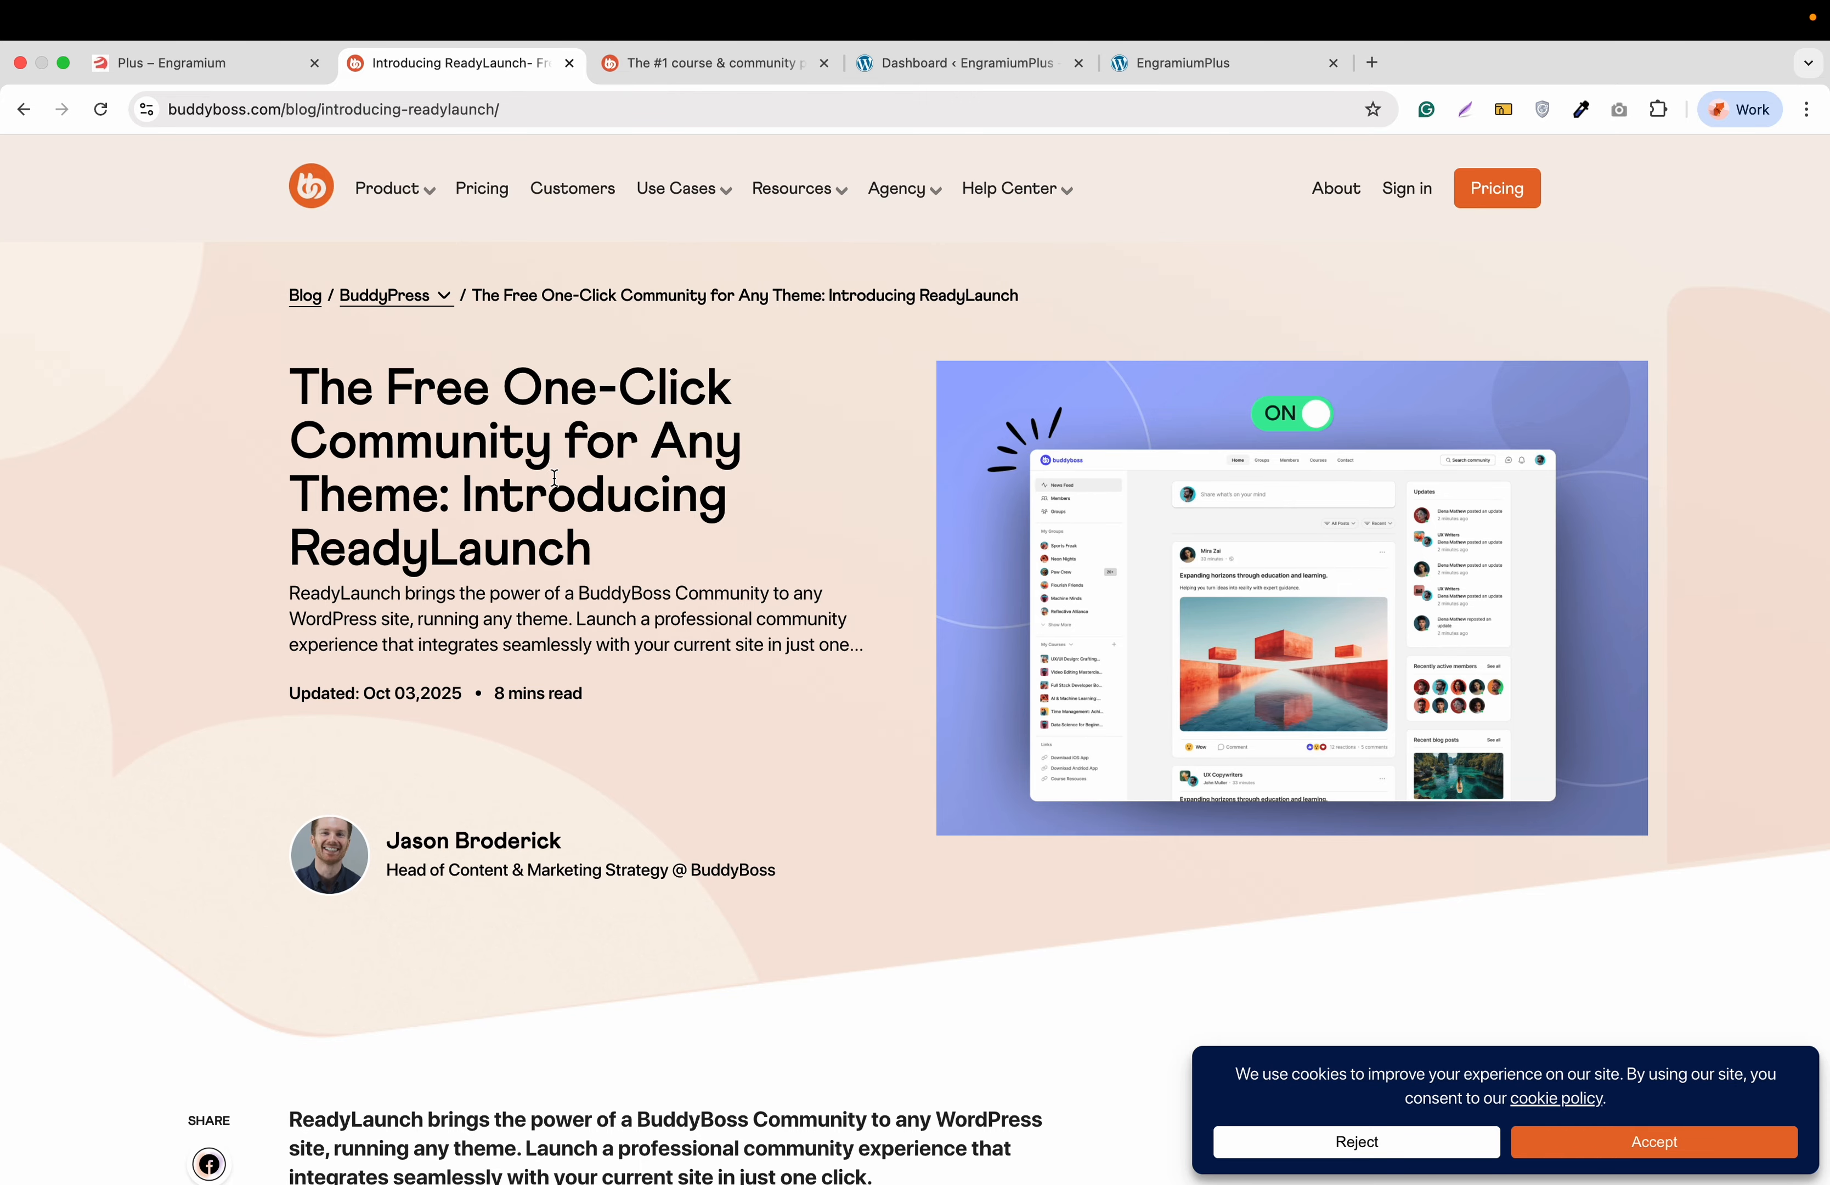
Read the ReadyLaunch introduction article from its opening through the "Why ReadyLaunch Changes Everything" section
scroll(554, 478, "down", 5)
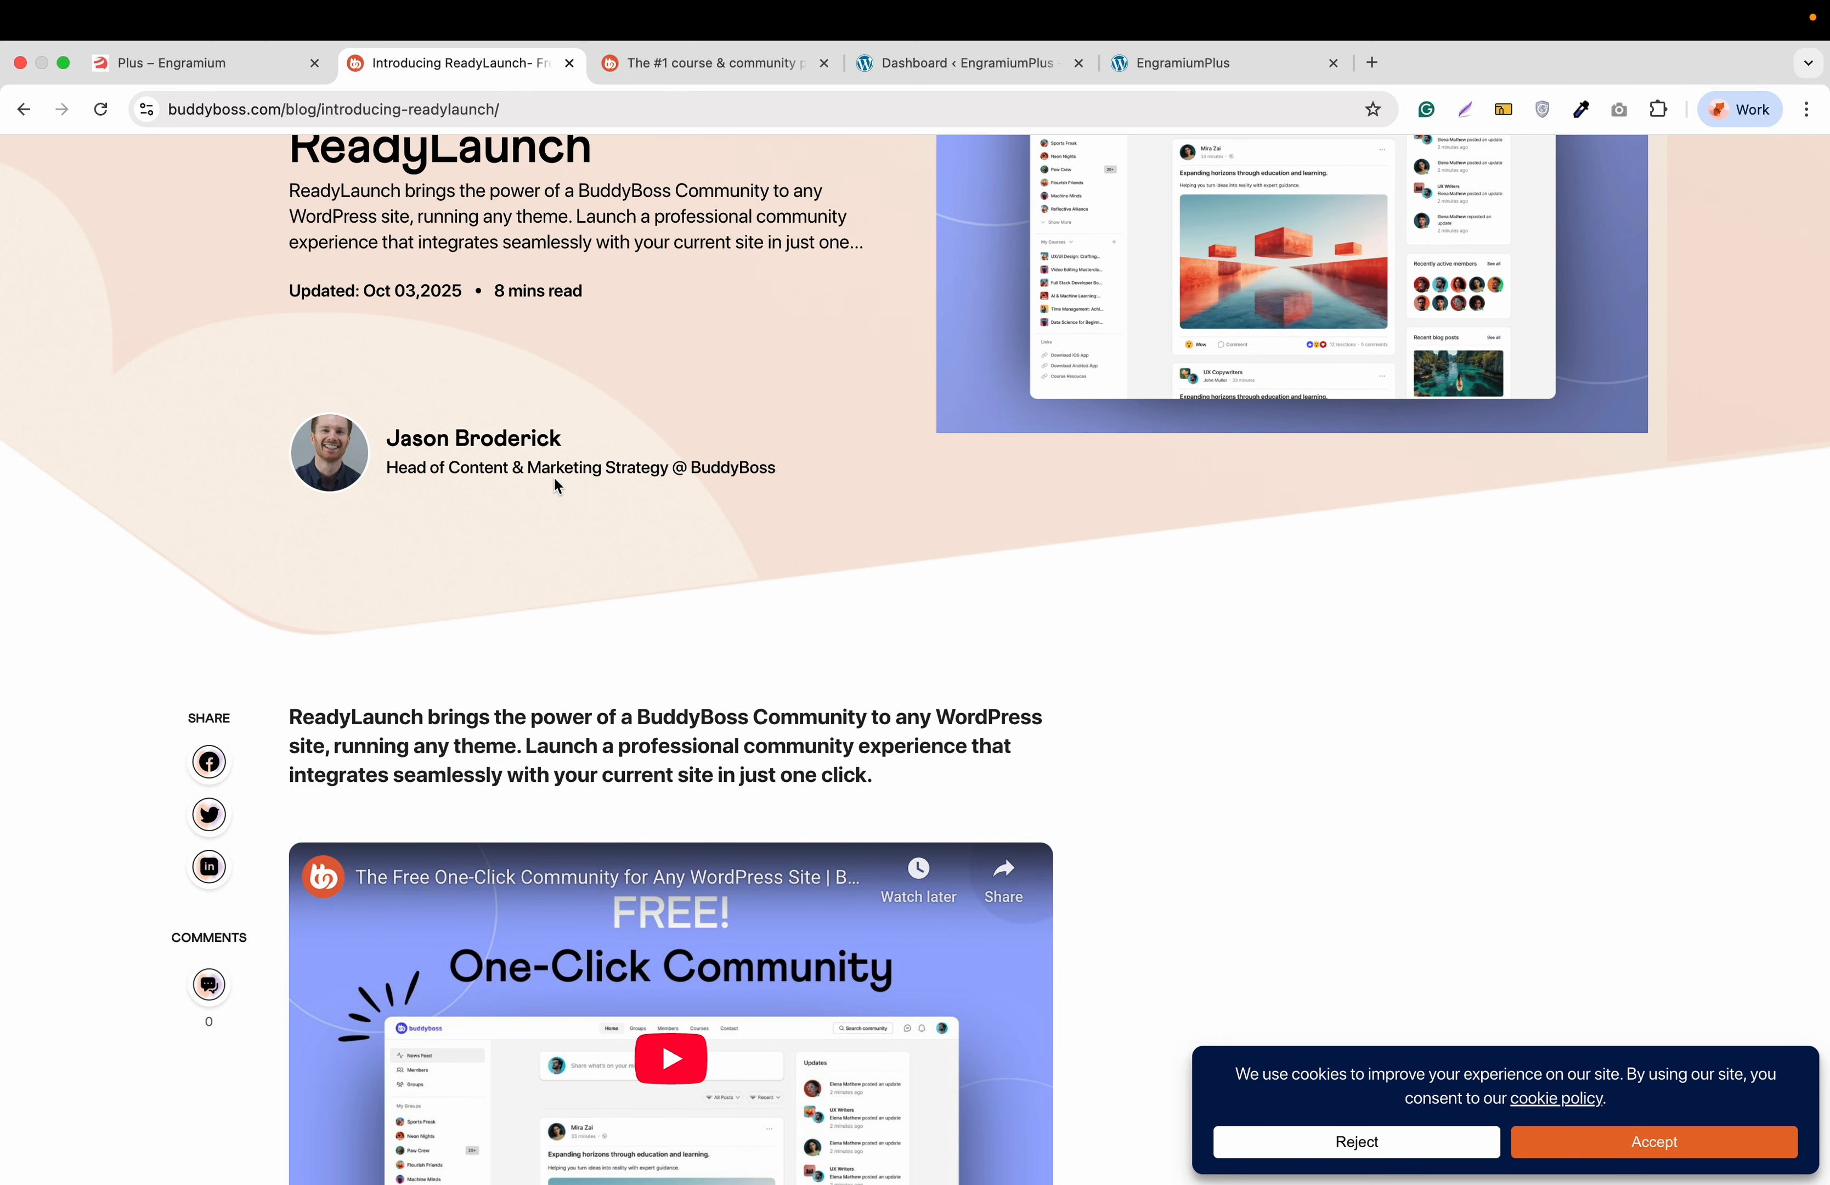
scroll(558, 485, "down", 2)
scroll(557, 486, "down", 1)
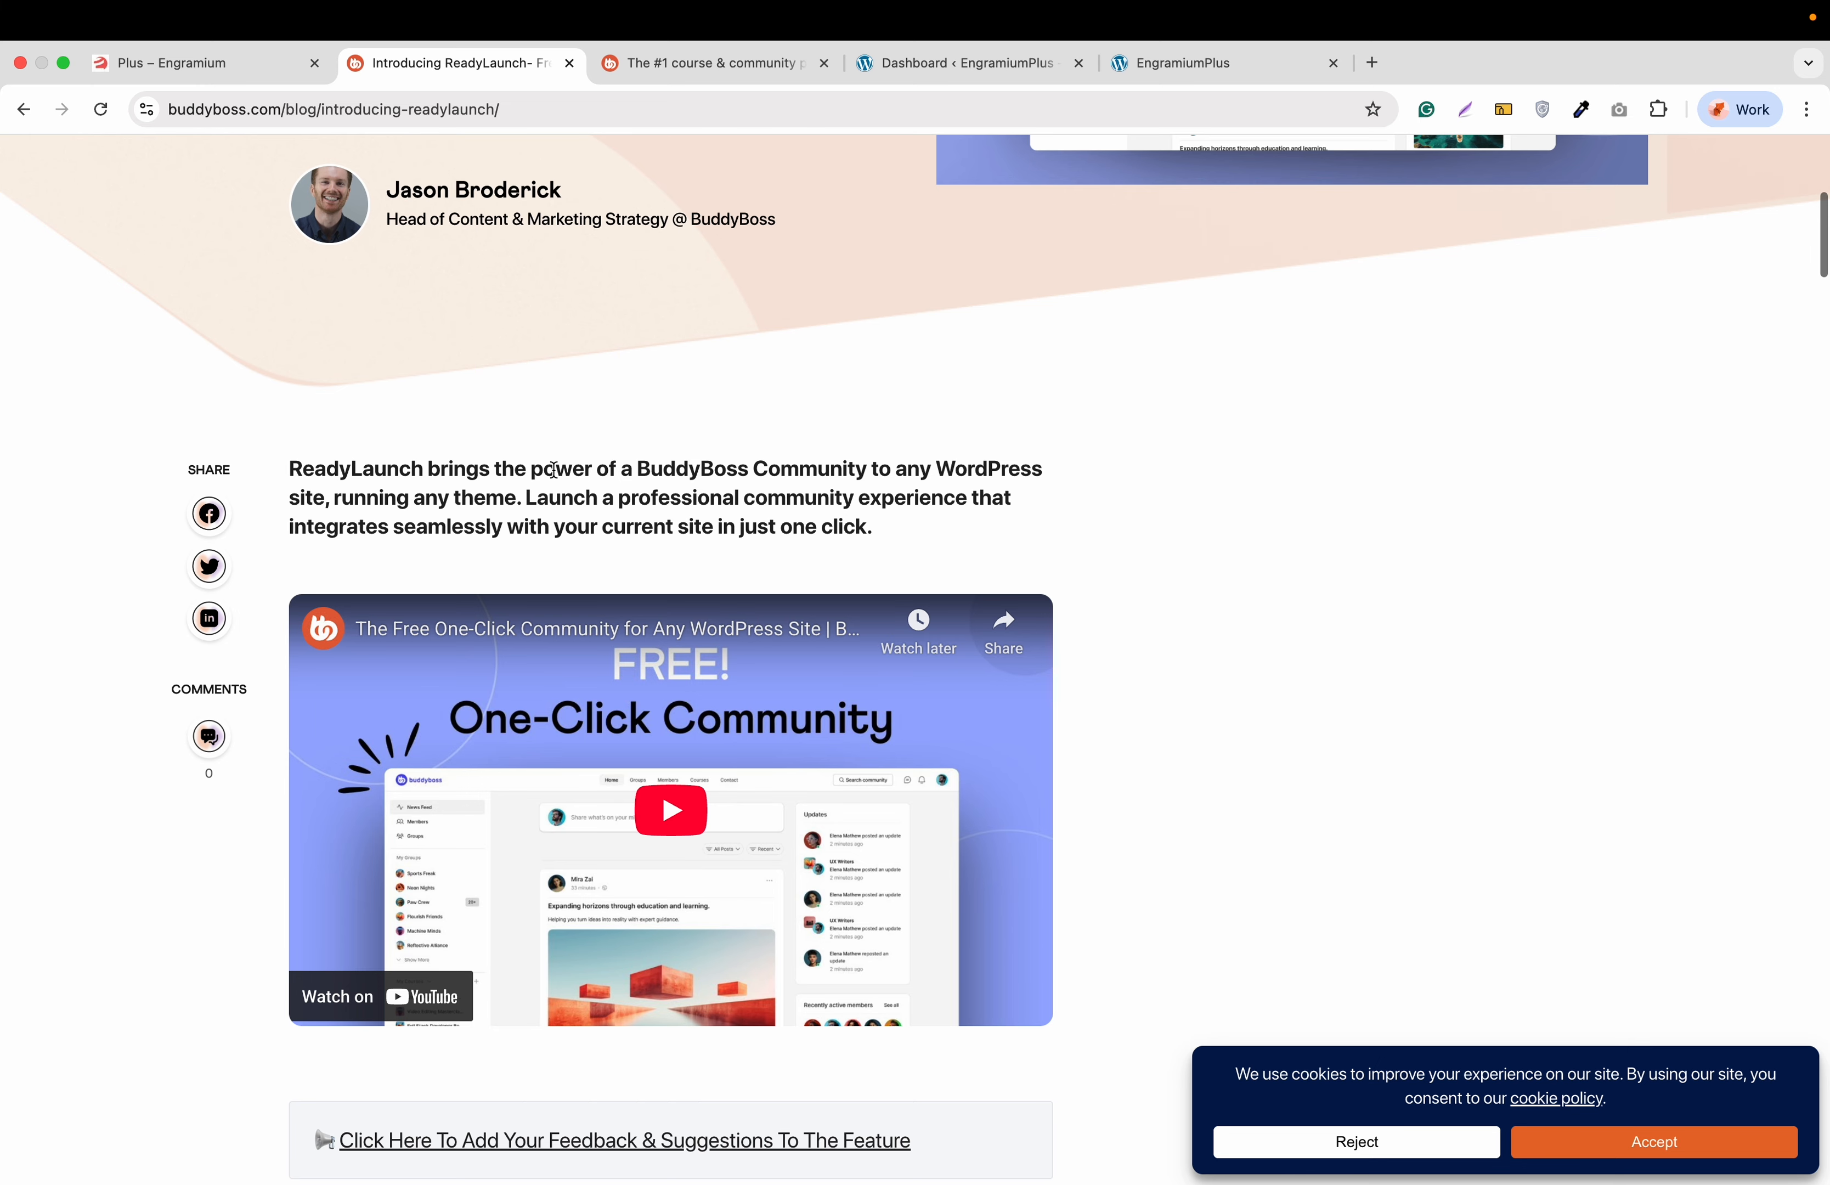
scroll(554, 470, "down", 2)
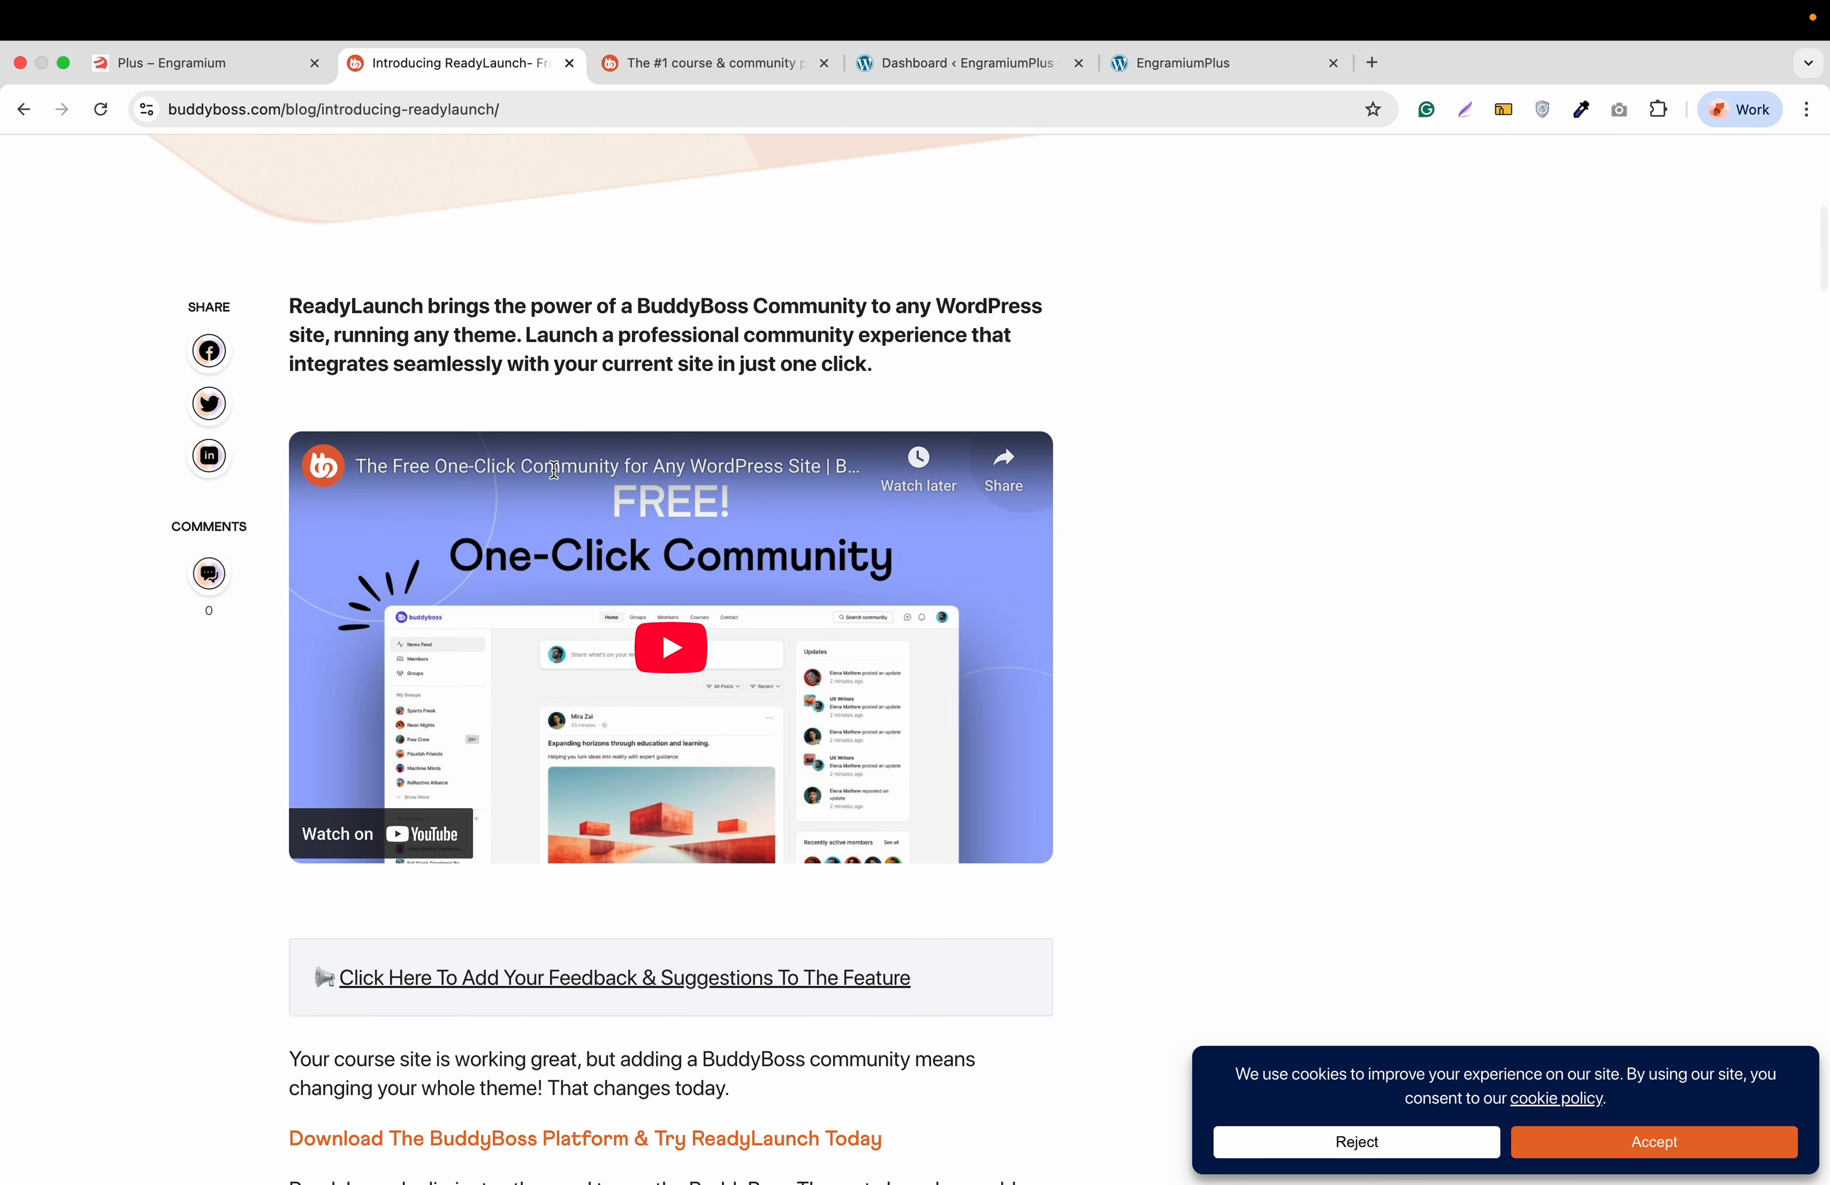
scroll(554, 471, "down", 7)
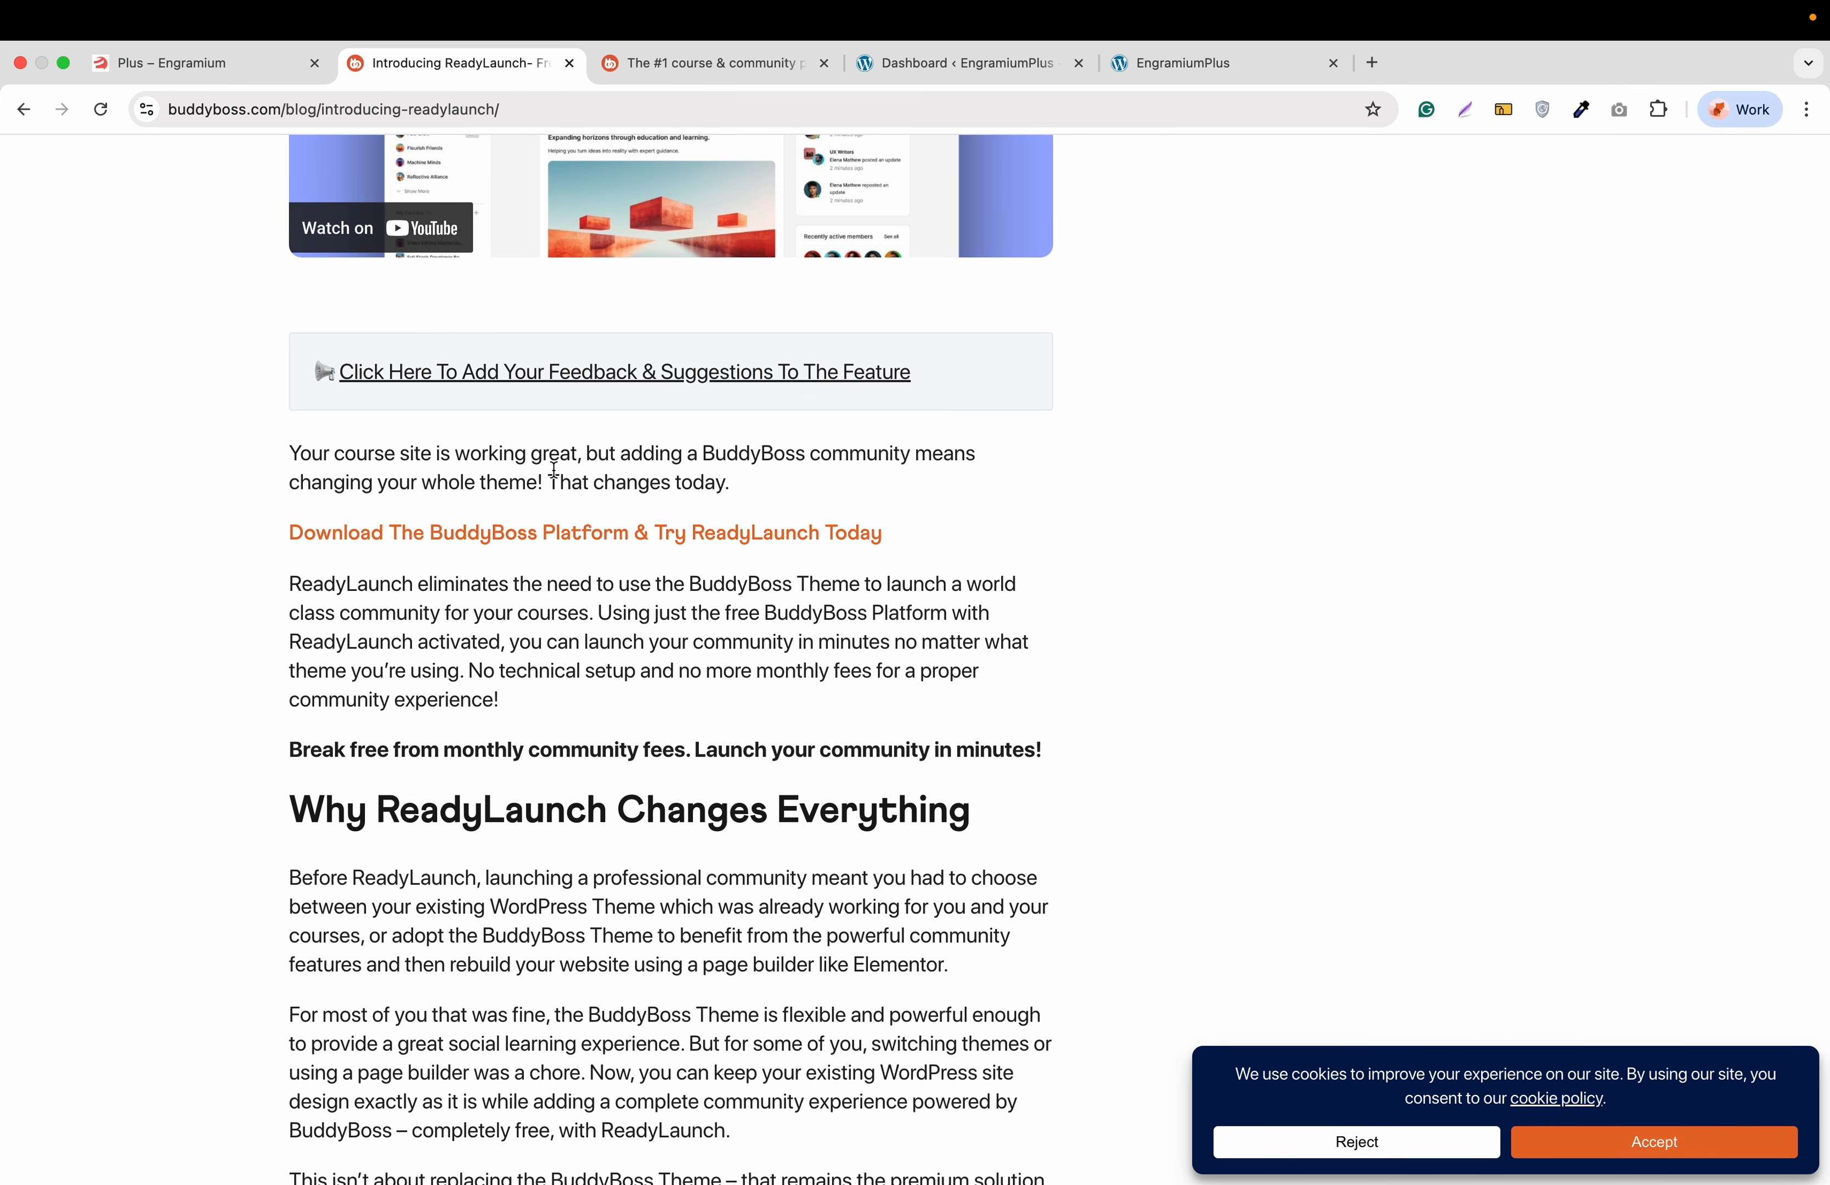
scroll(554, 471, "down", 2)
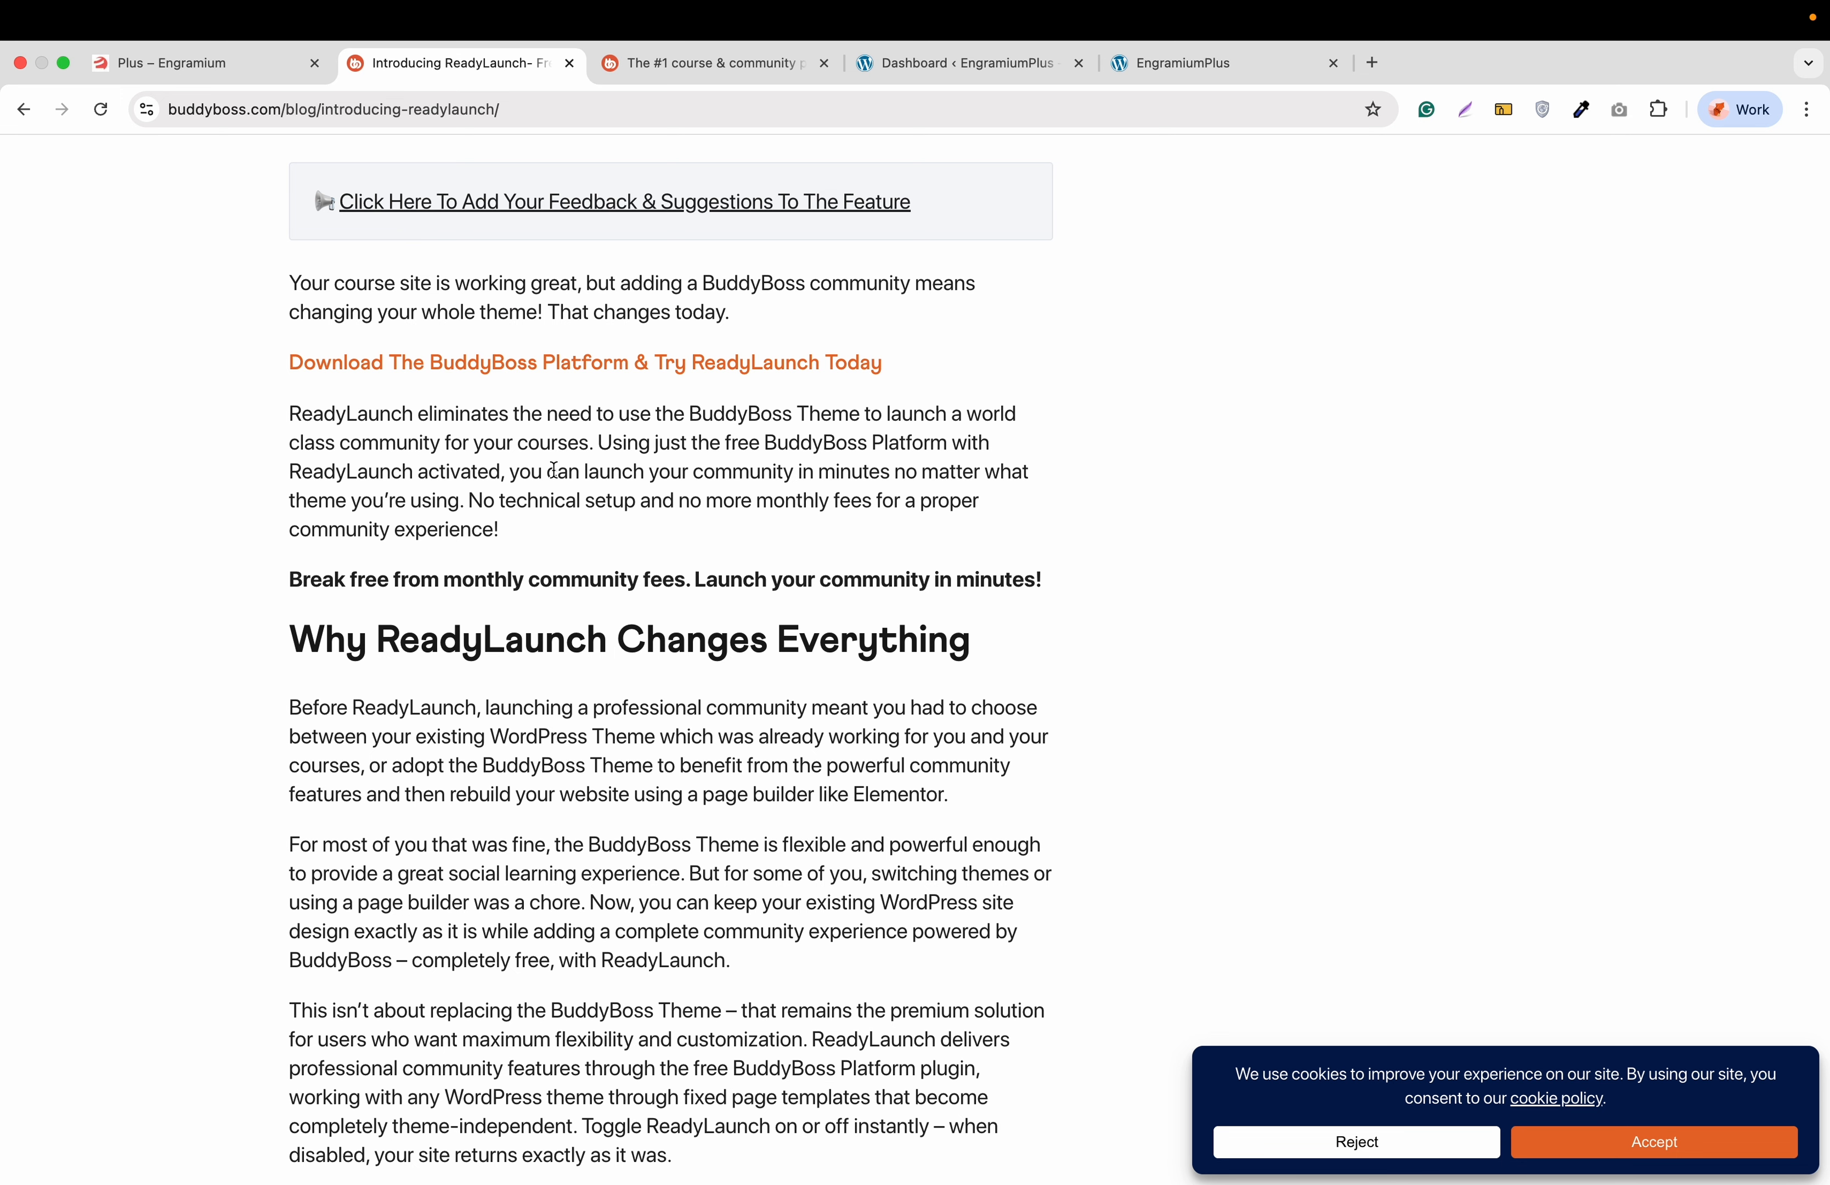
scroll(555, 470, "down", 2)
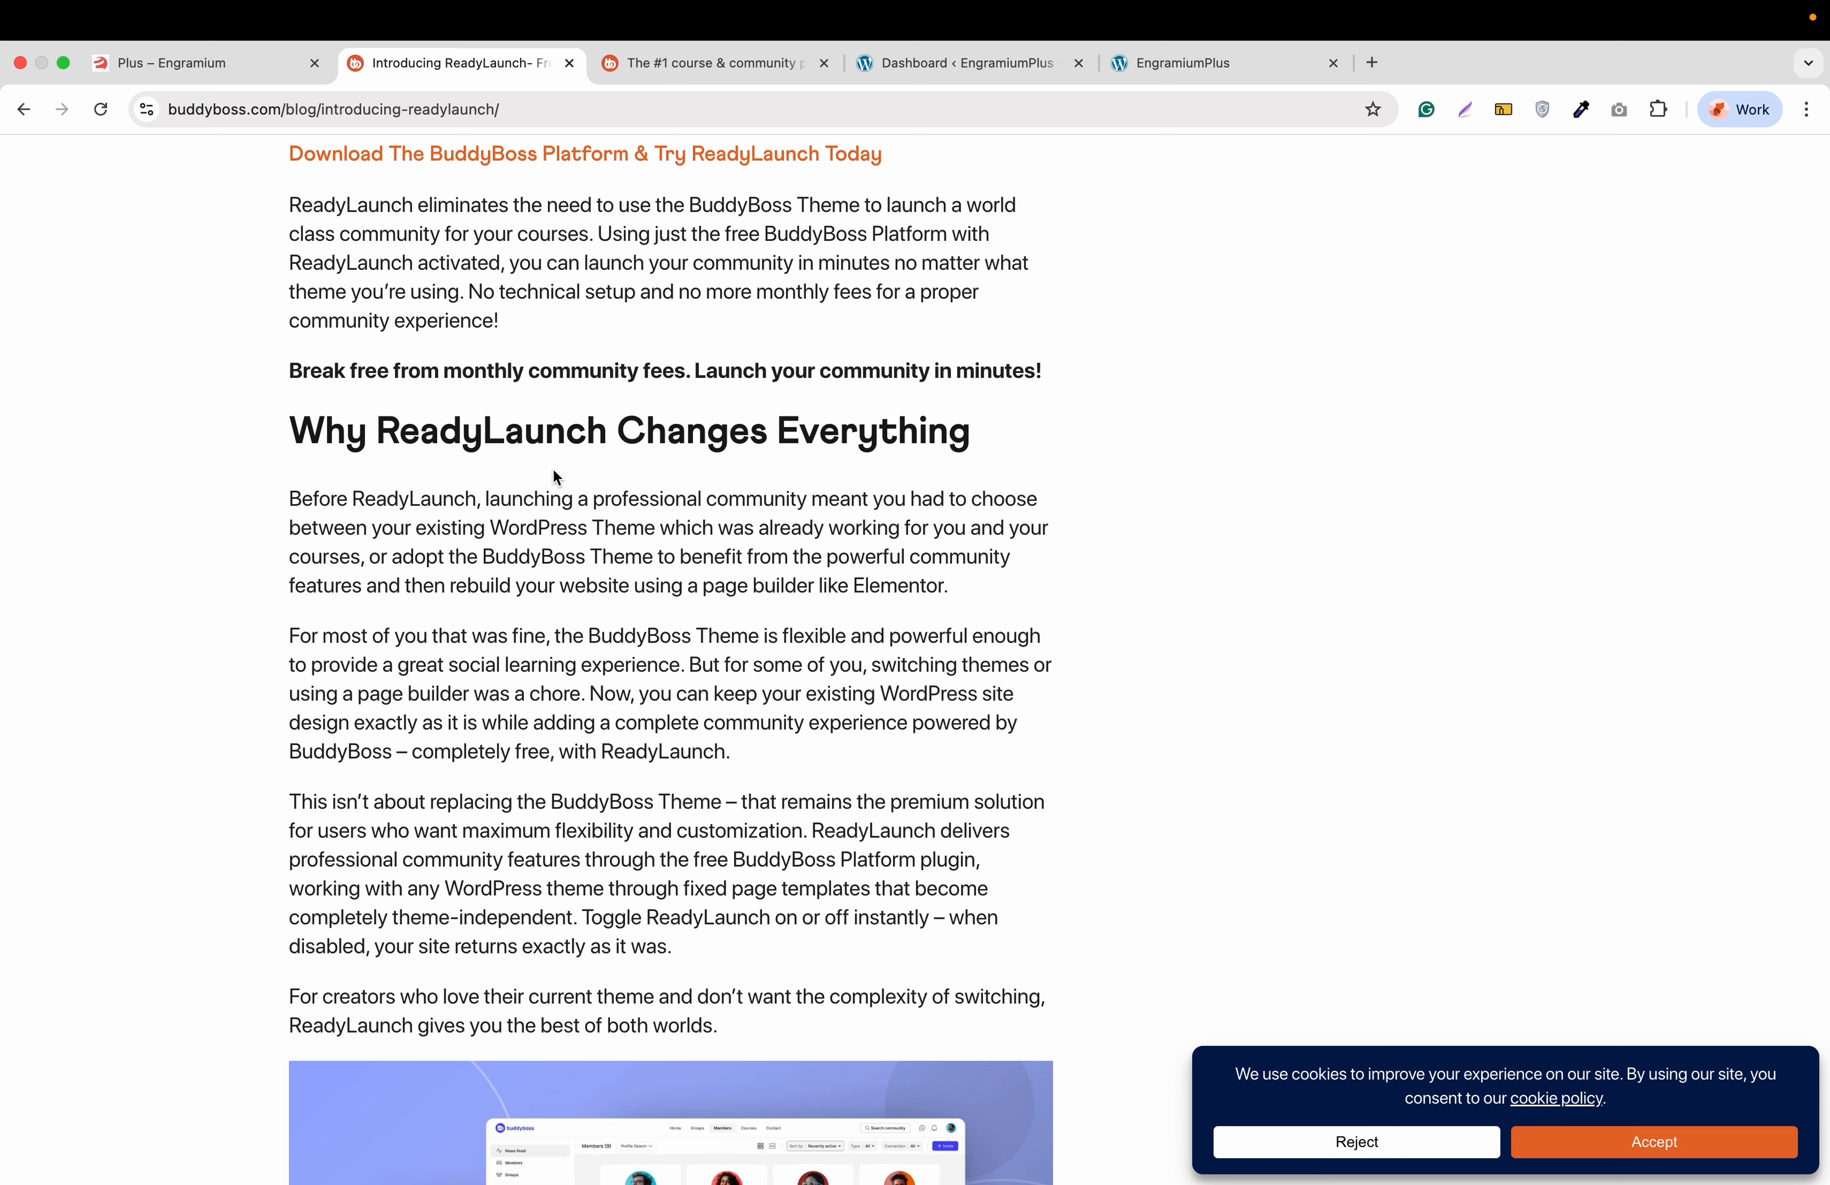
scroll(556, 471, "down", 2)
scroll(556, 470, "down", 2)
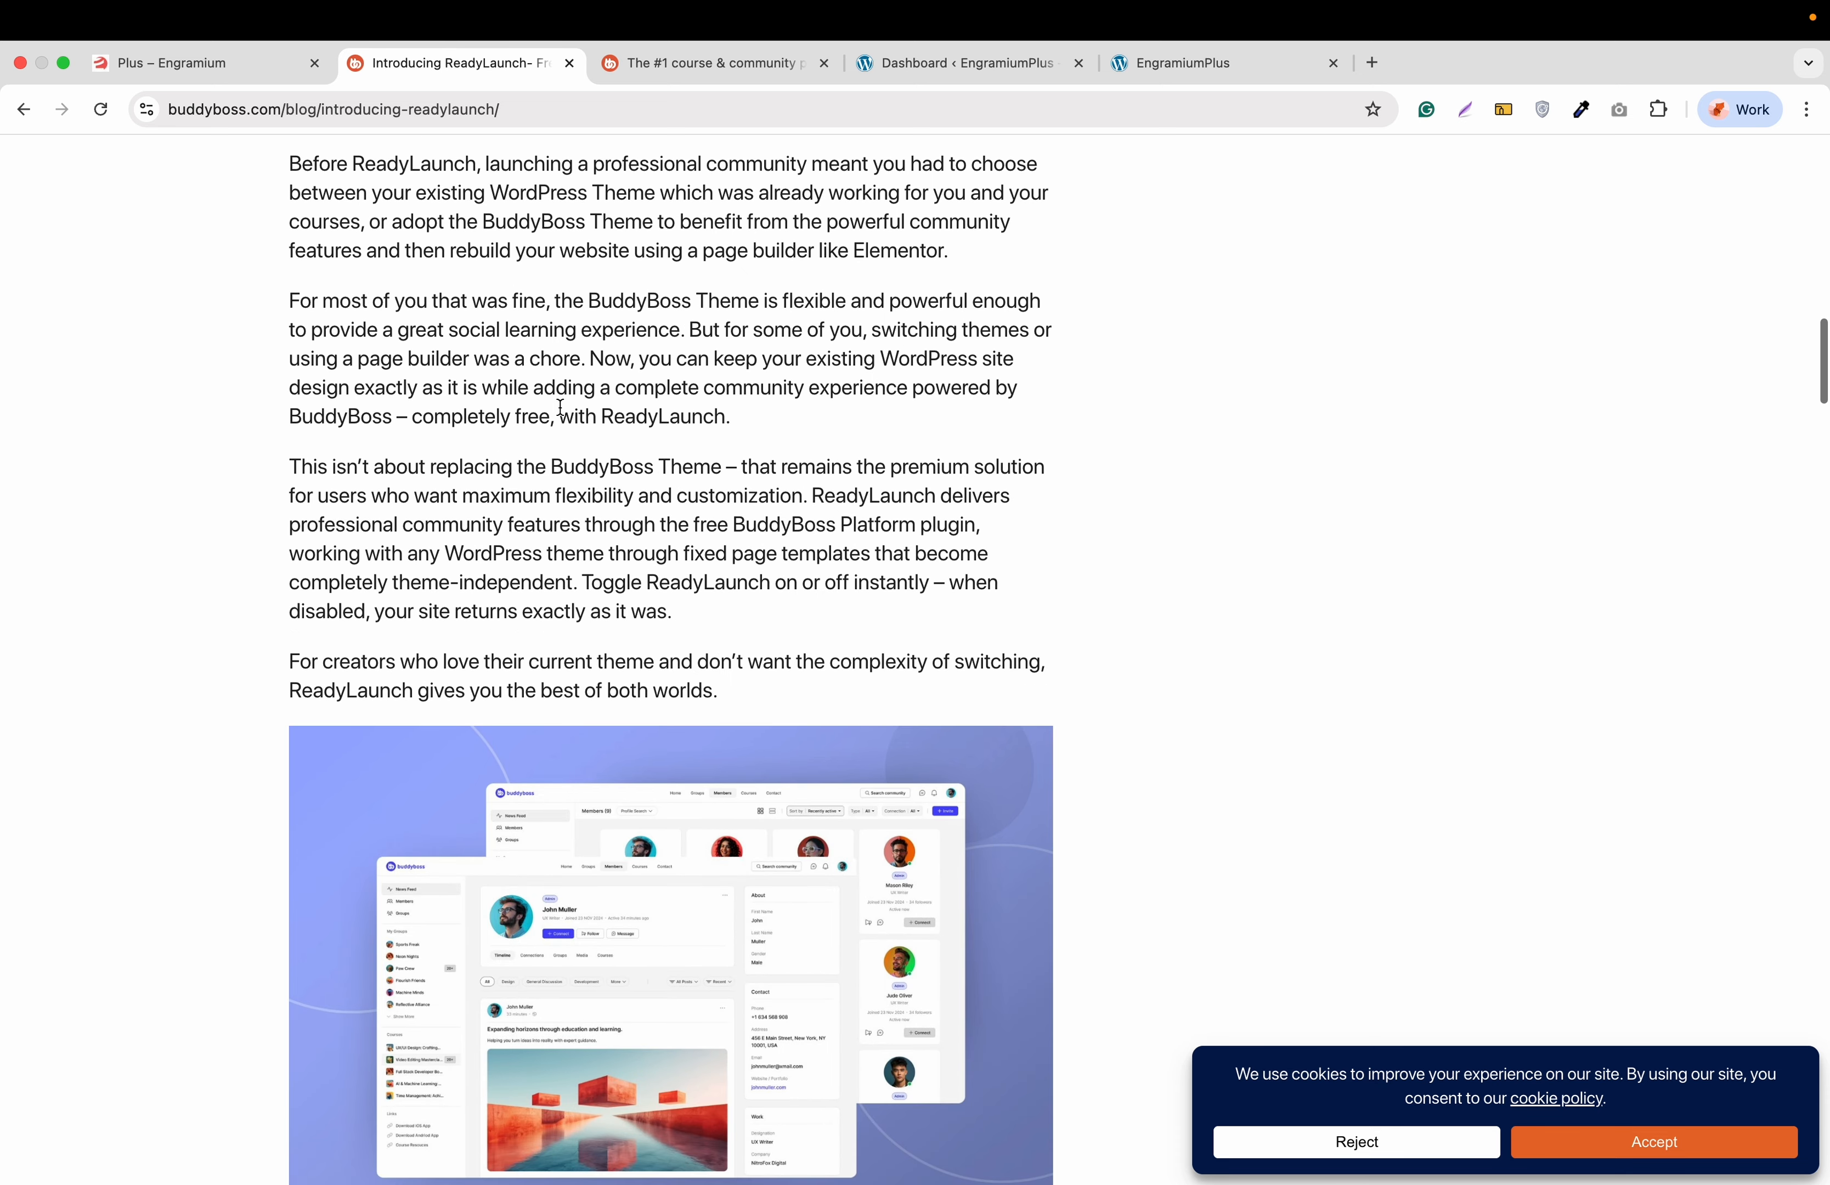
Look over the BuddyBoss home page and its courses and community feature cards
left_click(709, 71)
mouse_move(684, 188)
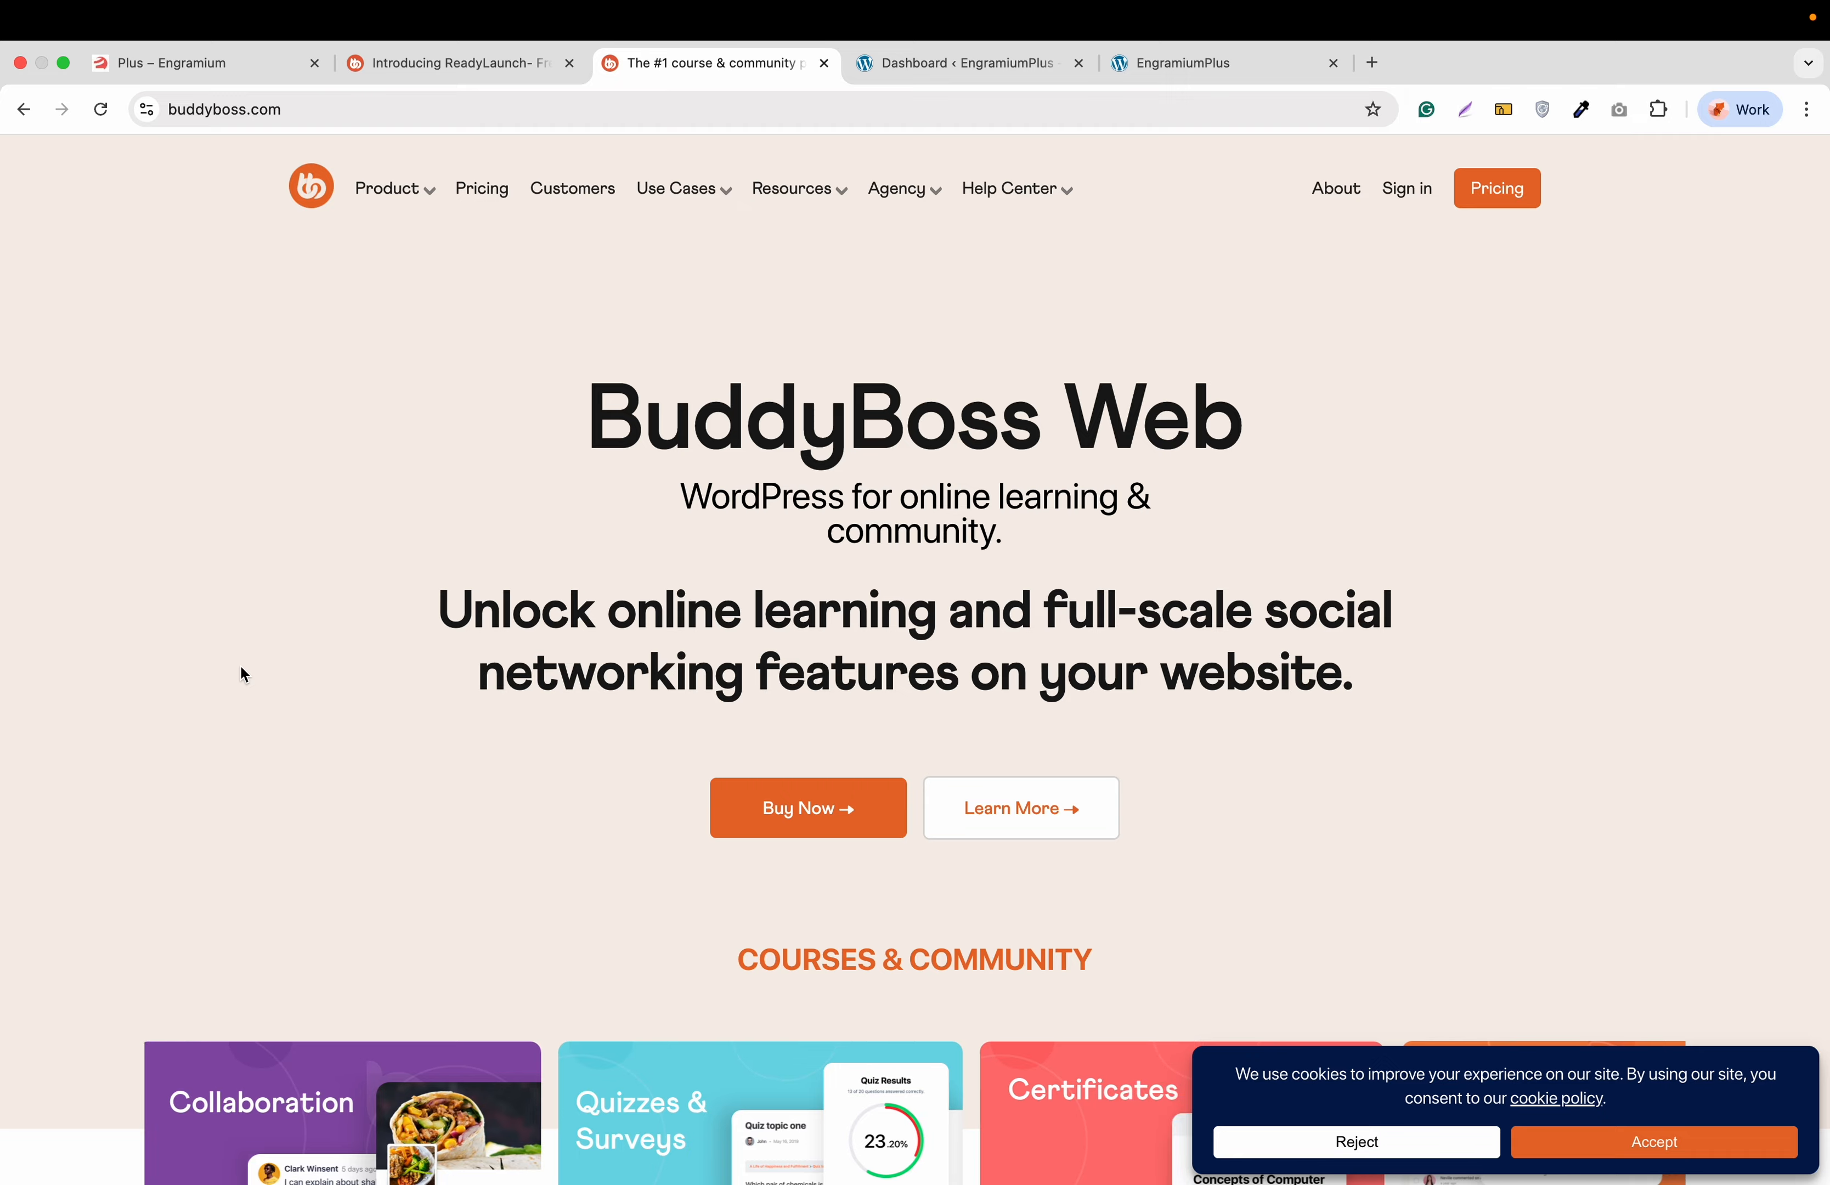
scroll(244, 675, "down", 4)
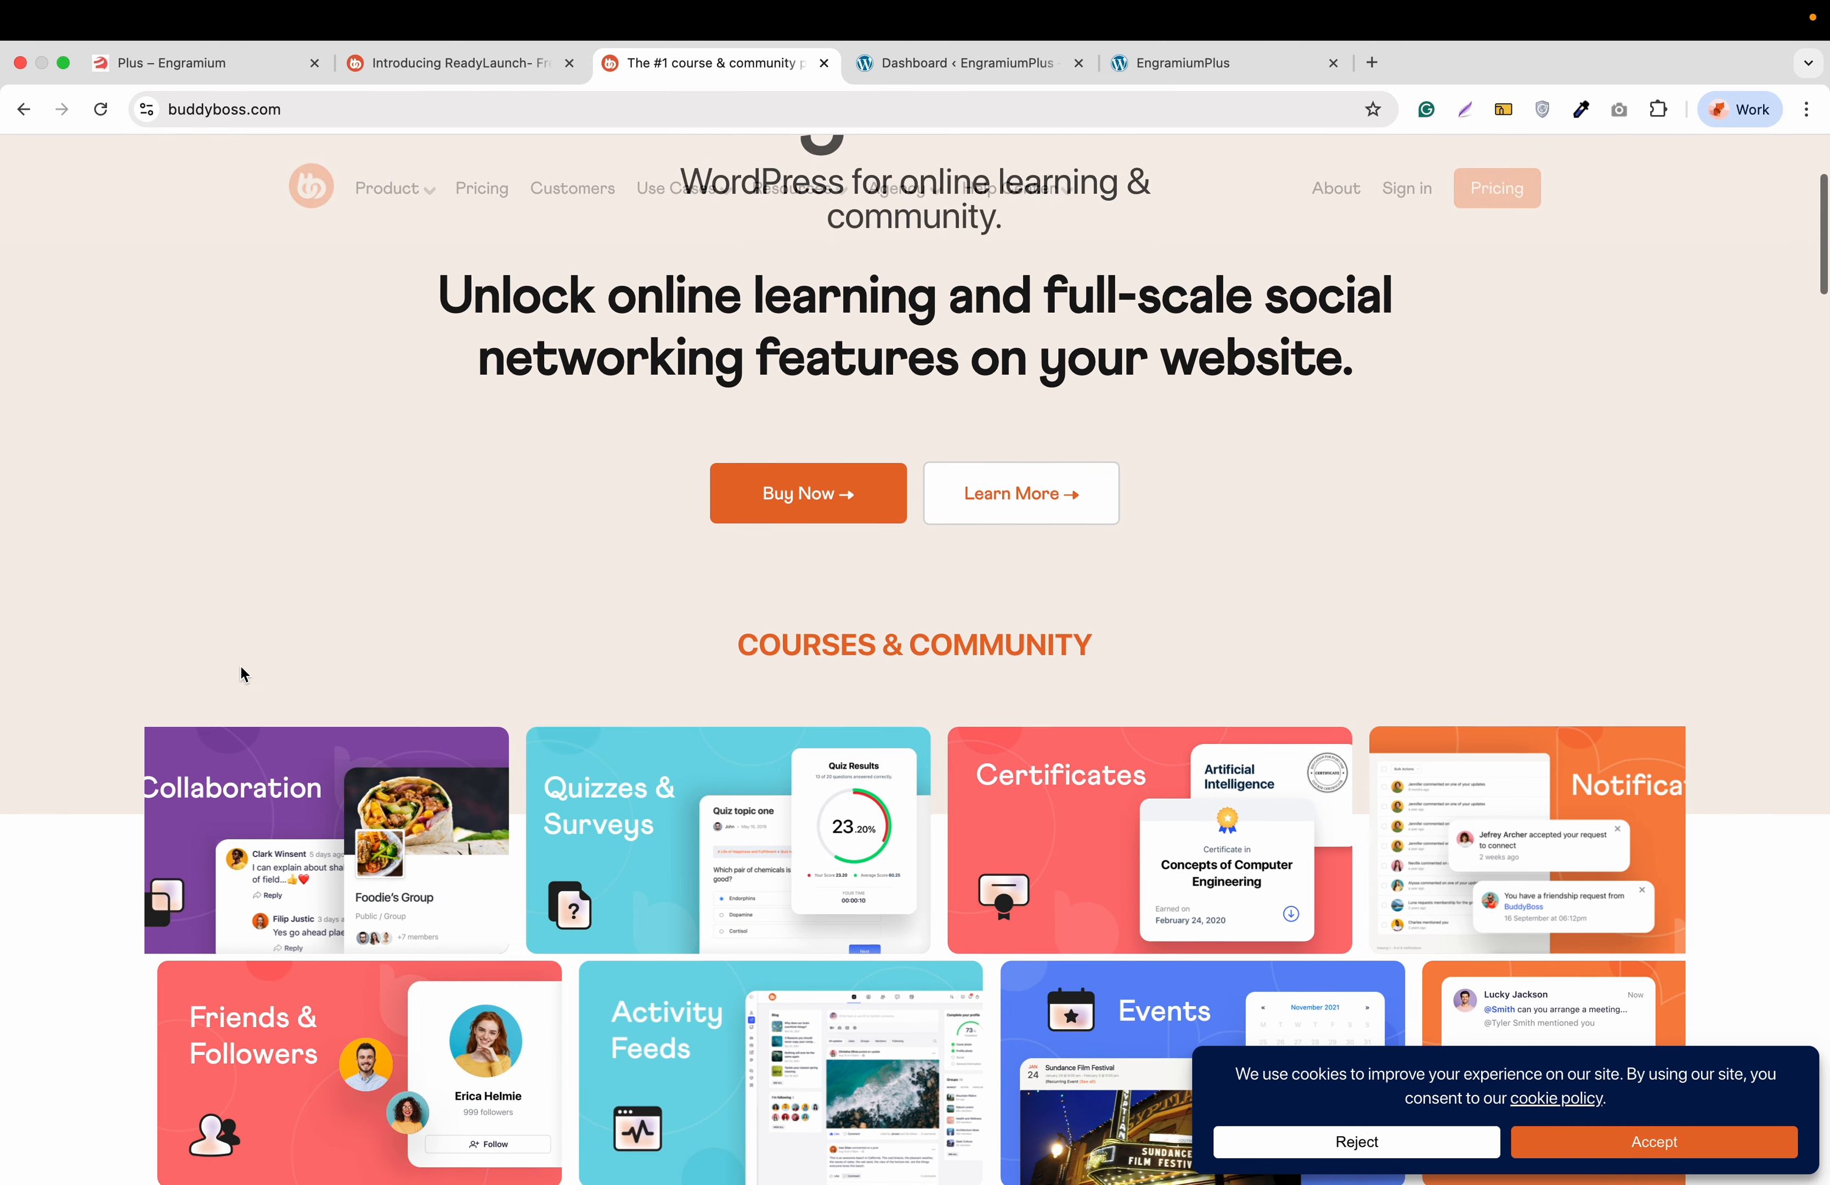
scroll(240, 664, "up", 6)
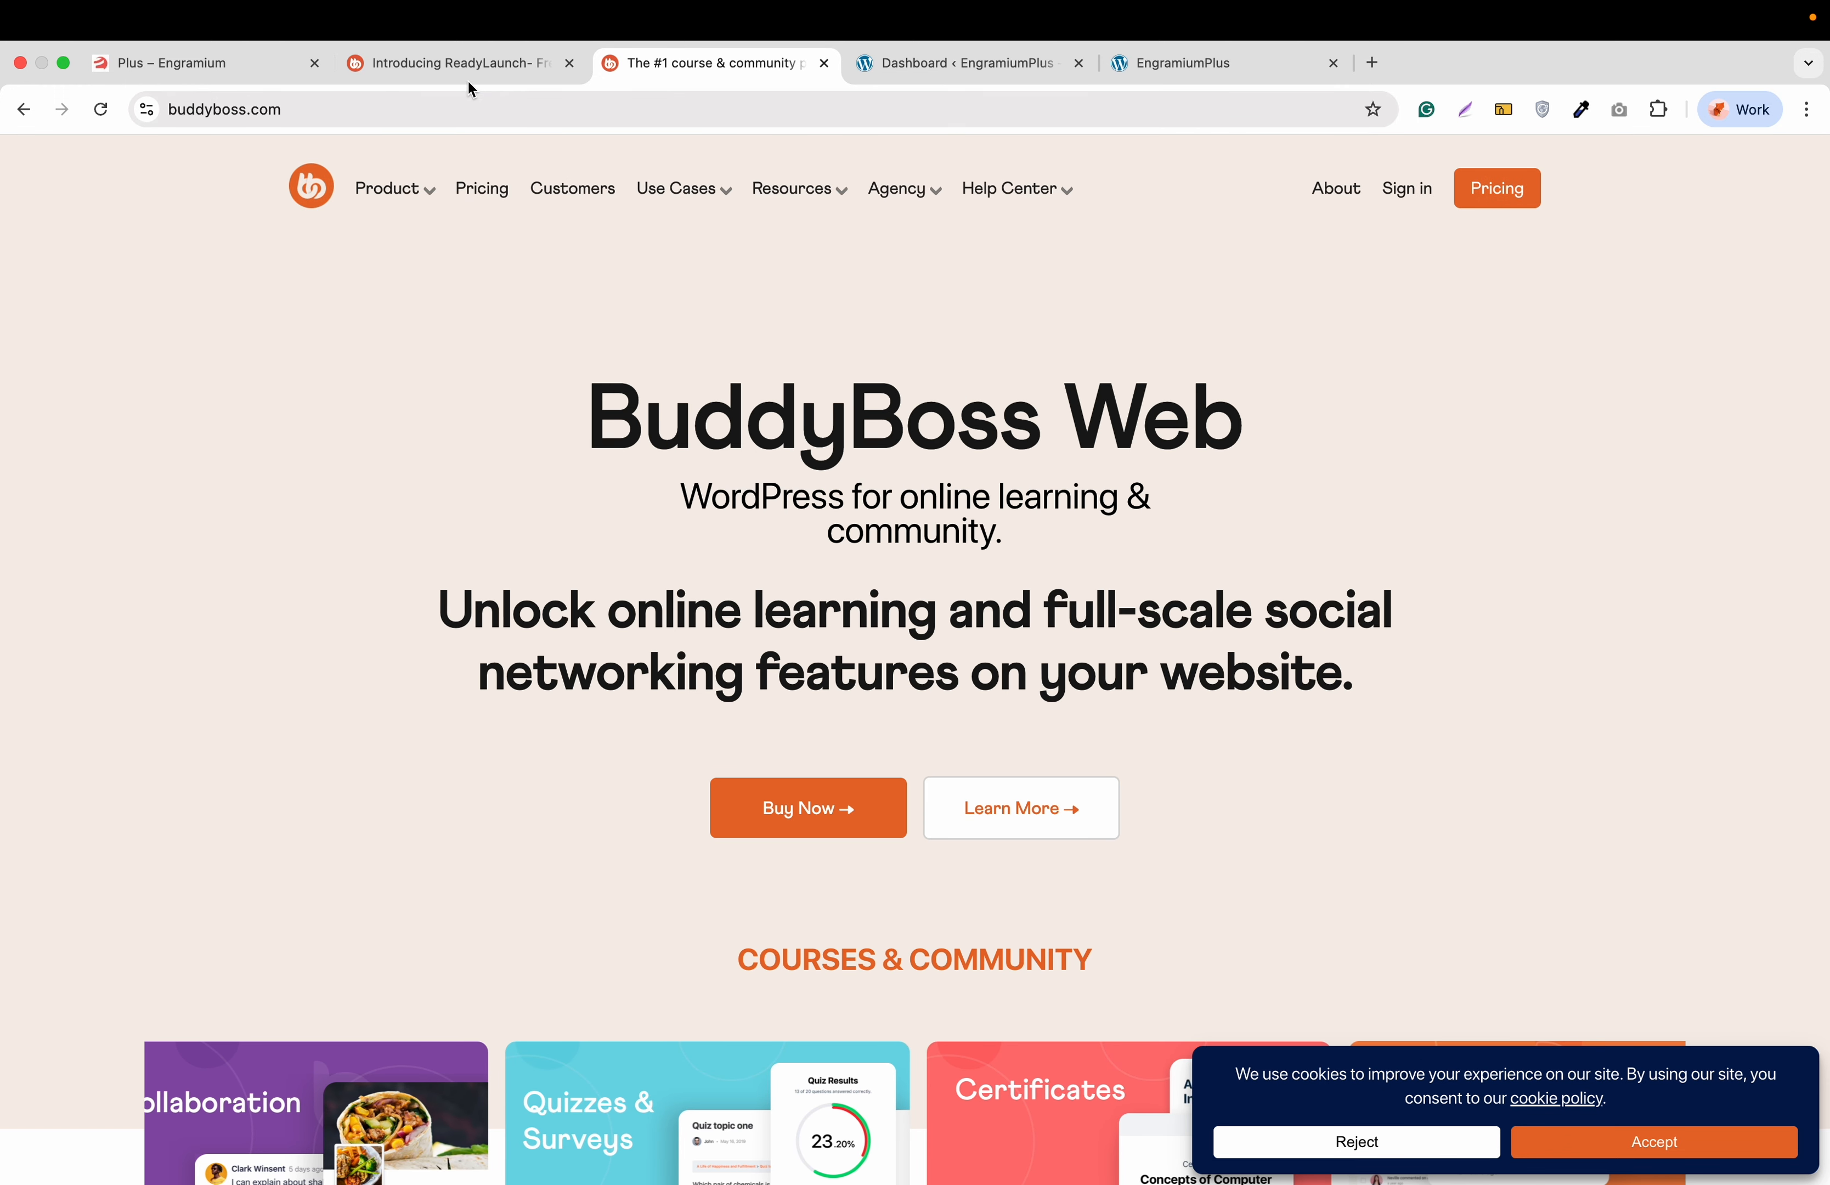
Return to the ReadyLaunch article and read the "Theme Independence: Works with Everything" section
left_click(472, 70)
scroll(348, 586, "down", 3)
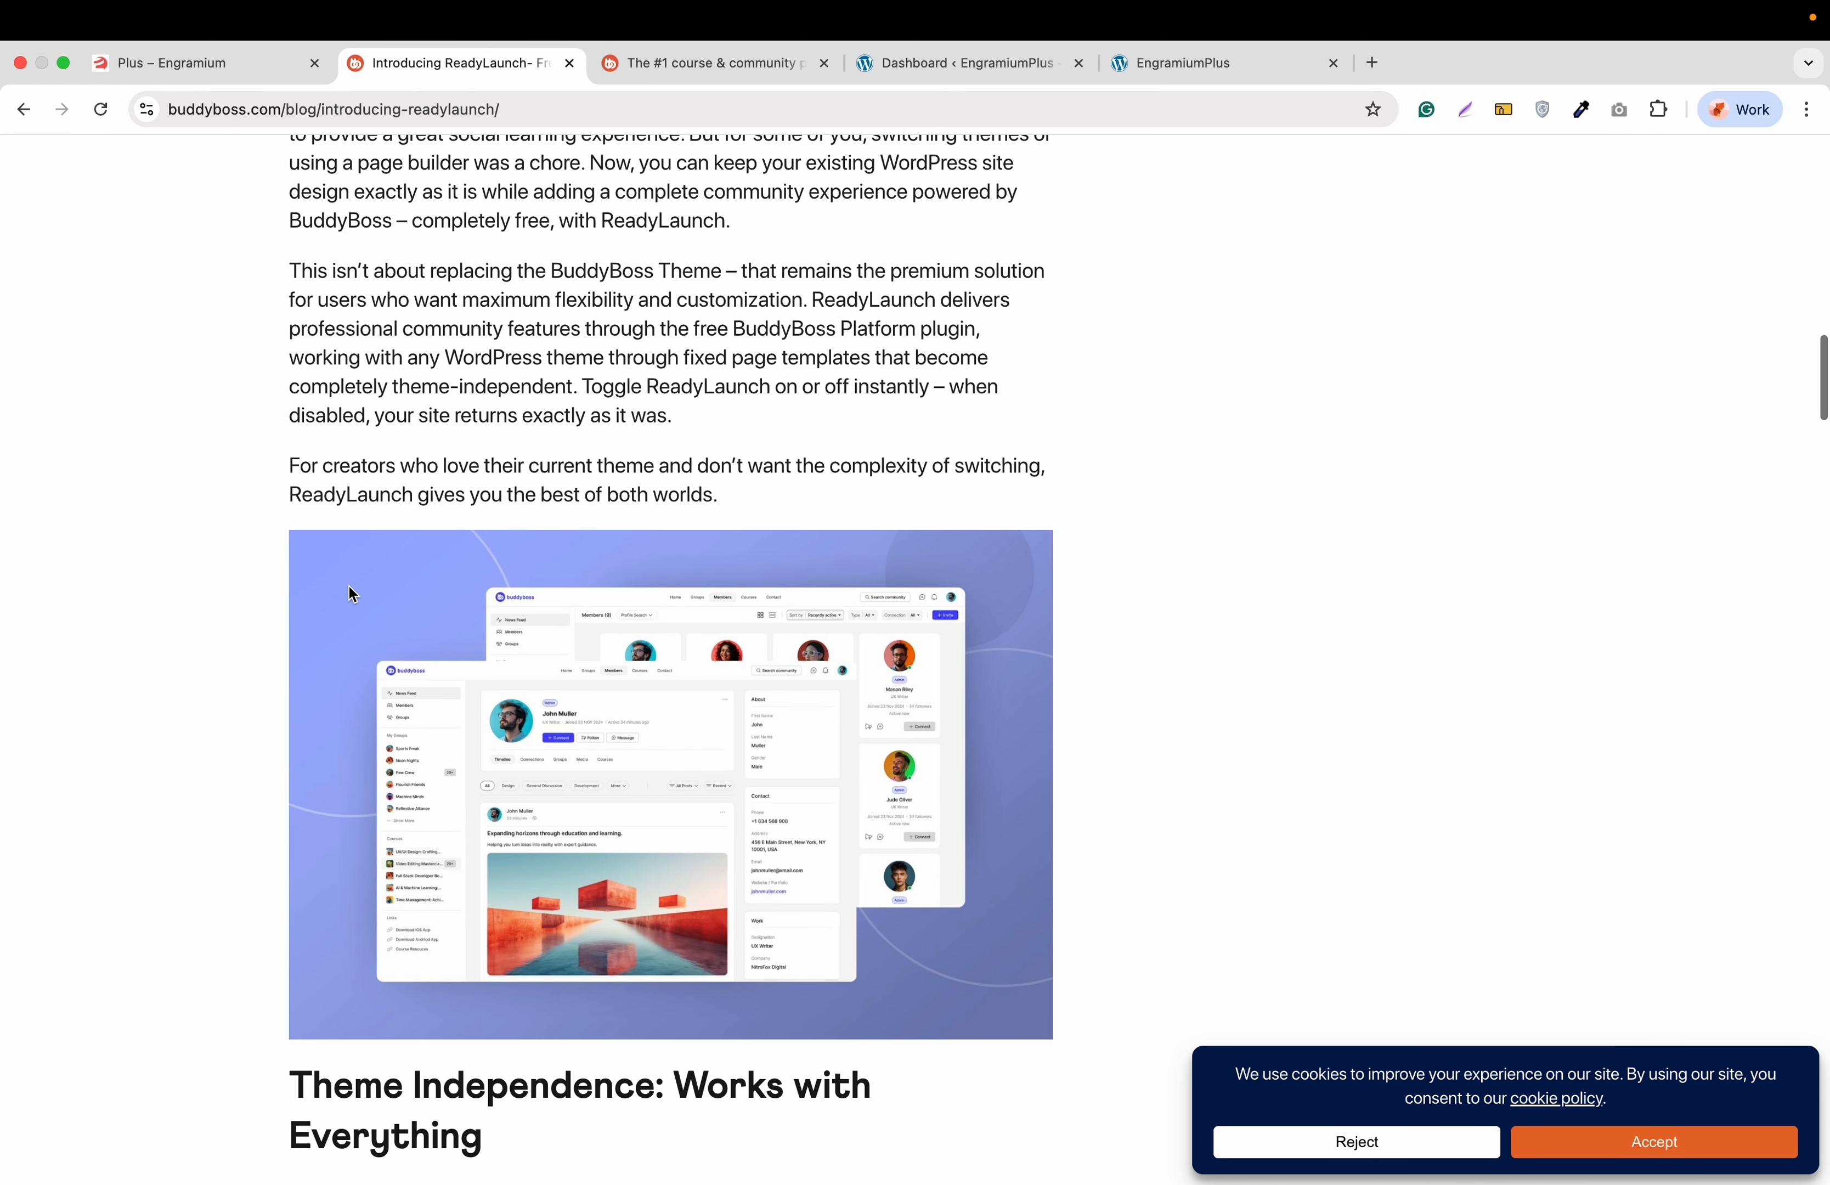
scroll(349, 586, "down", 5)
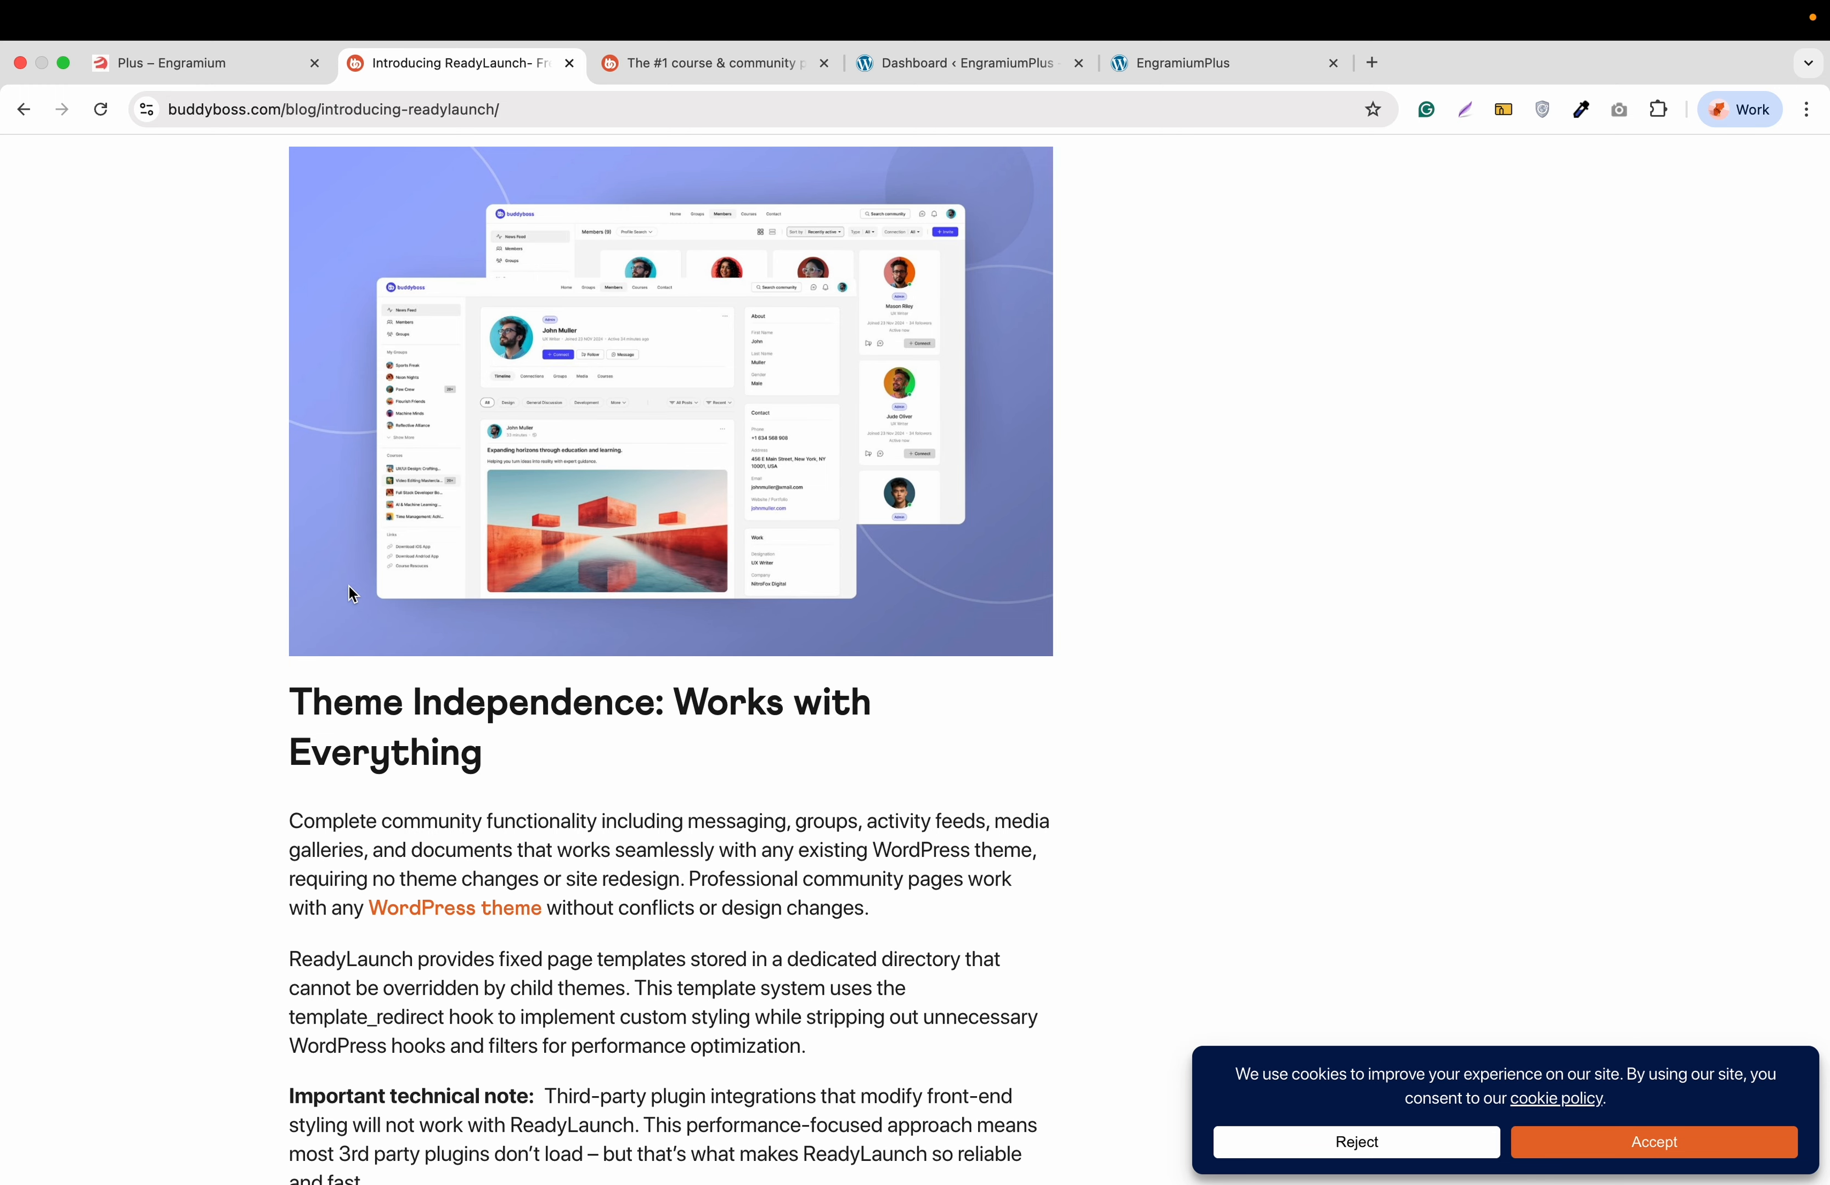
scroll(348, 587, "down", 5)
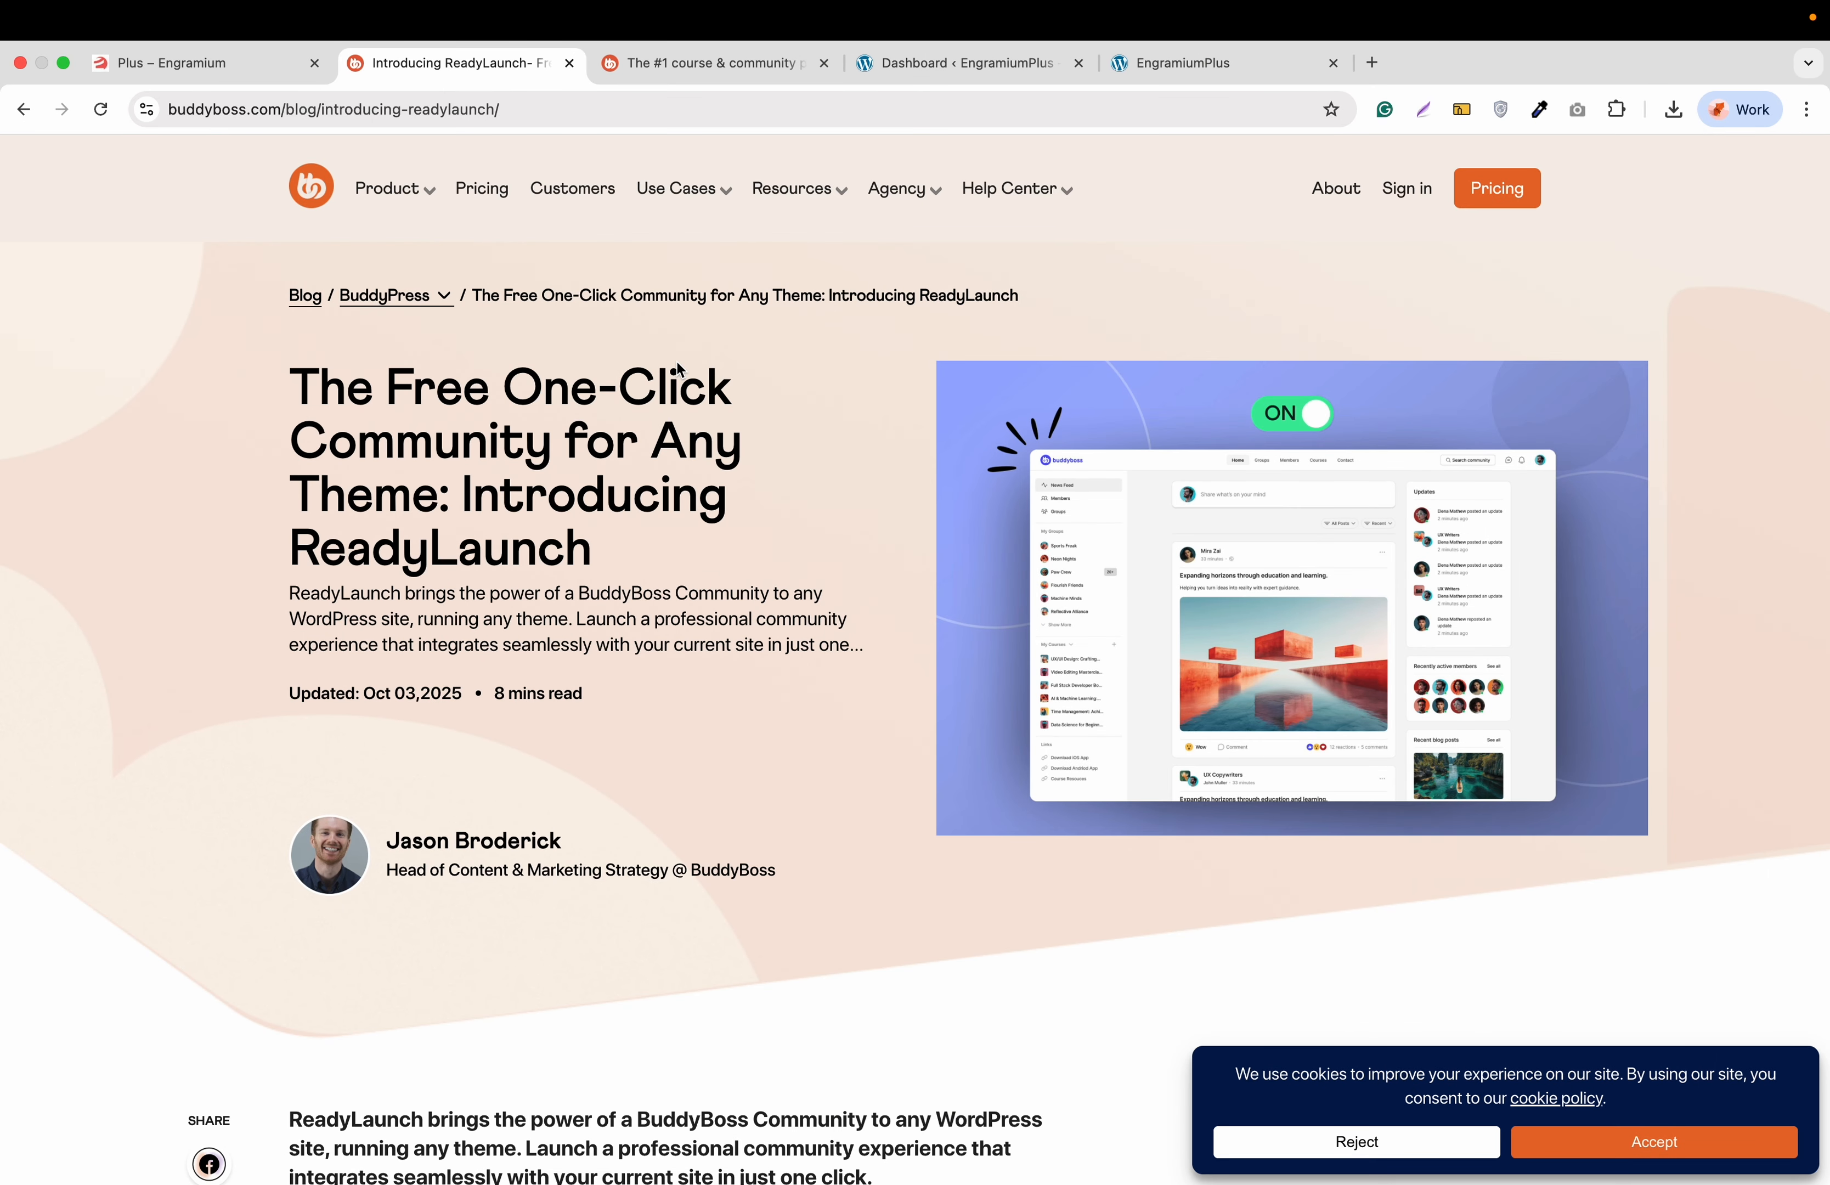
Review the installed themes in the EngramiumPlus WordPress admin and the Shop page on the site's front end
left_click(923, 65)
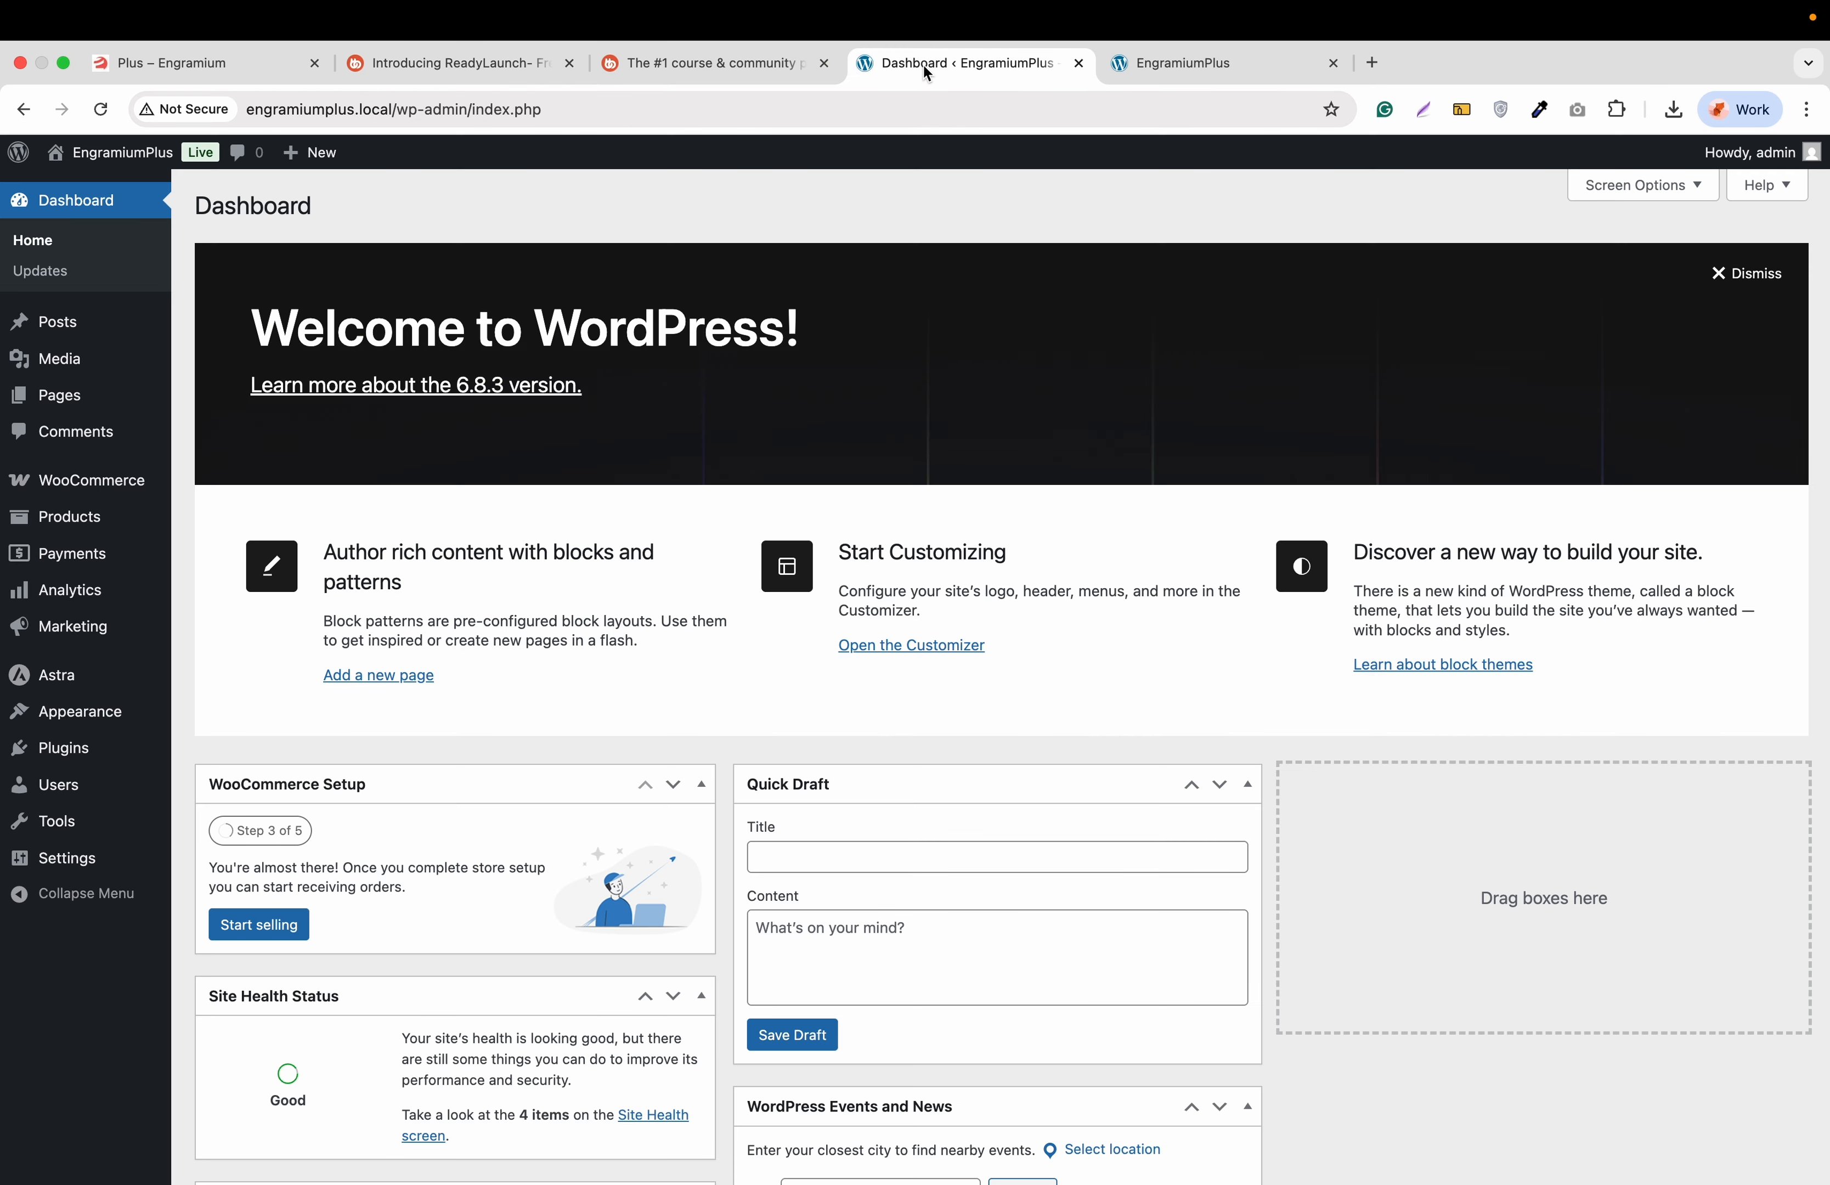
mouse_move(106, 722)
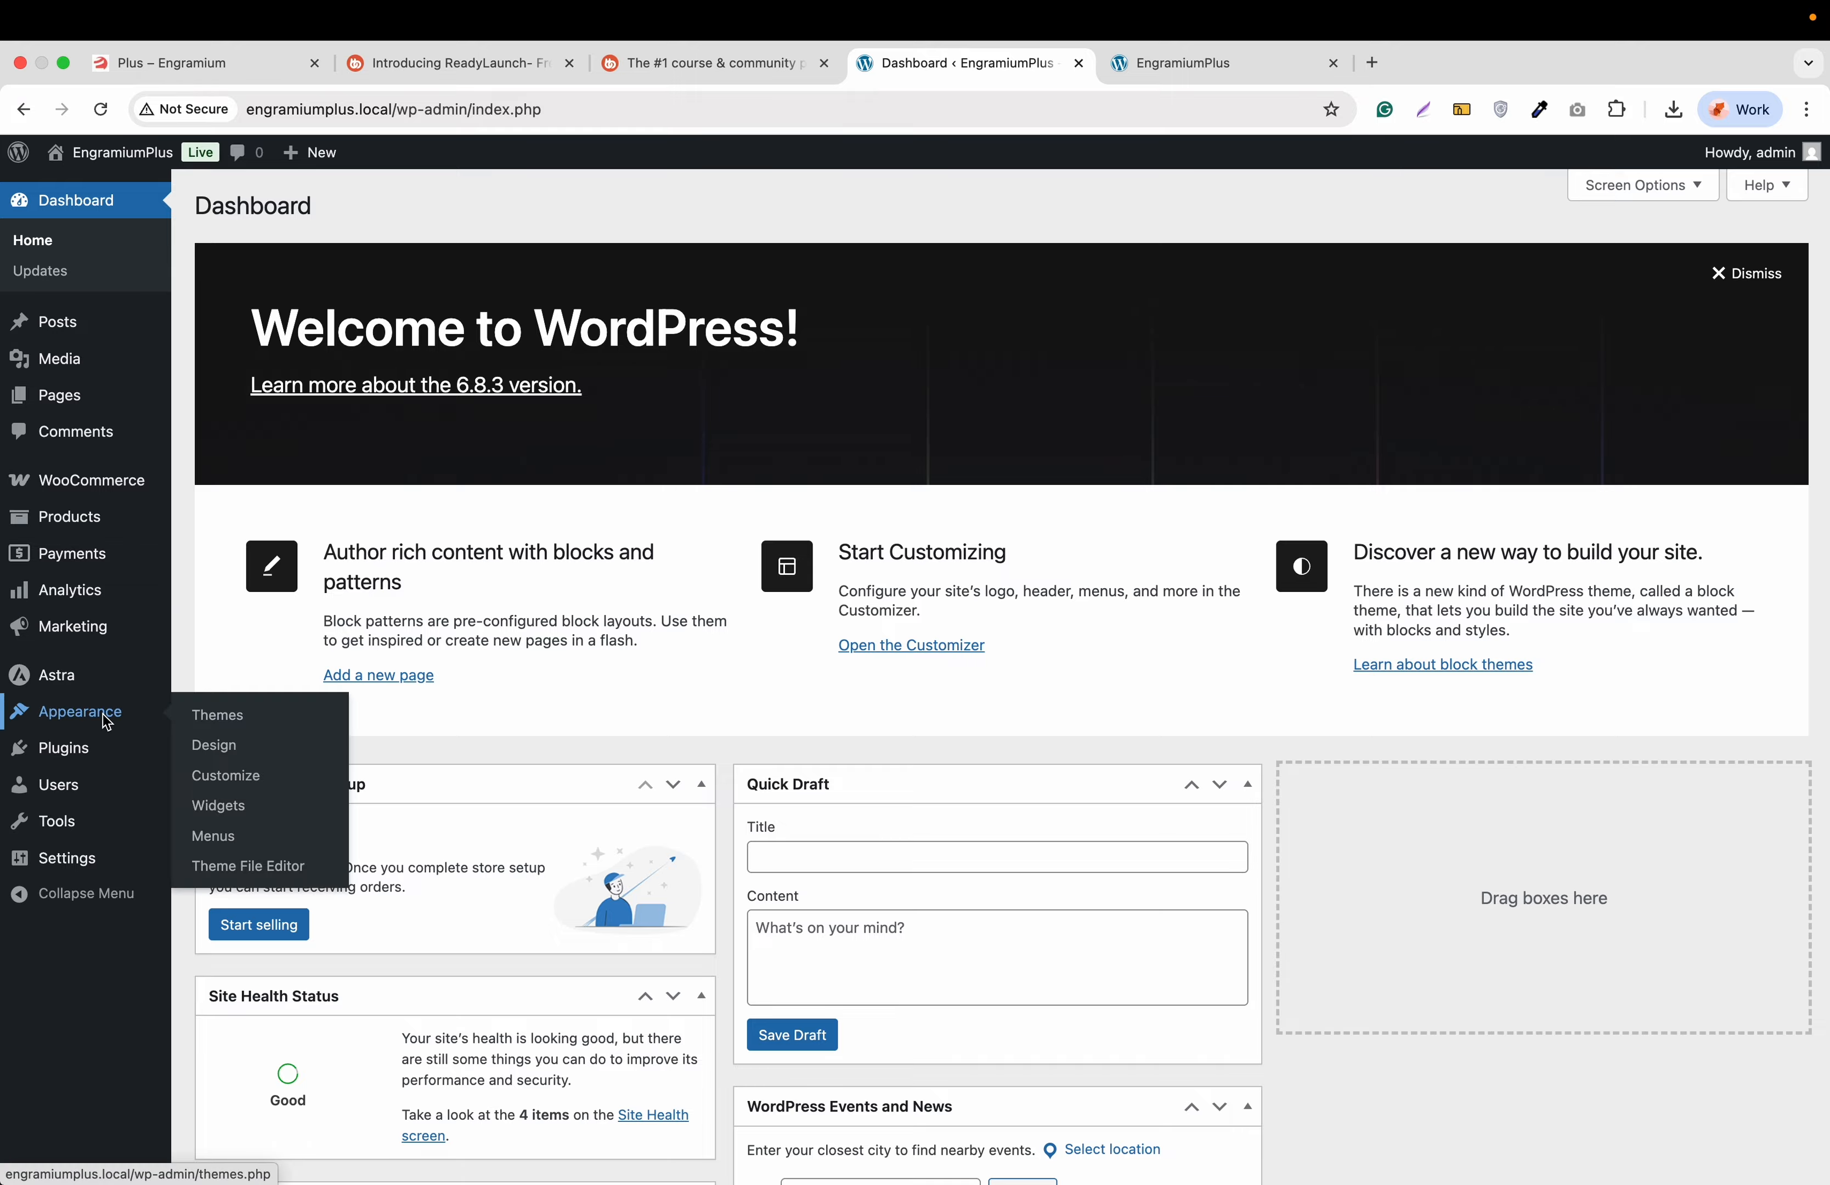
left_click(214, 724)
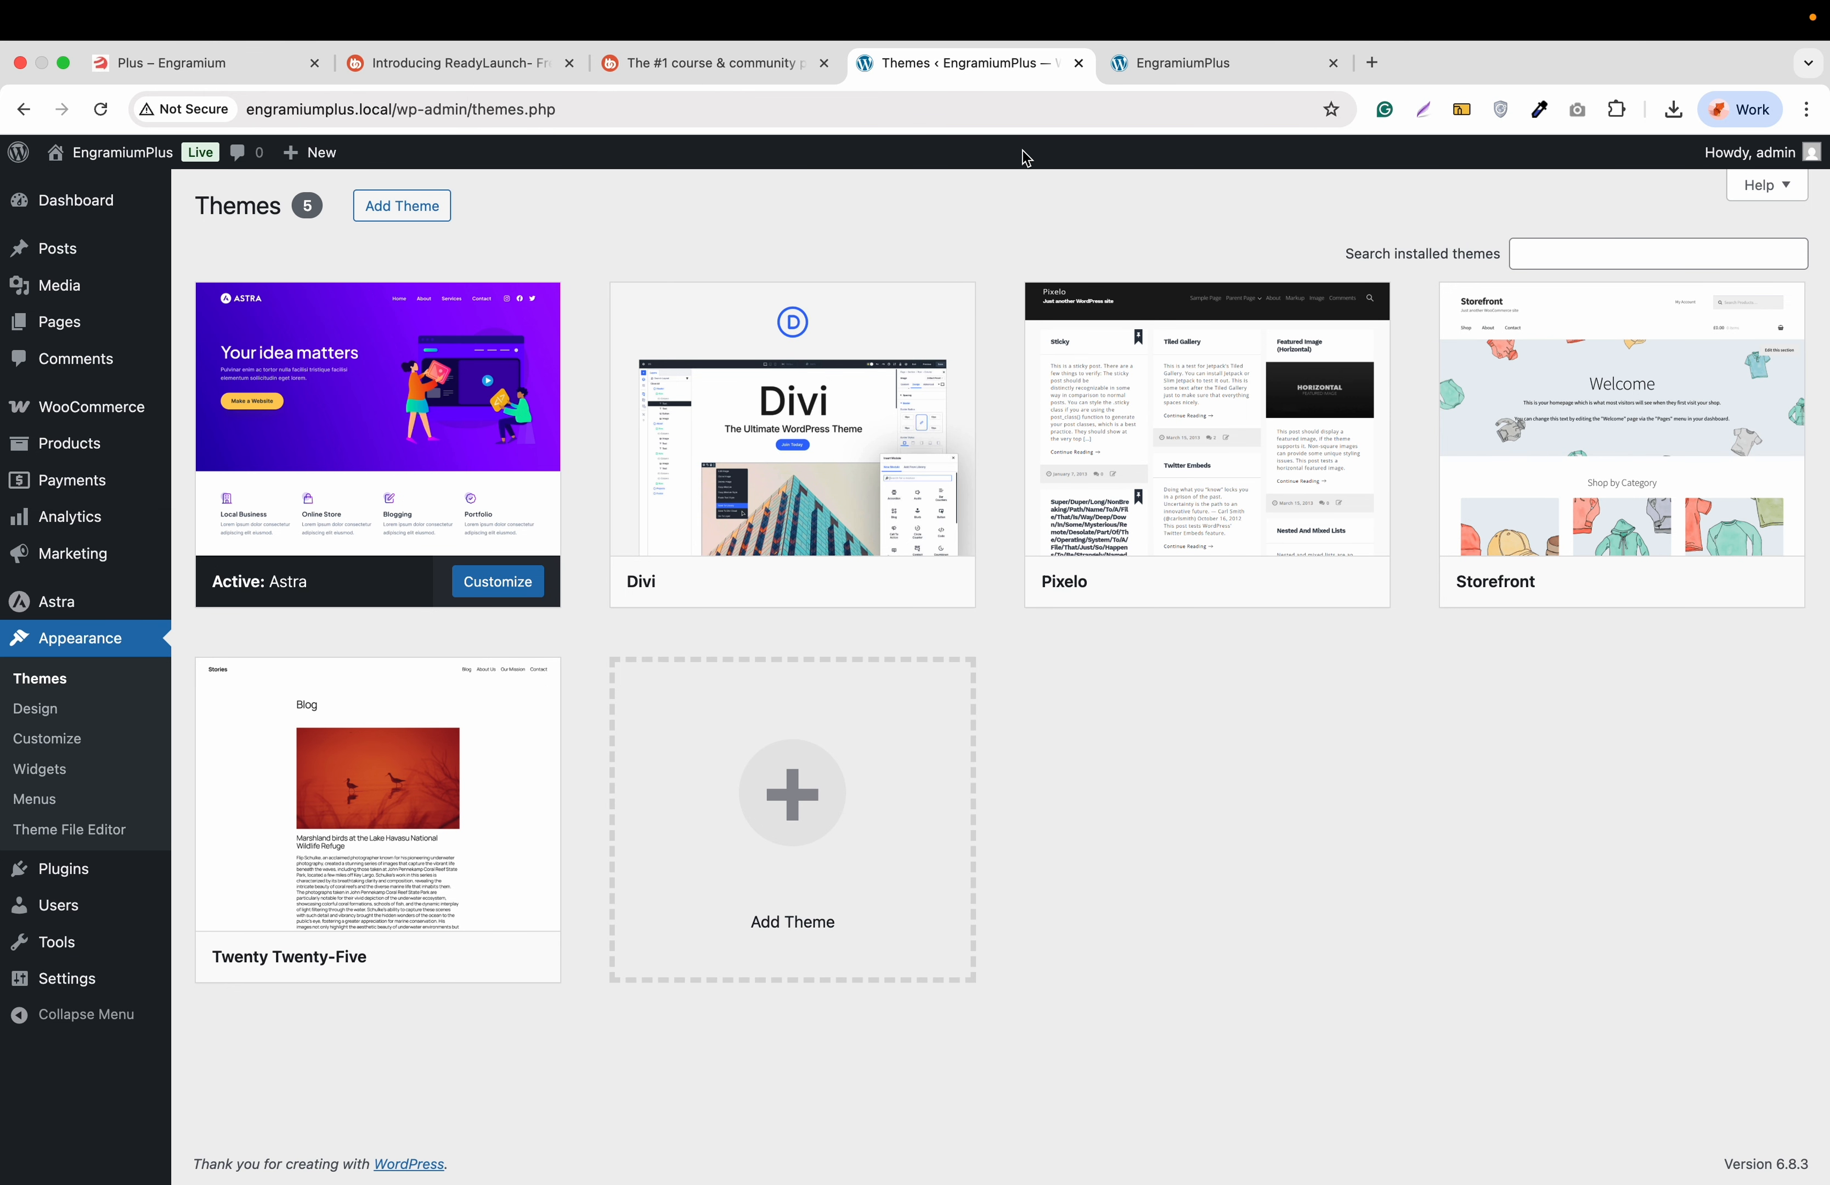
left_click(1161, 77)
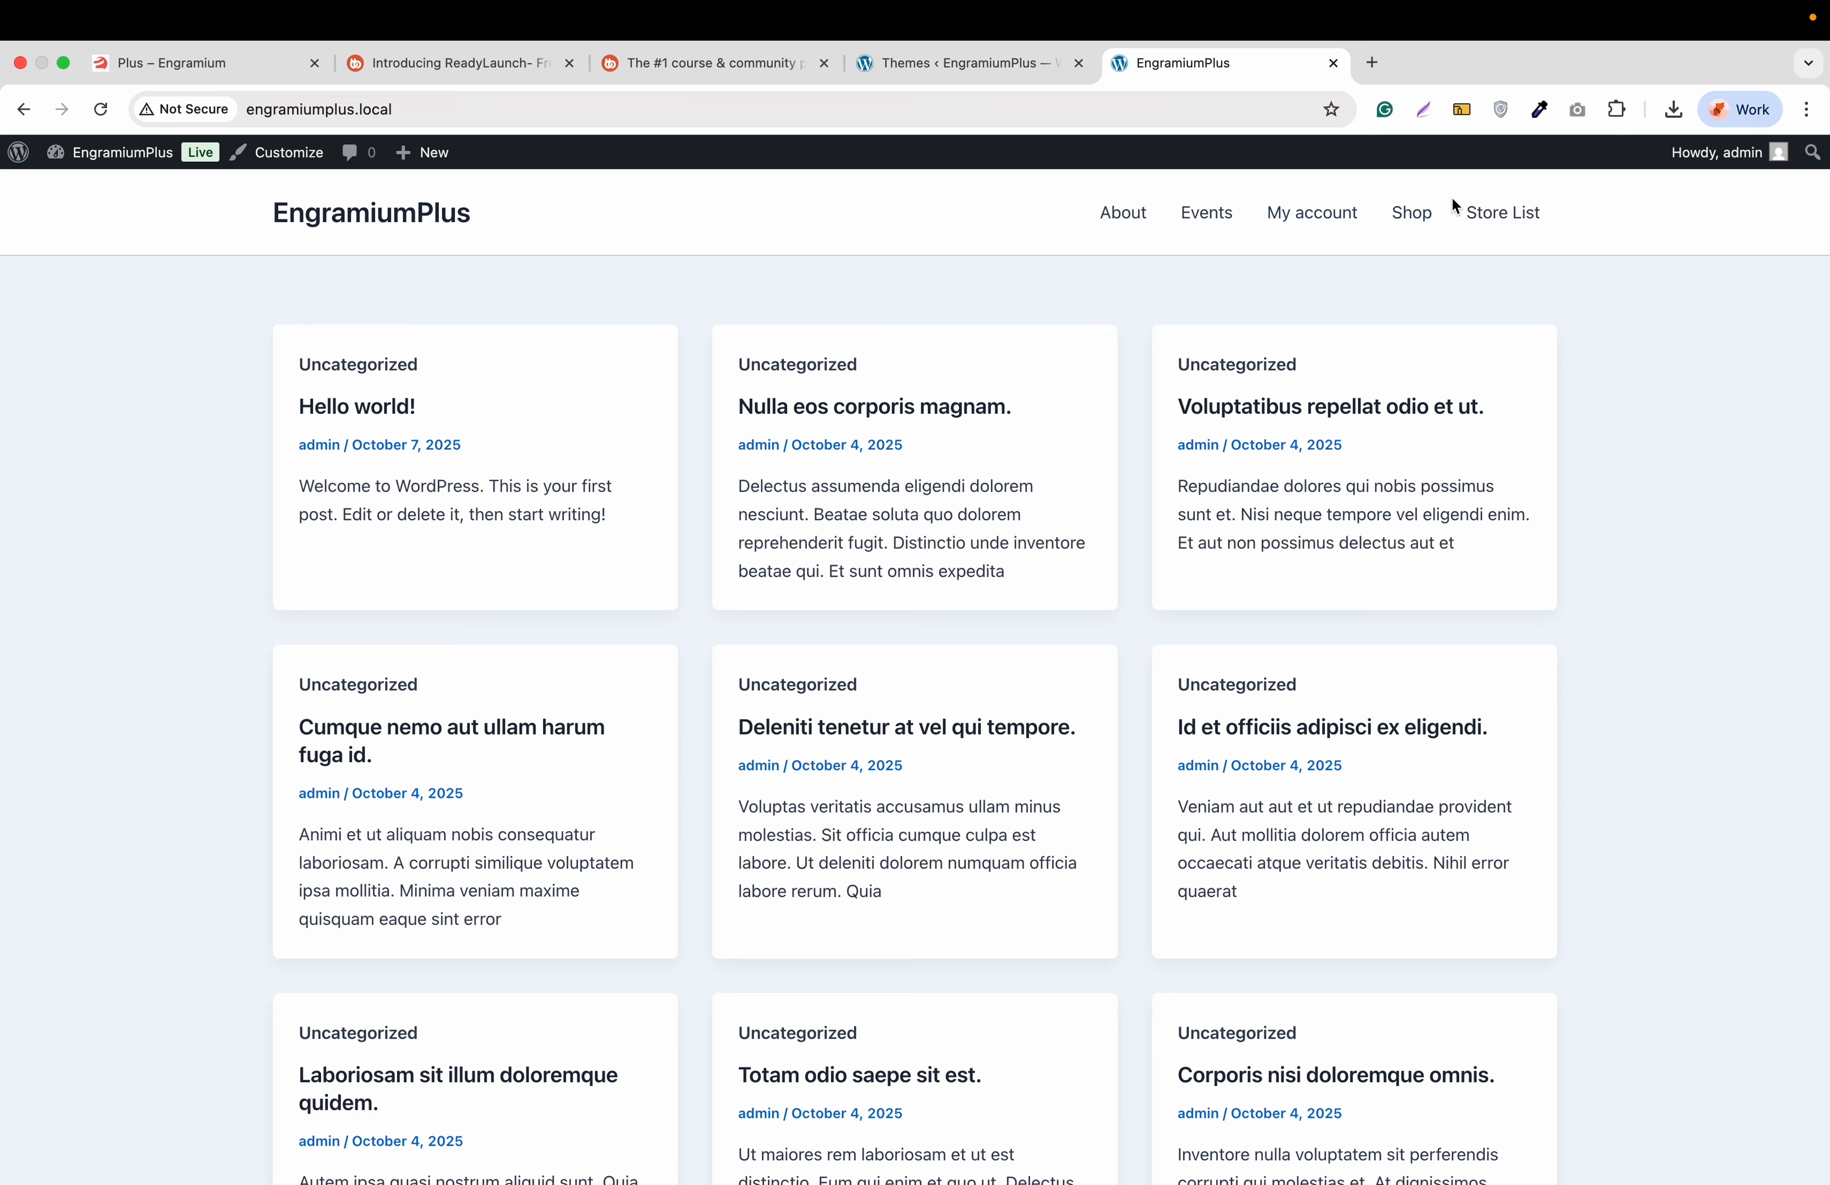
left_click(1427, 216)
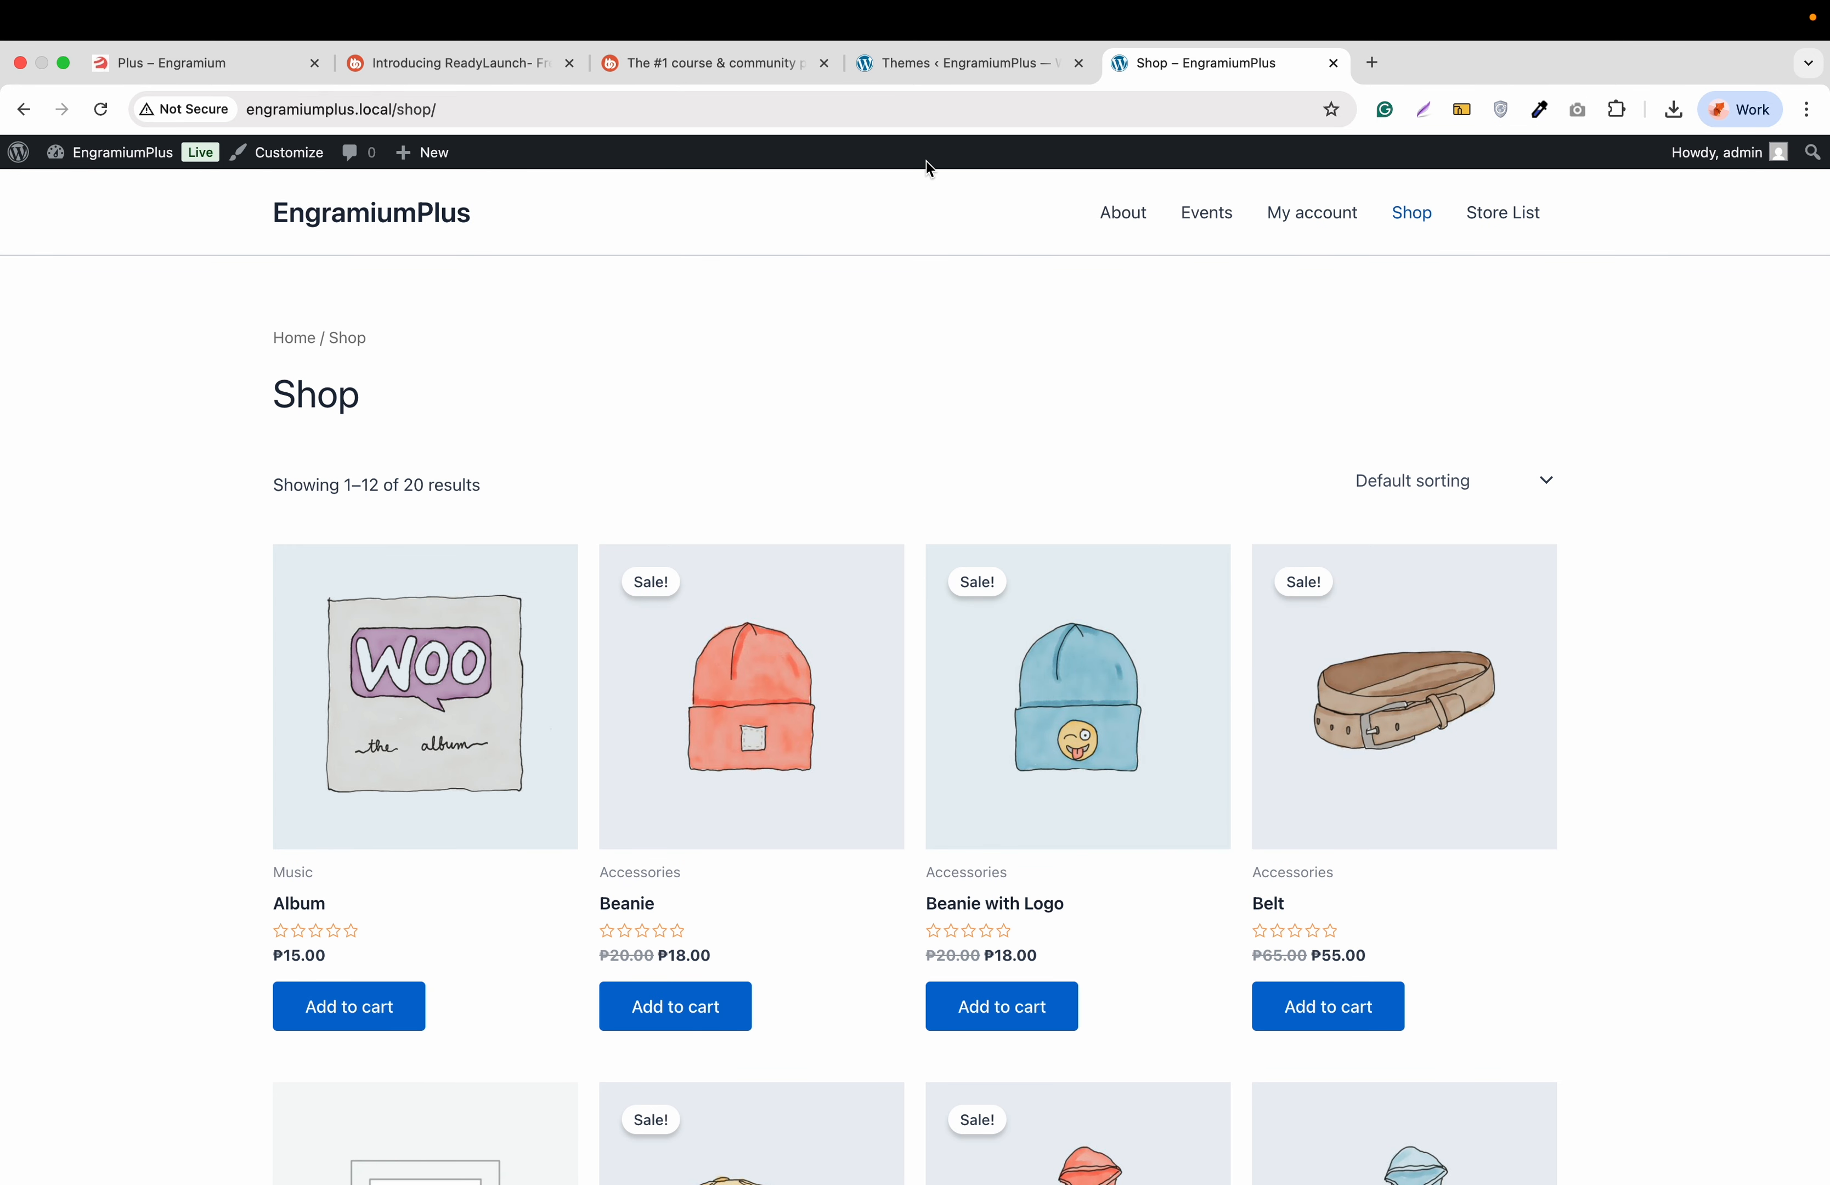
Upload bb-platform-free-2.14.3.zip as a new plugin in the WordPress admin, then install and activate it
left_click(930, 76)
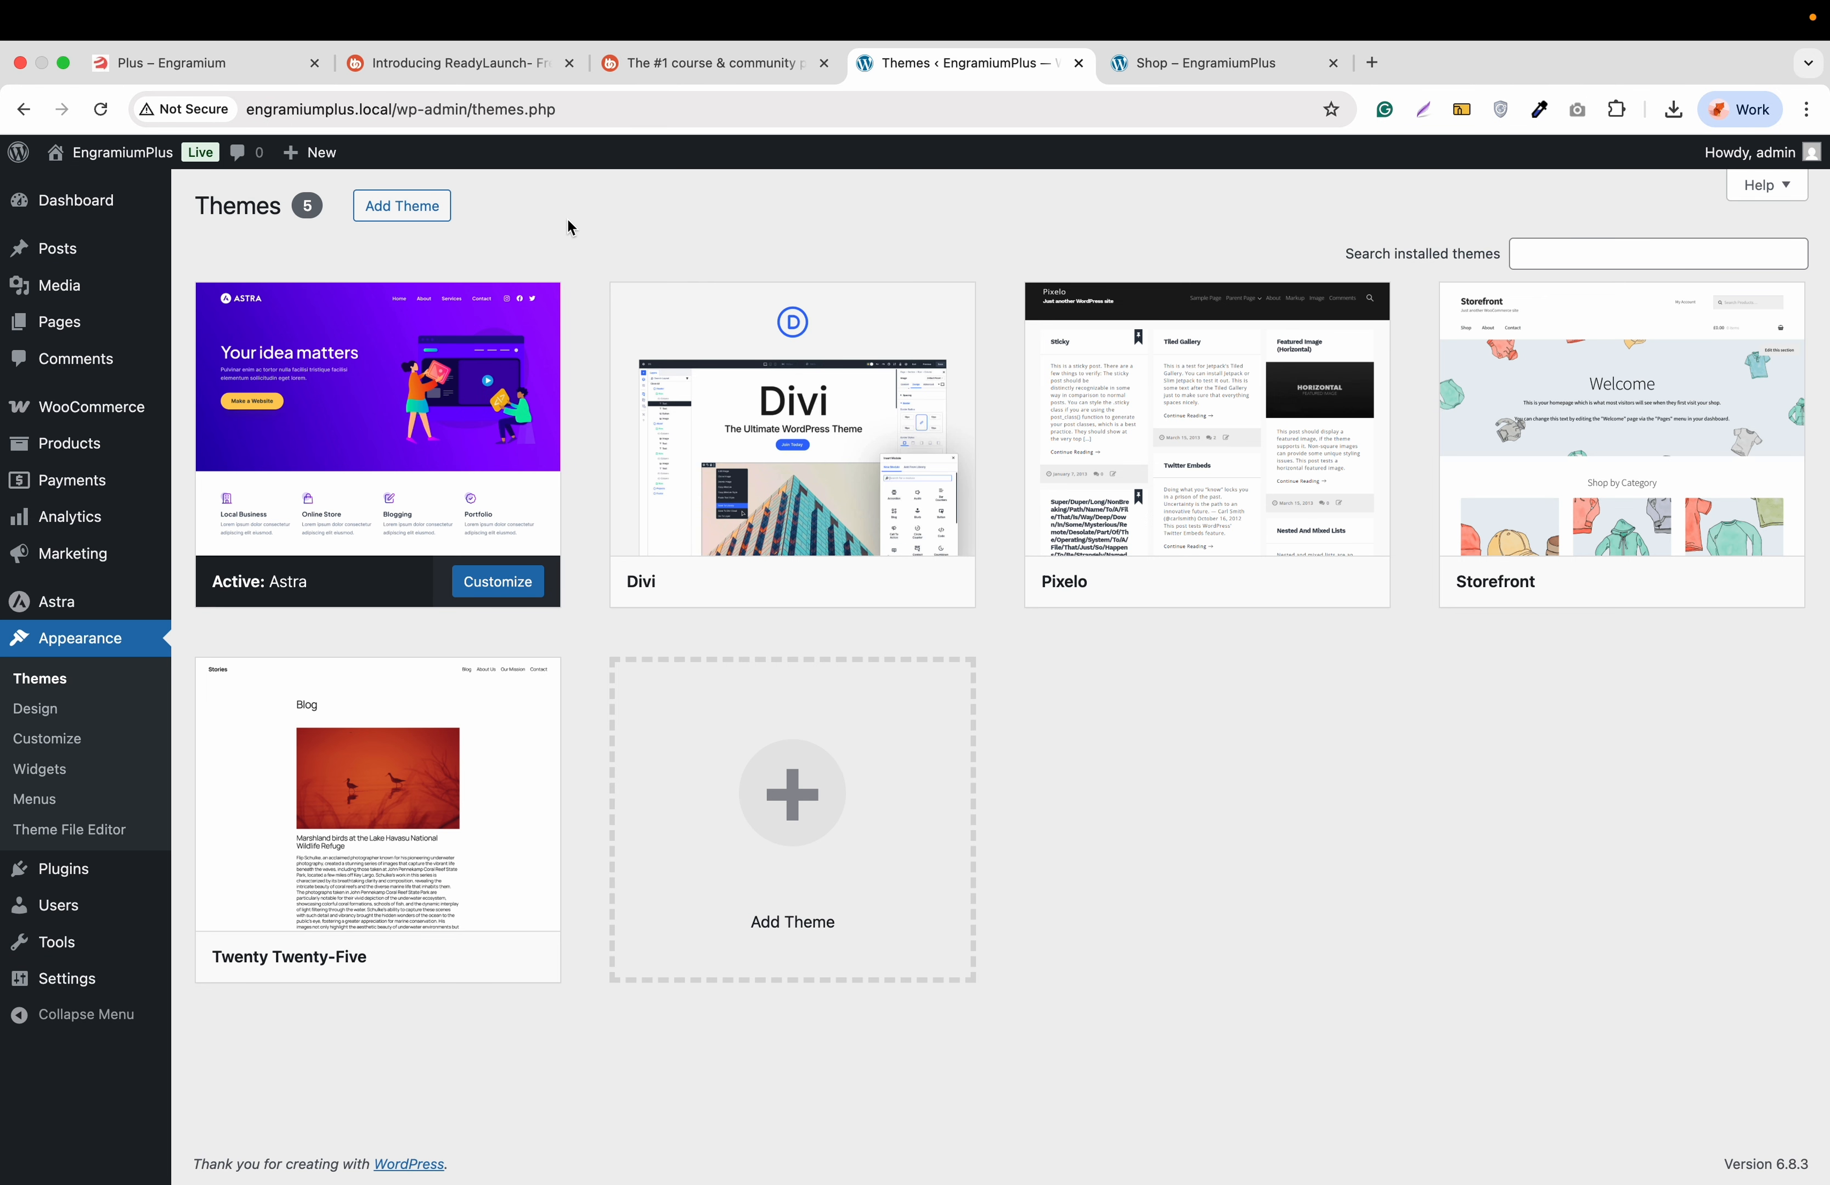
mouse_move(63, 868)
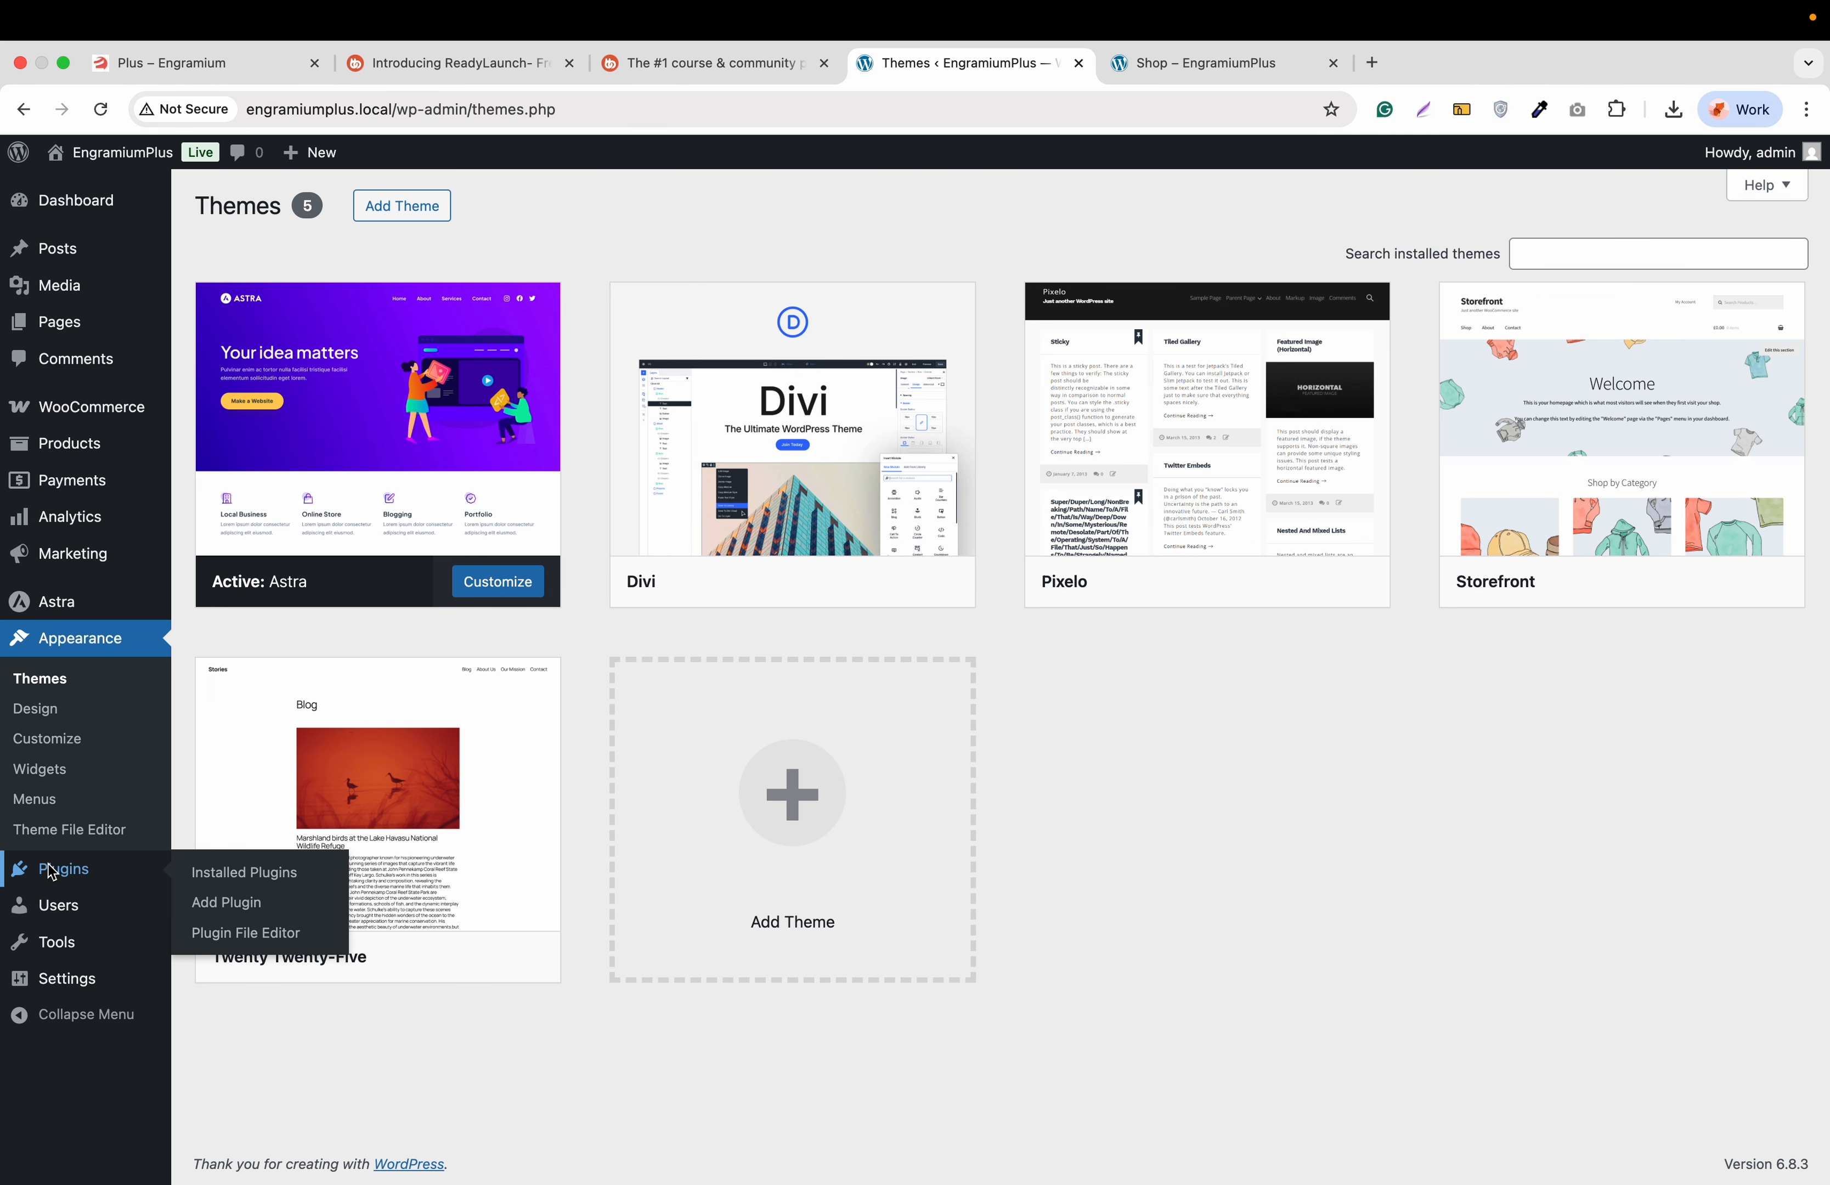
left_click(213, 910)
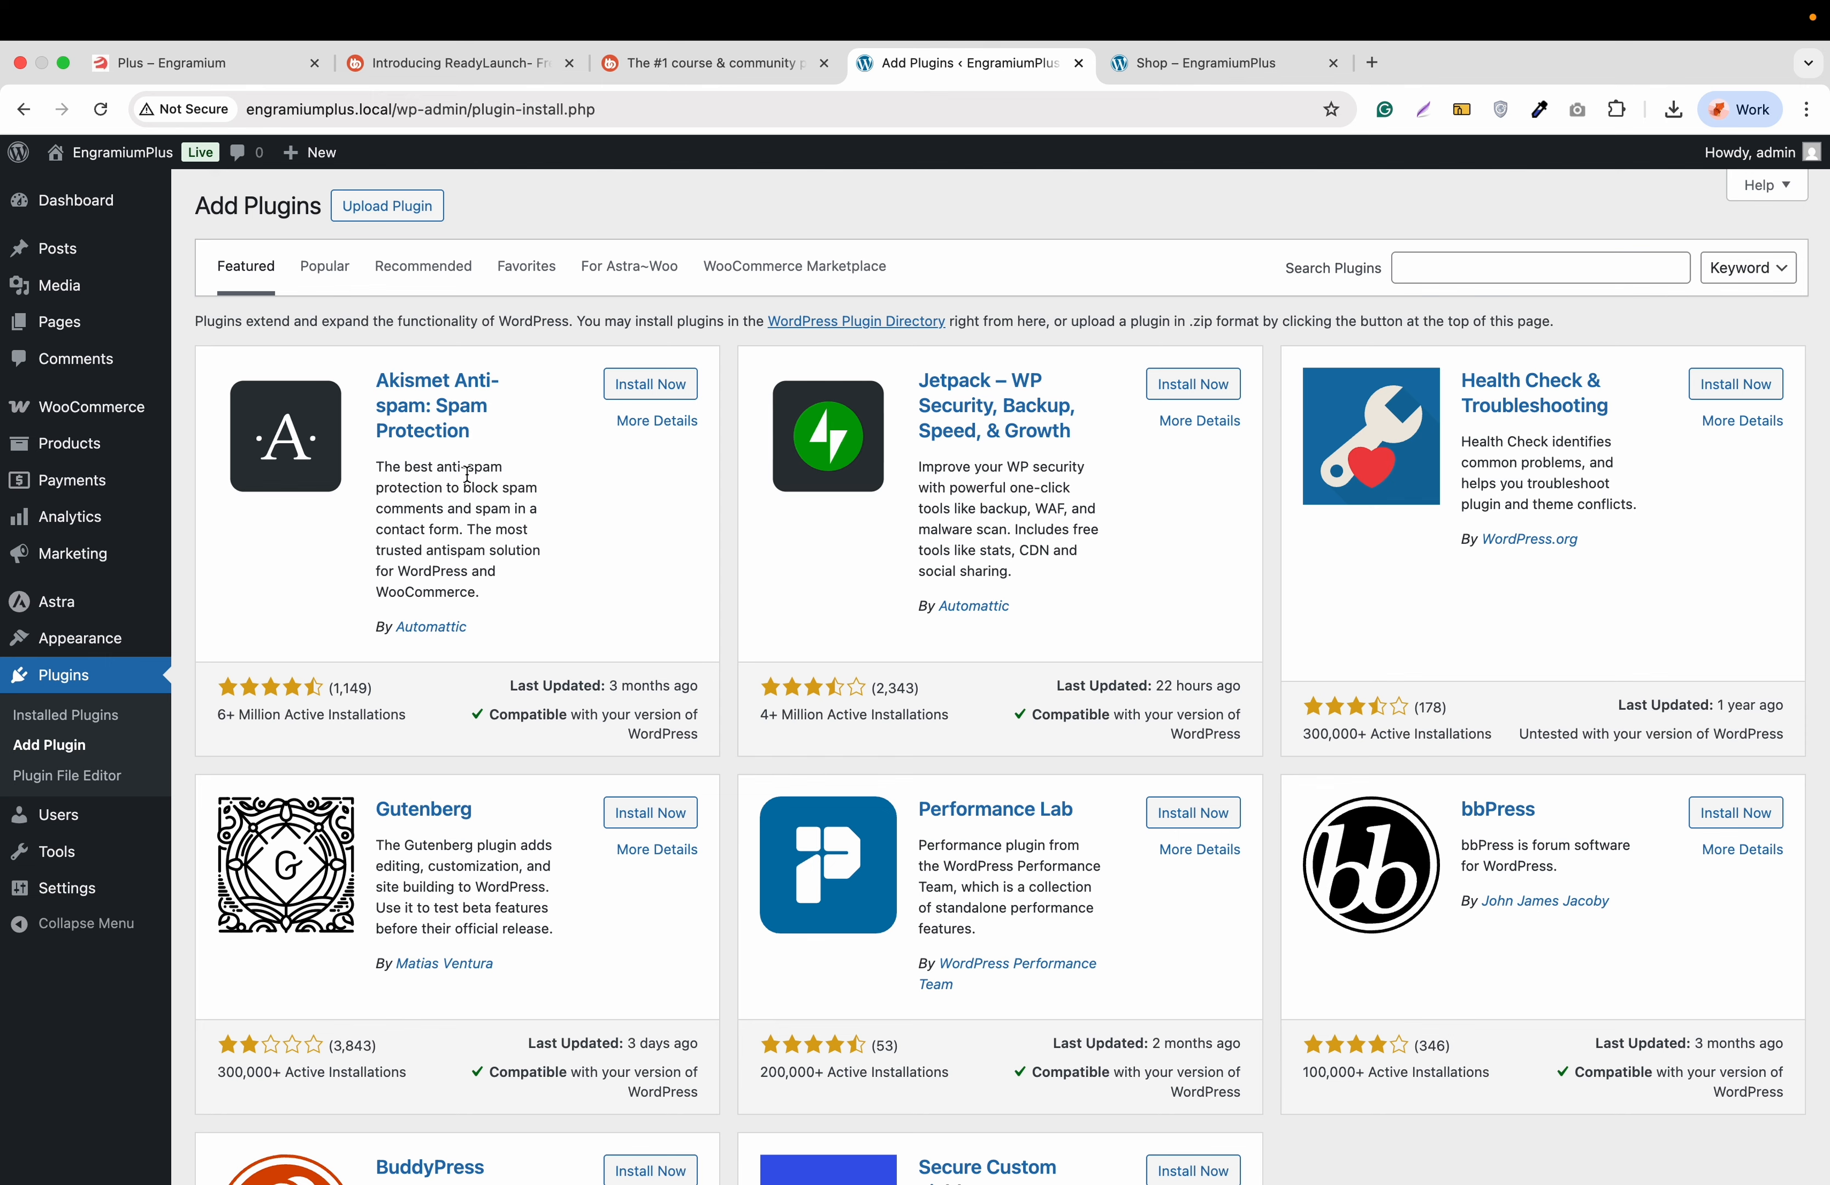
left_click(415, 218)
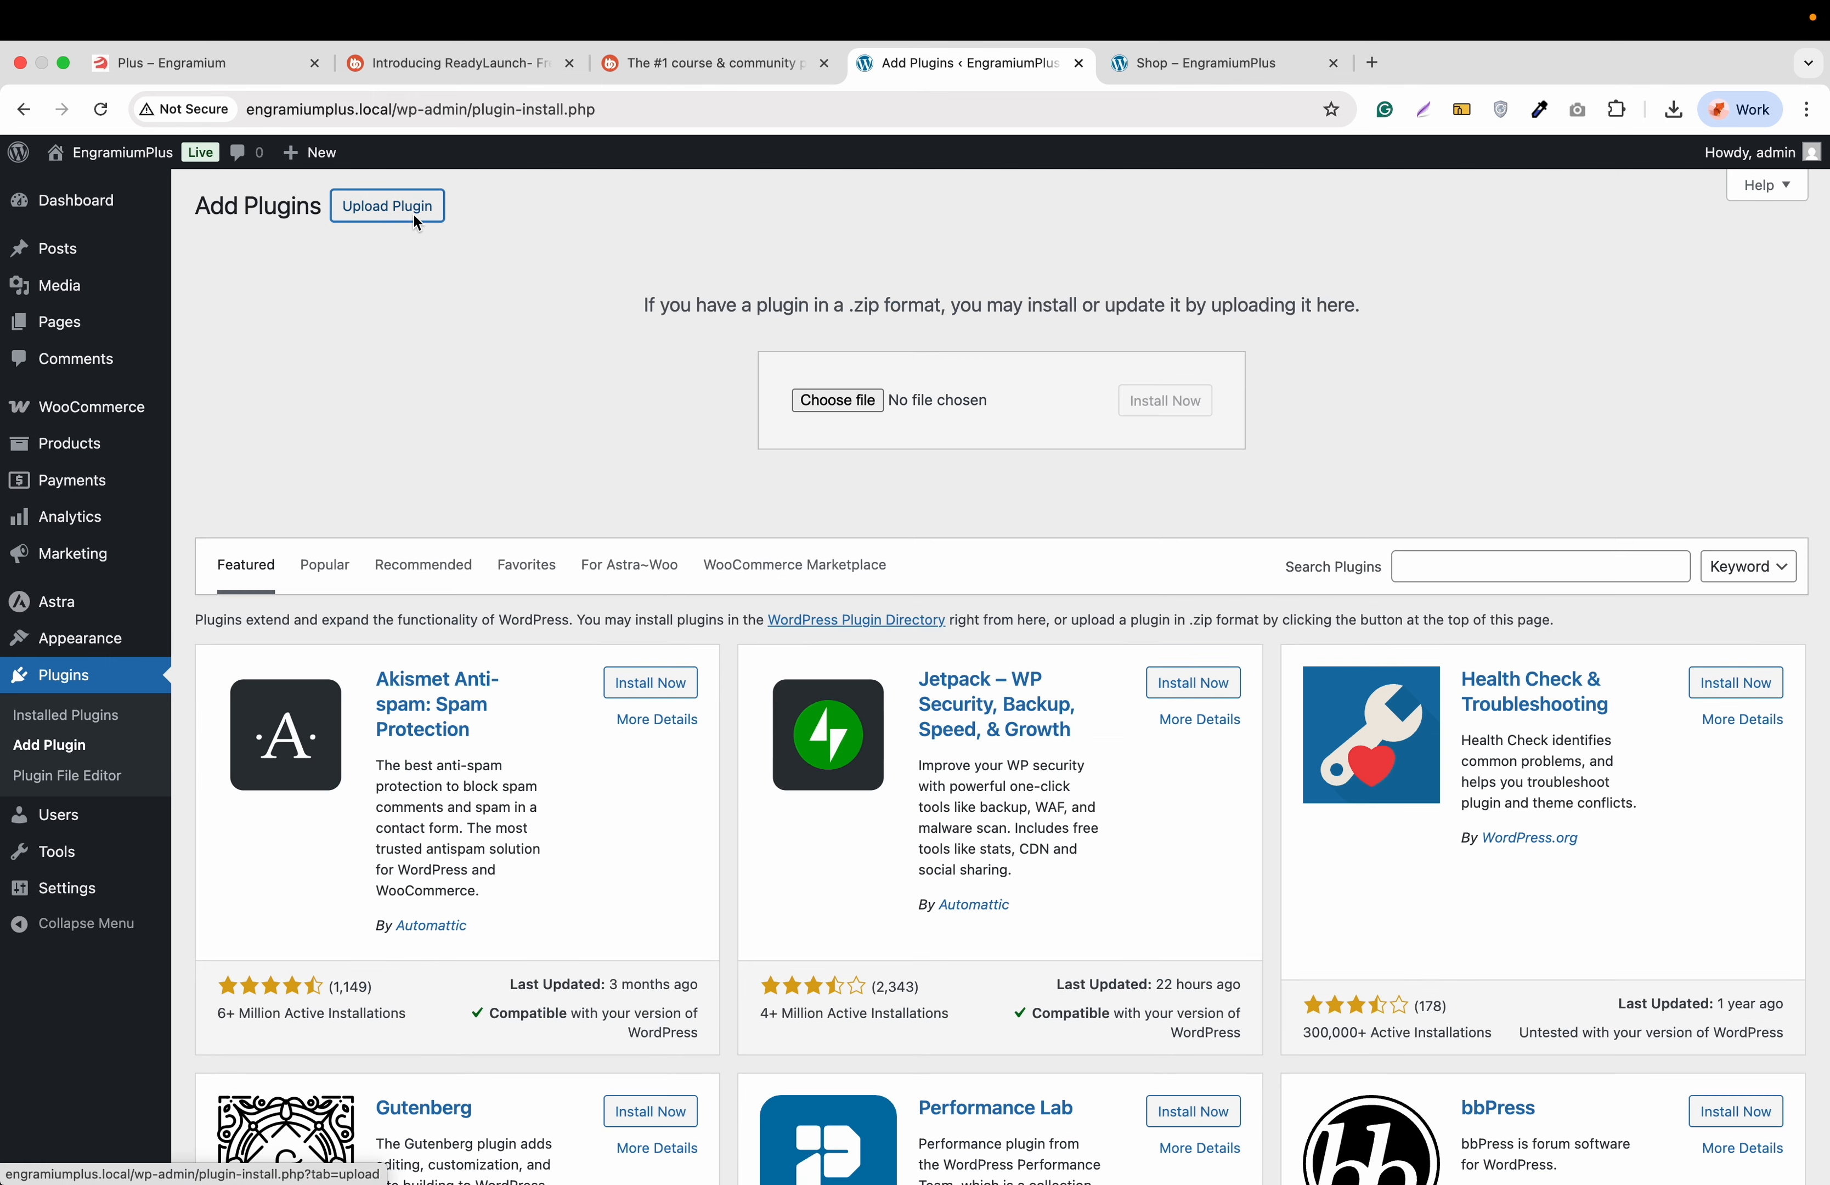
left_click(840, 404)
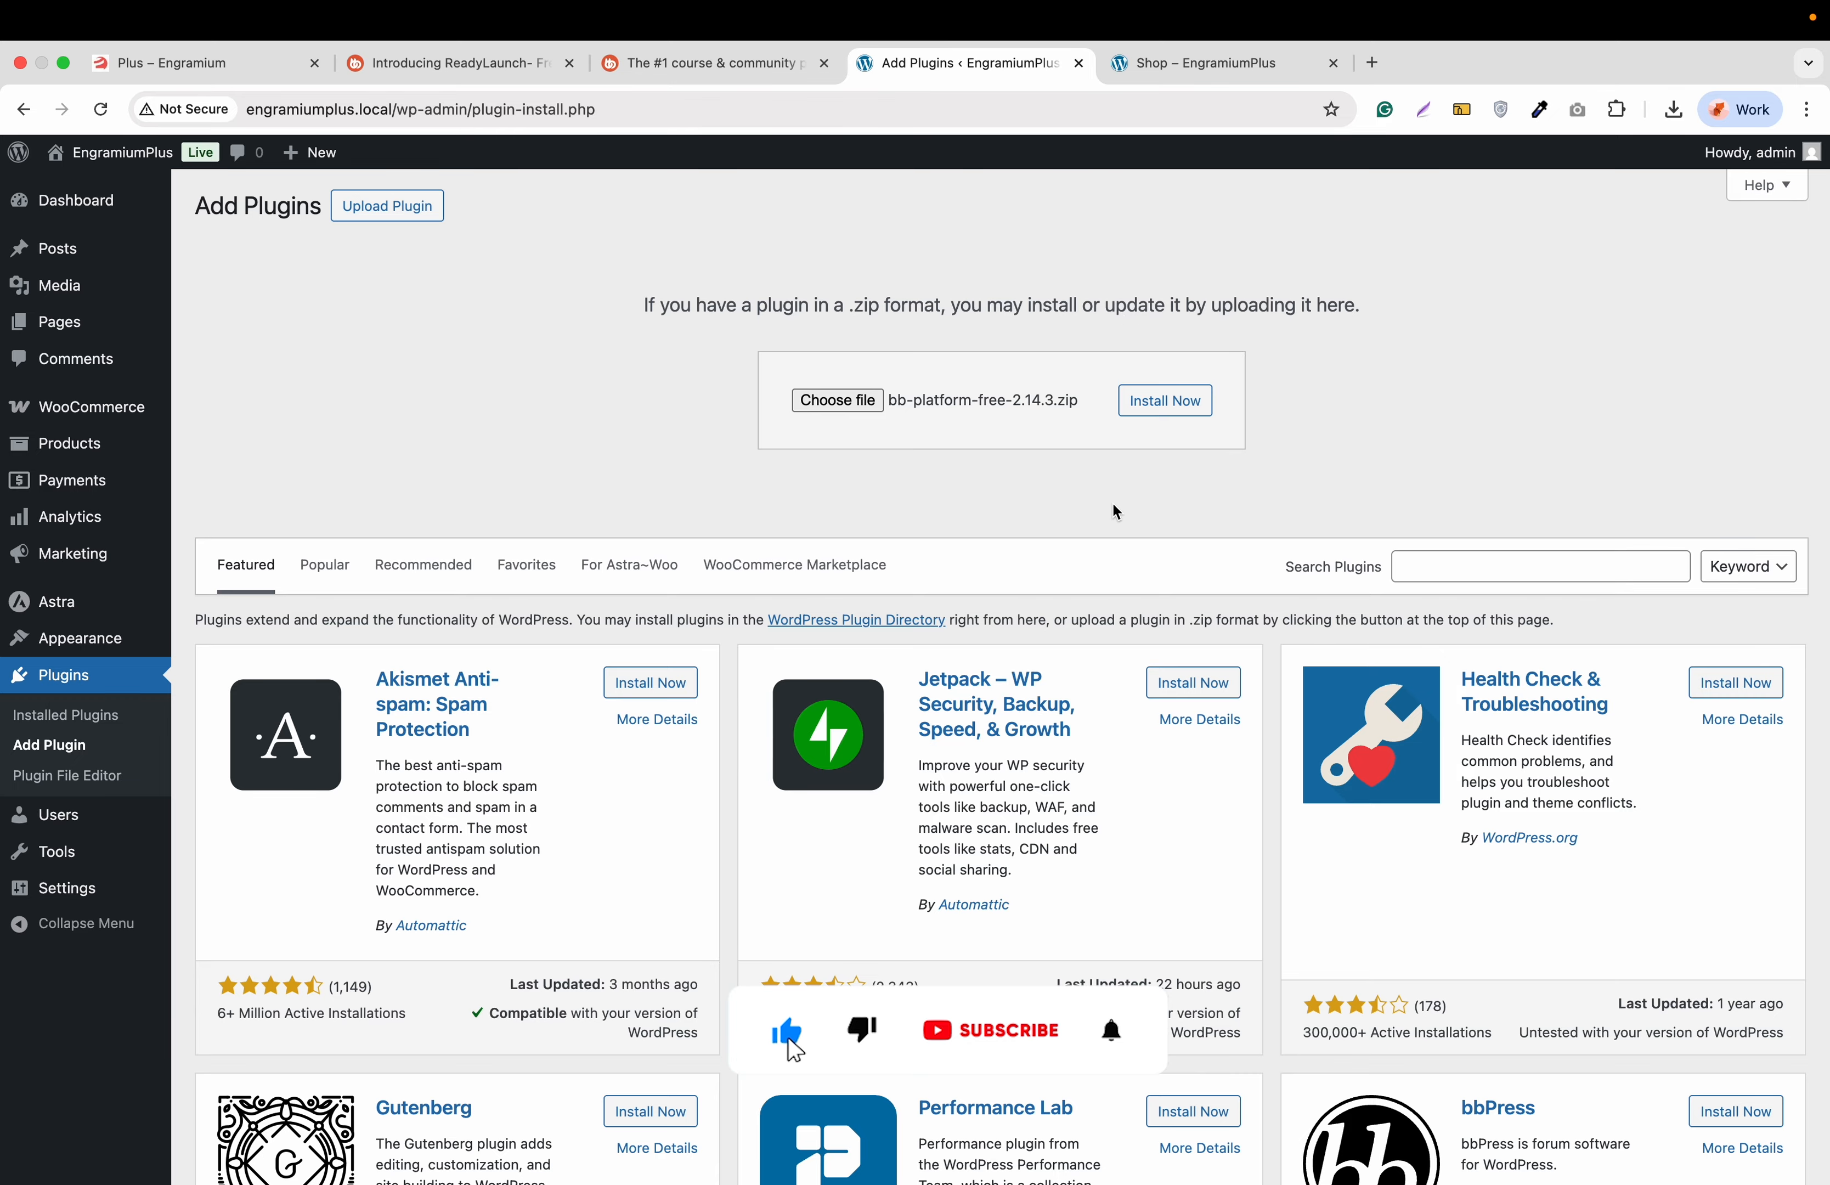
left_click(1174, 408)
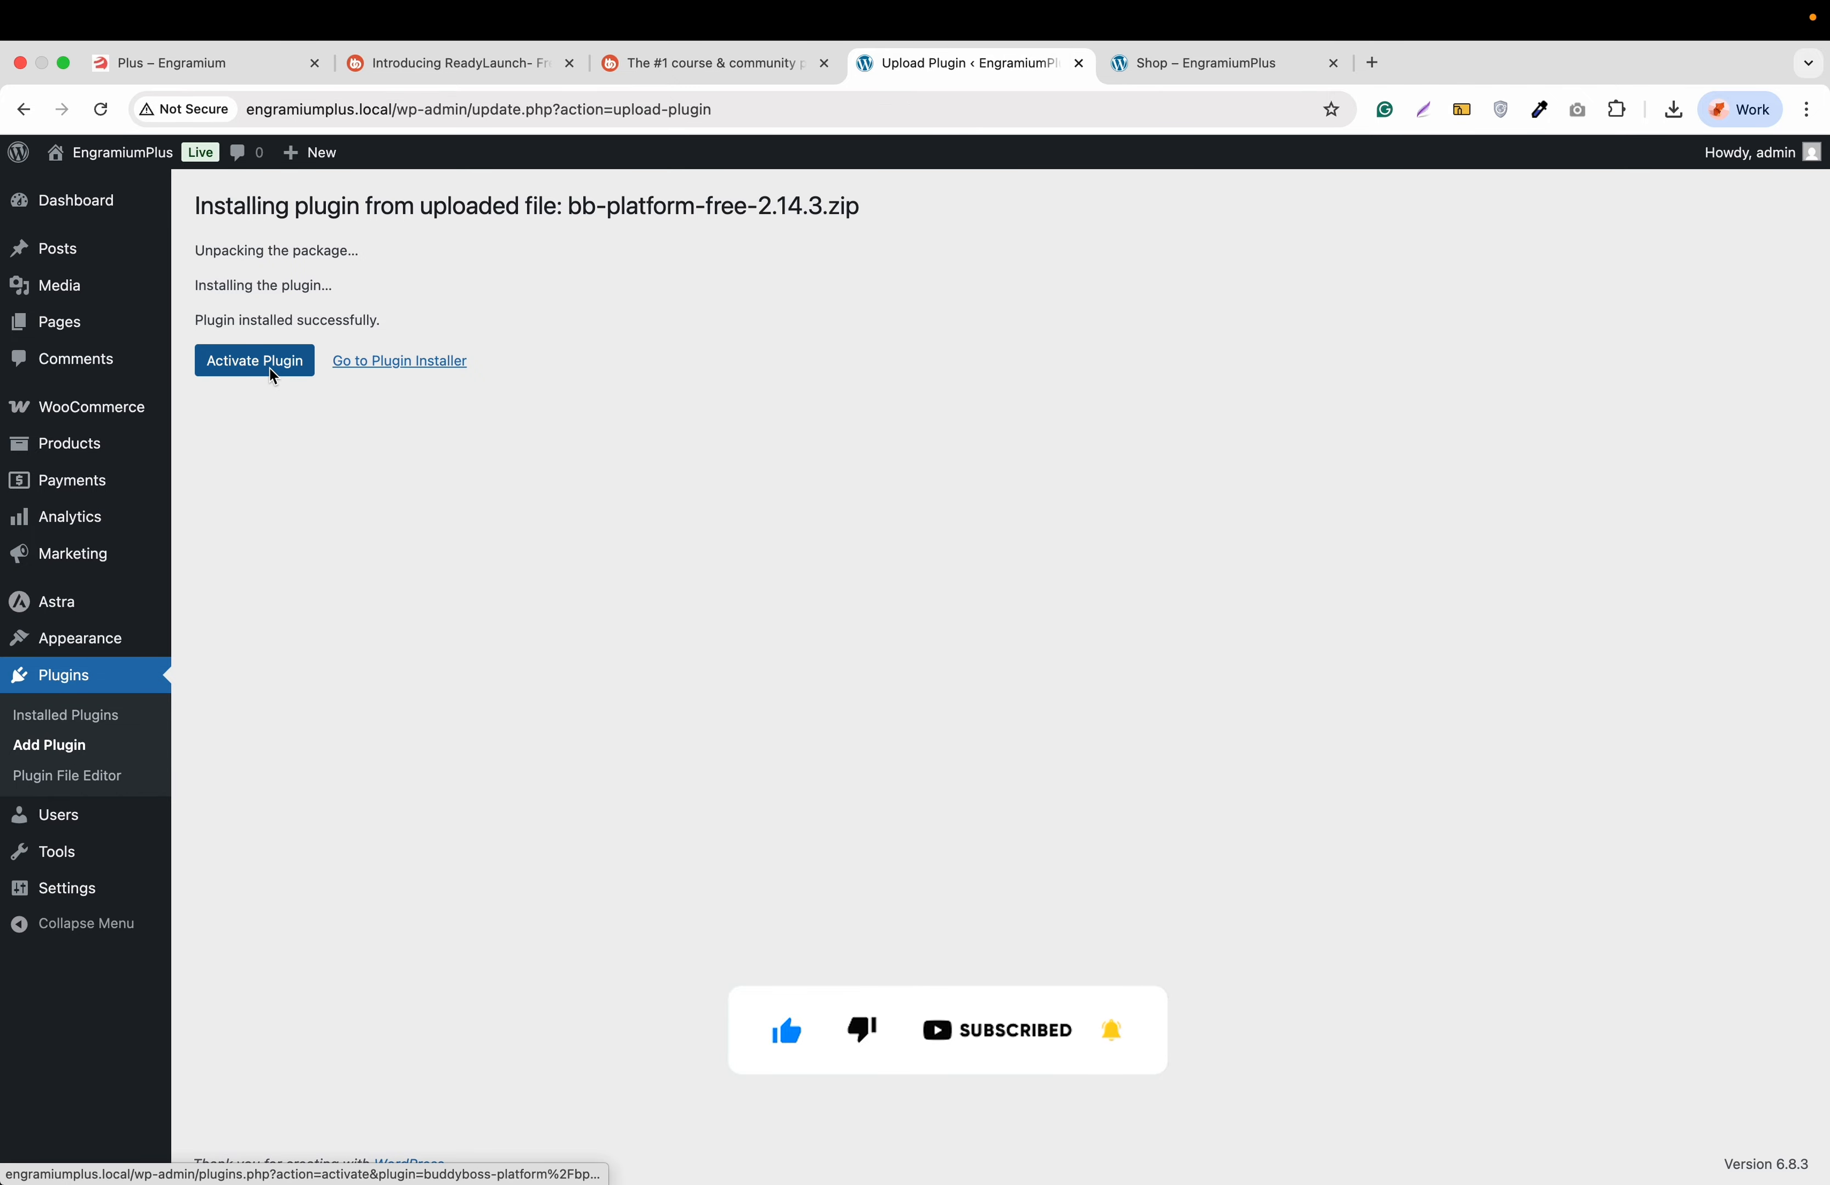
left_click(274, 374)
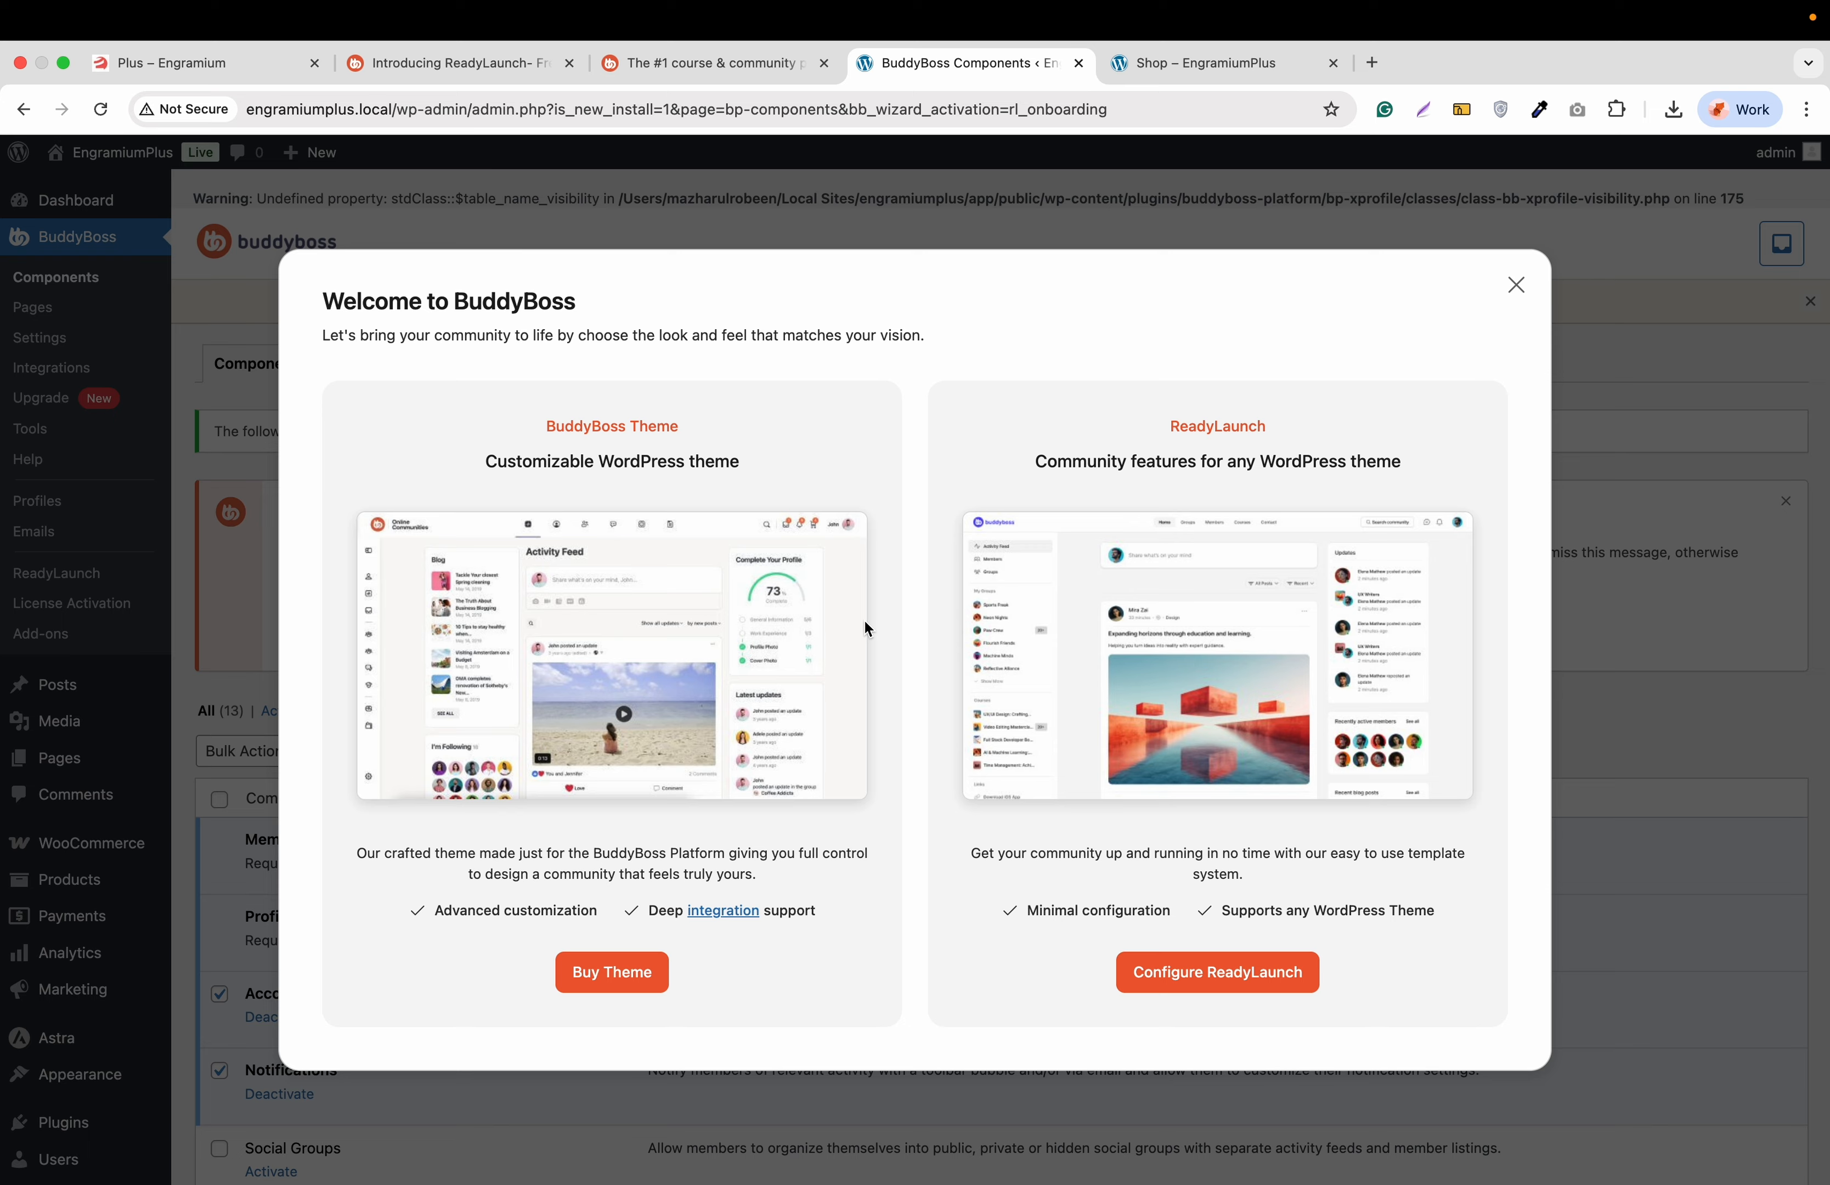
Open the BuddyBoss Theme purchase page in a separate tab, check its plan prices, and return to the BuddyBoss welcome dialog
right_click(617, 980)
left_click(701, 794)
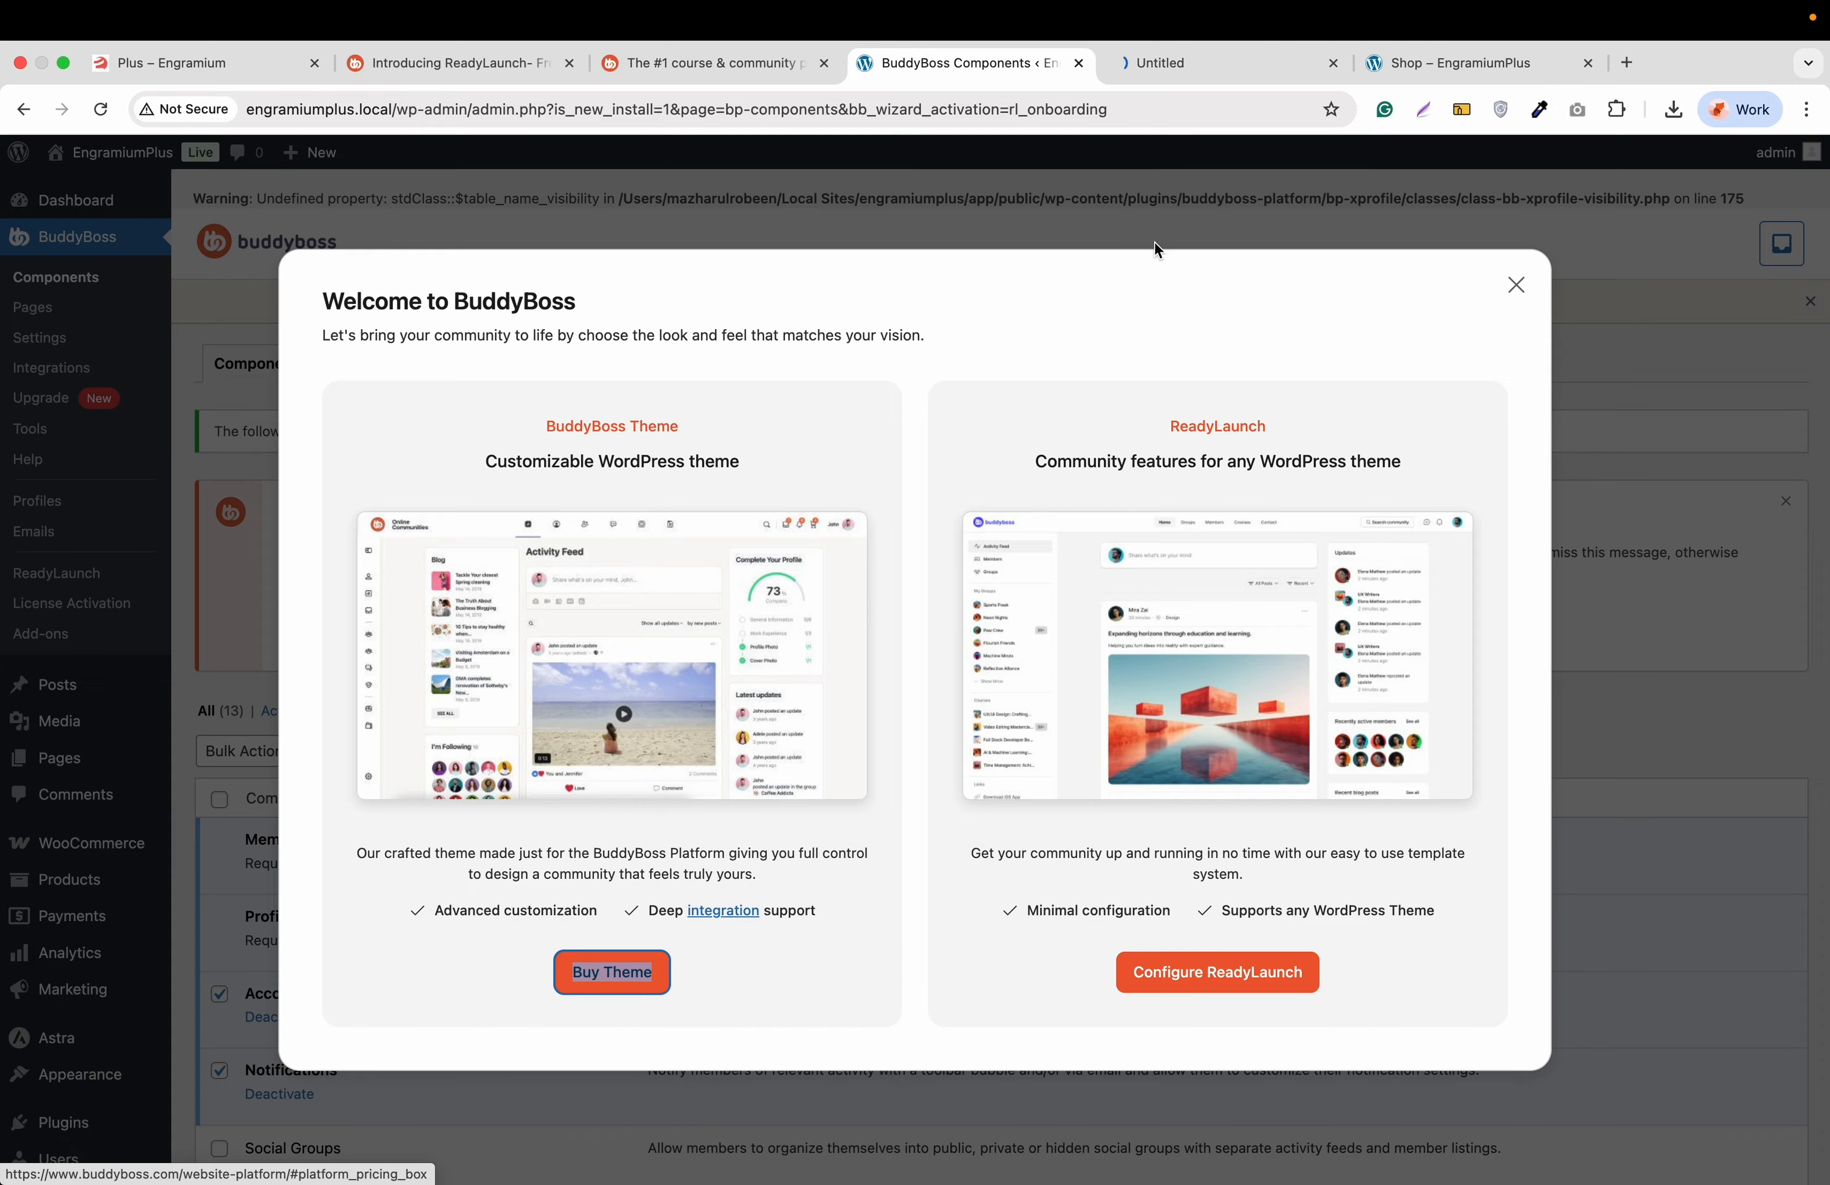
left_click(1184, 65)
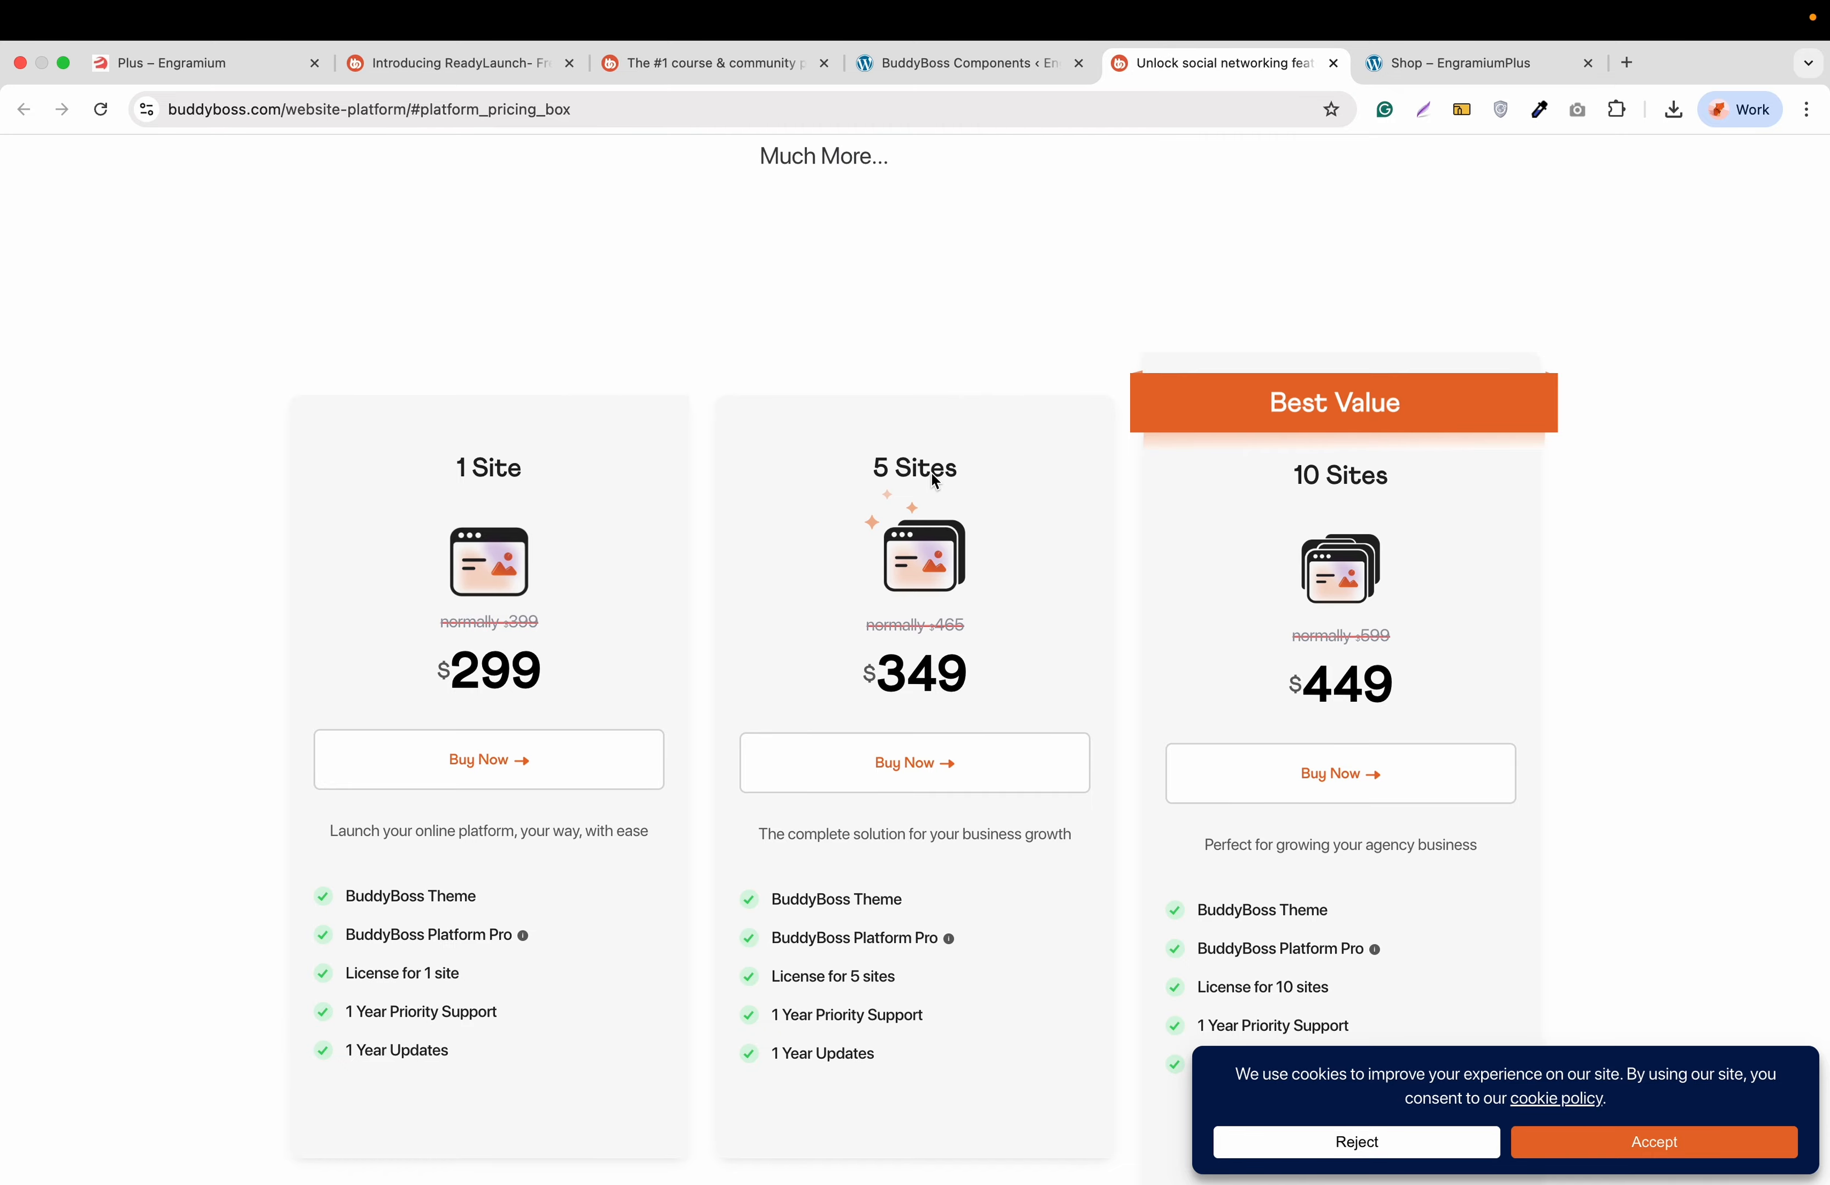
left_click(1002, 67)
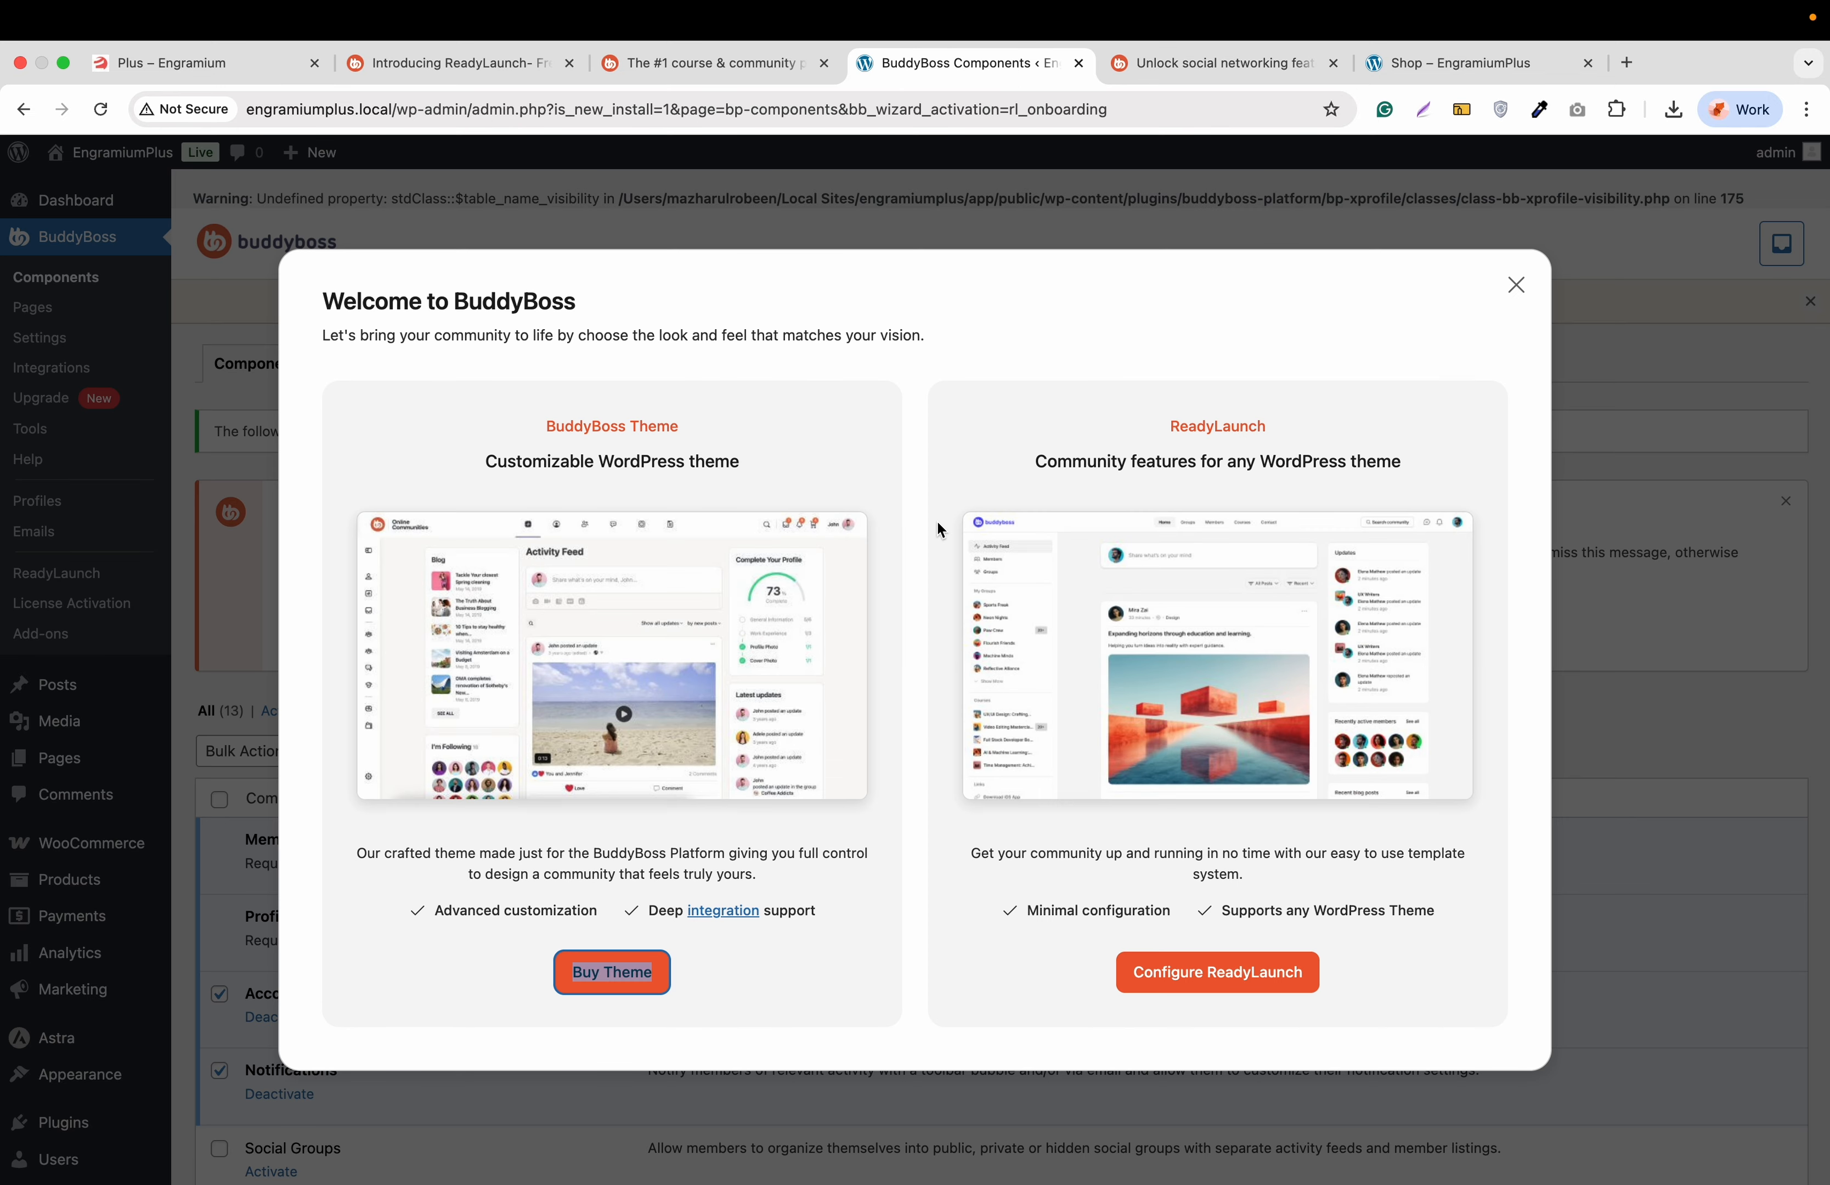
Start the ReadyLaunch configuration with the site name EngramiumPlus and set the site appearance to Both
left_click(1200, 980)
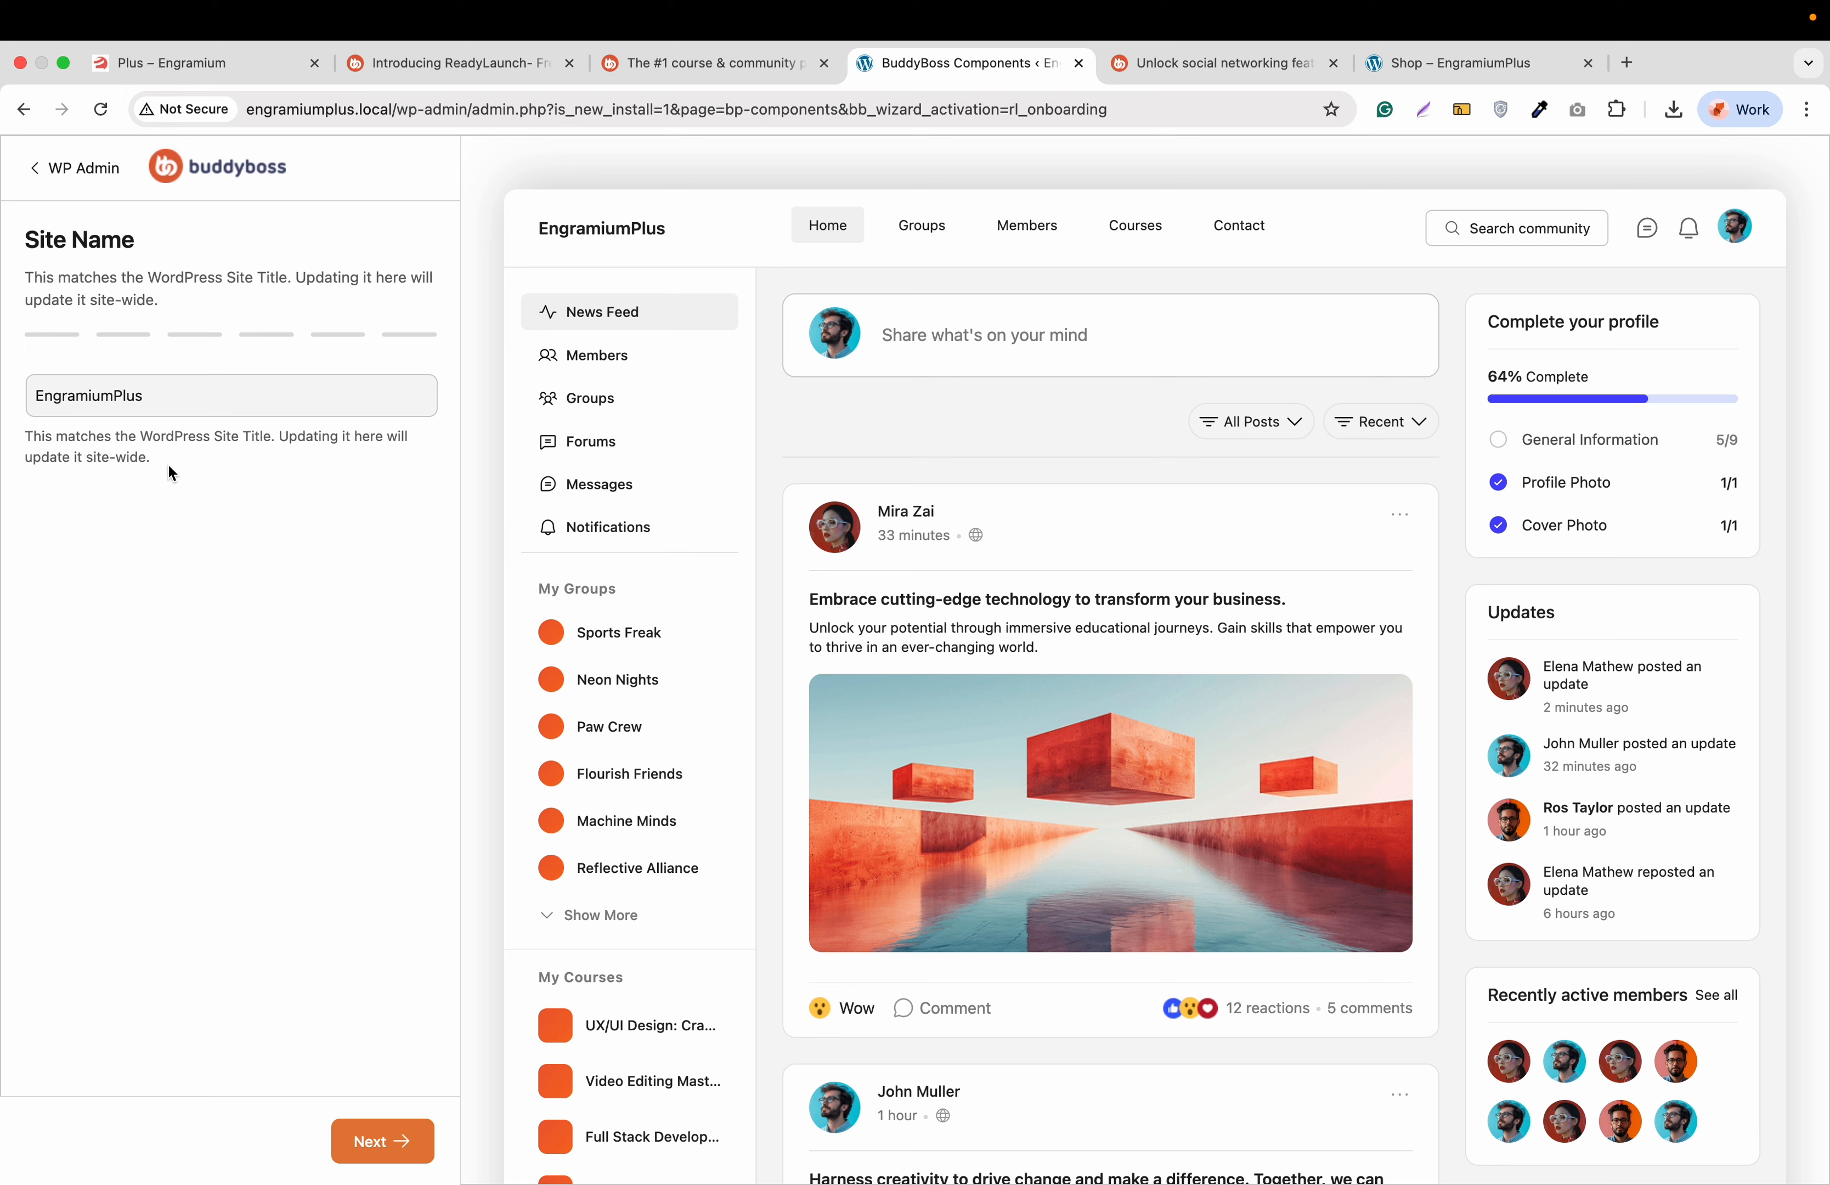
left_click(393, 1139)
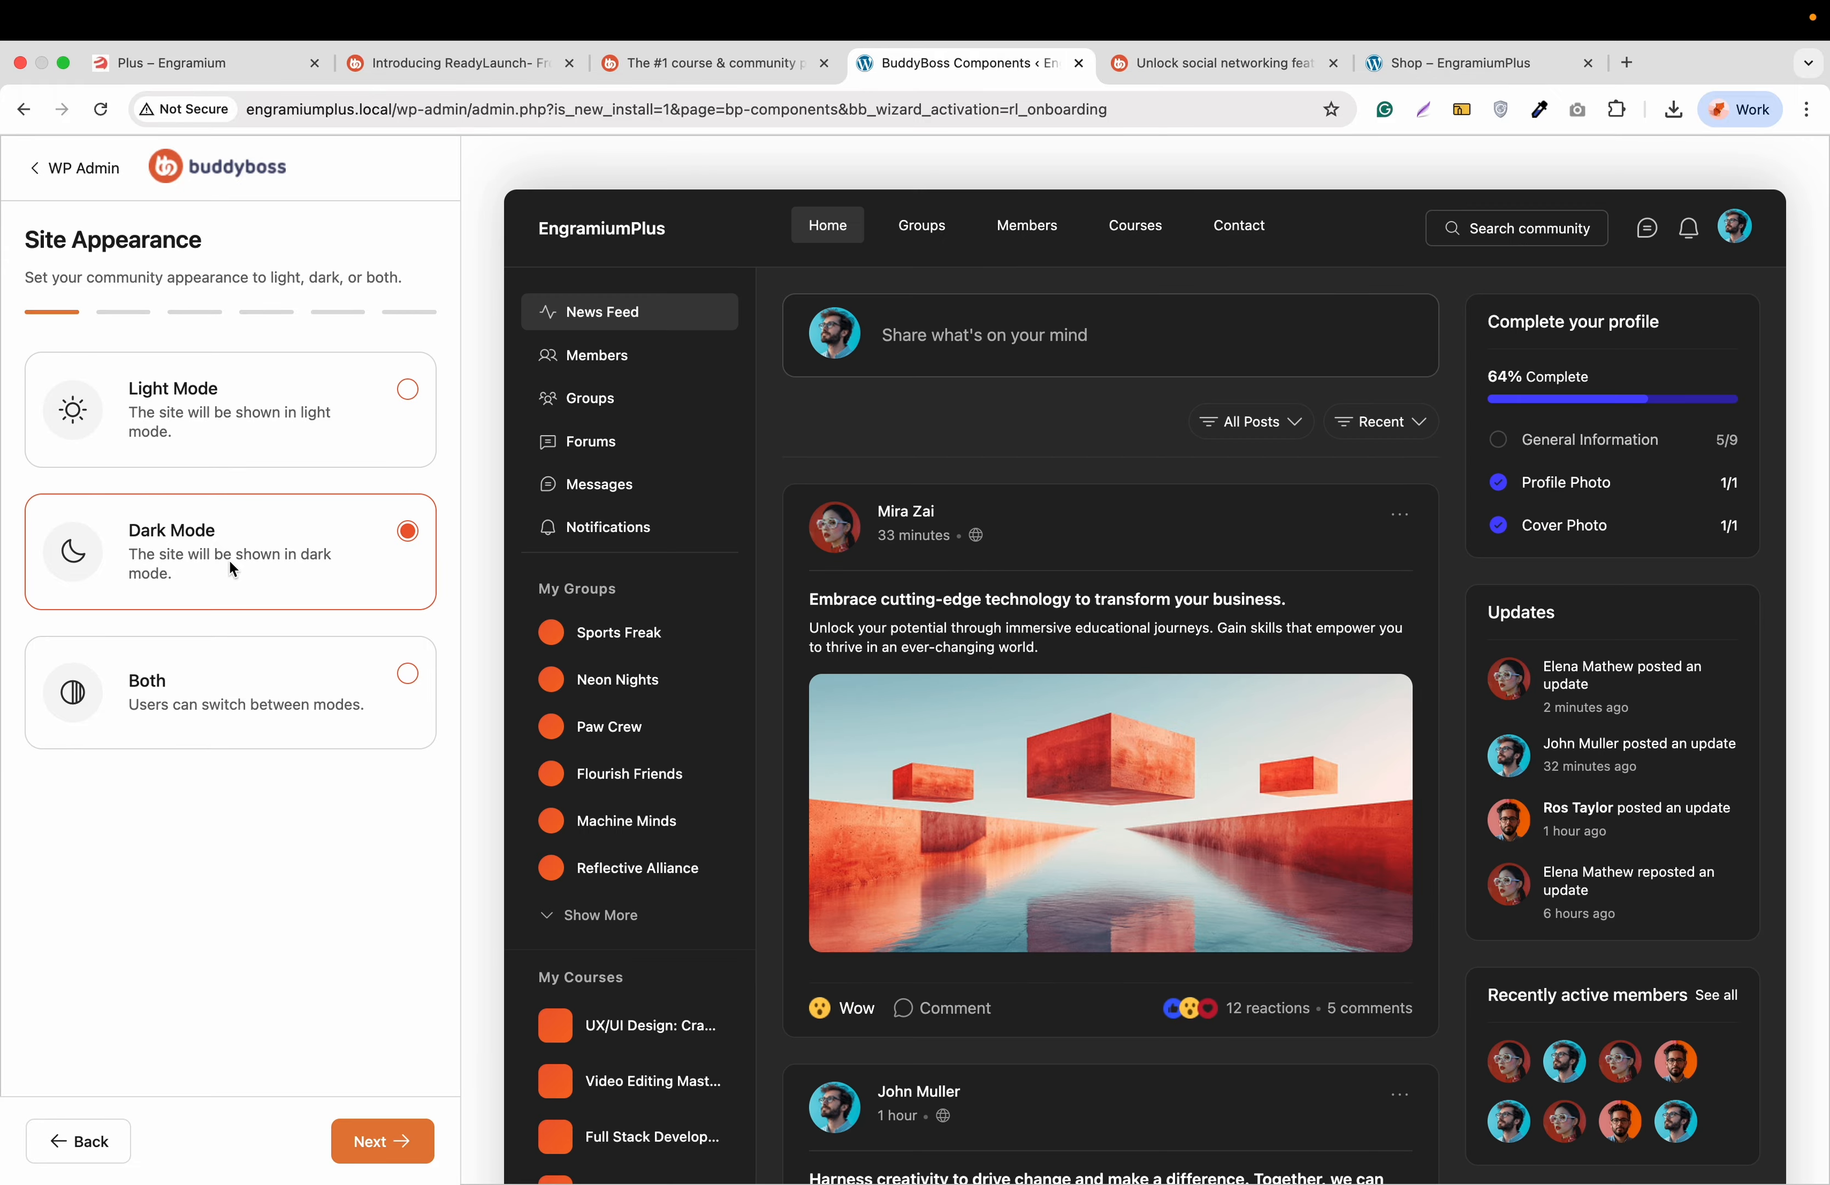
left_click(229, 704)
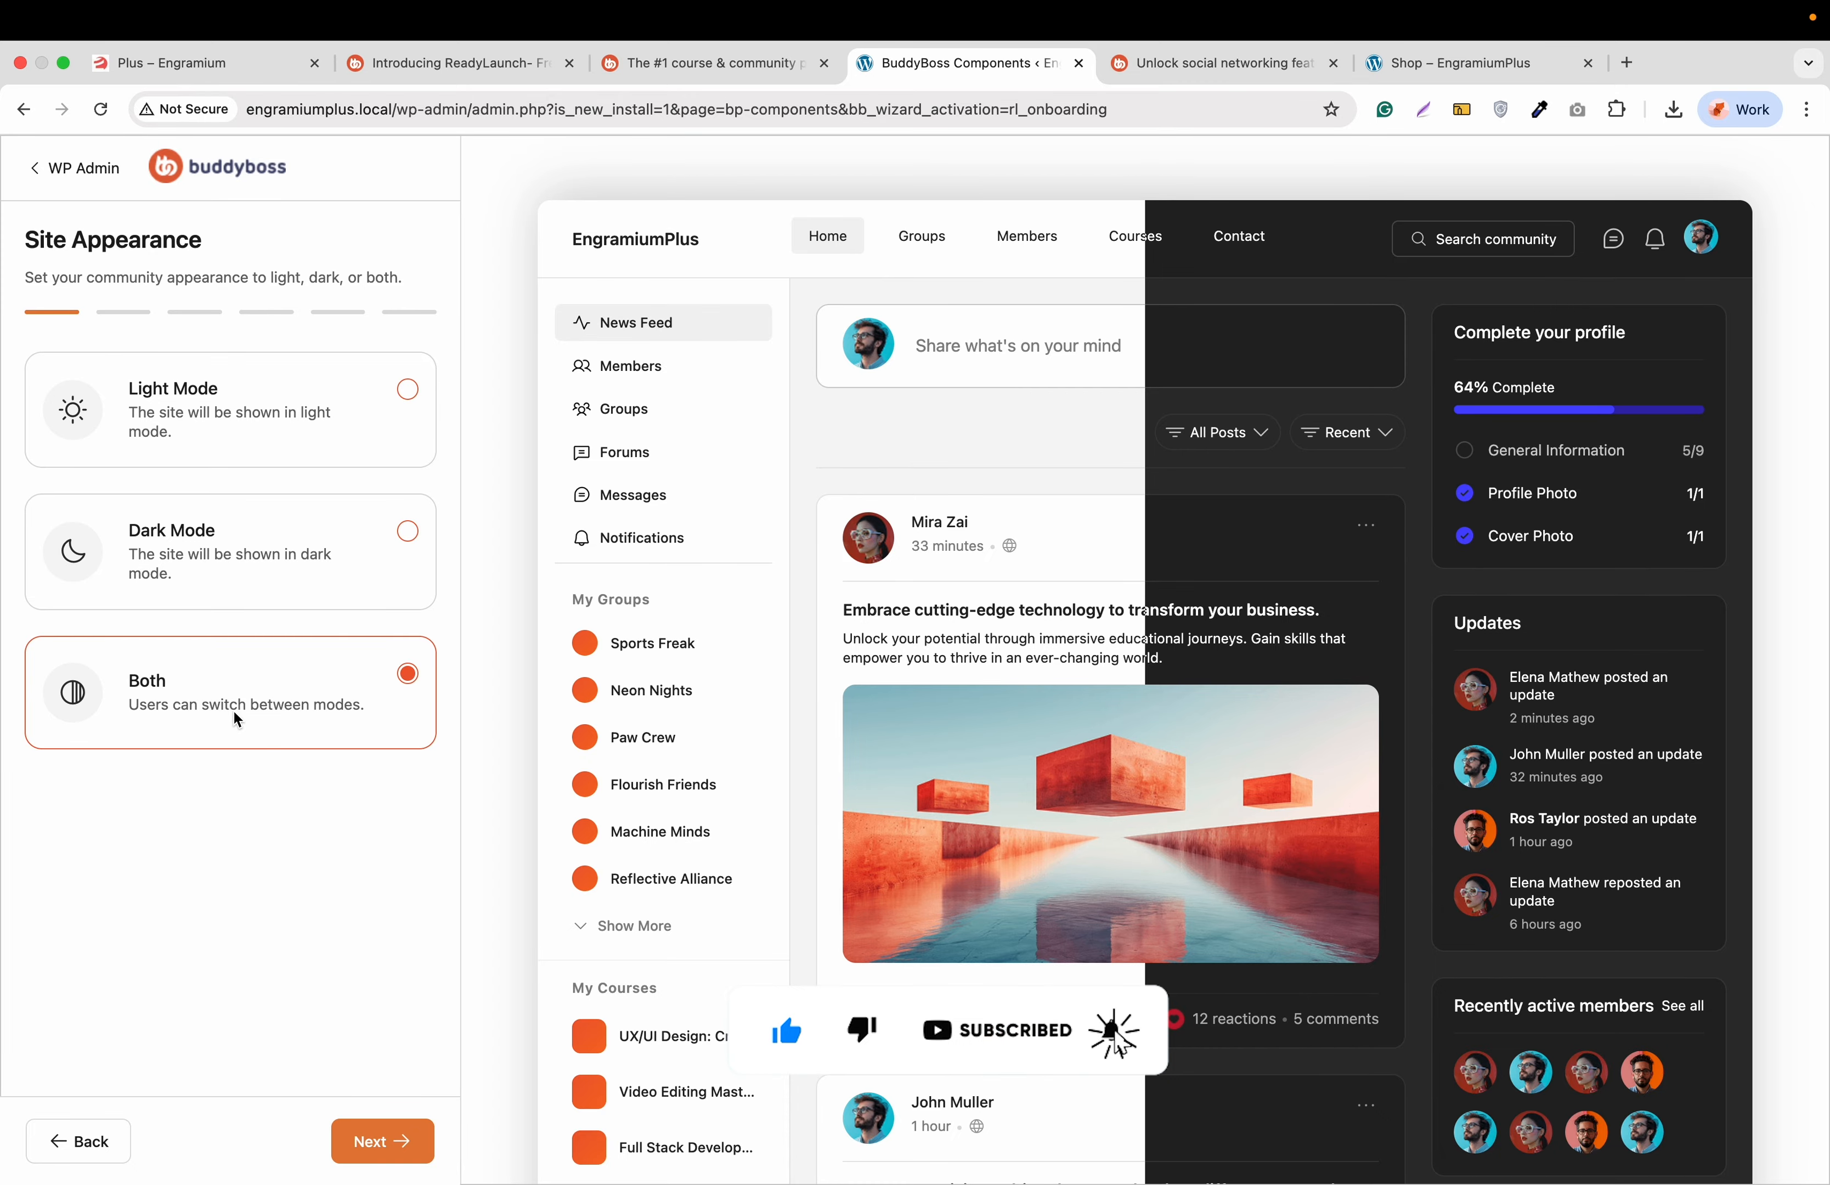
left_click(380, 1148)
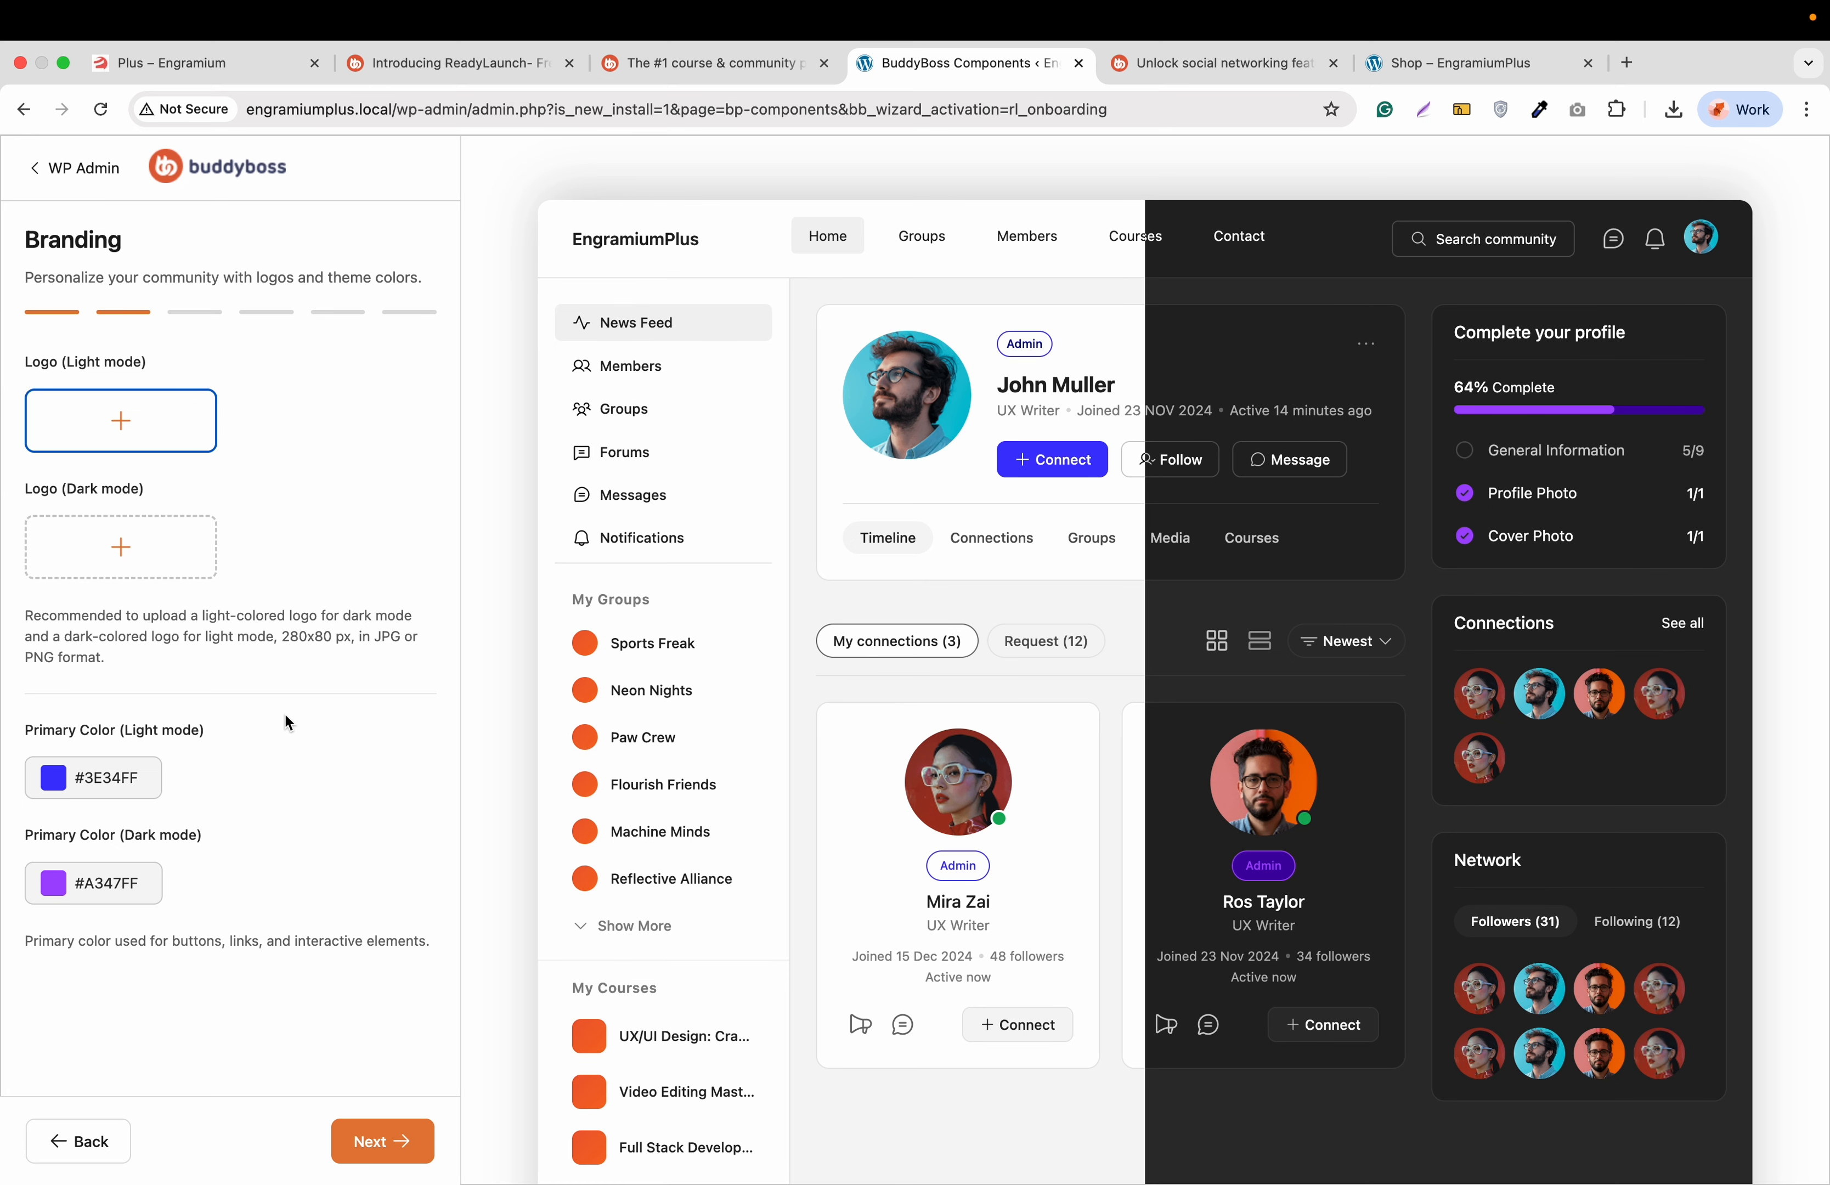
Upload logo-final-white.png as the light-mode logo and Engramium-logo-final-reale-tone.png as the dark-mode logo
left_click(120, 422)
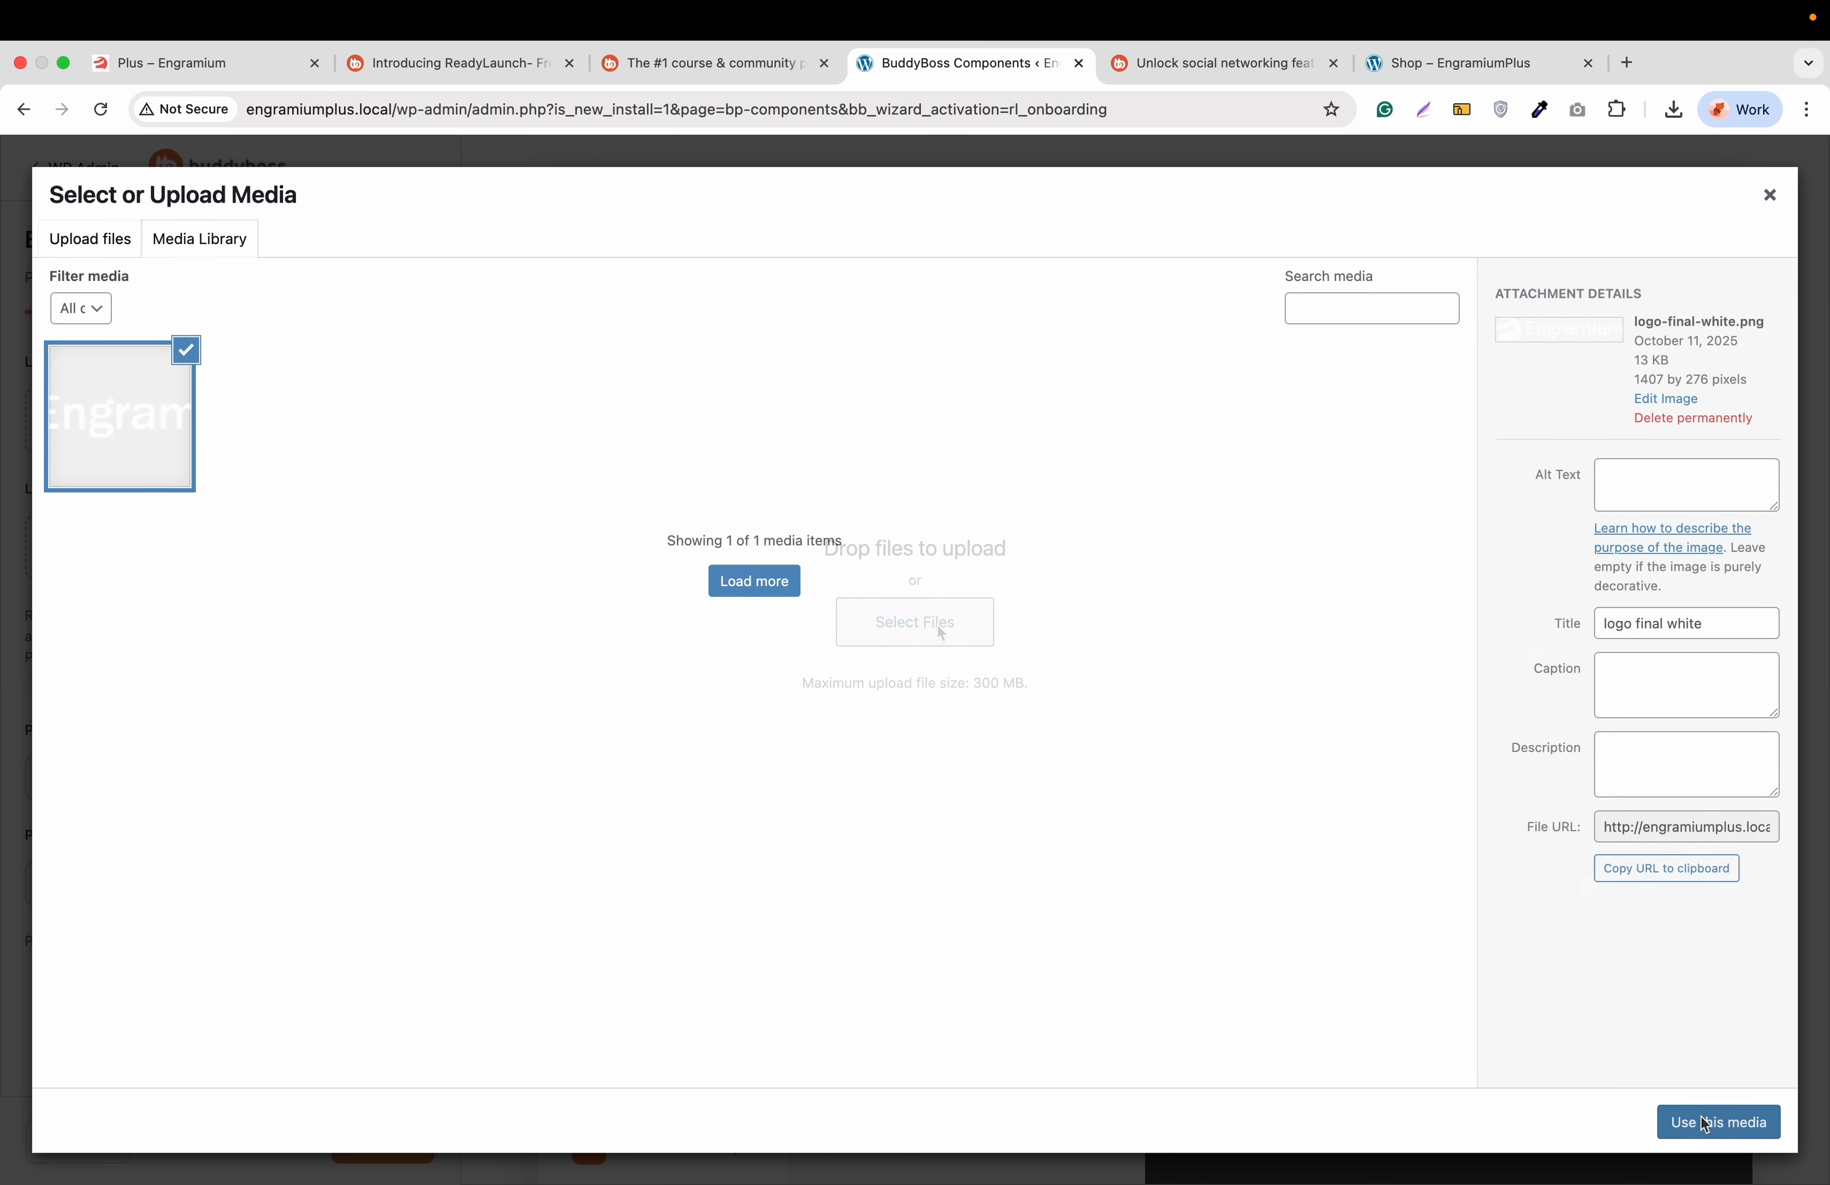
left_click(1710, 1121)
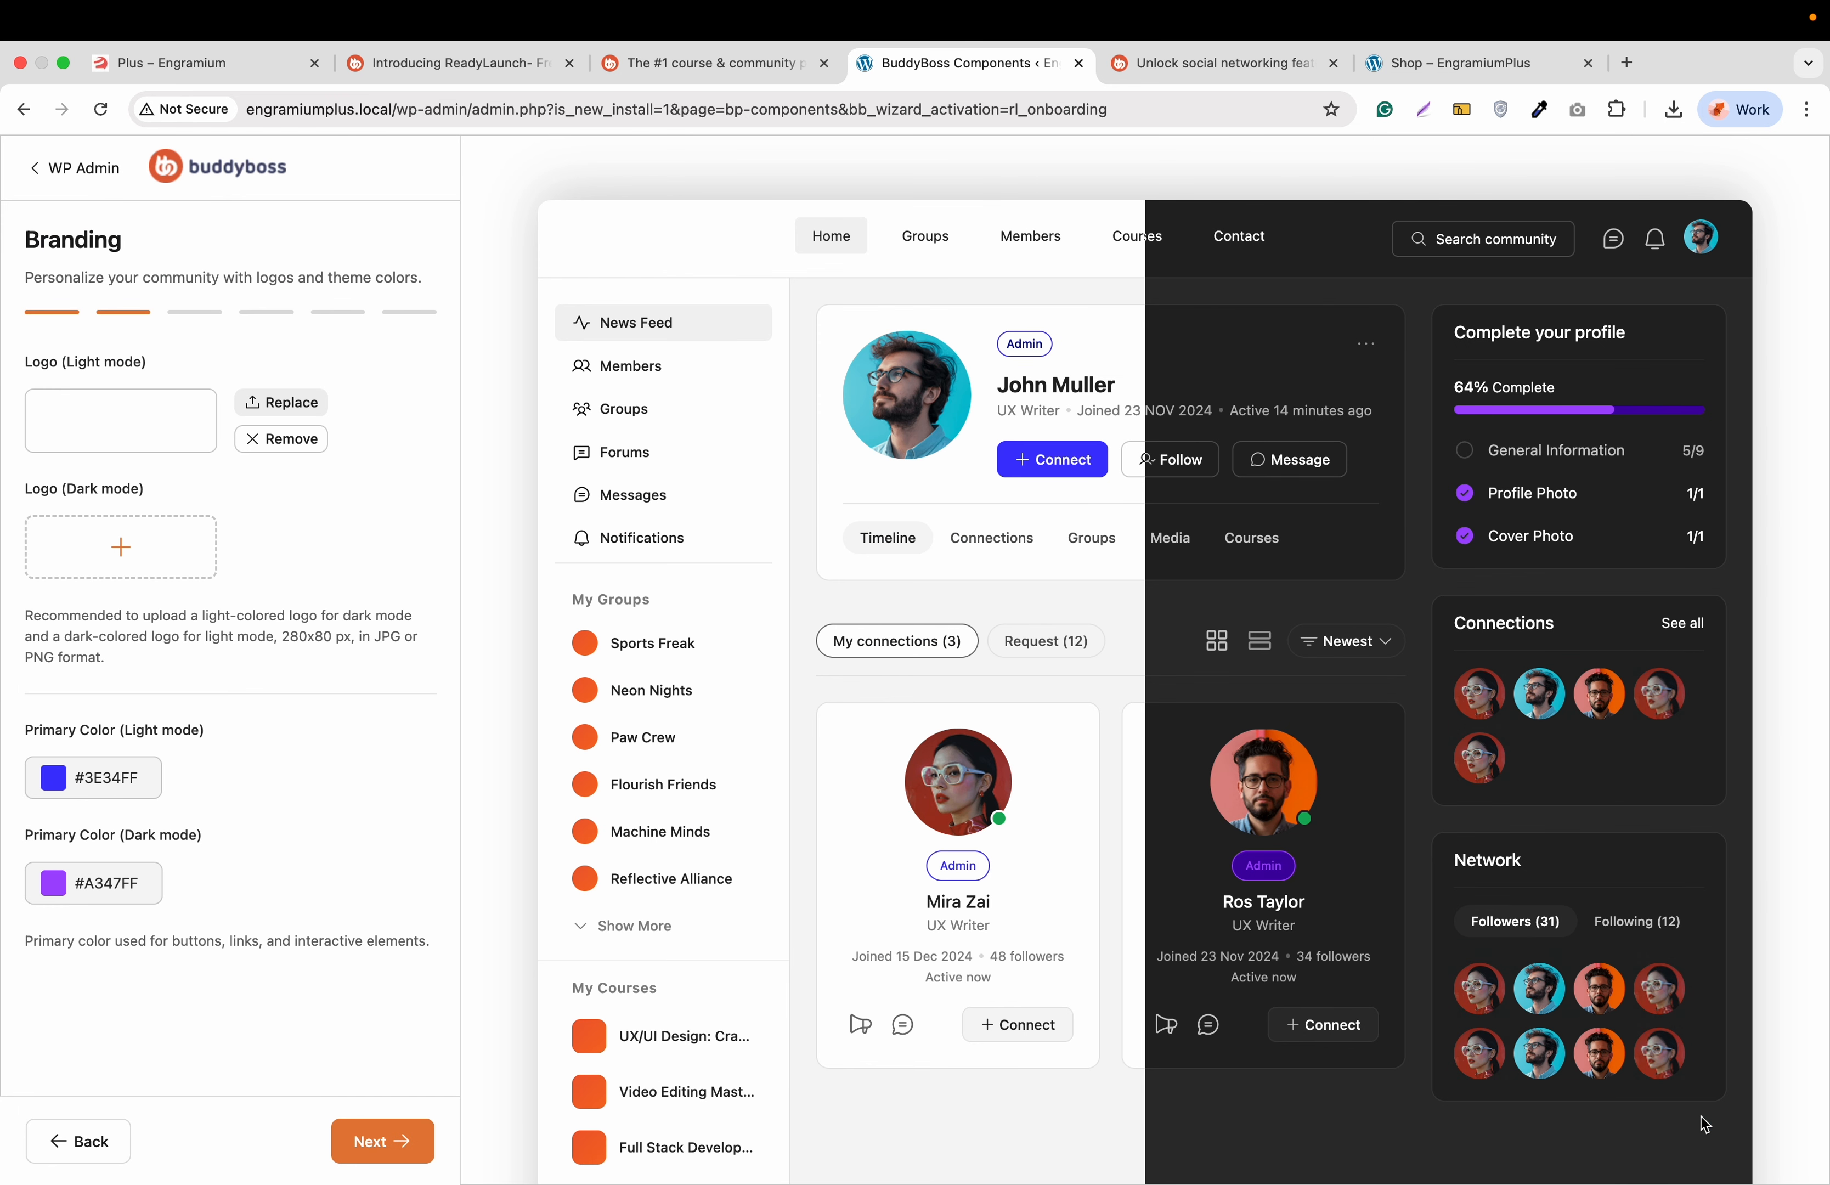
left_click(102, 543)
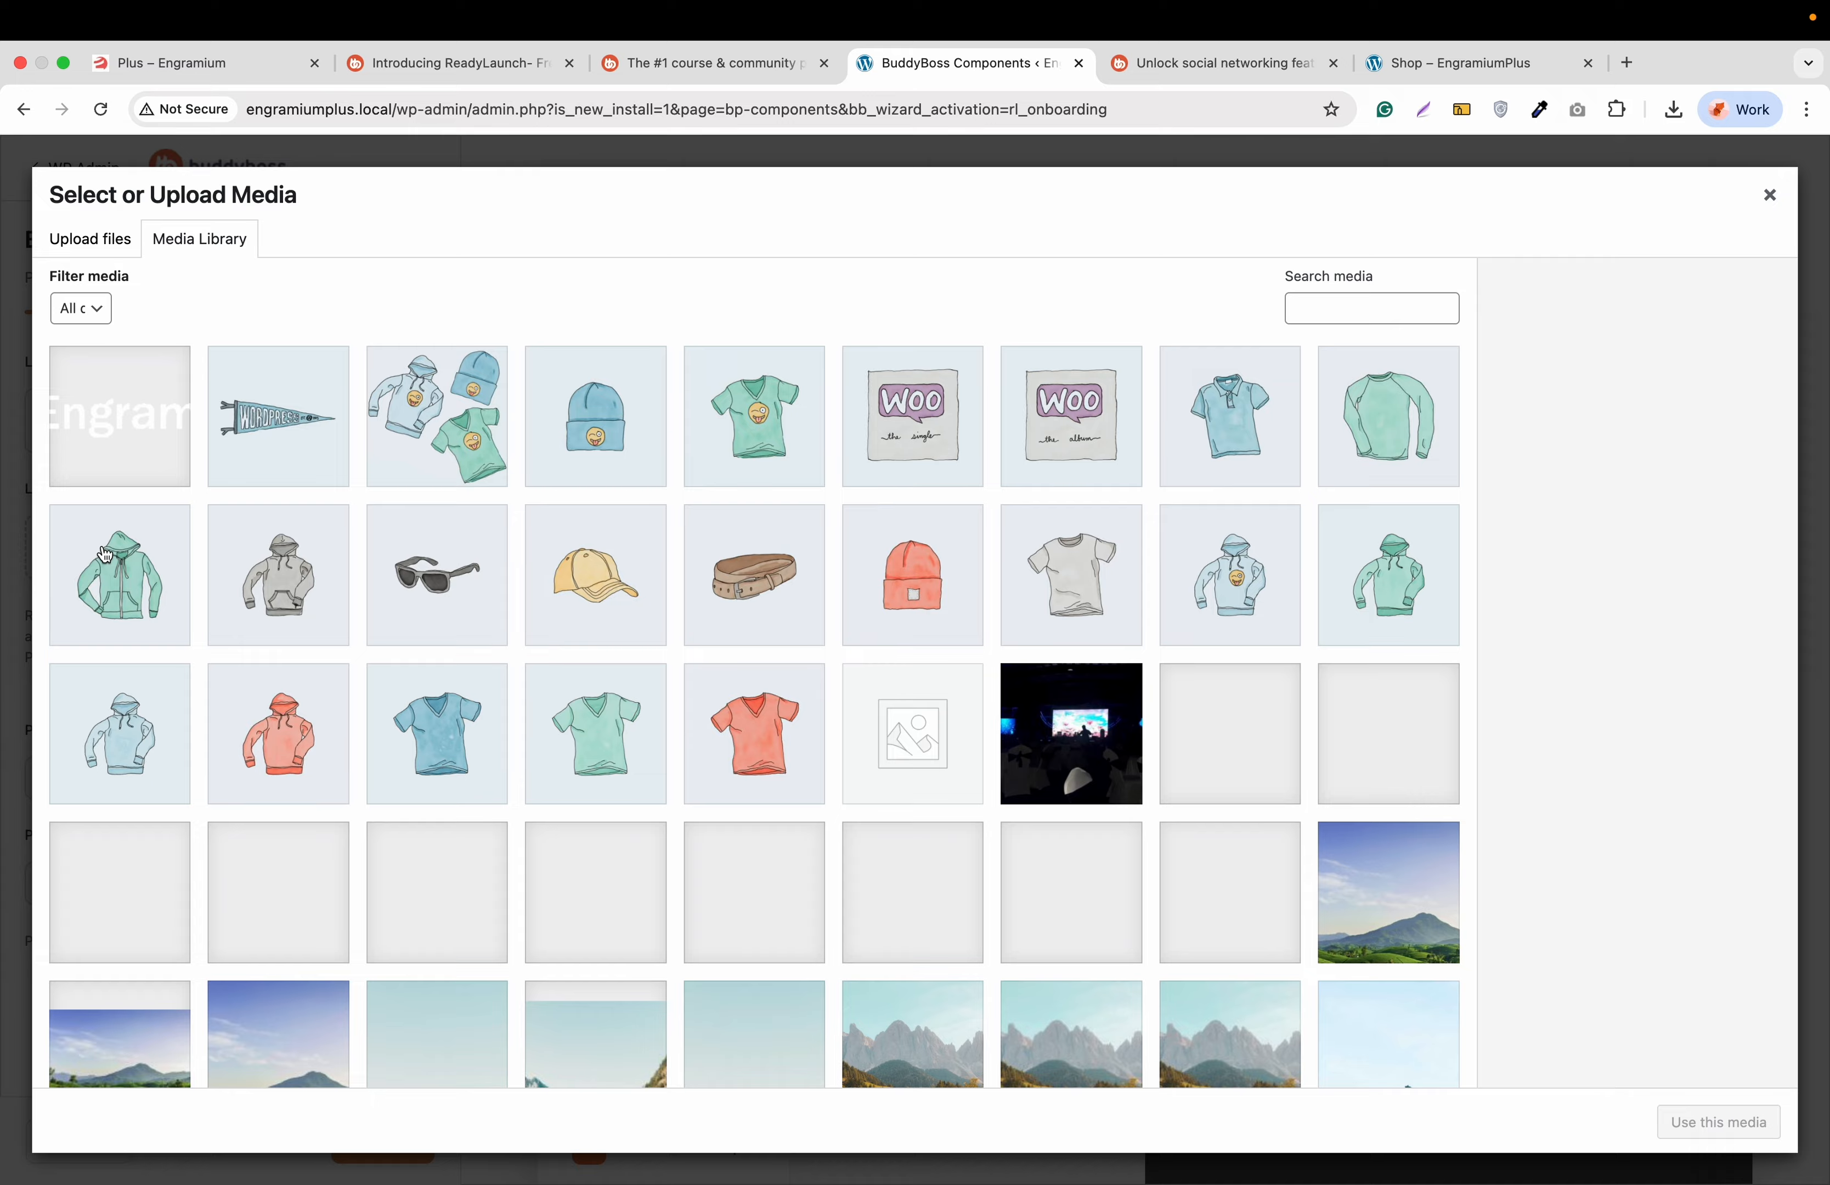
left_click(107, 250)
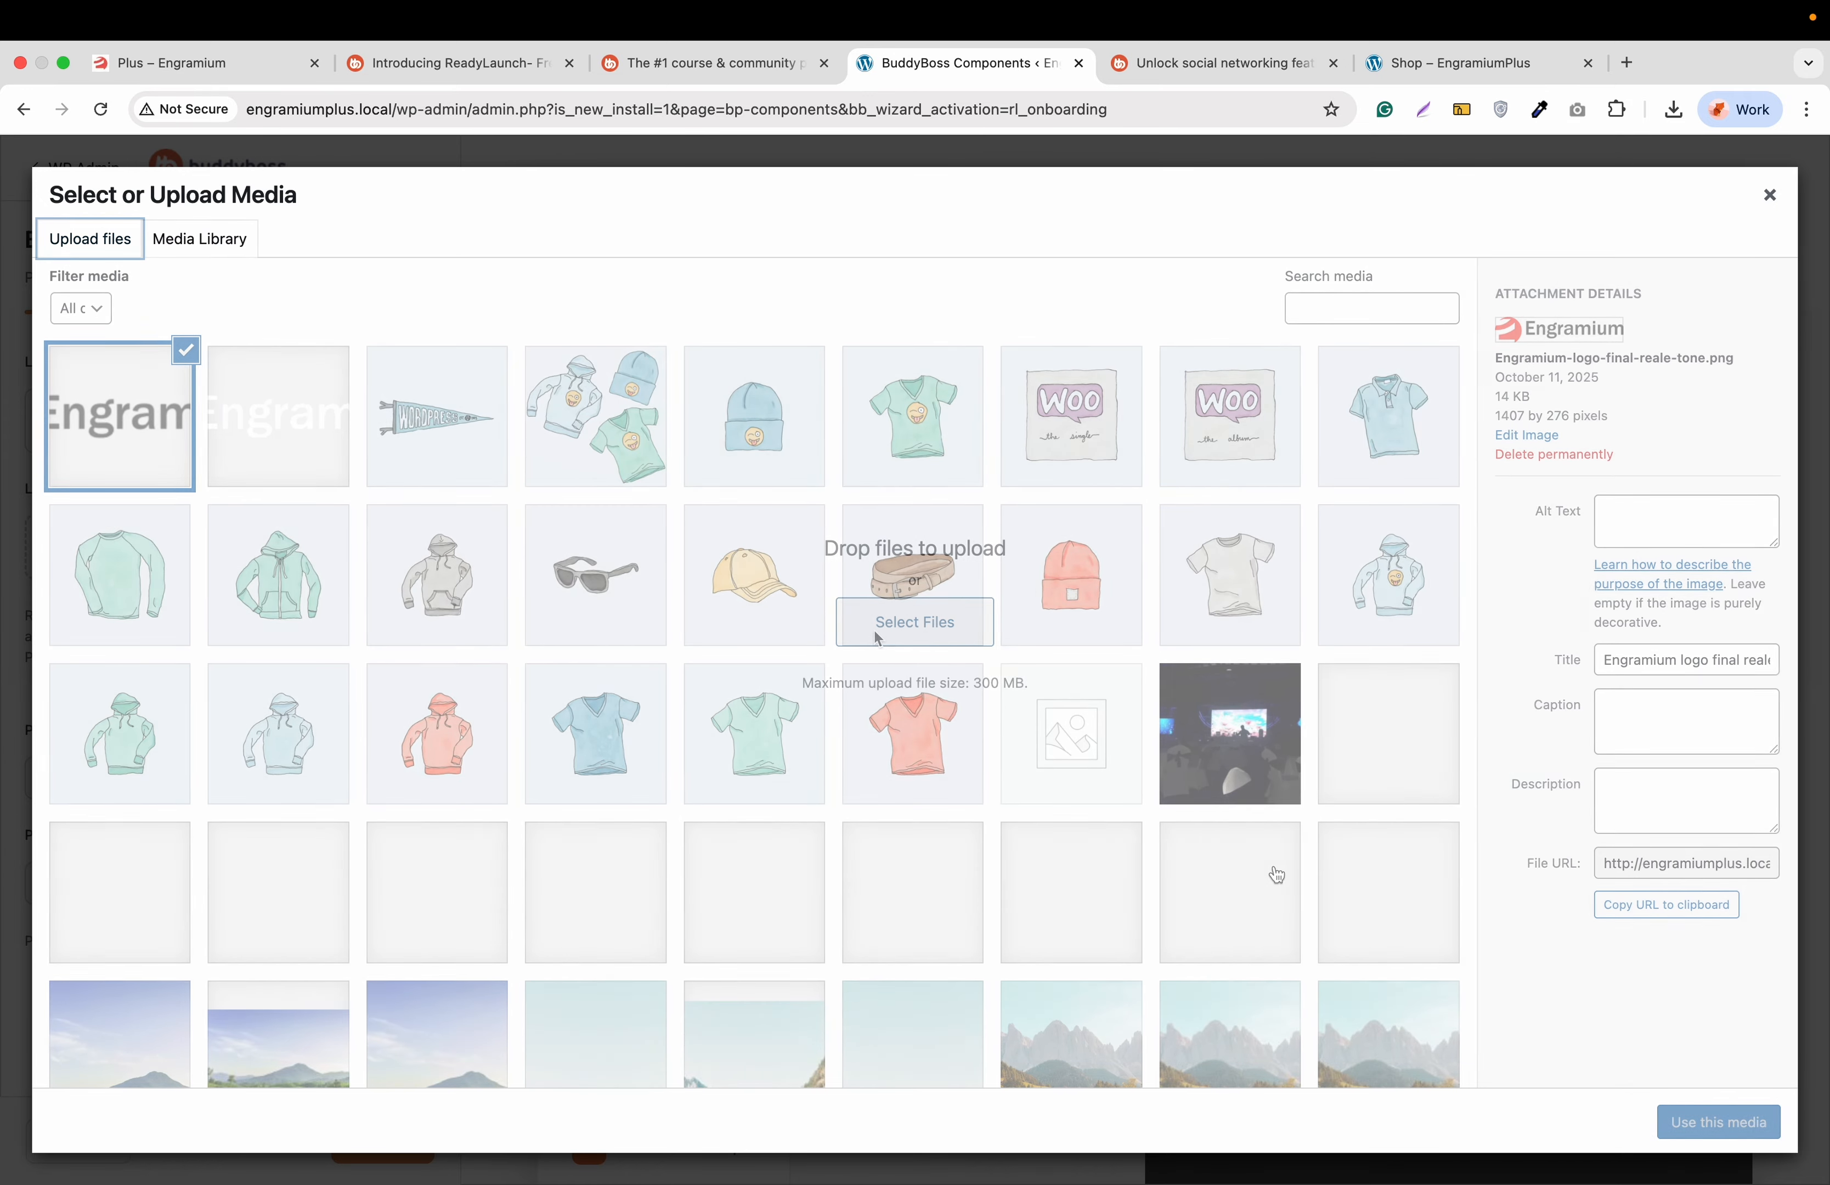
left_click(1716, 1122)
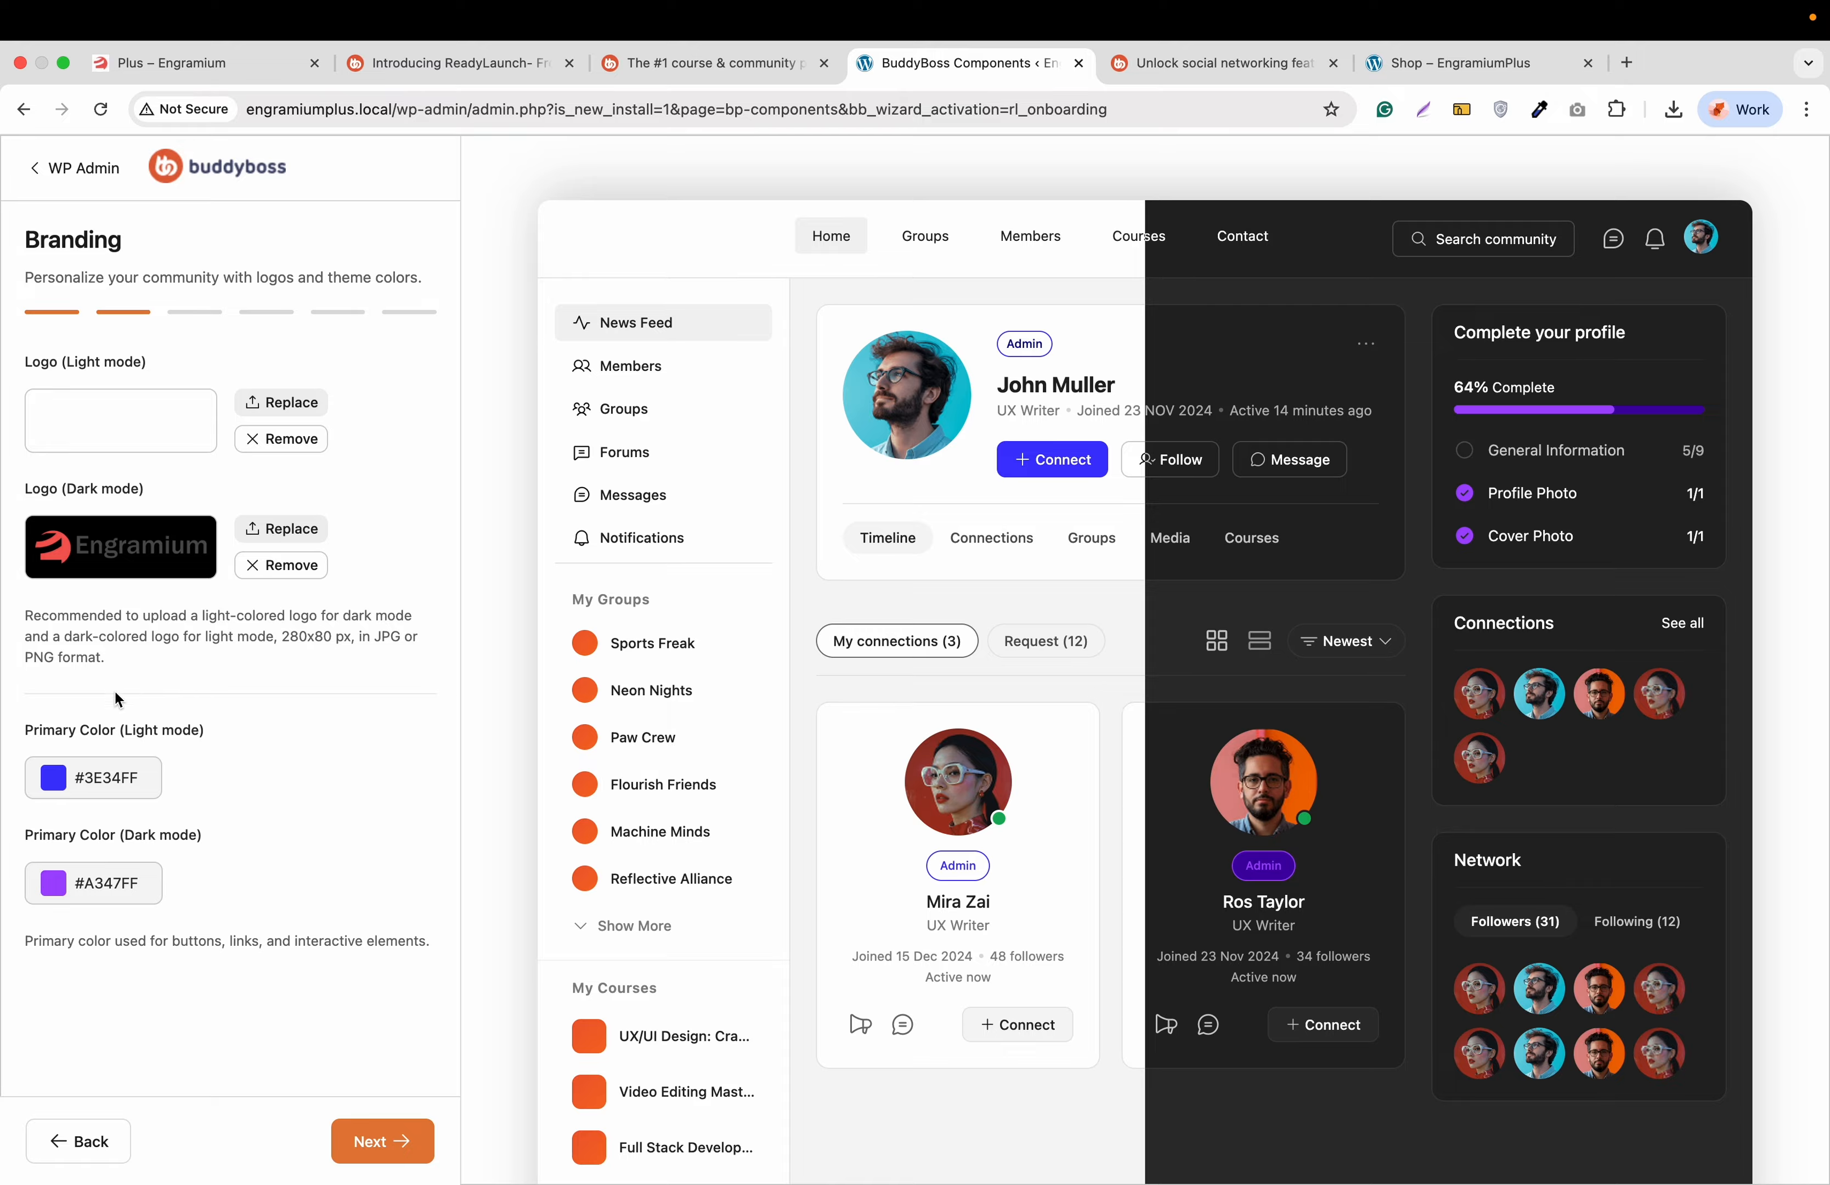
Check the light and dark primary color pickers, keep both colors, and continue past Pages with Login & Registration enabled
left_click(76, 791)
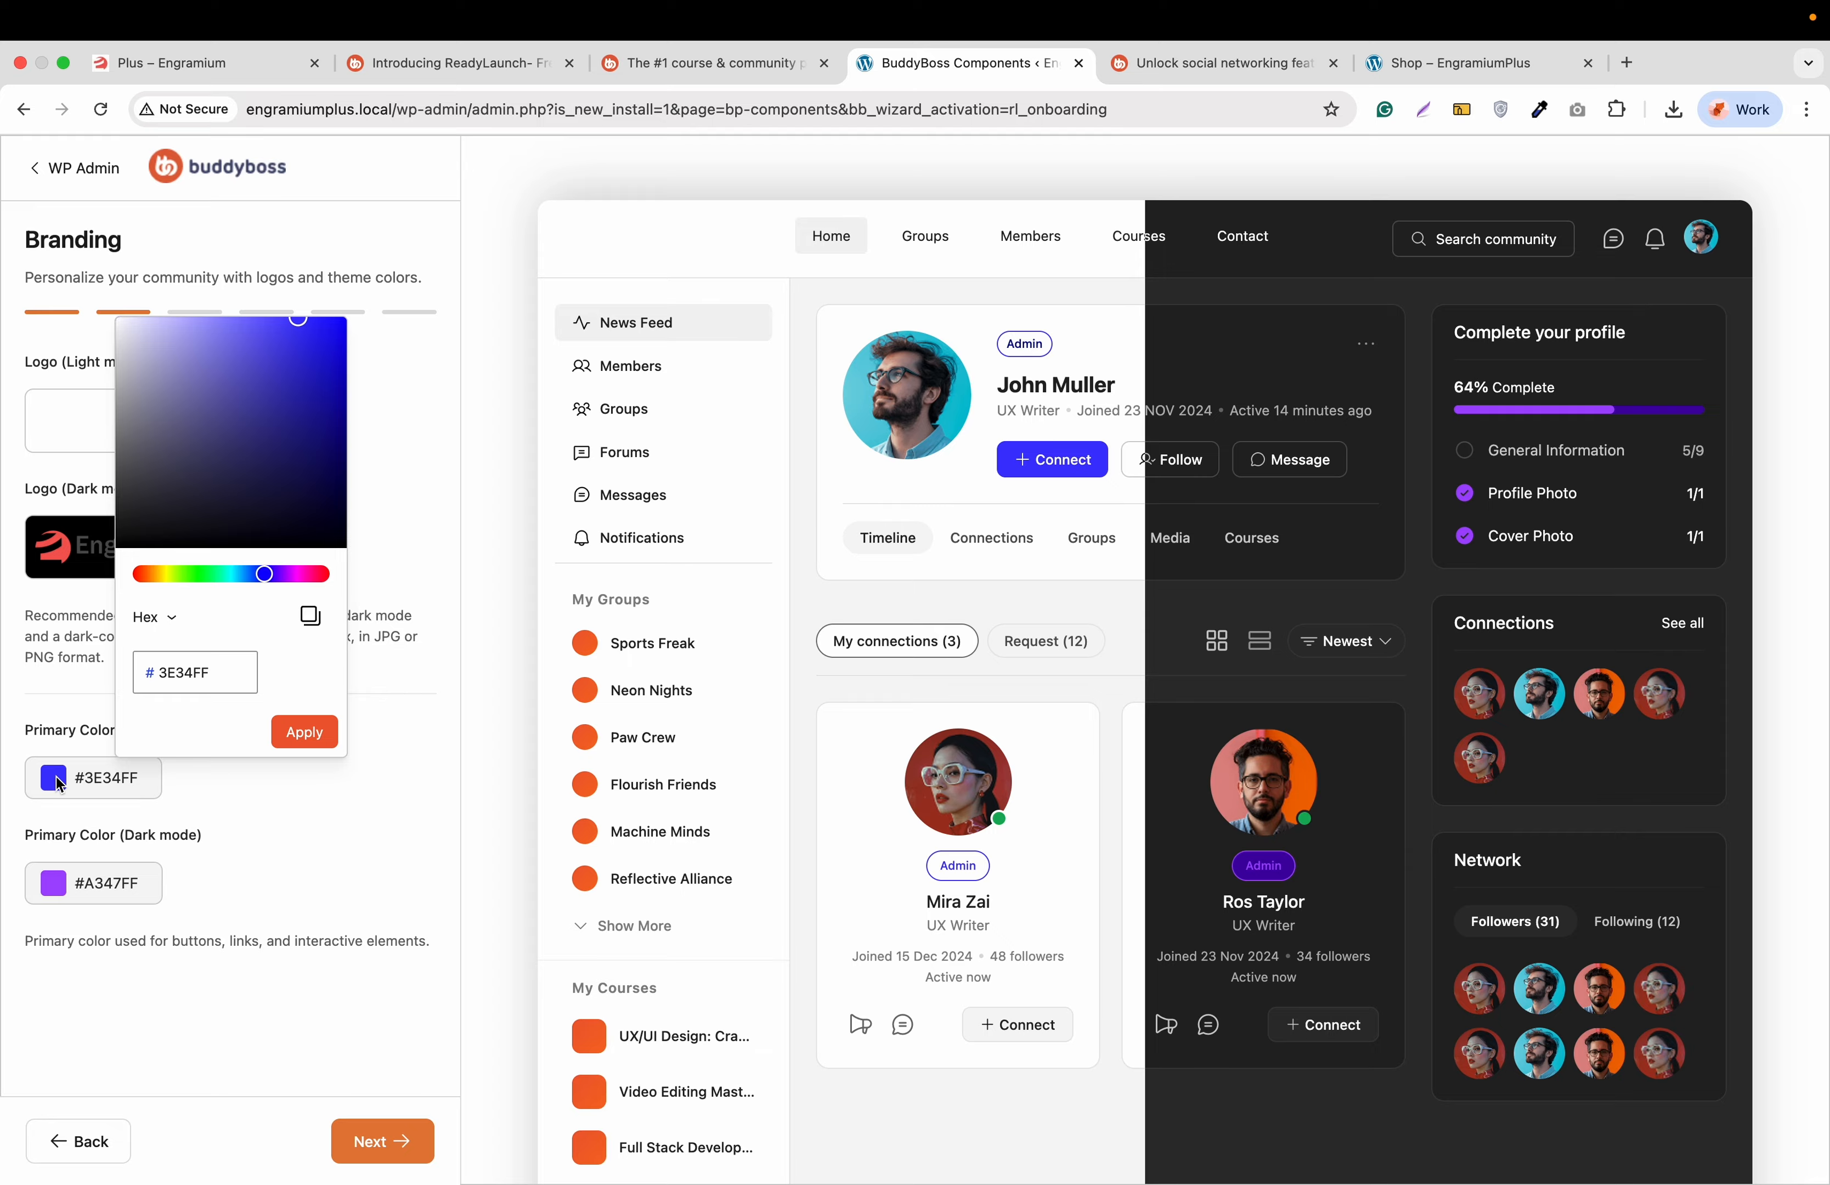
left_click(232, 853)
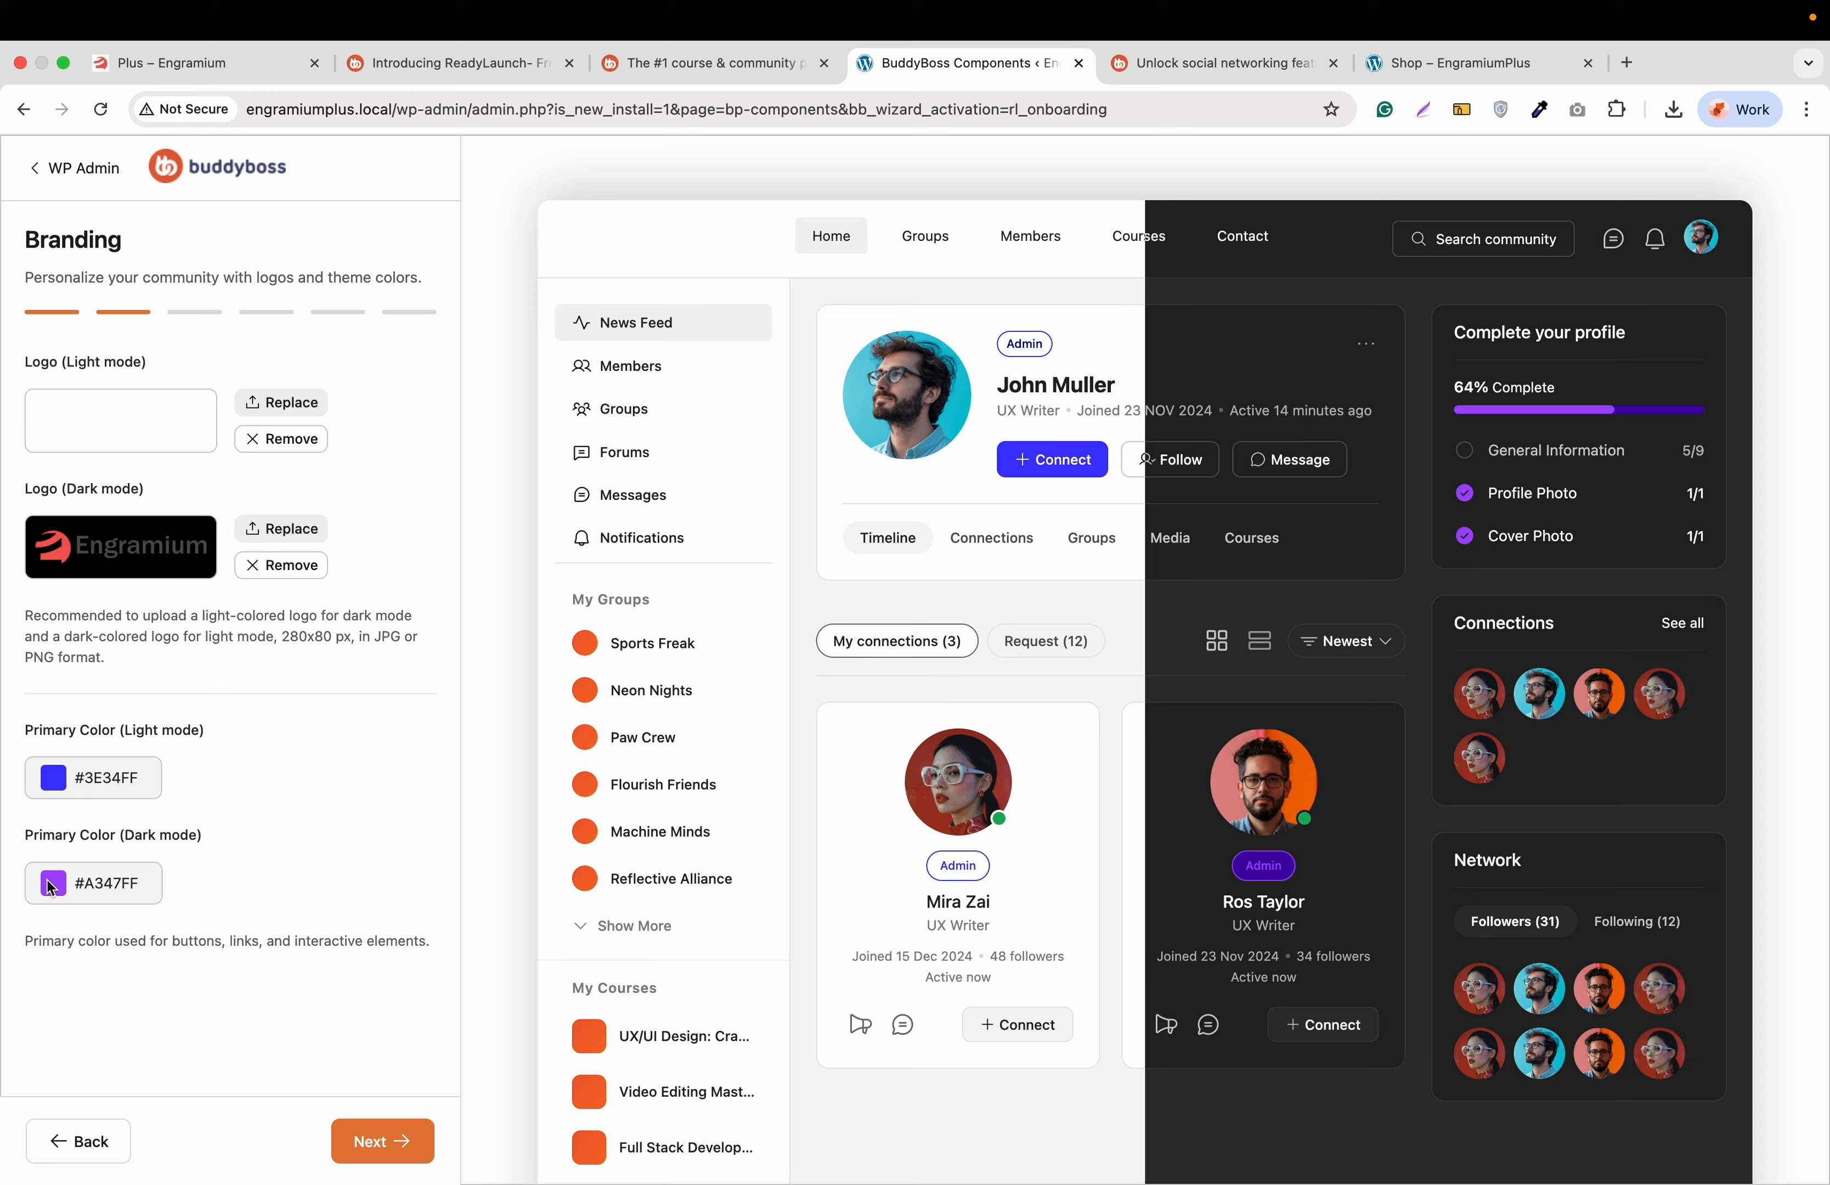
left_click(51, 887)
left_click(262, 980)
left_click(384, 1139)
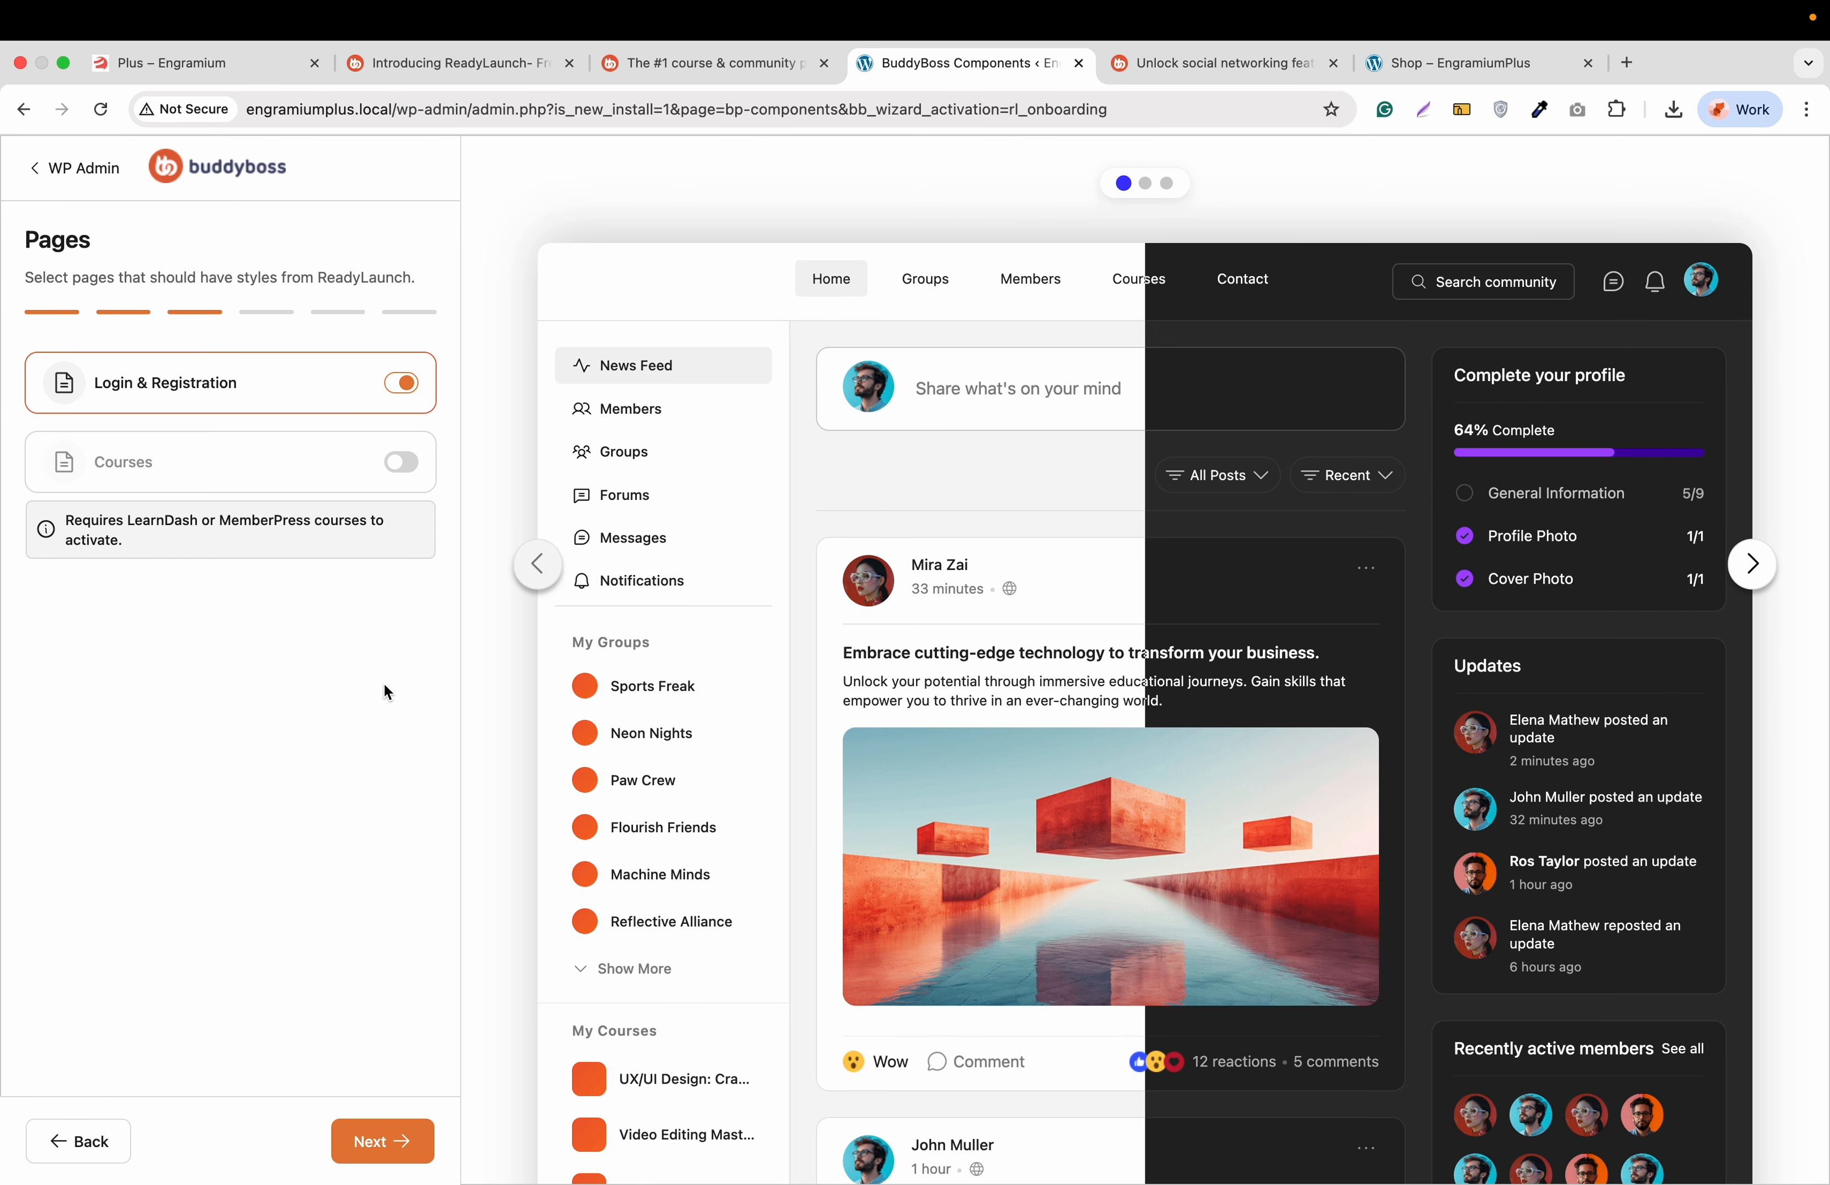
left_click(384, 1138)
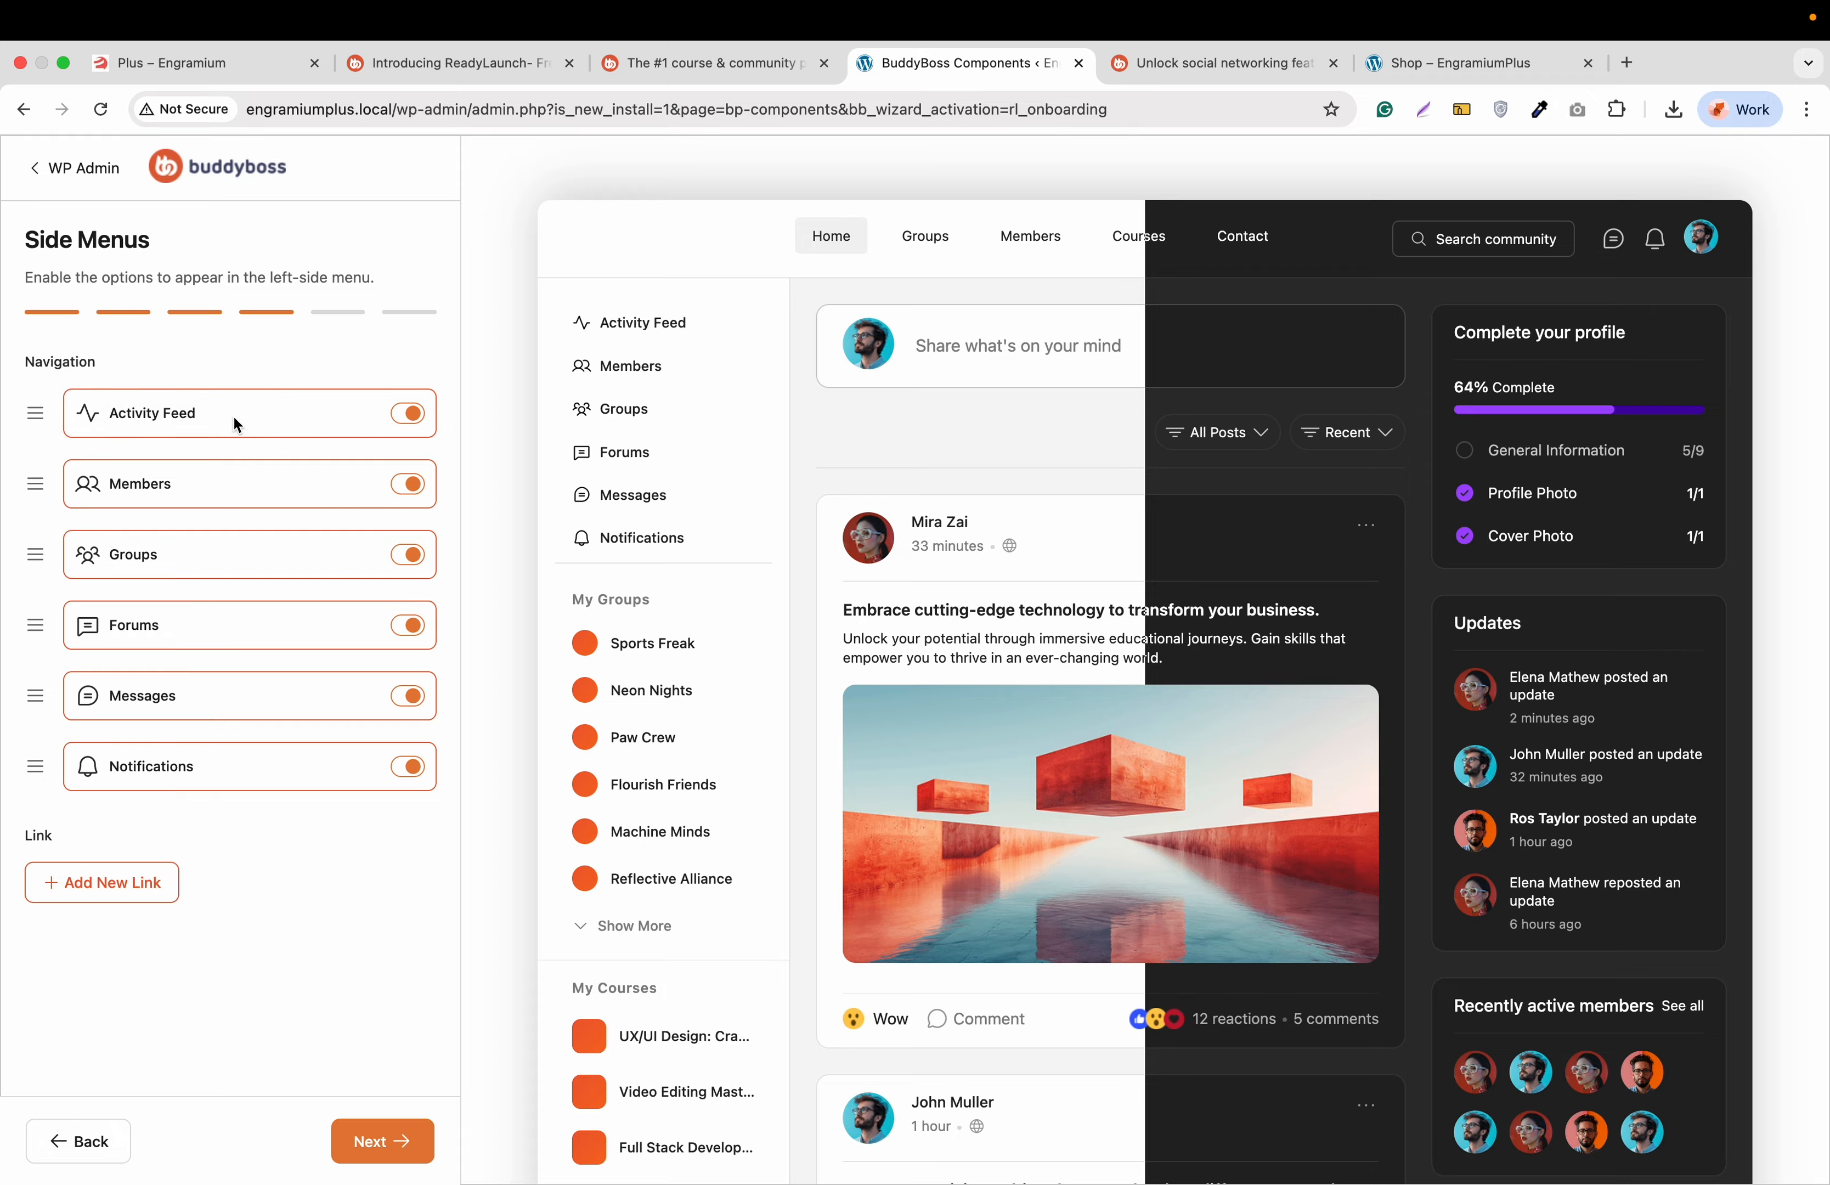
Move Activity Feed below Members in the side menu and finish the setup with all sidebar widgets enabled
left_click(404, 415)
left_click(407, 414)
left_click_drag(44, 419, 37, 495)
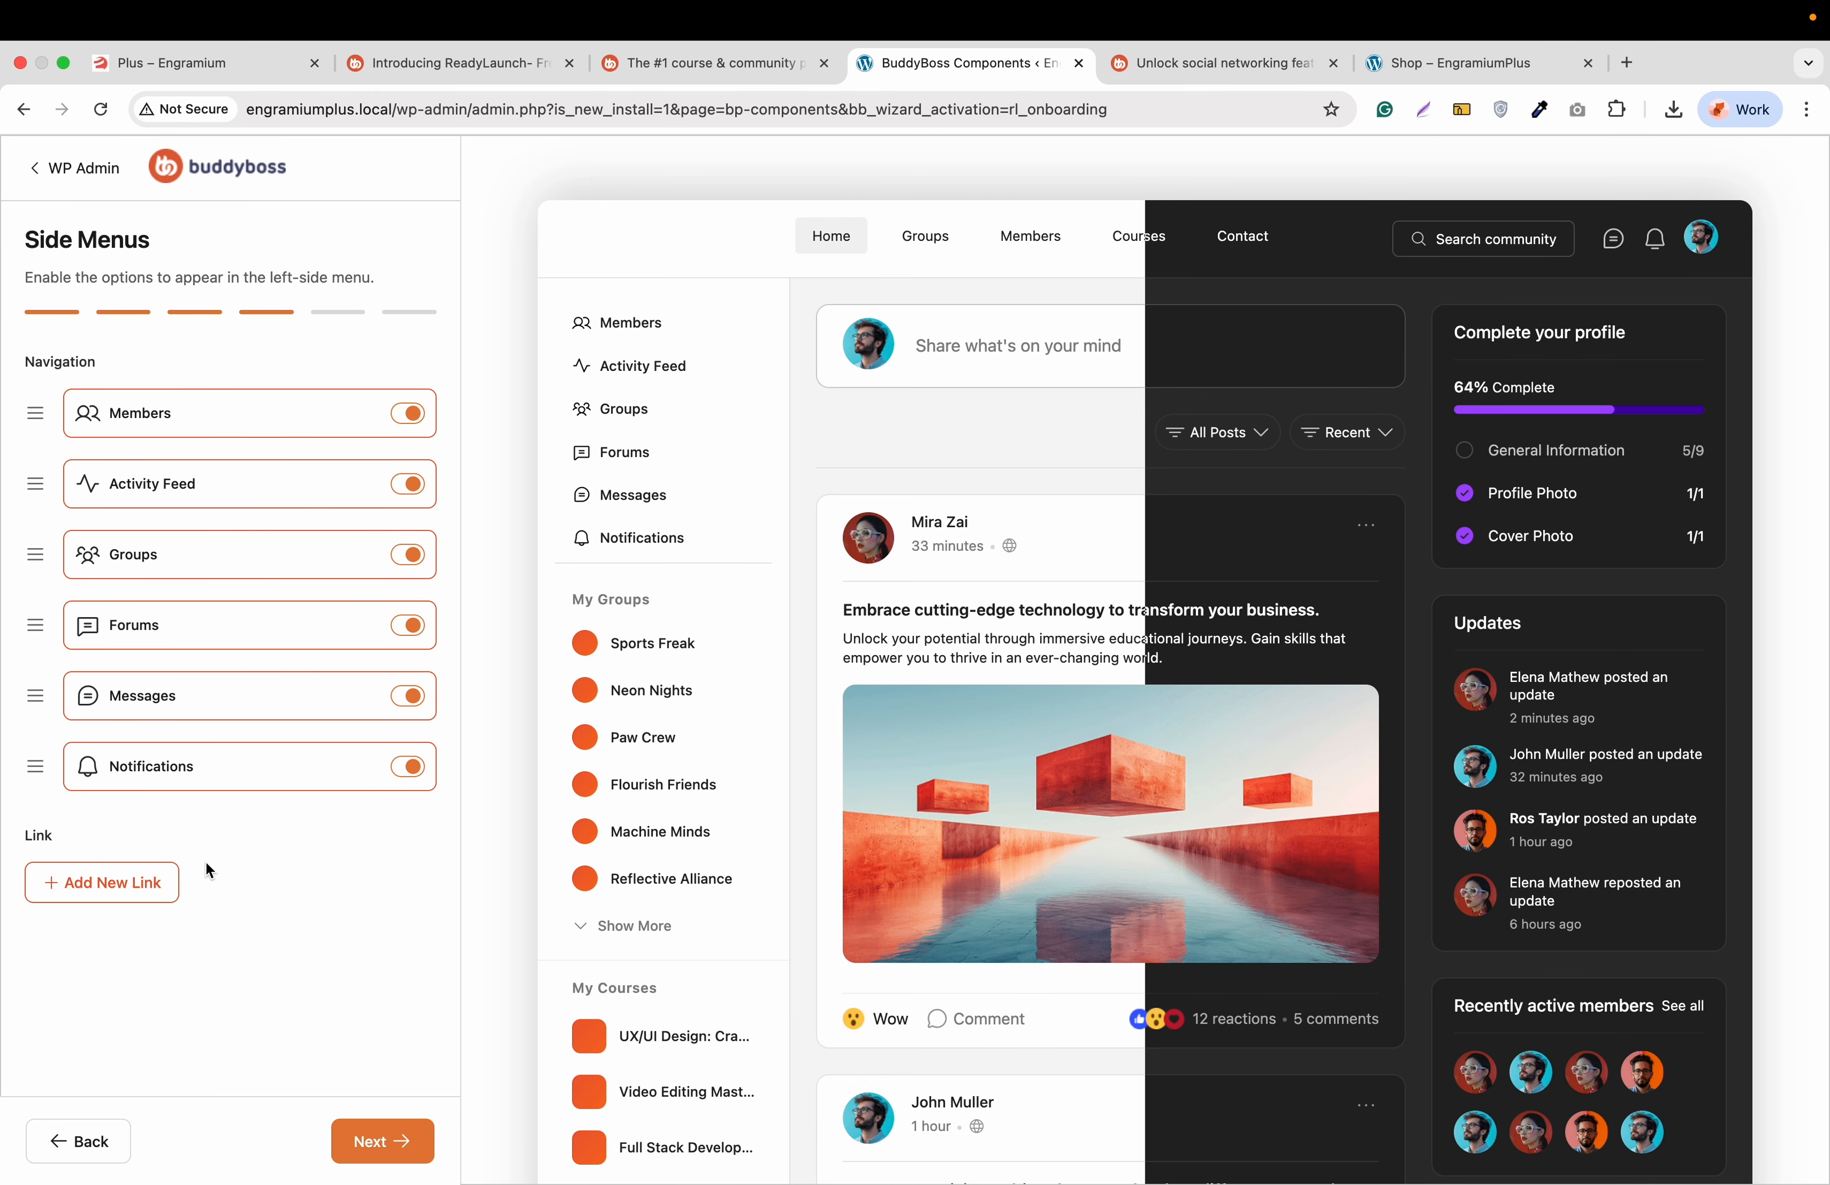
left_click(391, 1146)
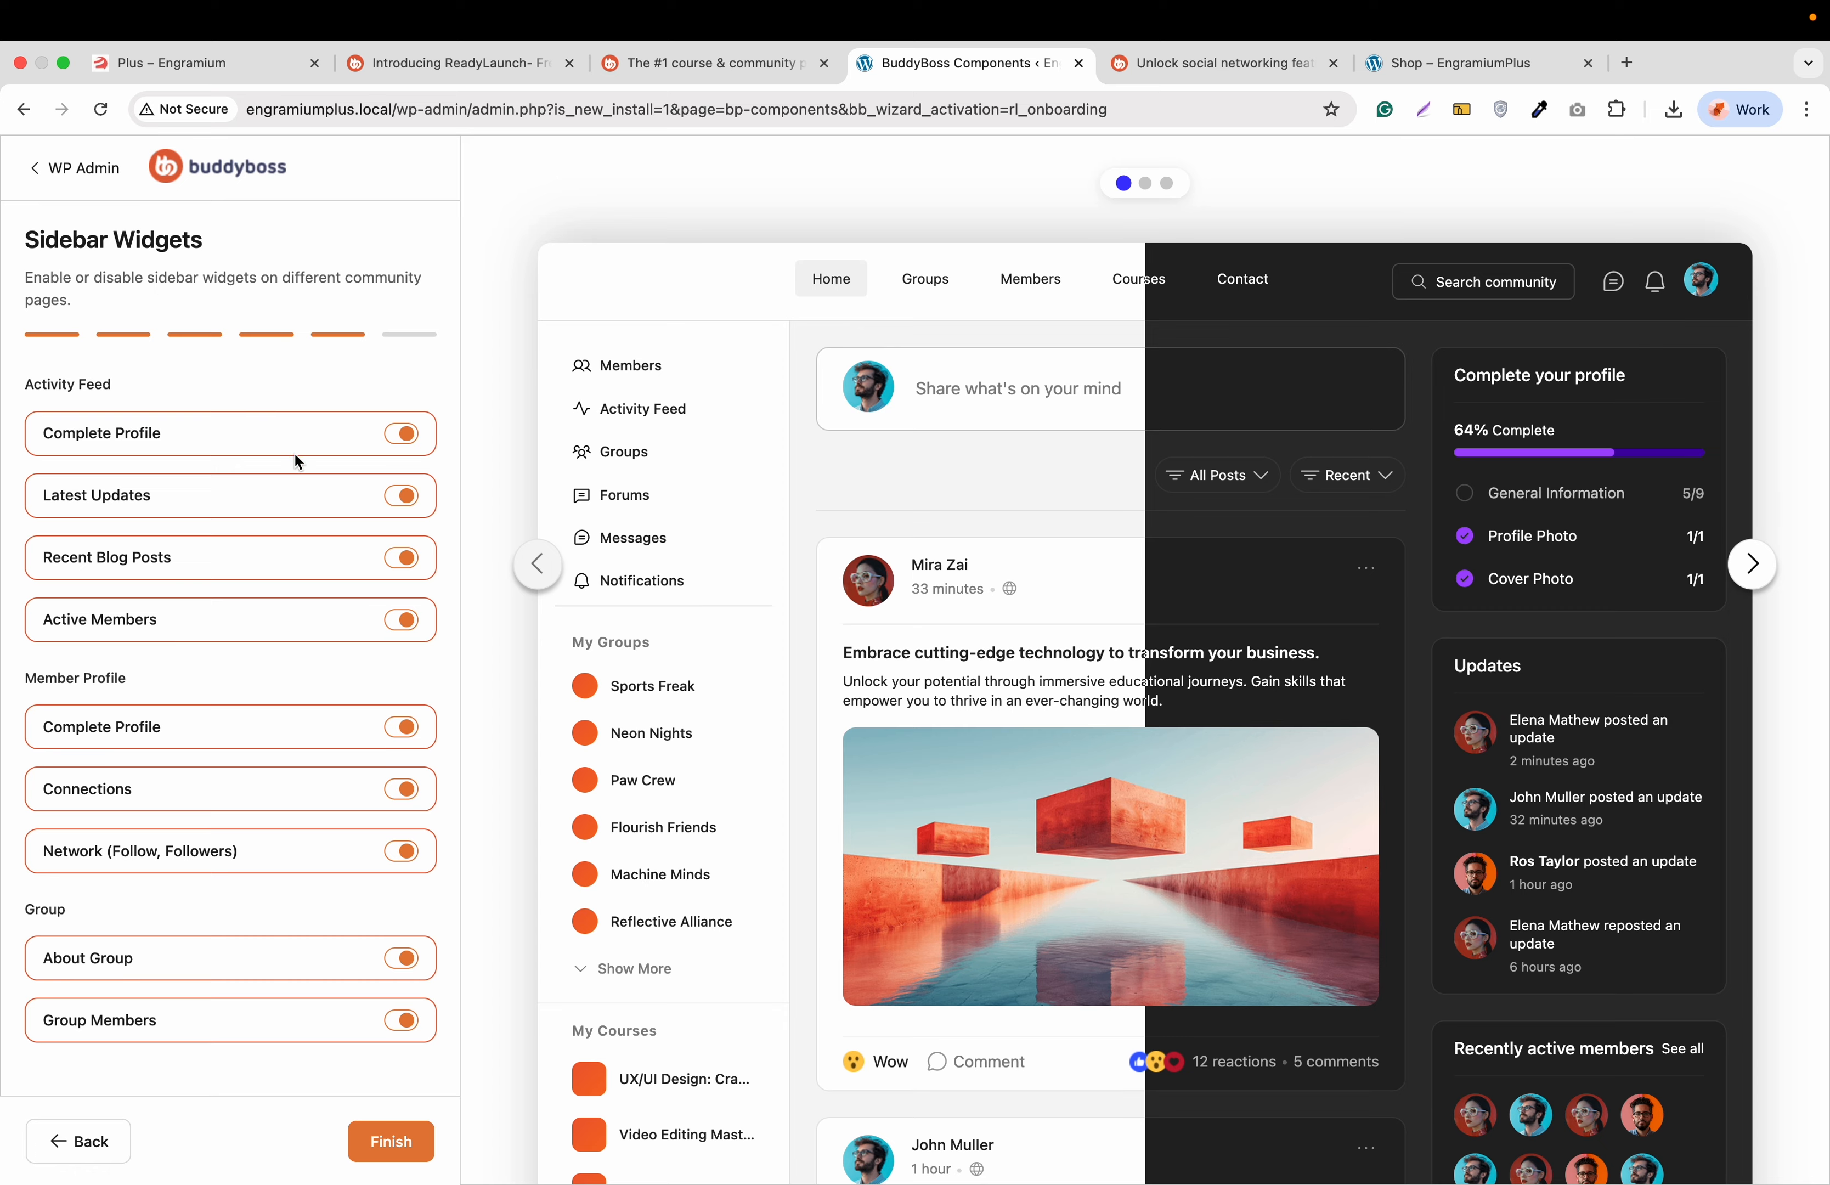
left_click(408, 1141)
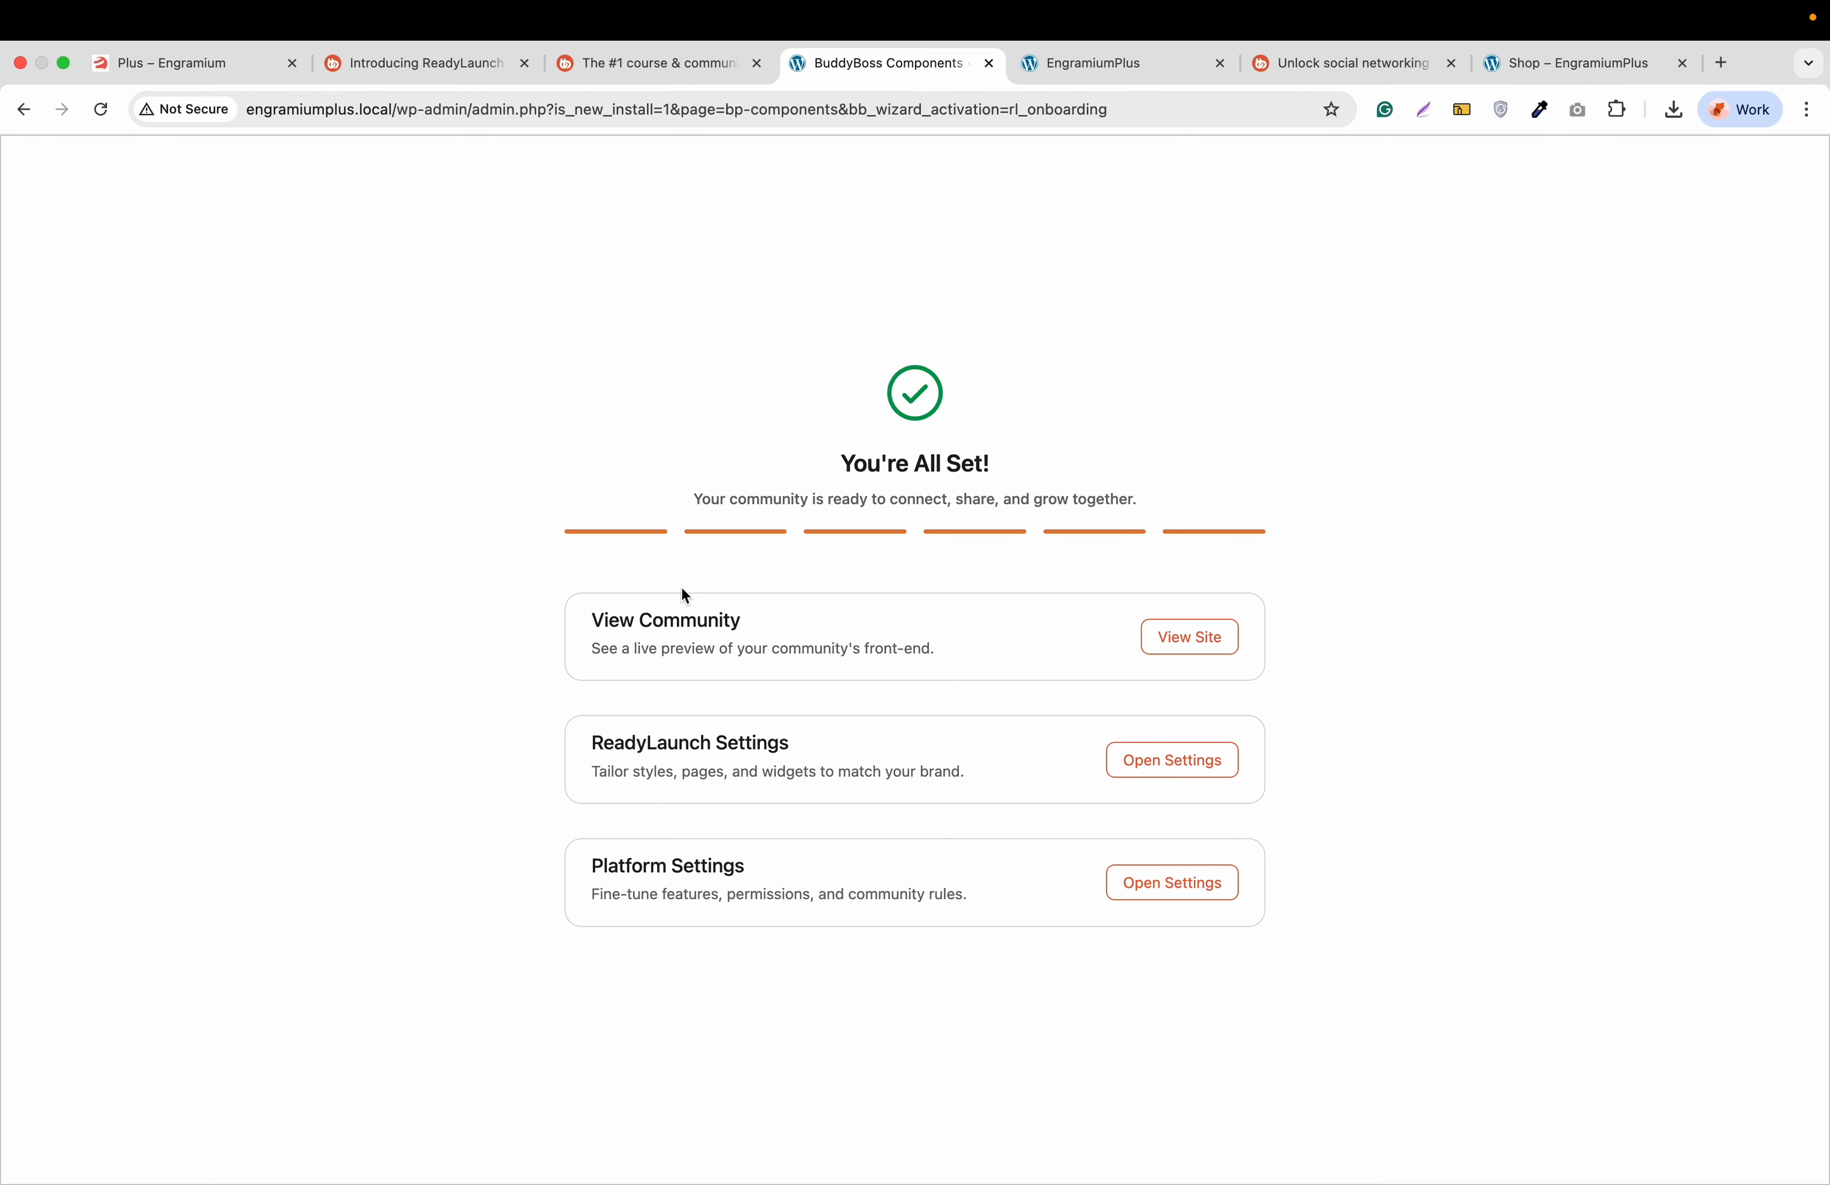
Open the Platform Settings and the ReadyLaunch admin page, and switch Enable ReadyLaunch off and back on
left_click(1153, 891)
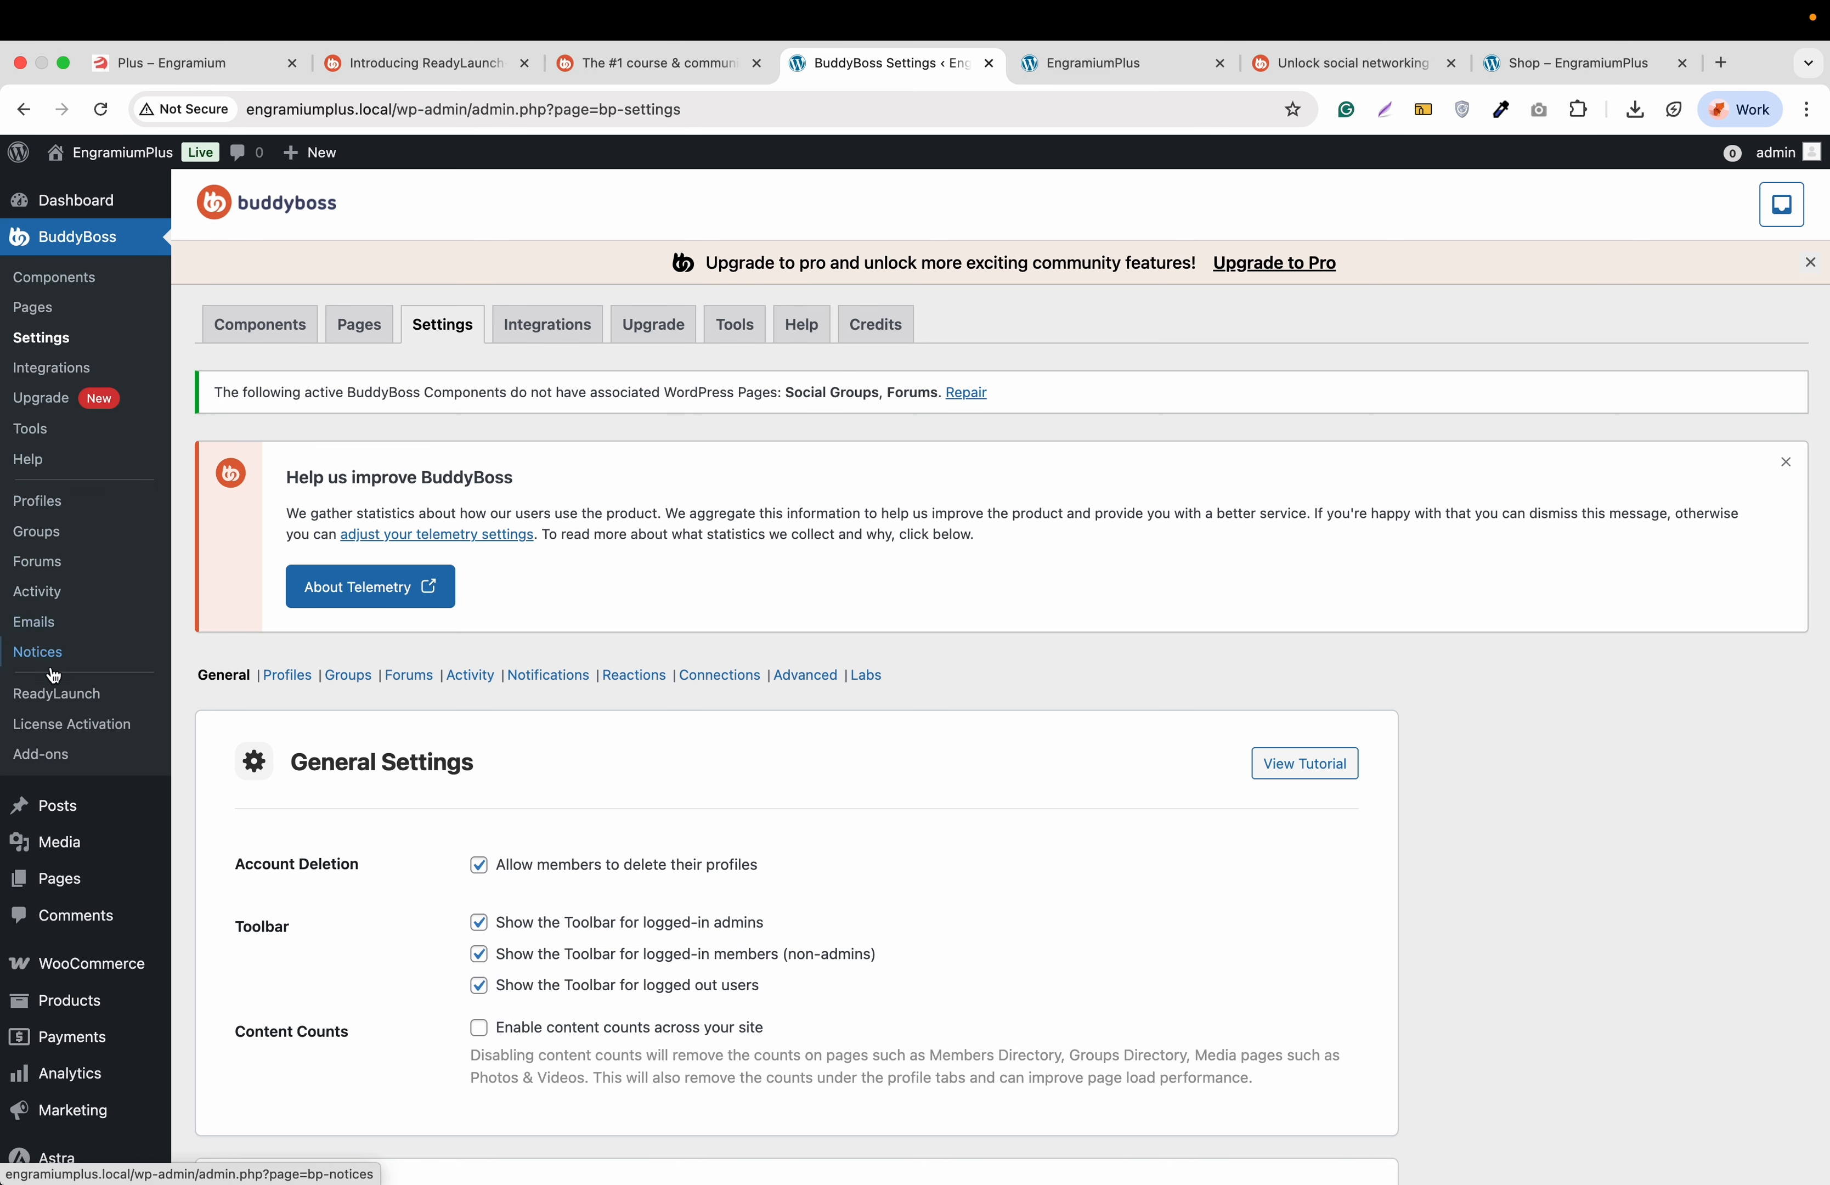
left_click(50, 695)
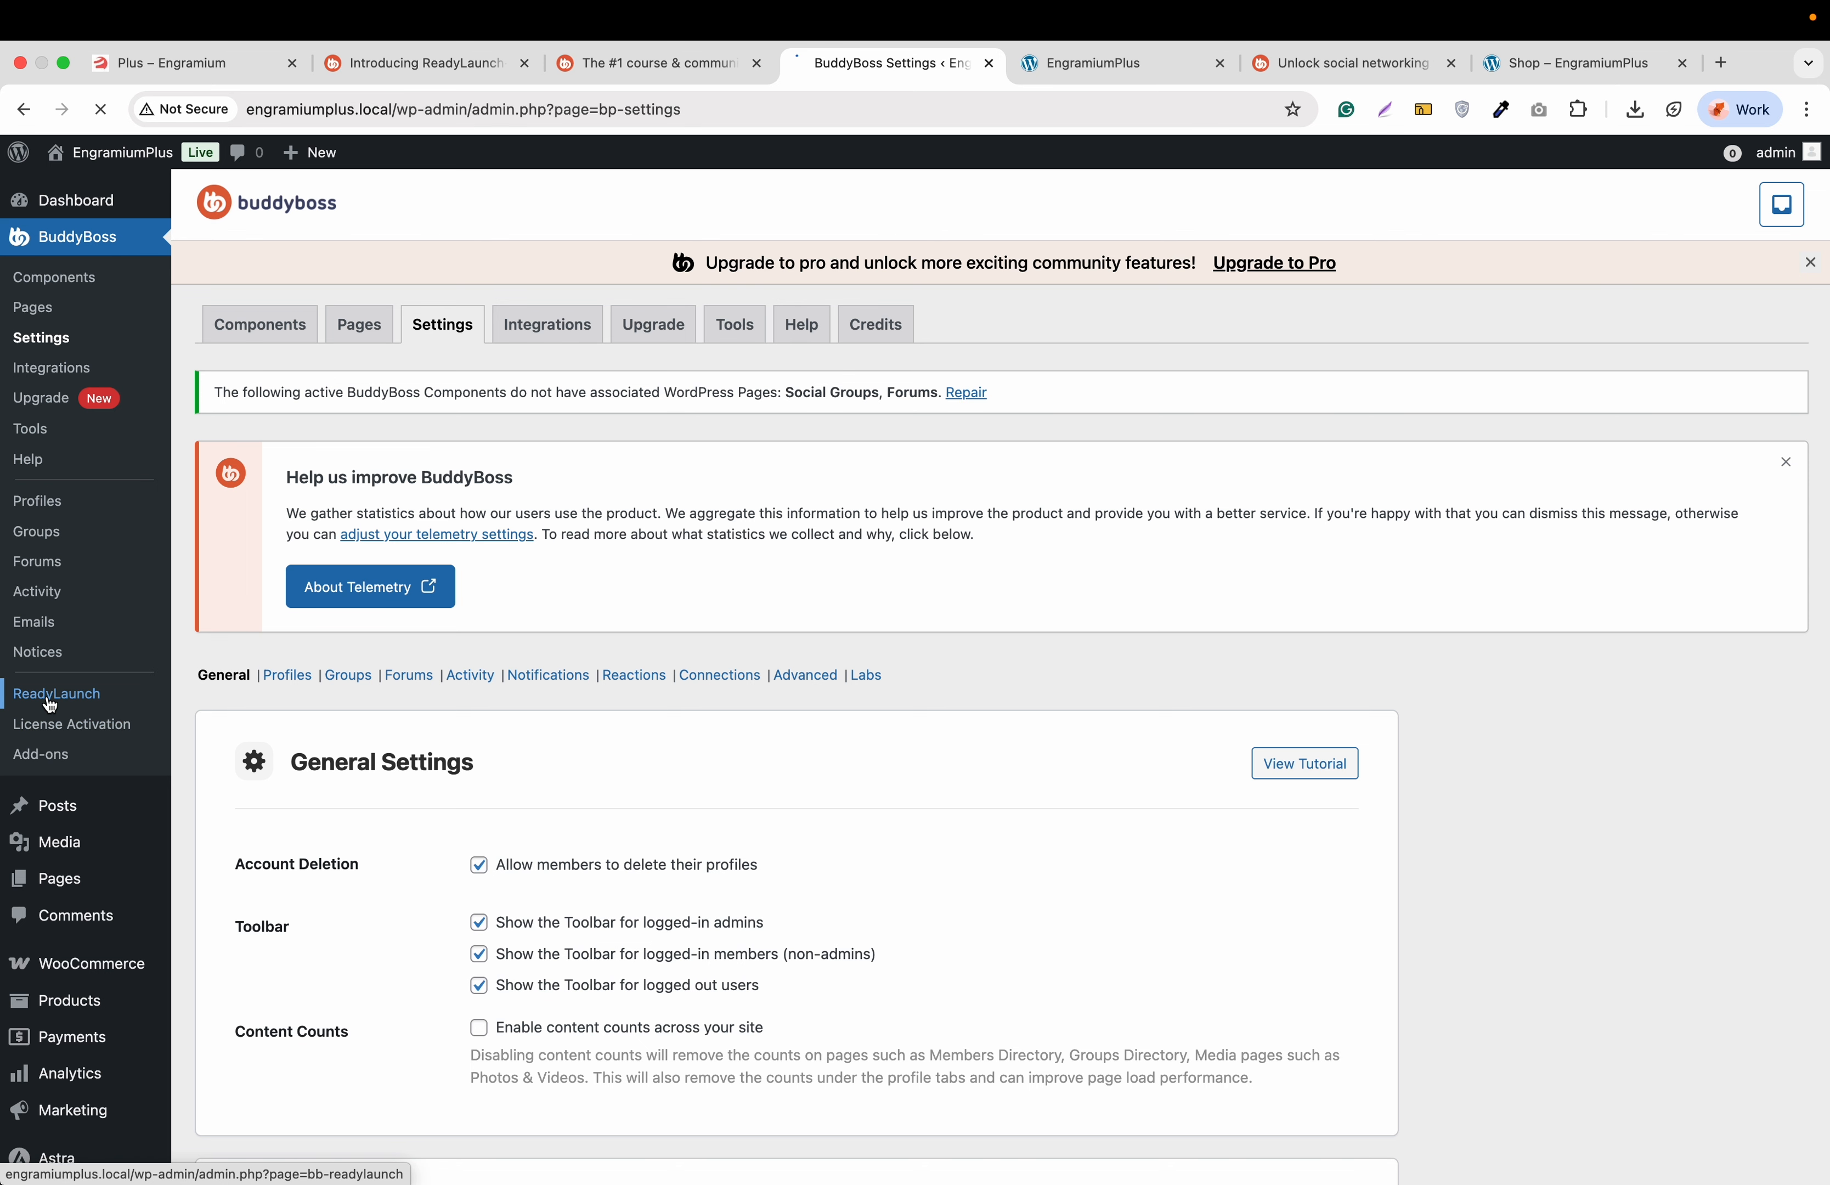
scroll(533, 427, "down", 1)
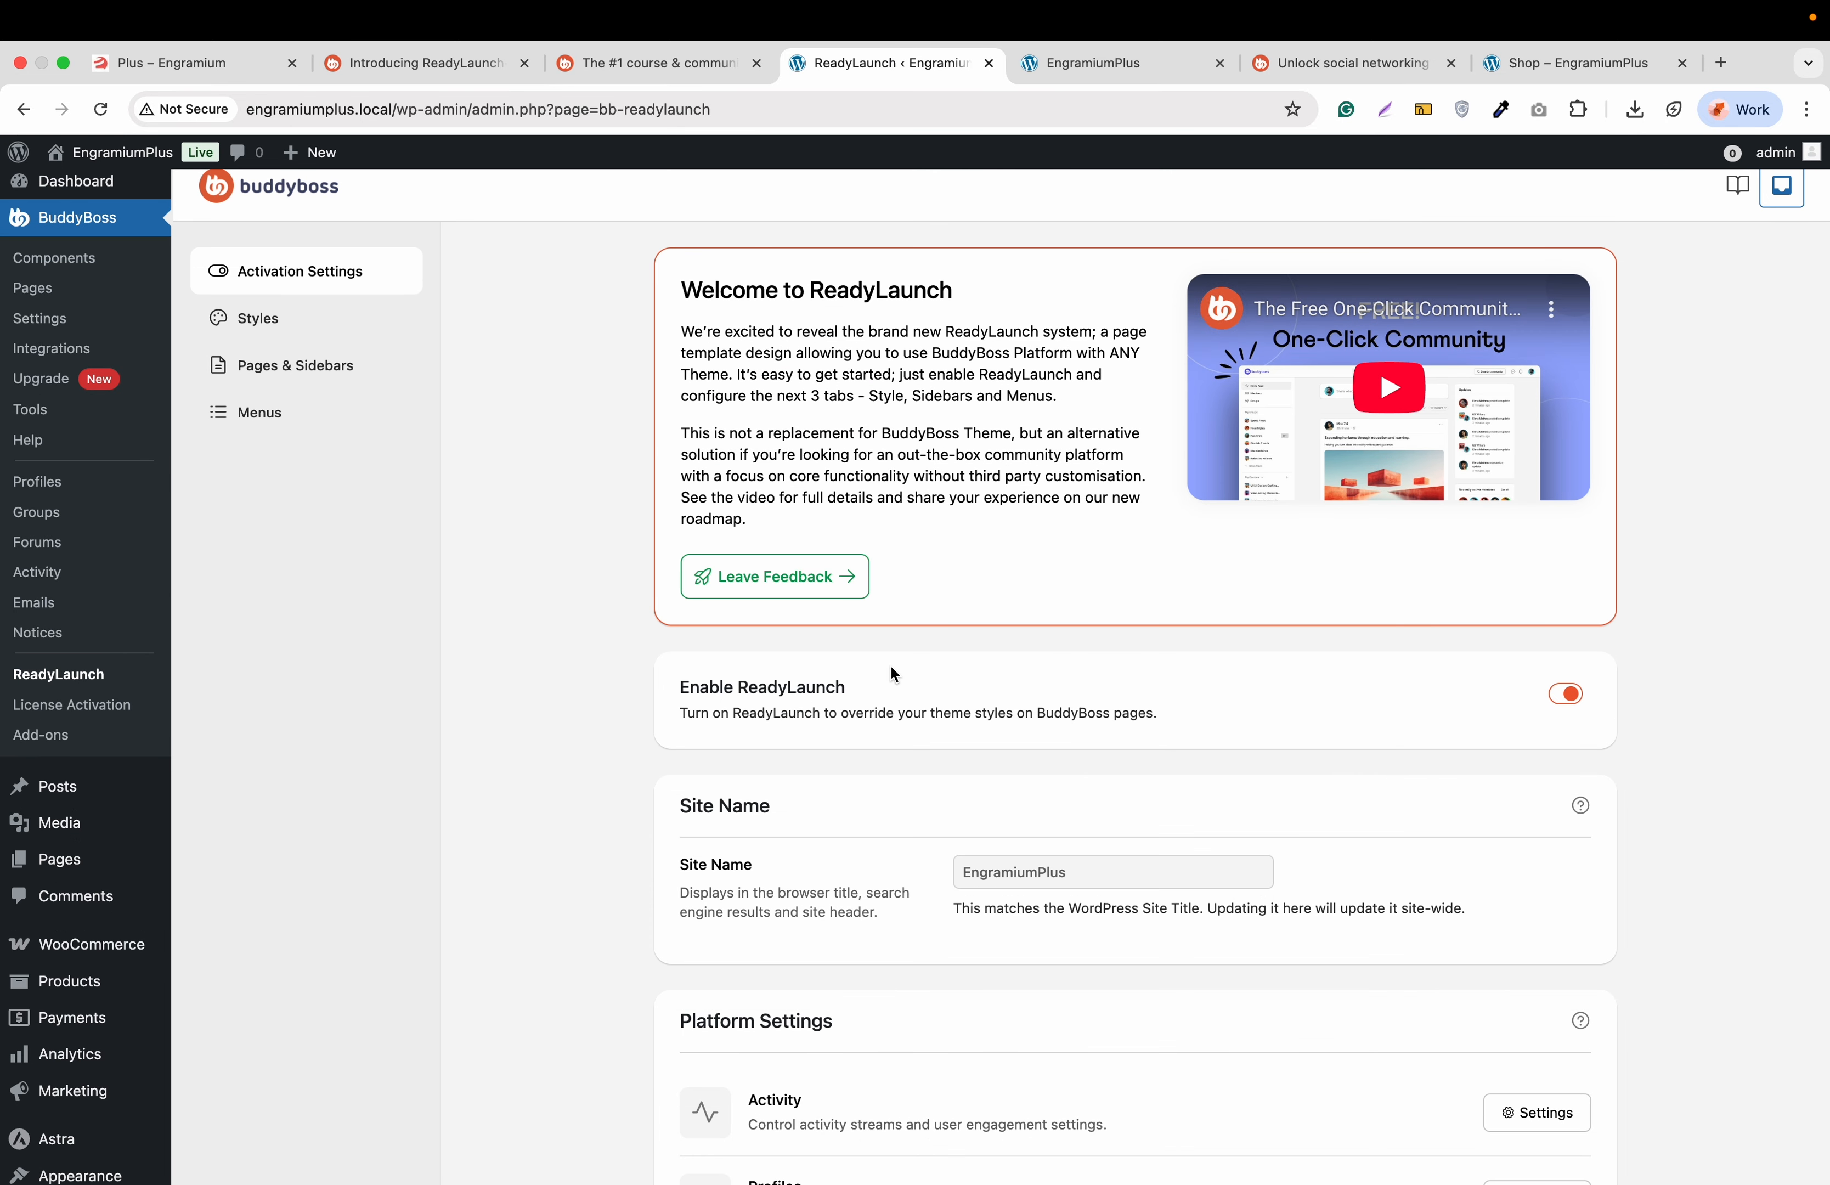
left_click(1565, 708)
left_click(1569, 706)
Examine the Site Name and Platform Settings sections of the activation settings and the branding options under Styles
scroll(1409, 752, "down", 3)
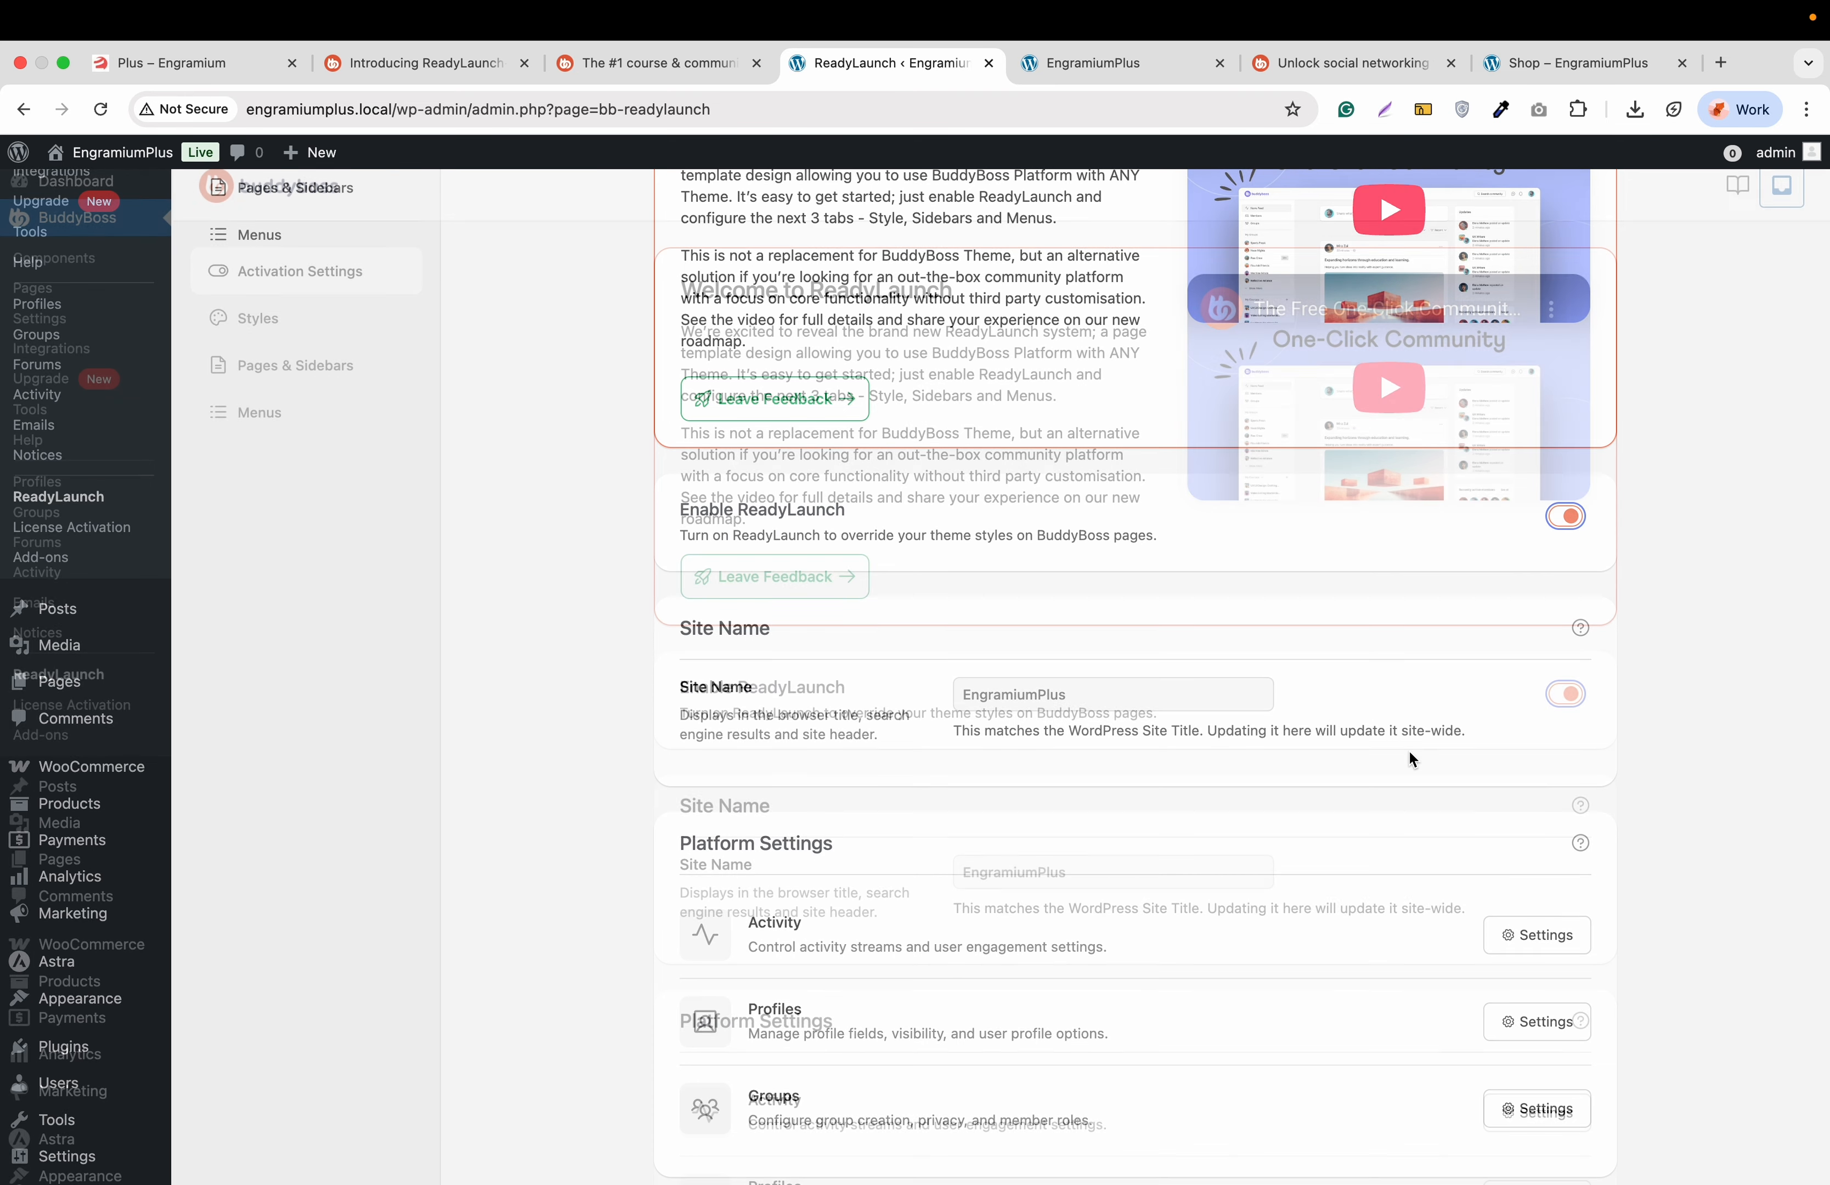
scroll(1409, 752, "down", 1)
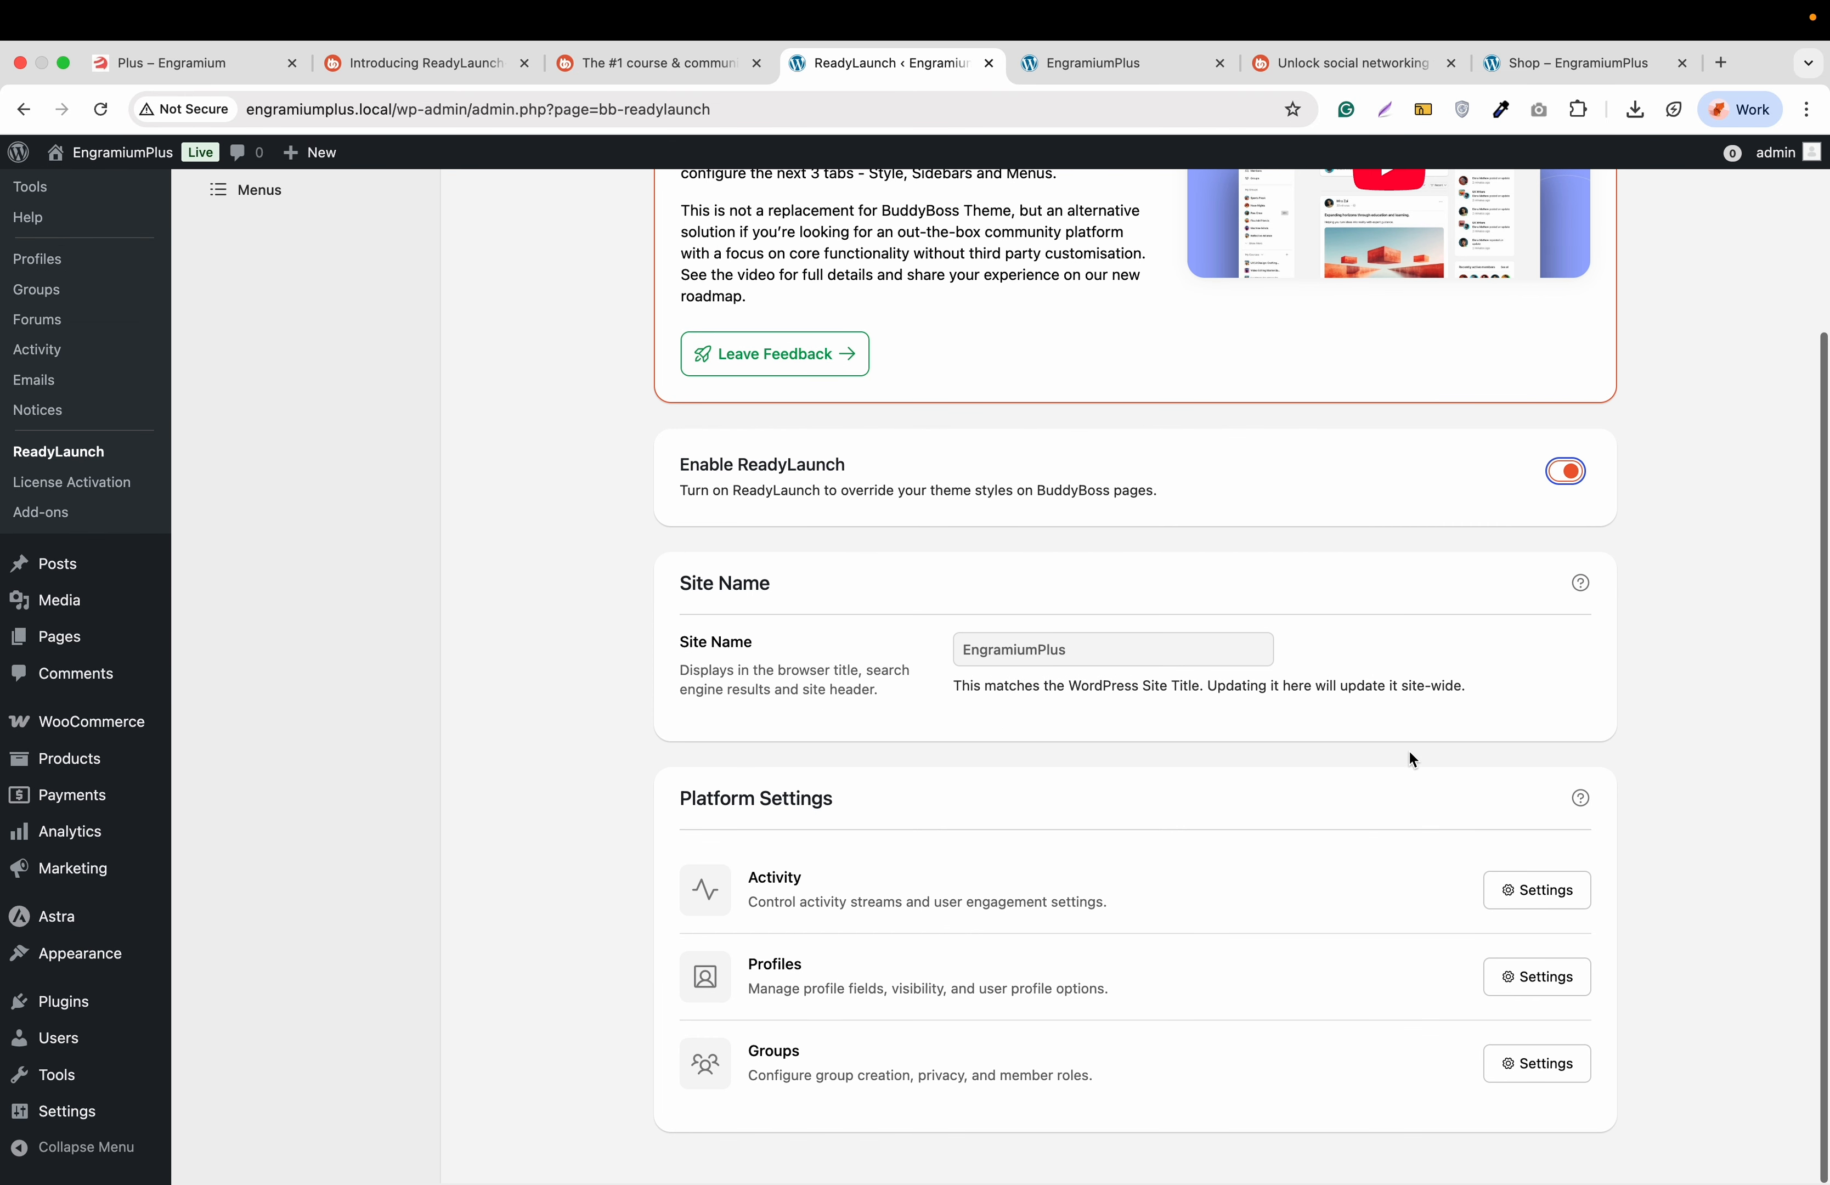
scroll(1410, 753, "up", 1)
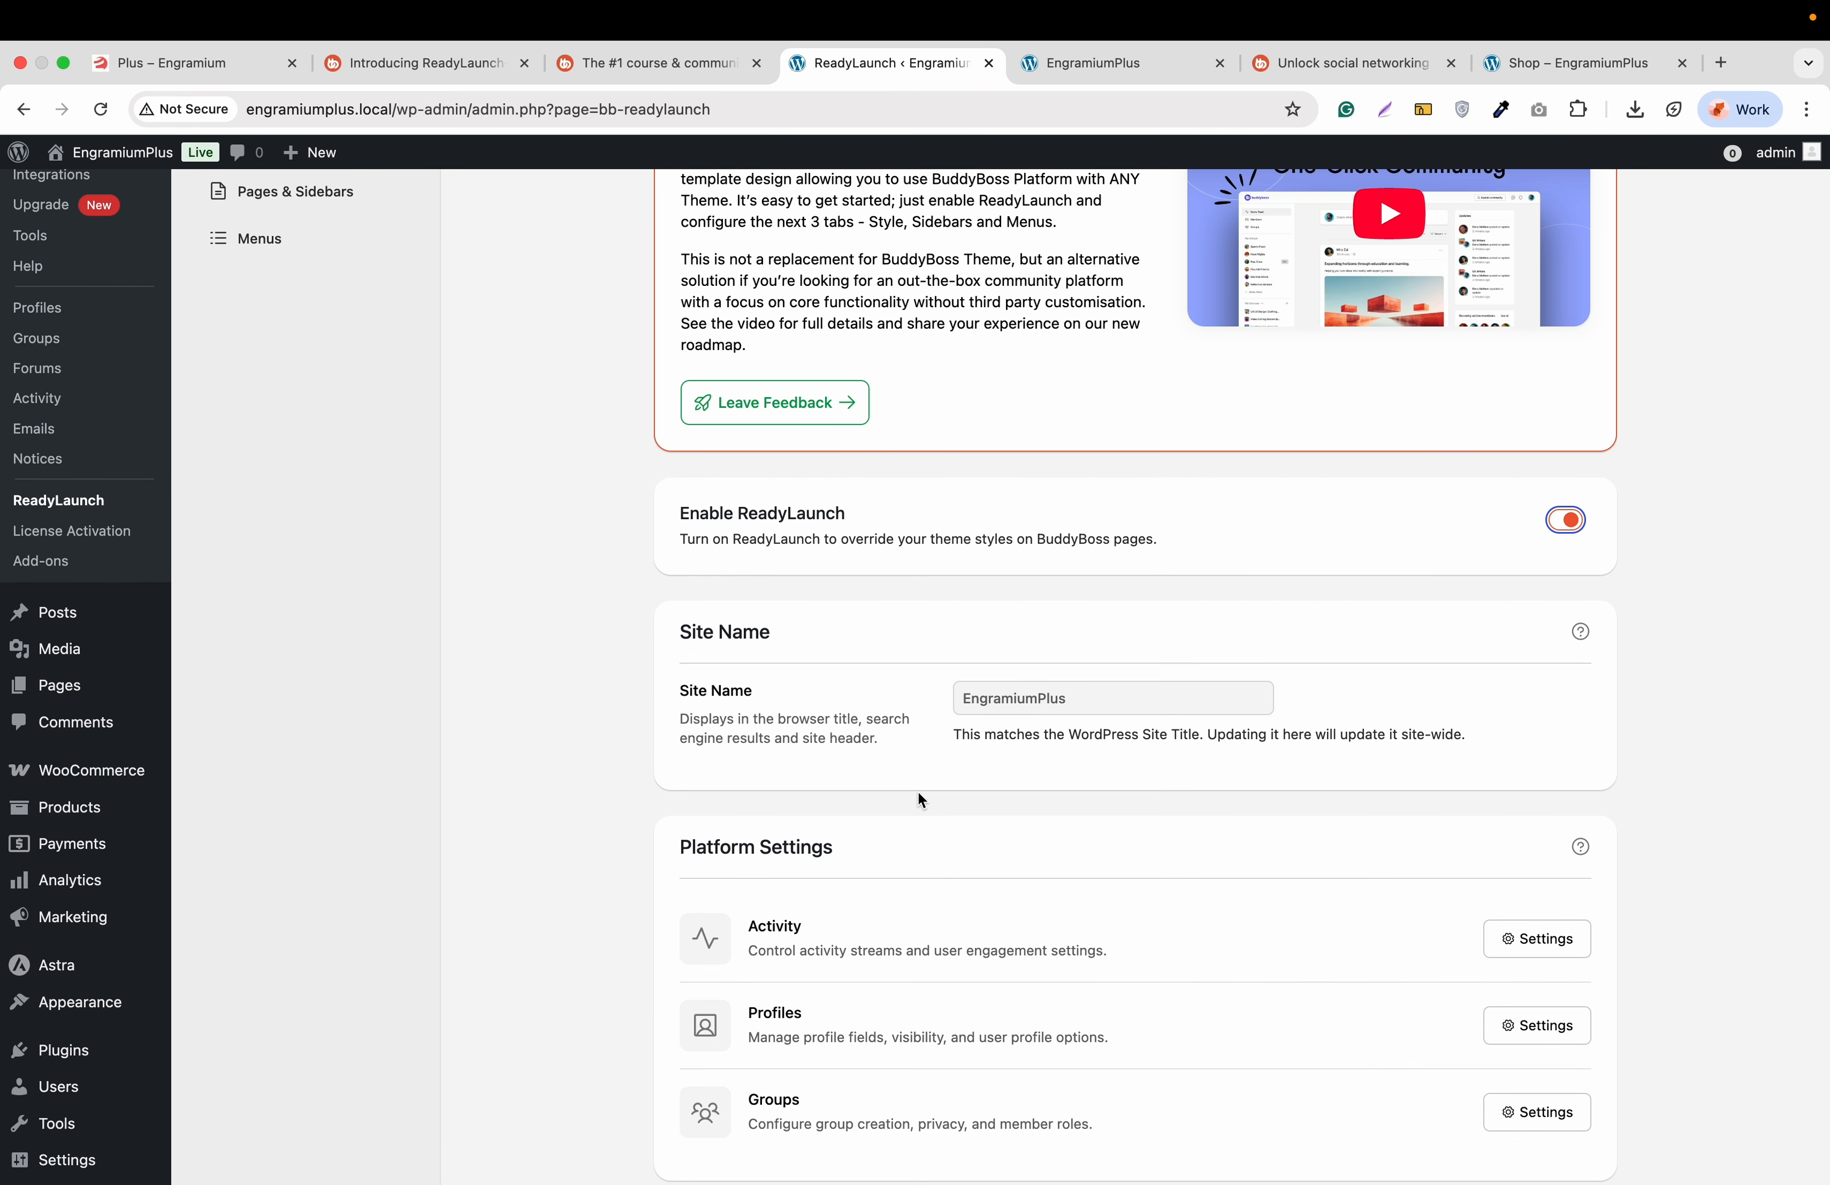
scroll(919, 797, "down", 1)
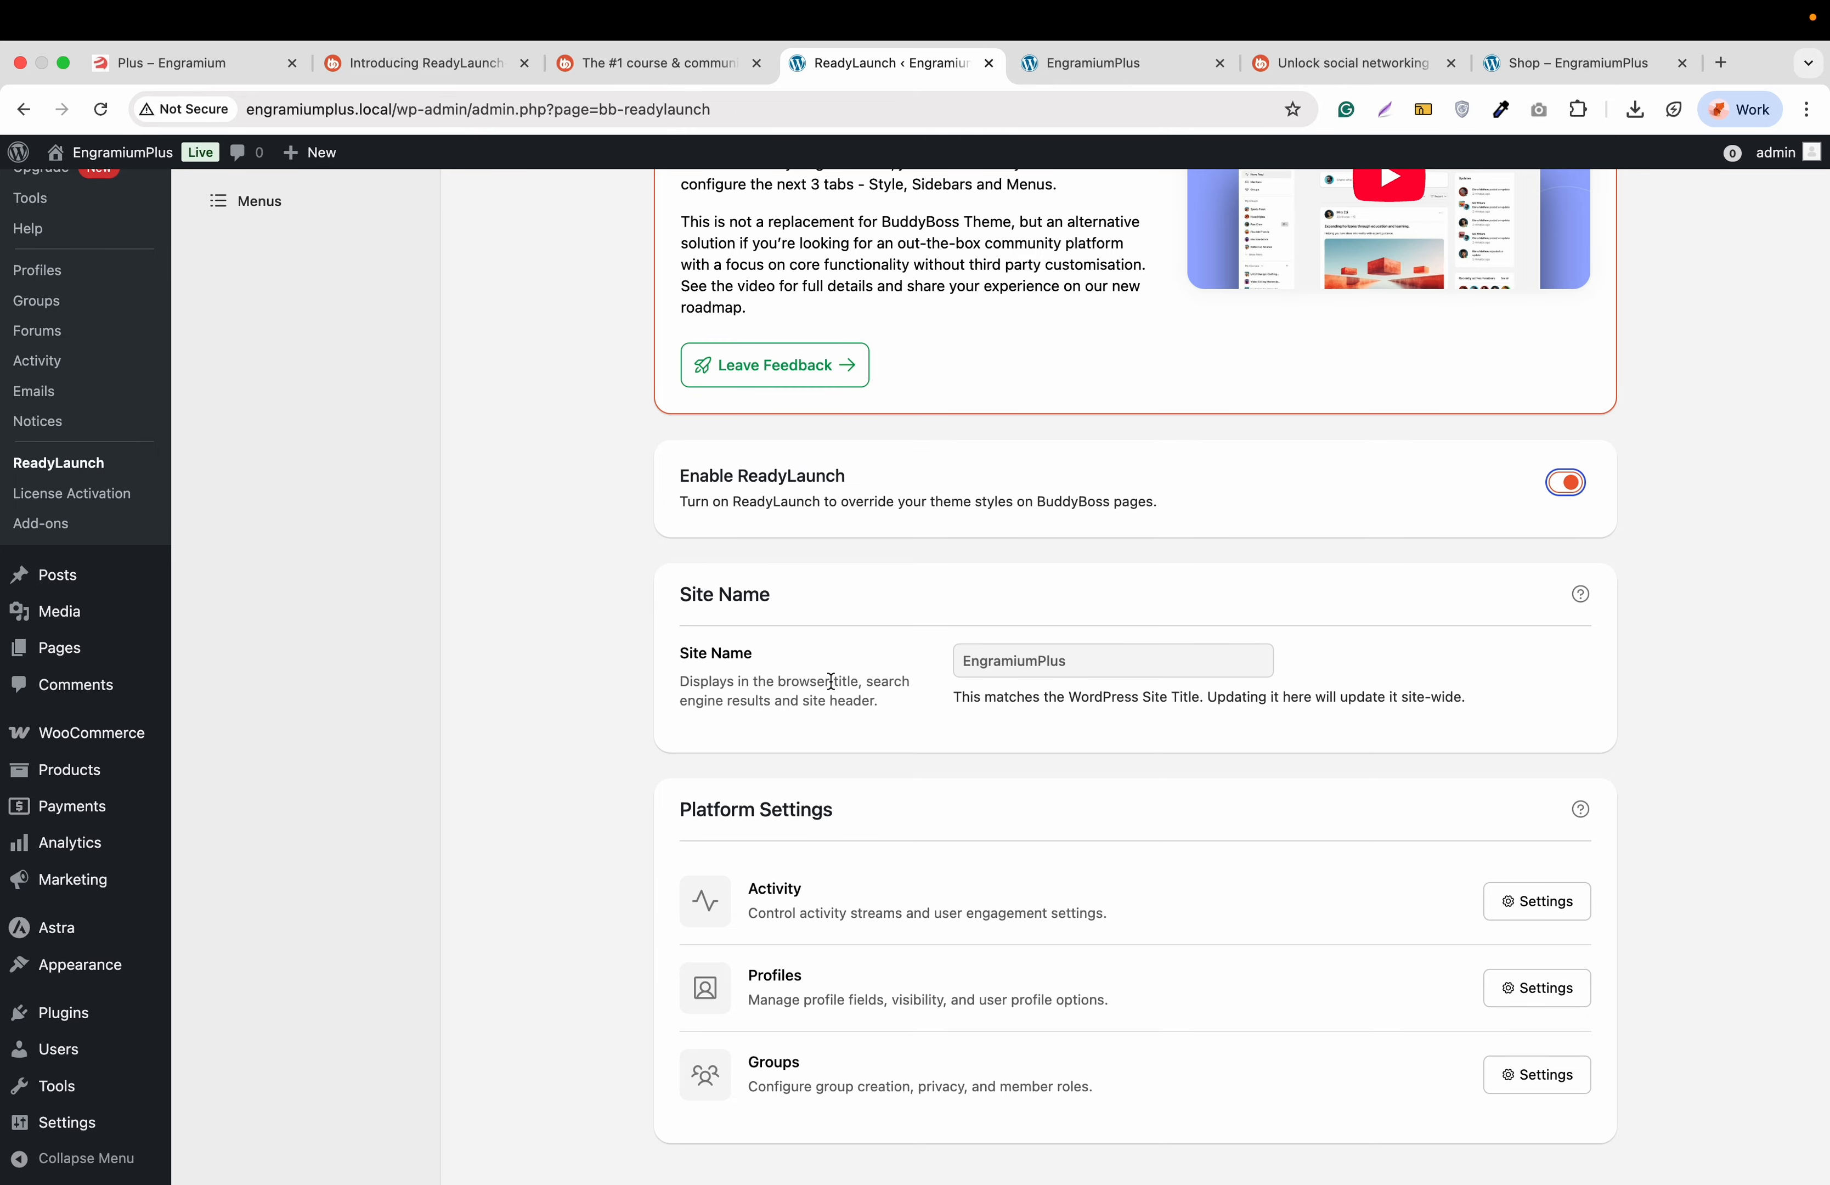
scroll(835, 681, "up", 1)
scroll(833, 688, "up", 1)
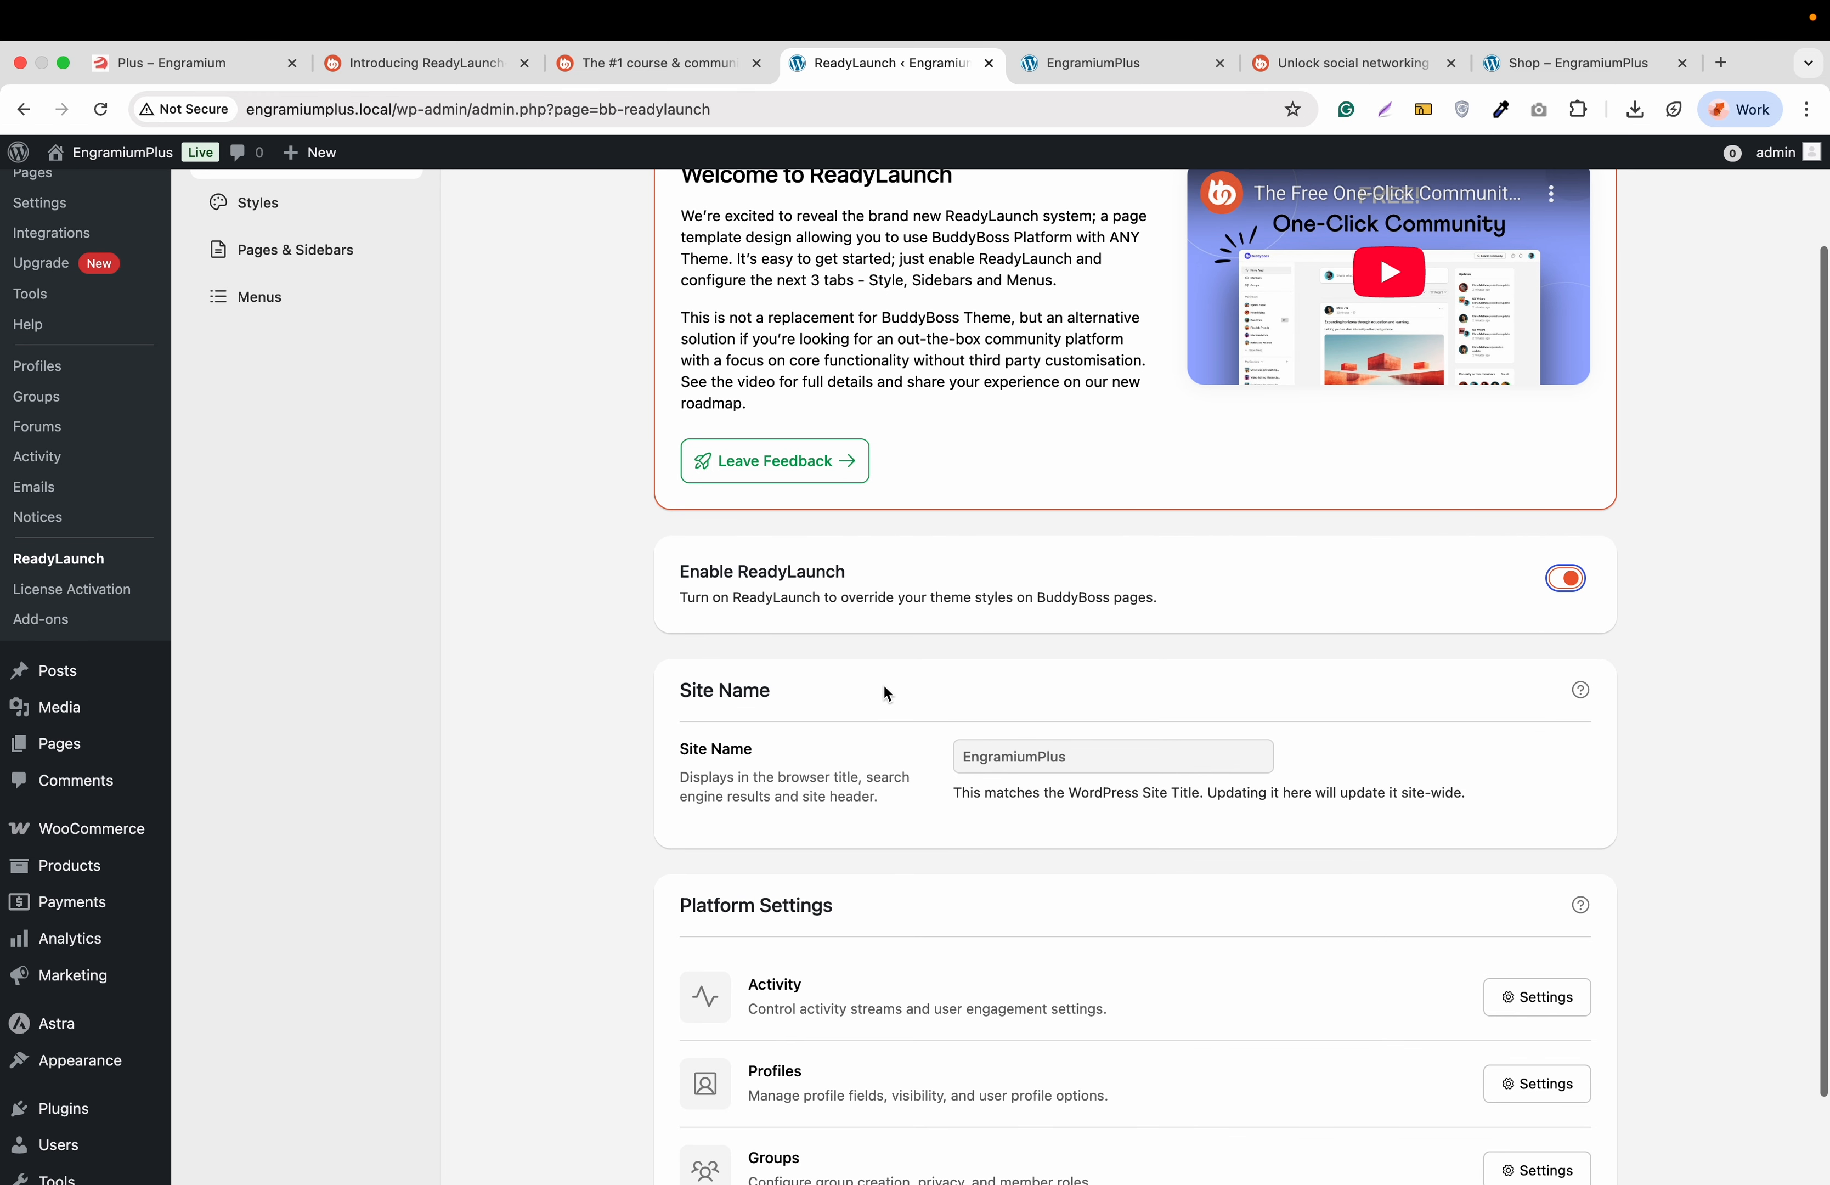
scroll(887, 683, "up", 3)
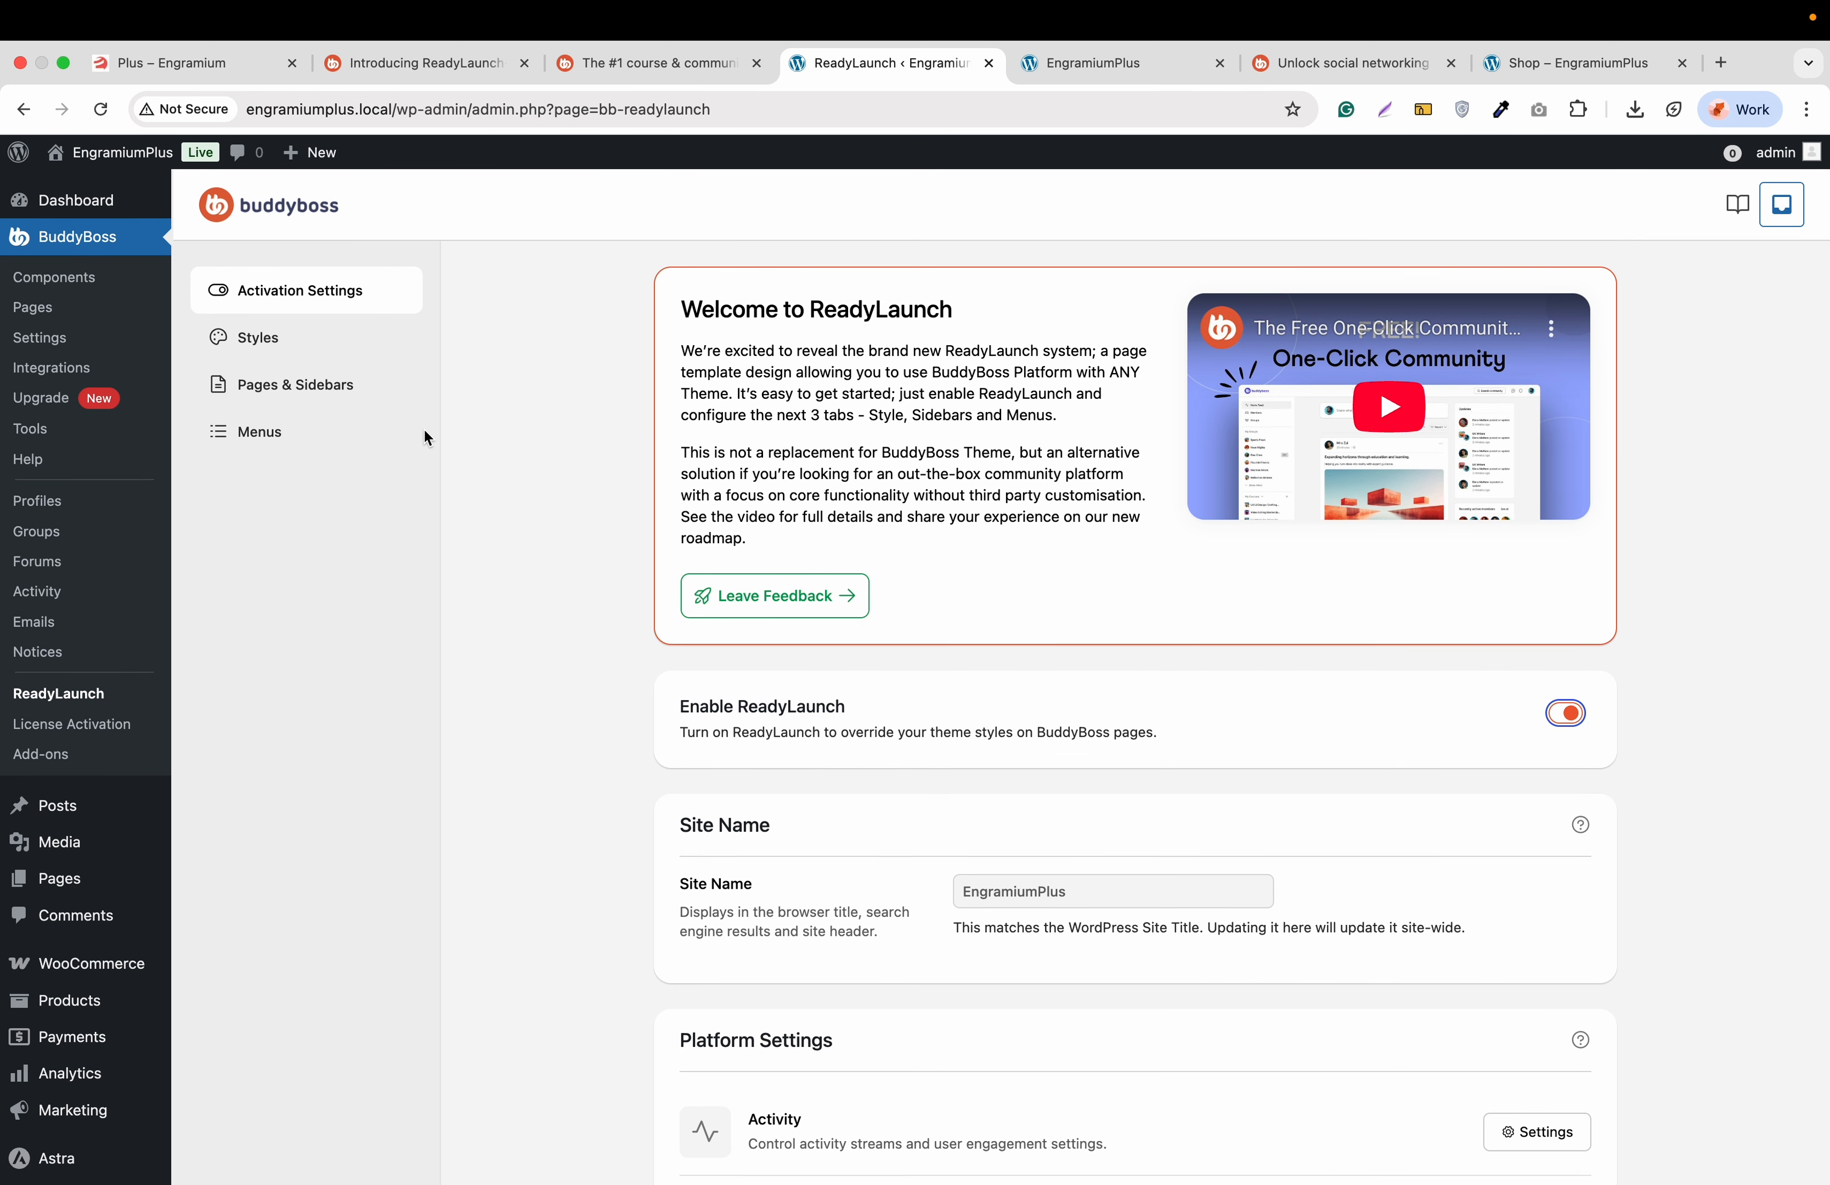
left_click(272, 351)
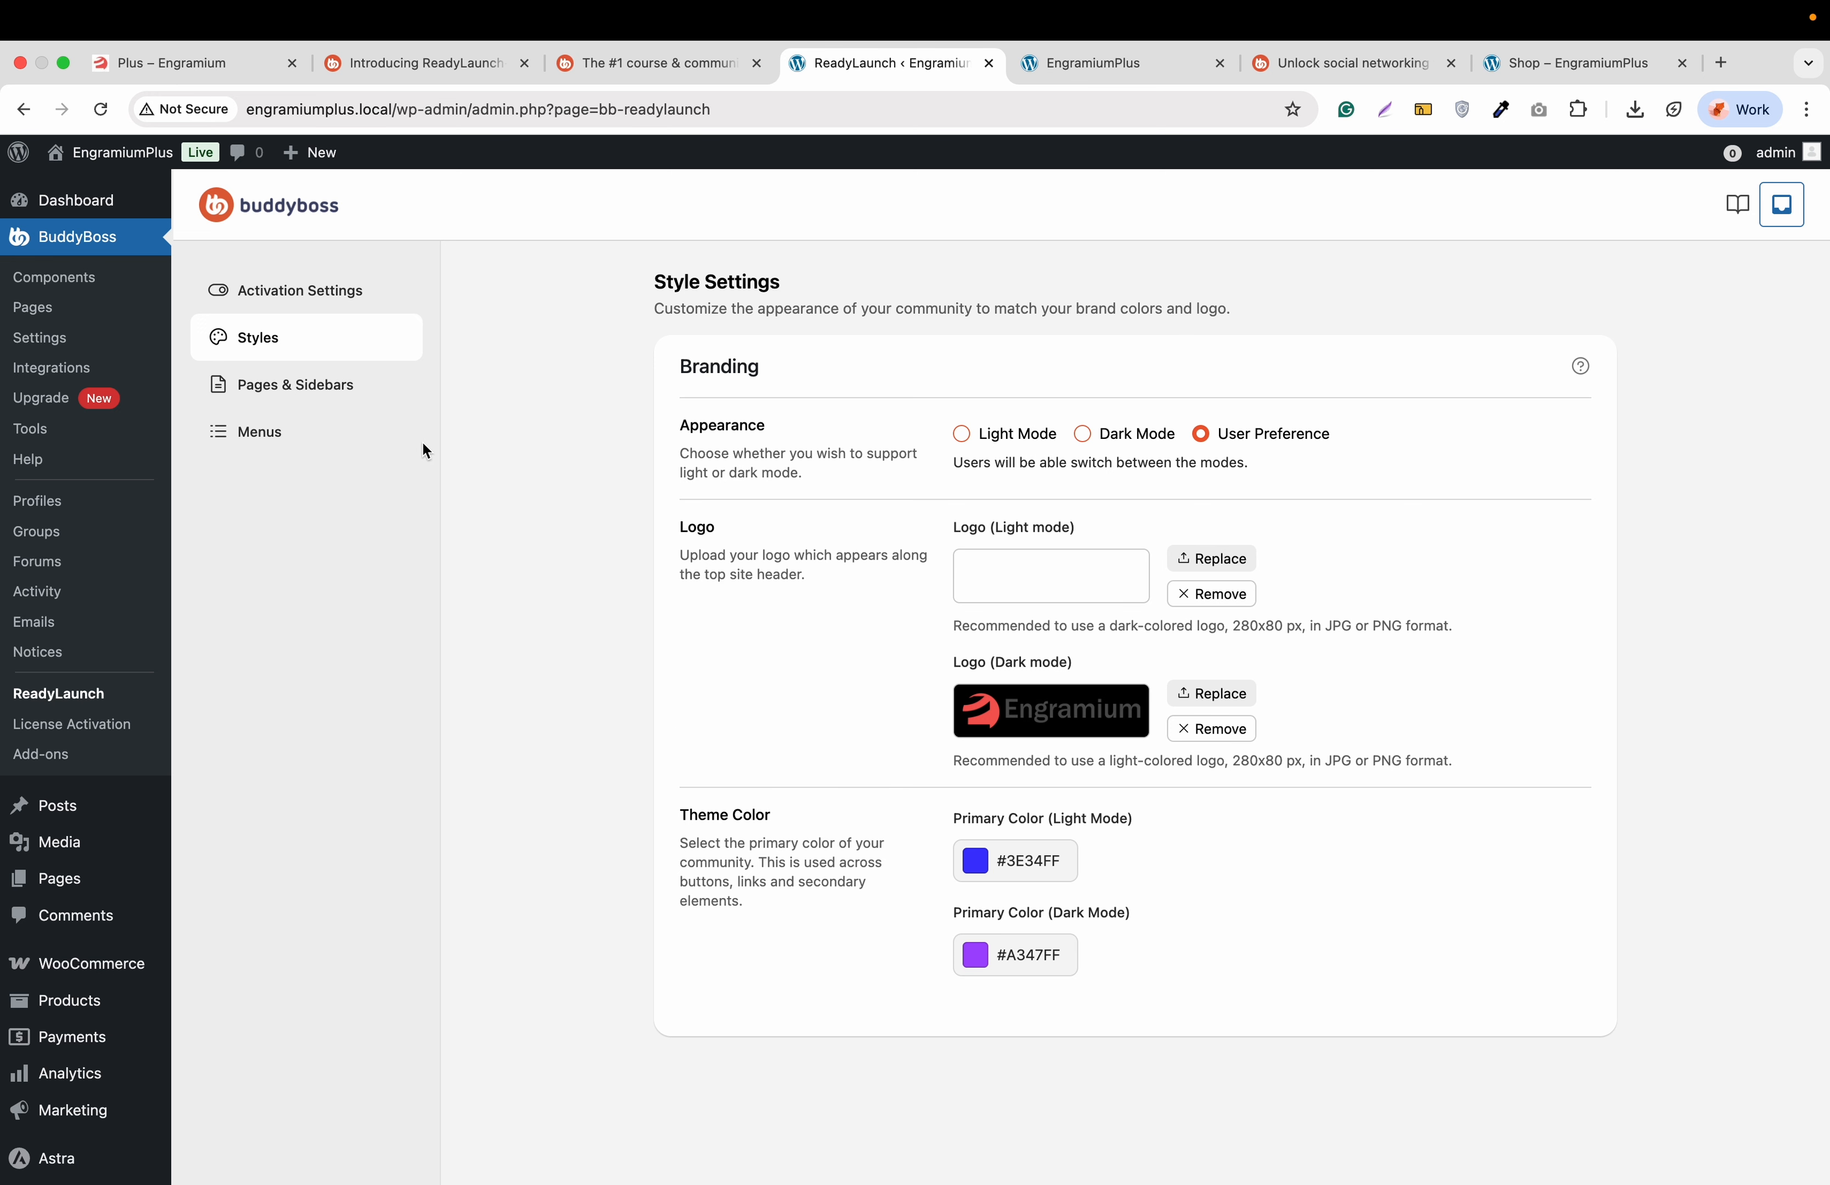
Enable the Complete Profile widget for the Activity Feed and the About Group widget for groups in the Pages & Sidebars settings
left_click(352, 399)
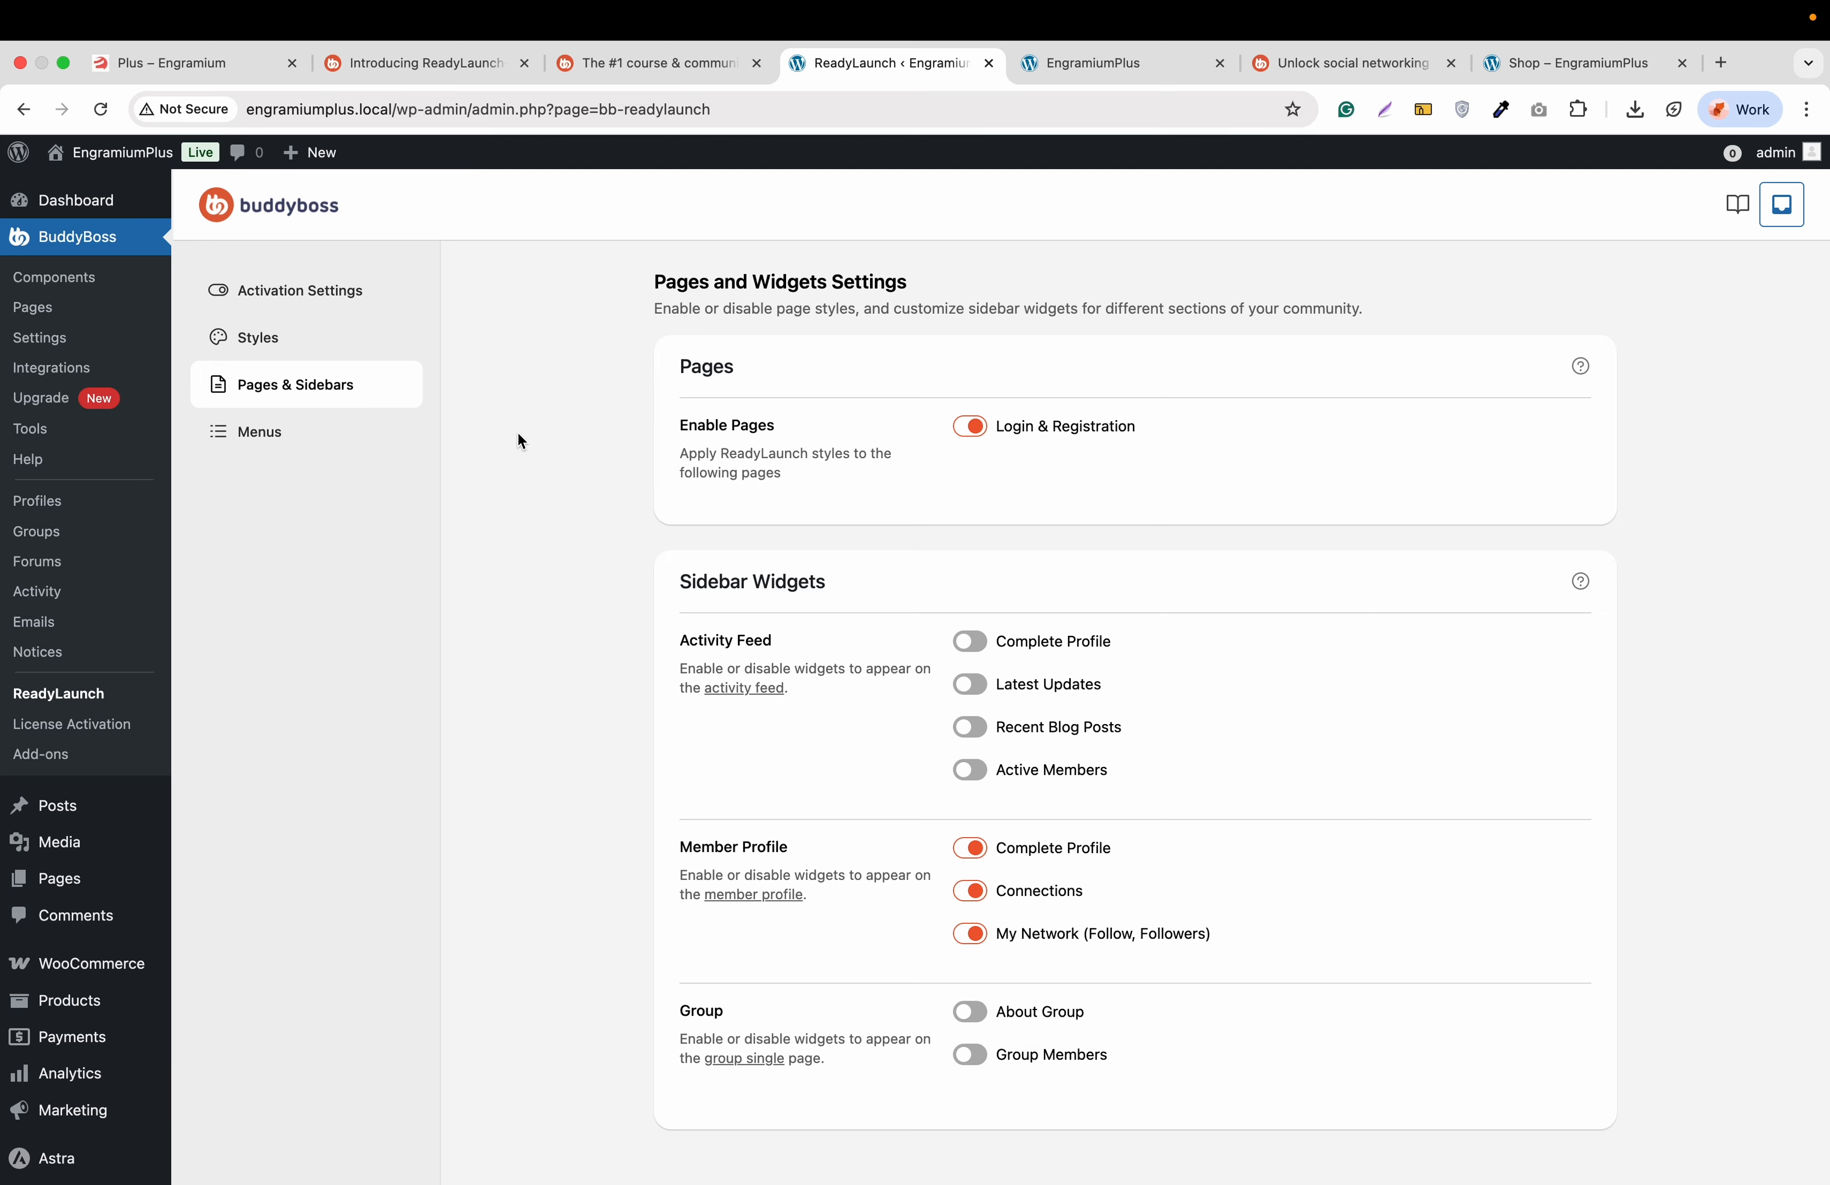
scroll(853, 560, "down", 3)
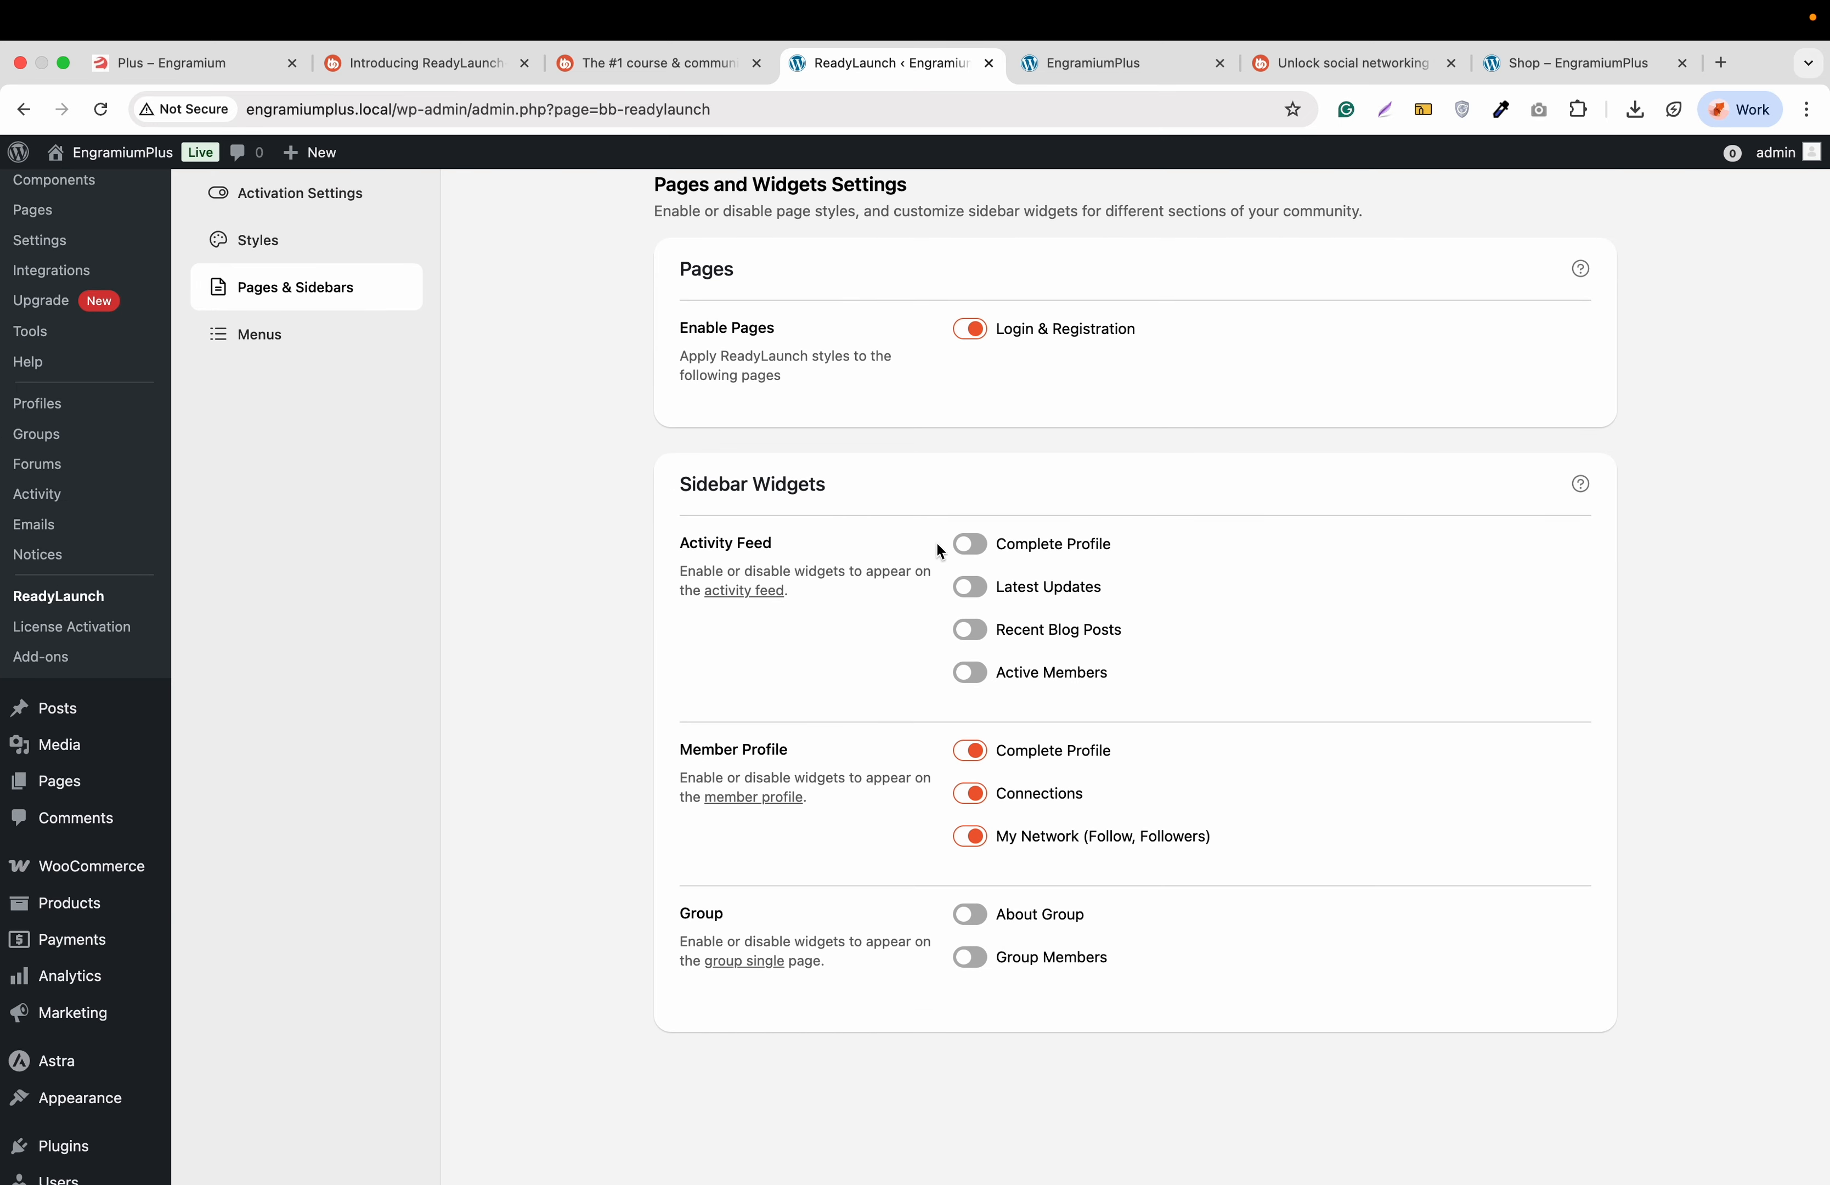
left_click(971, 545)
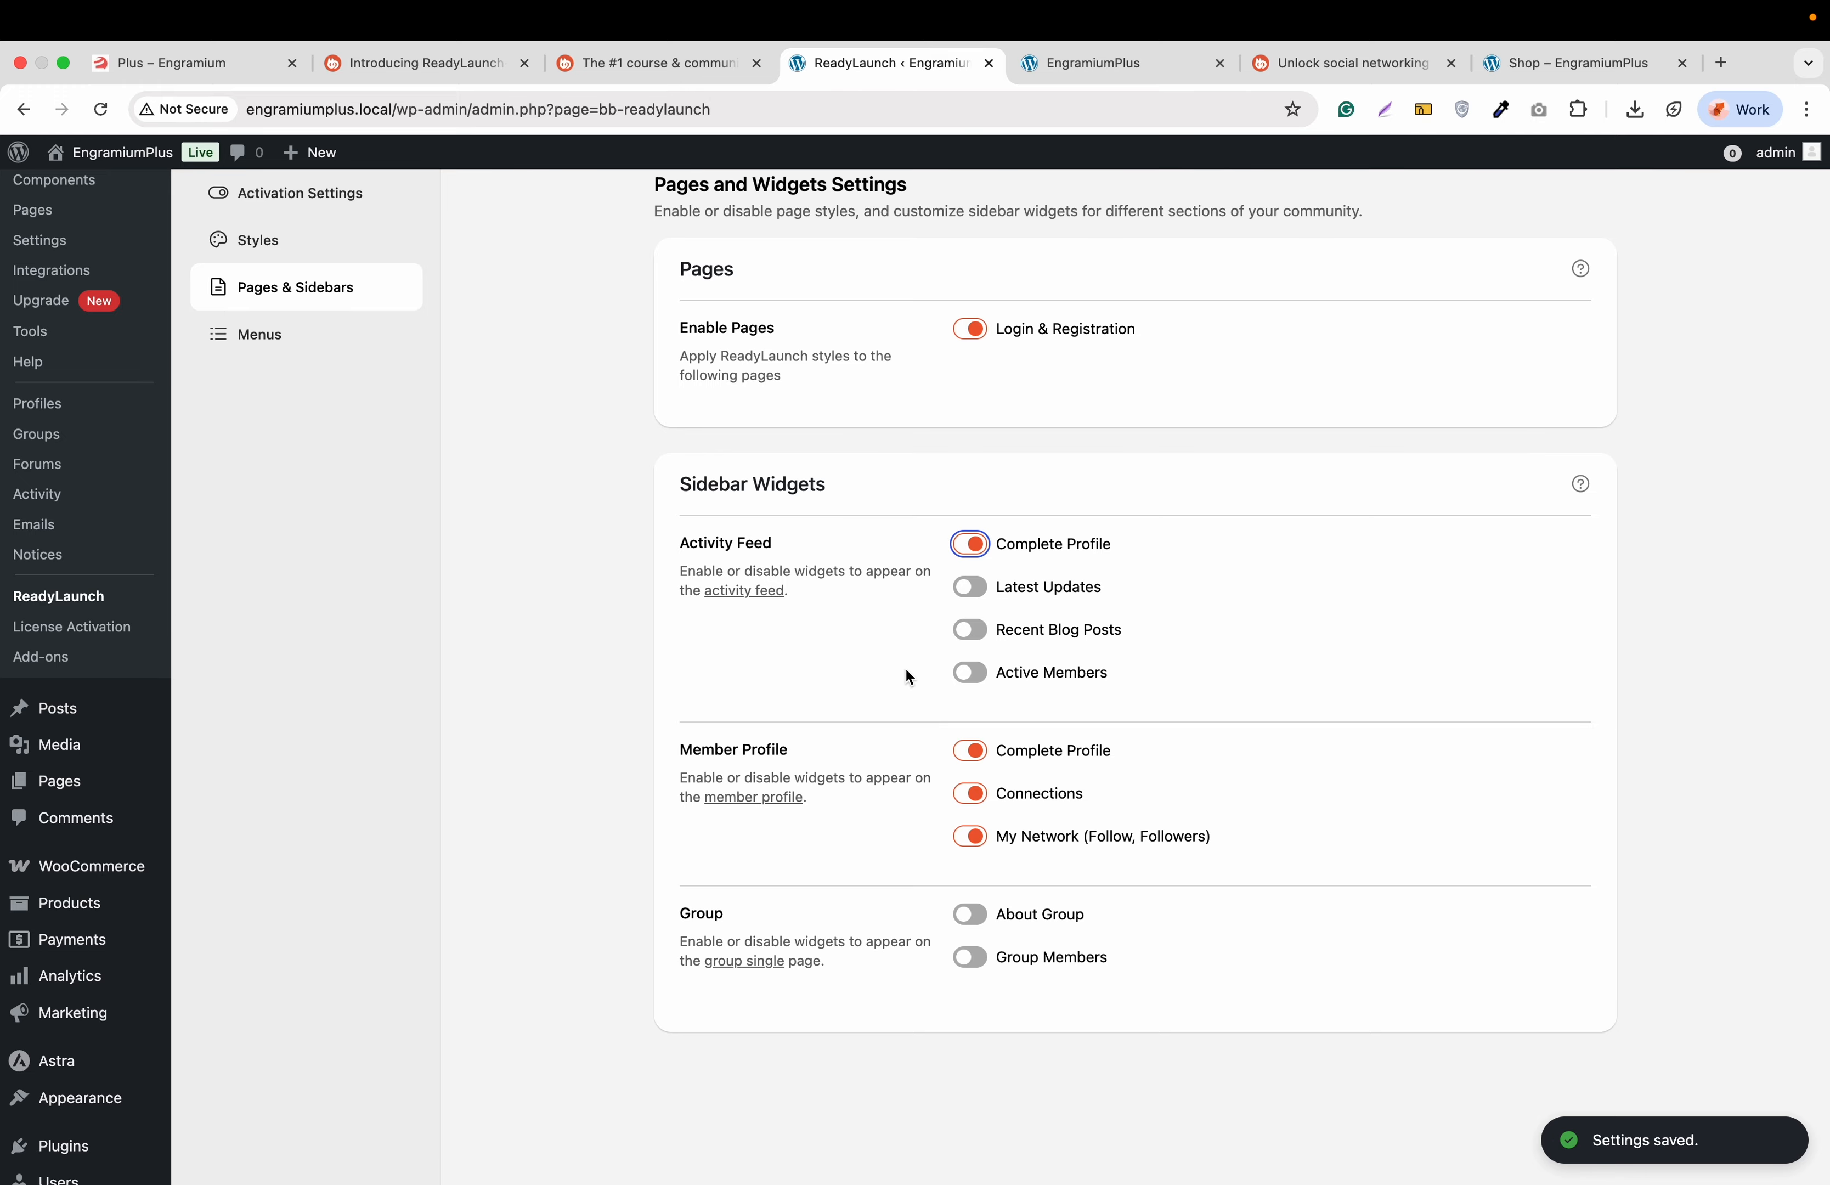
scroll(900, 703, "down", 2)
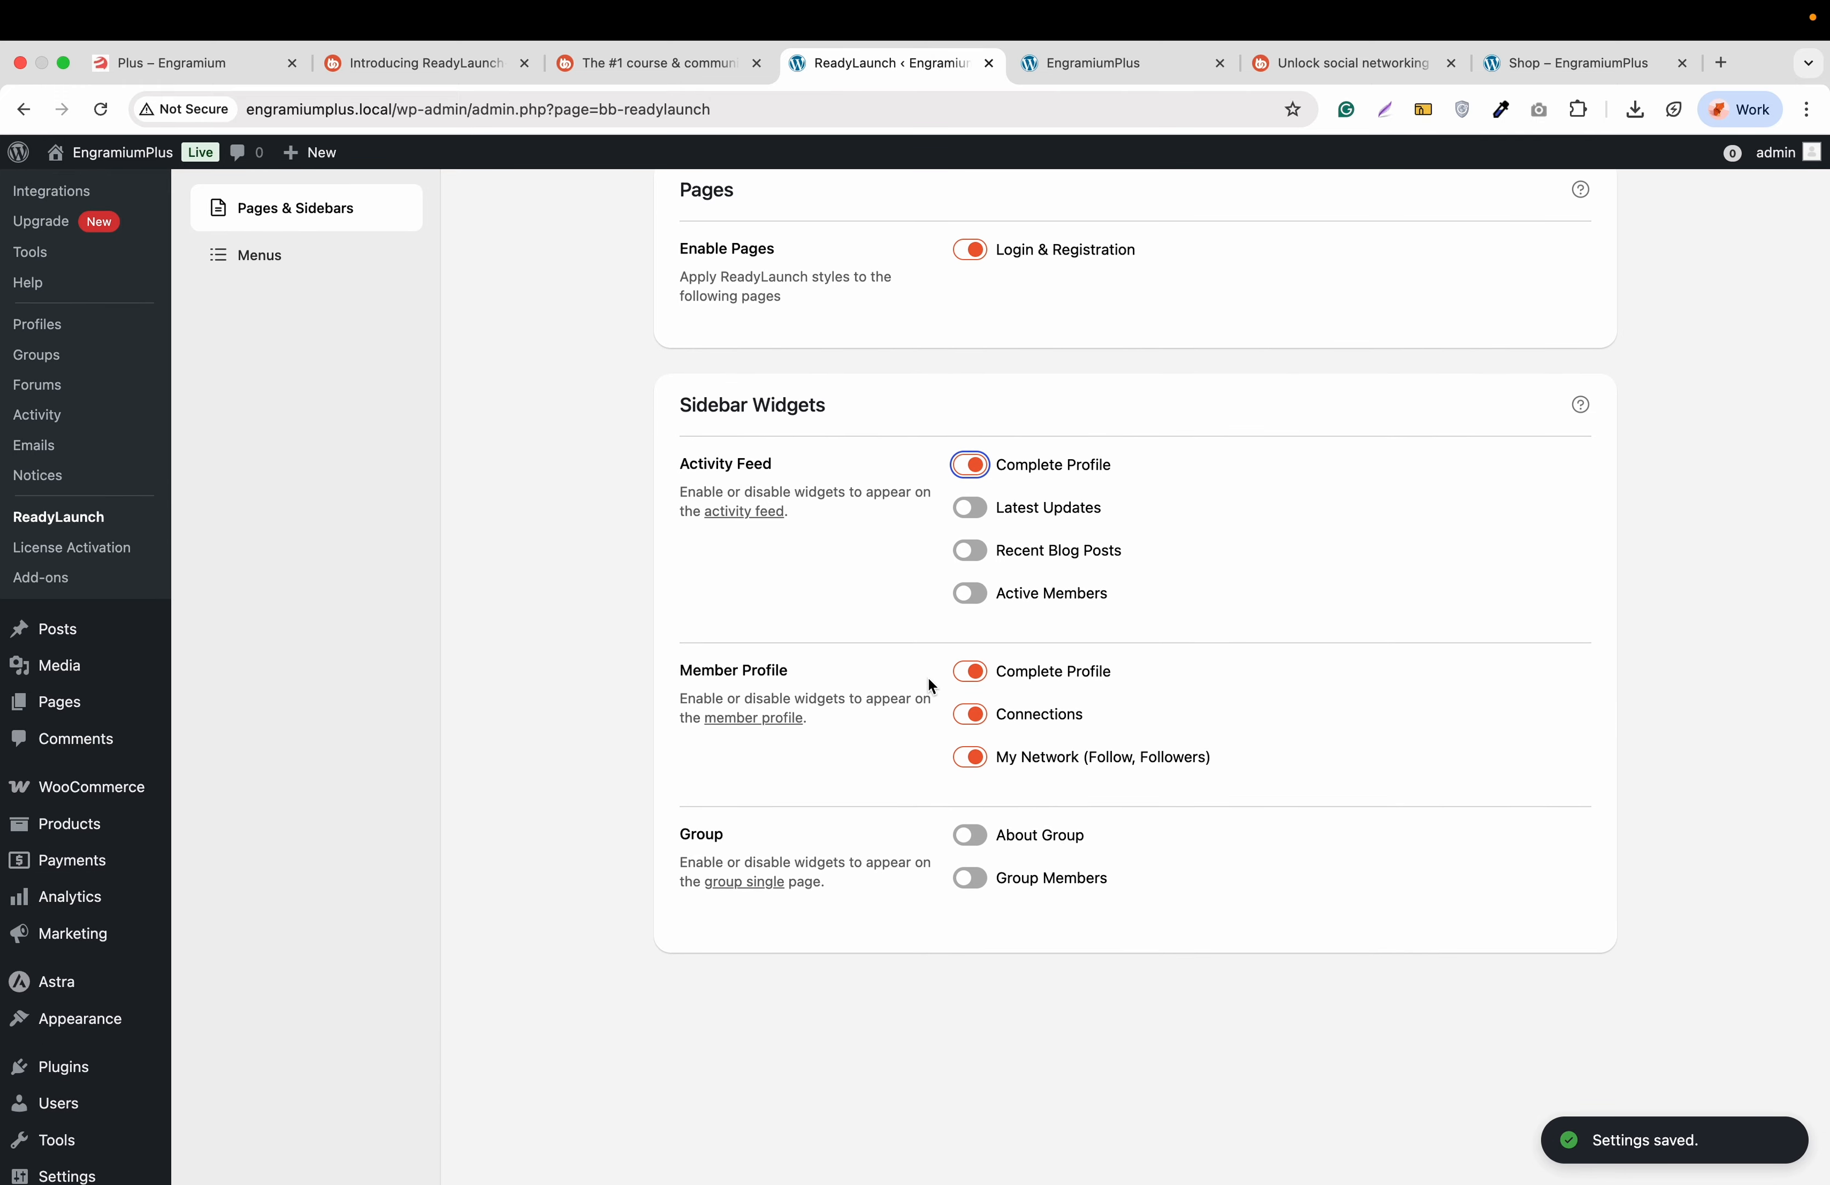
scroll(844, 842, "down", 2)
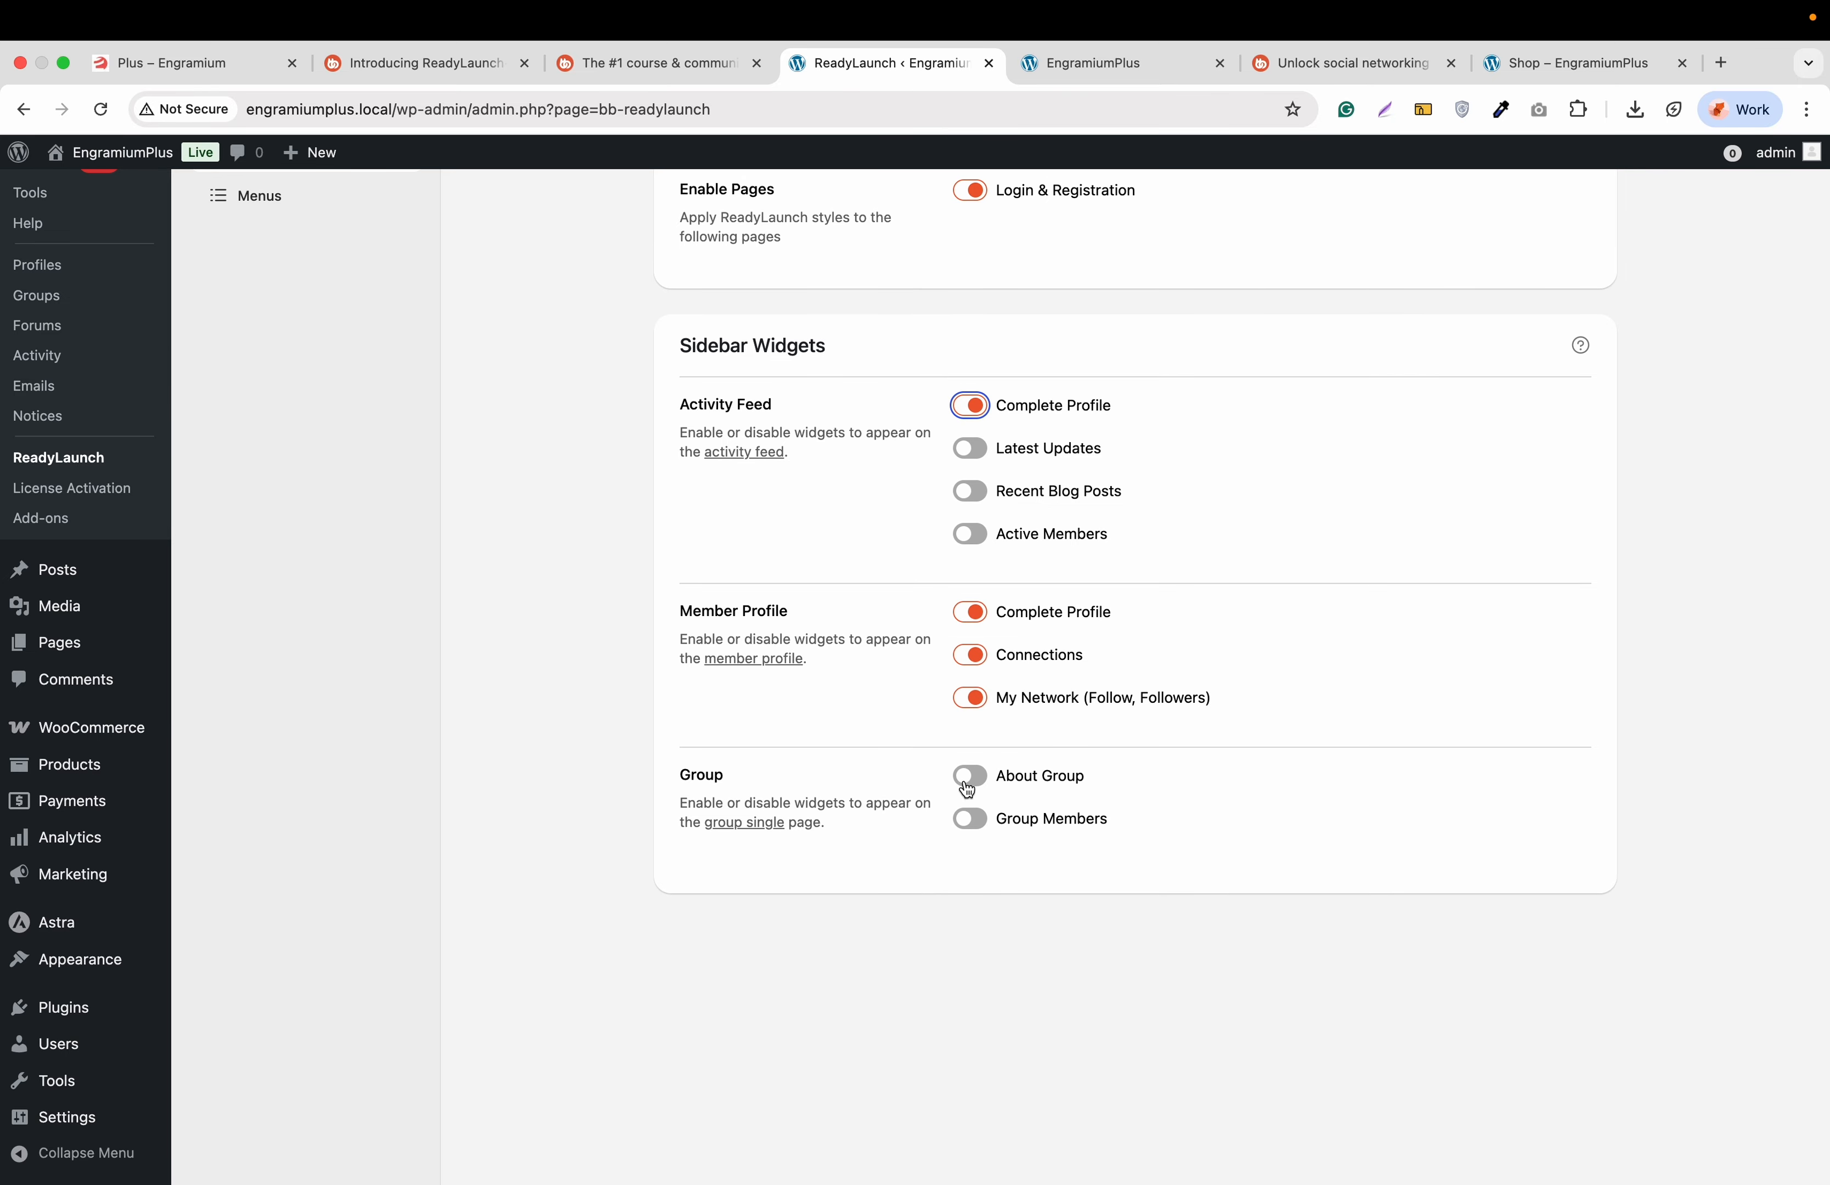
left_click(976, 789)
scroll(770, 748, "up", 5)
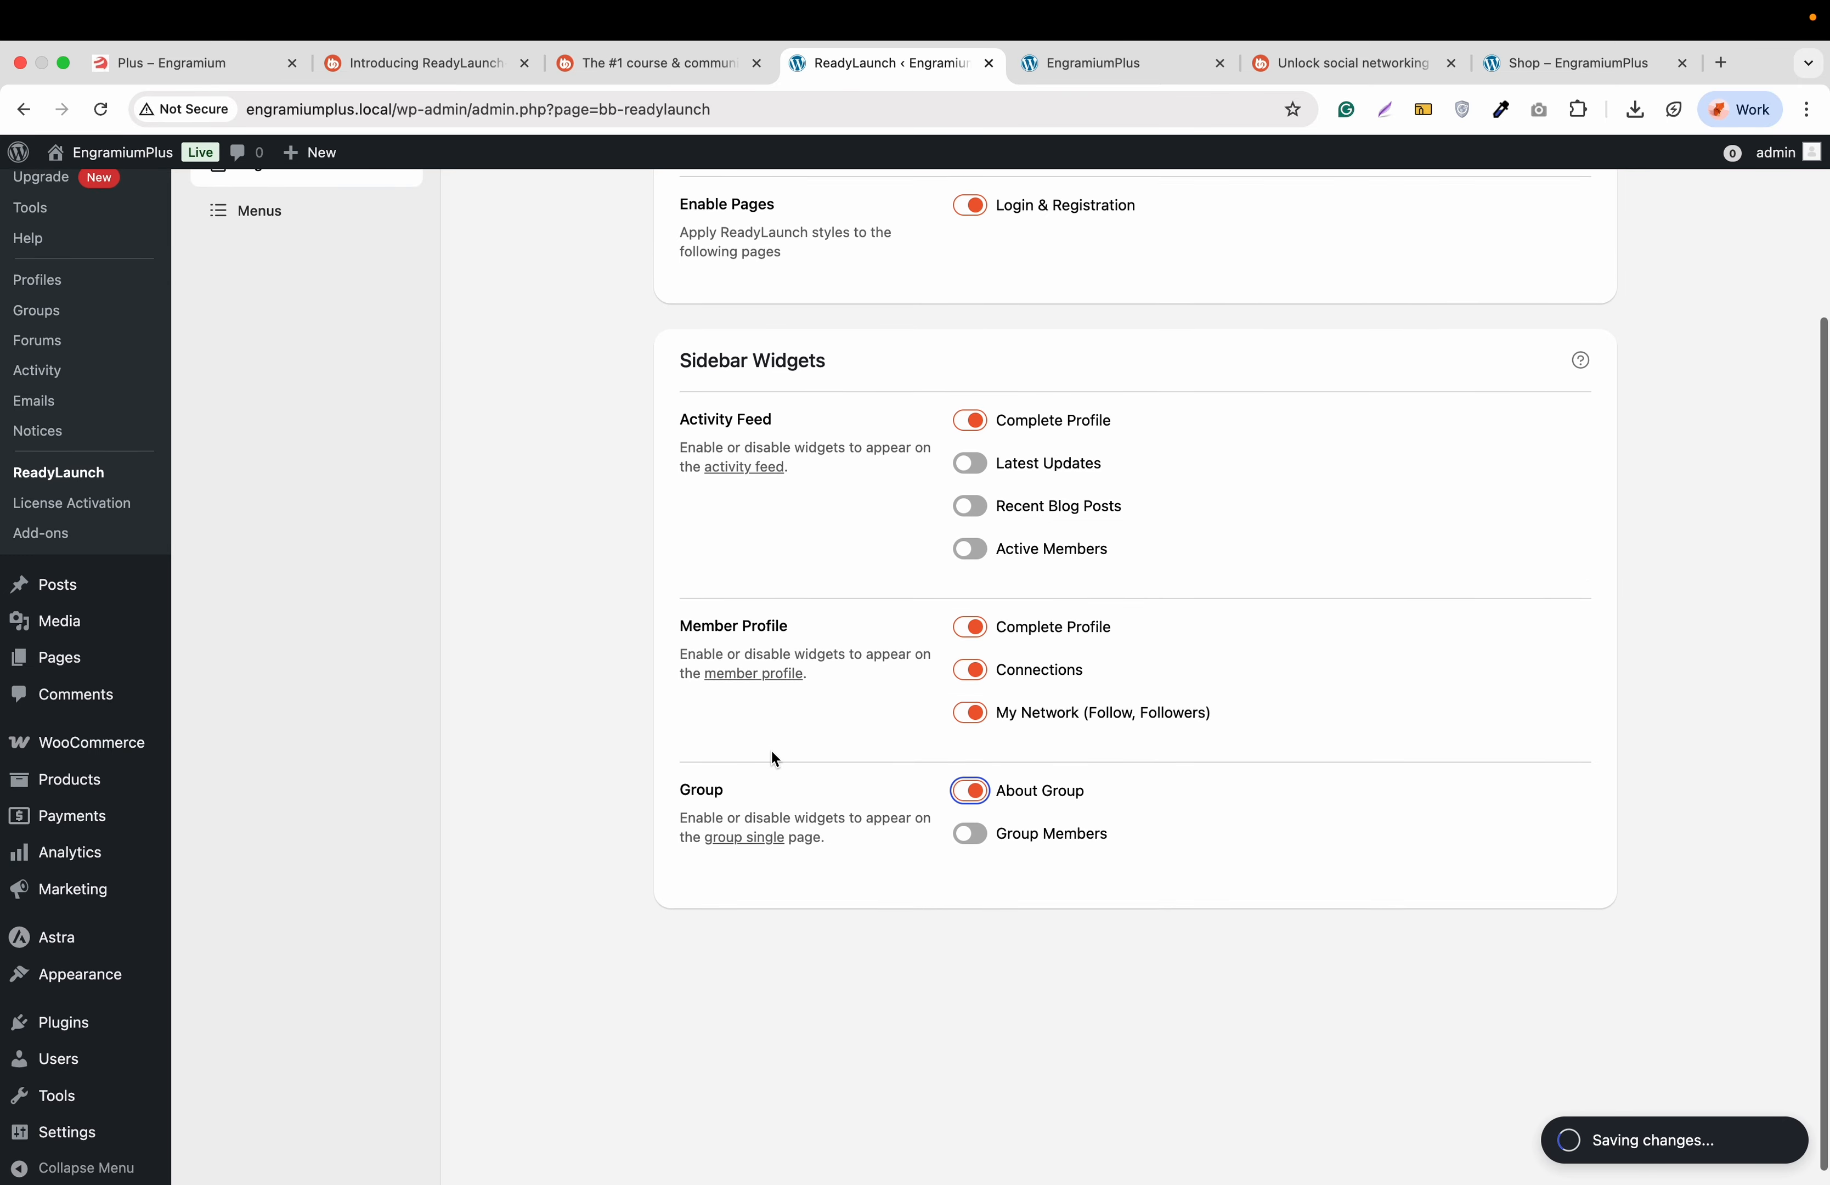
left_click(294, 441)
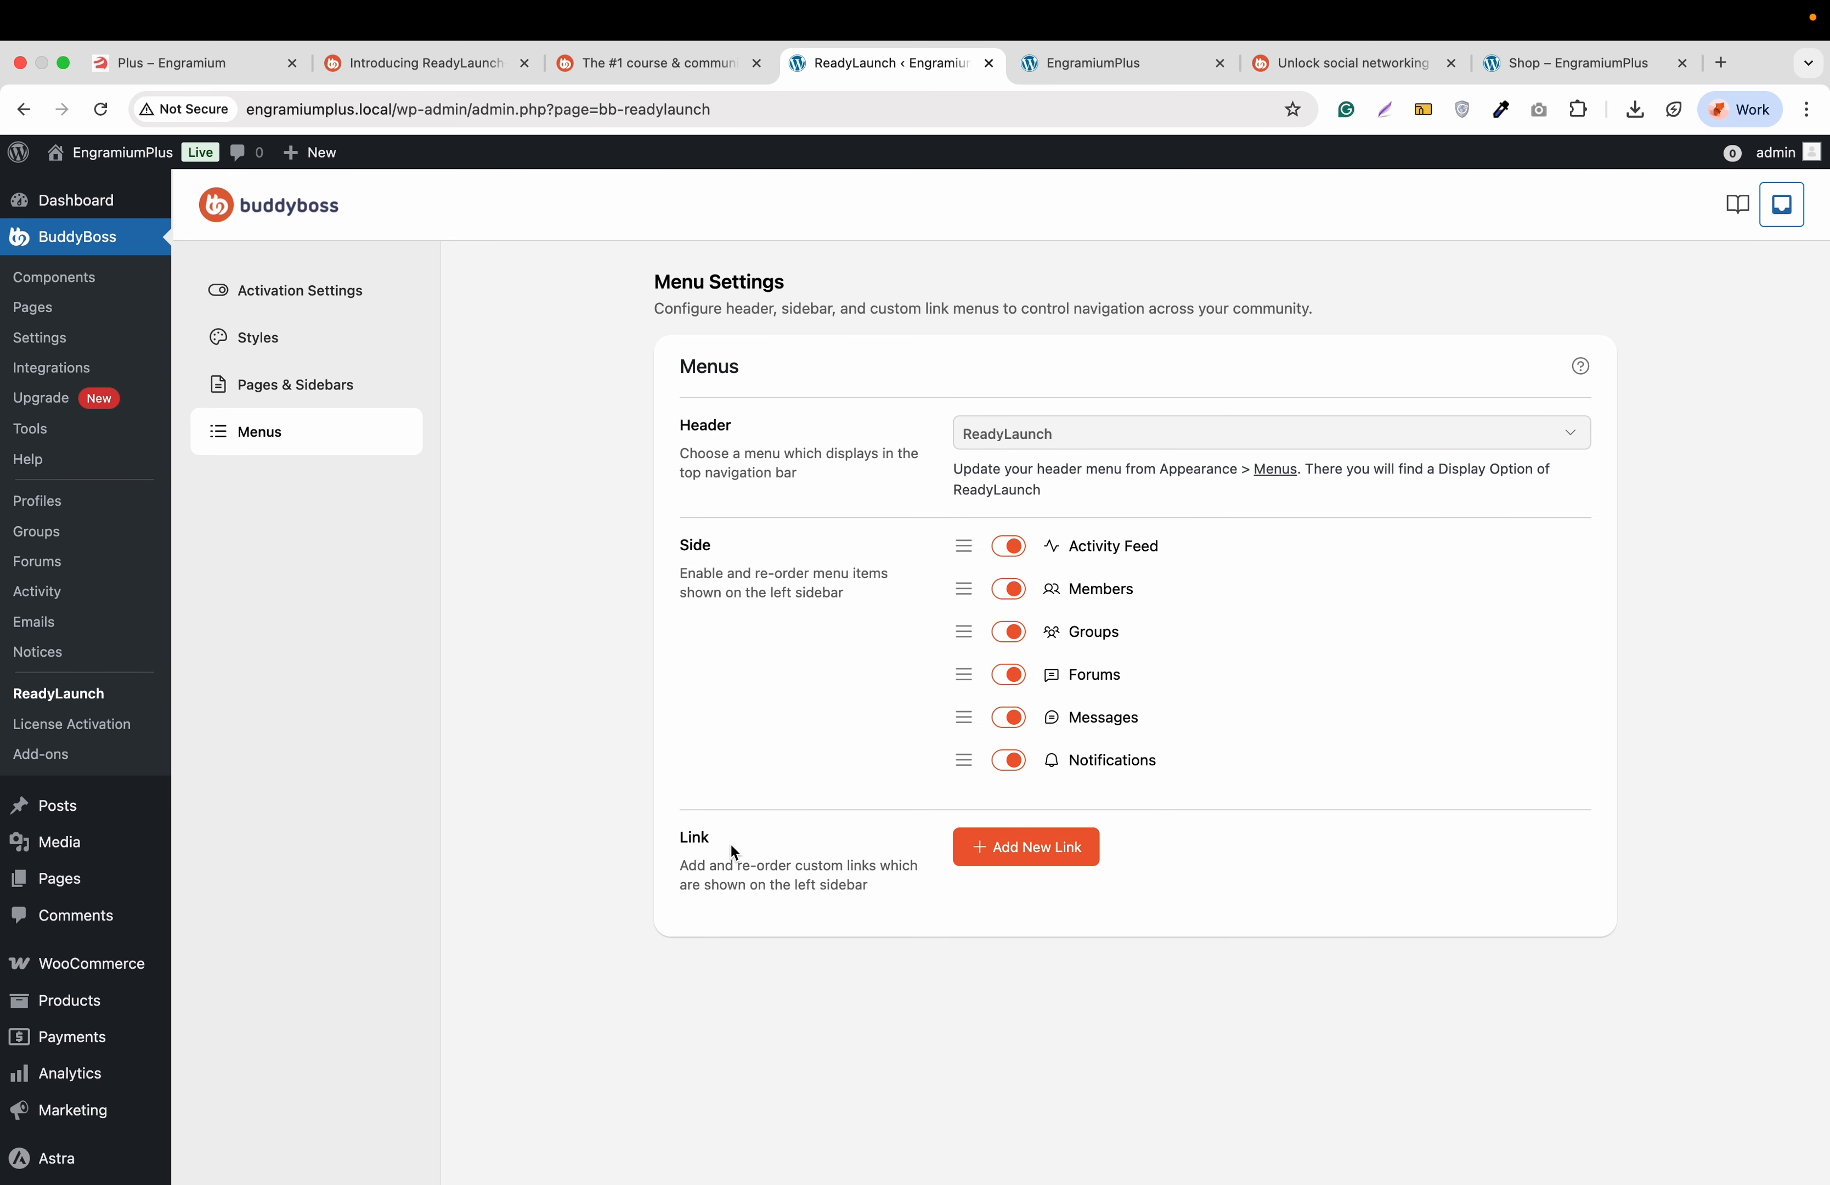
left_click(984, 862)
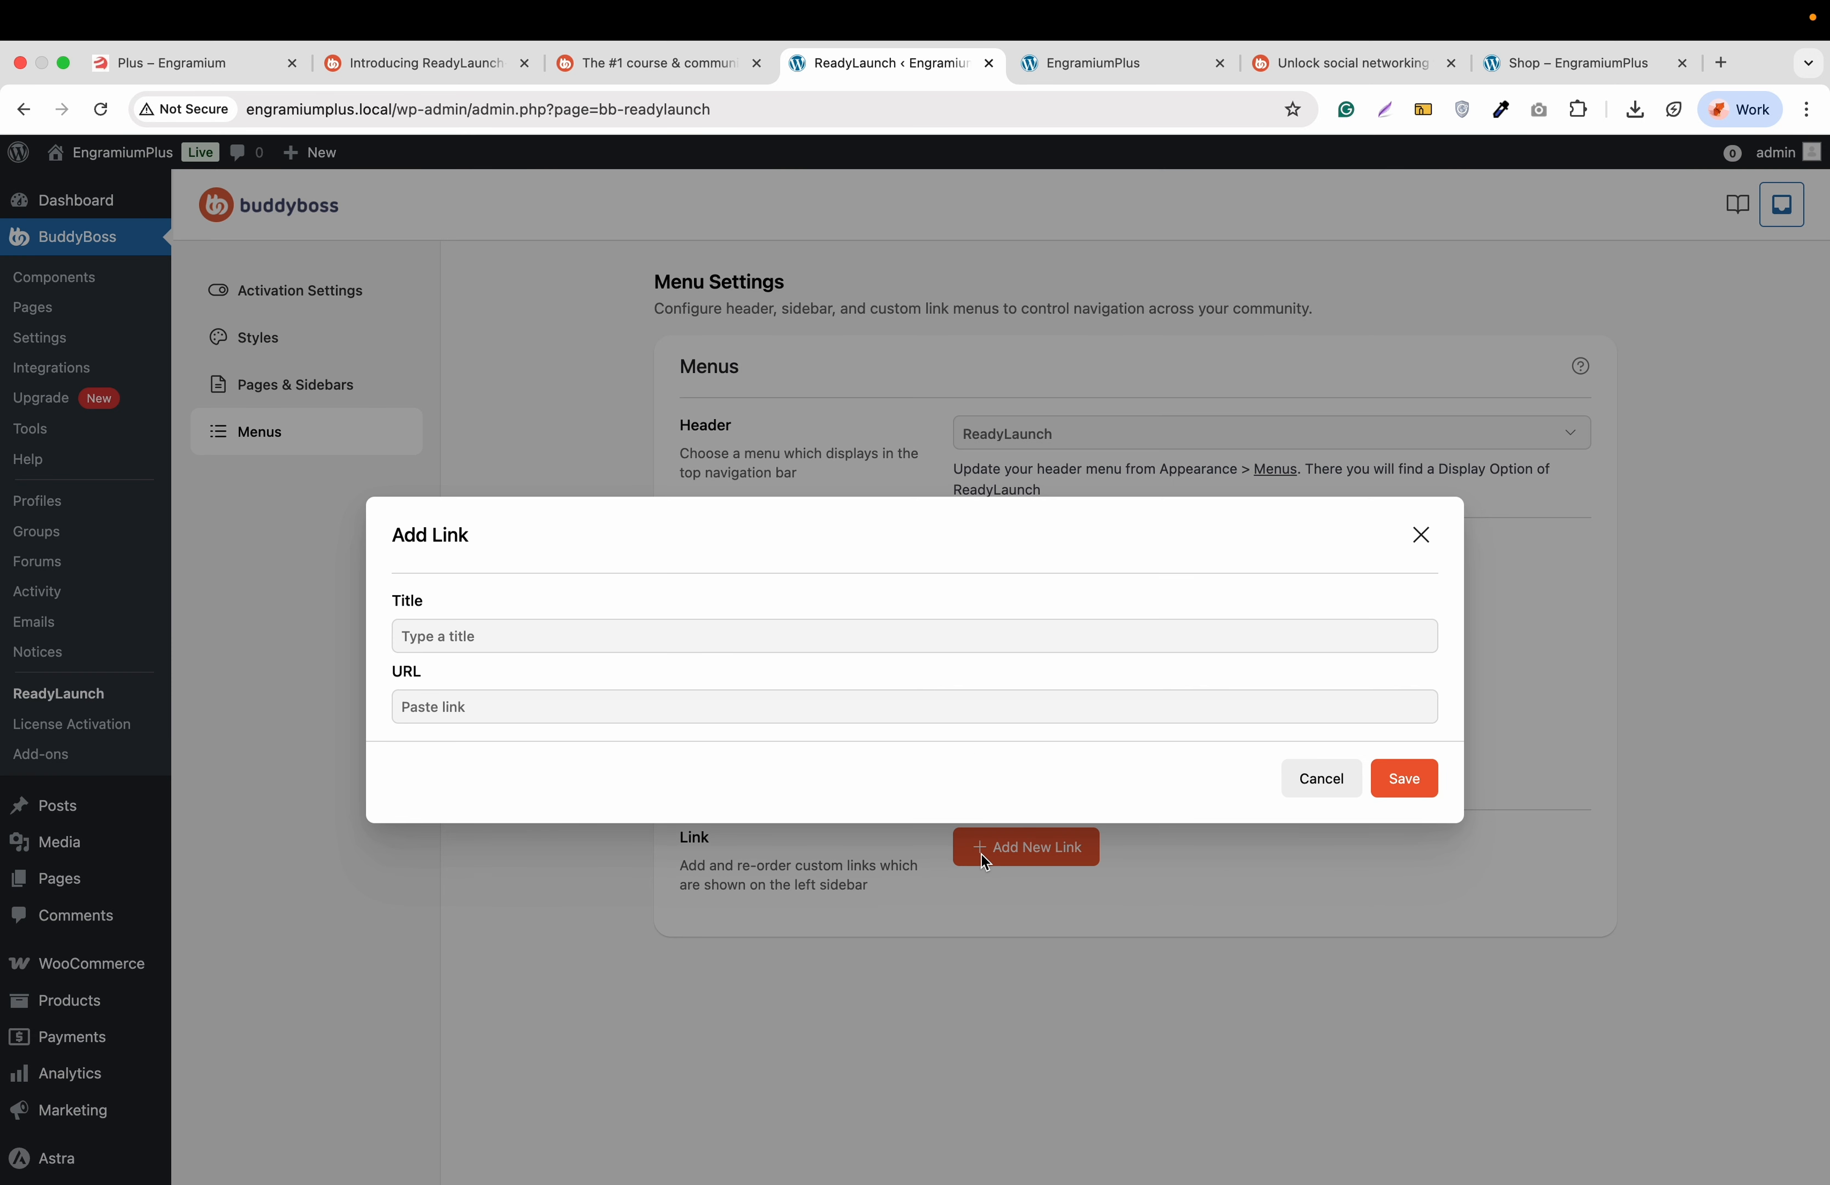
left_click(580, 631)
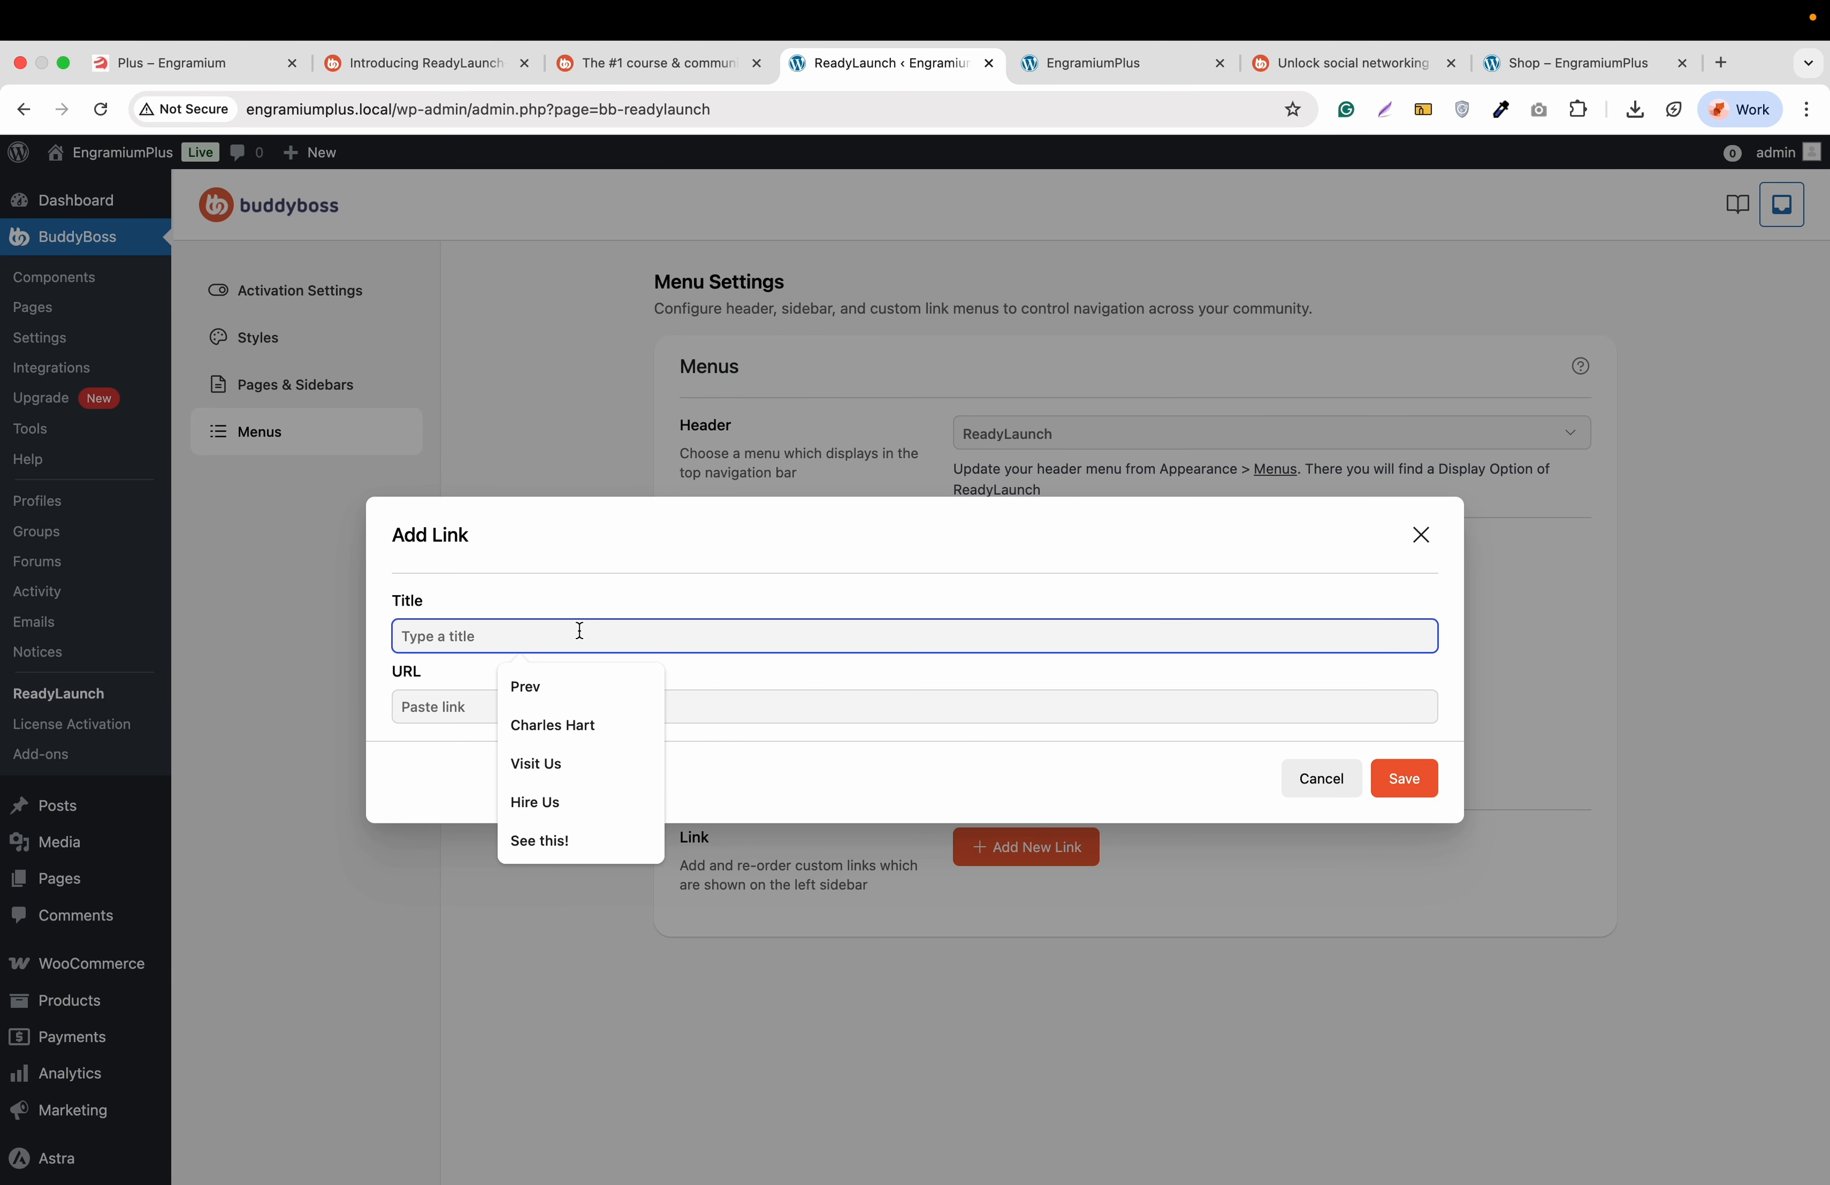
type("Shop")
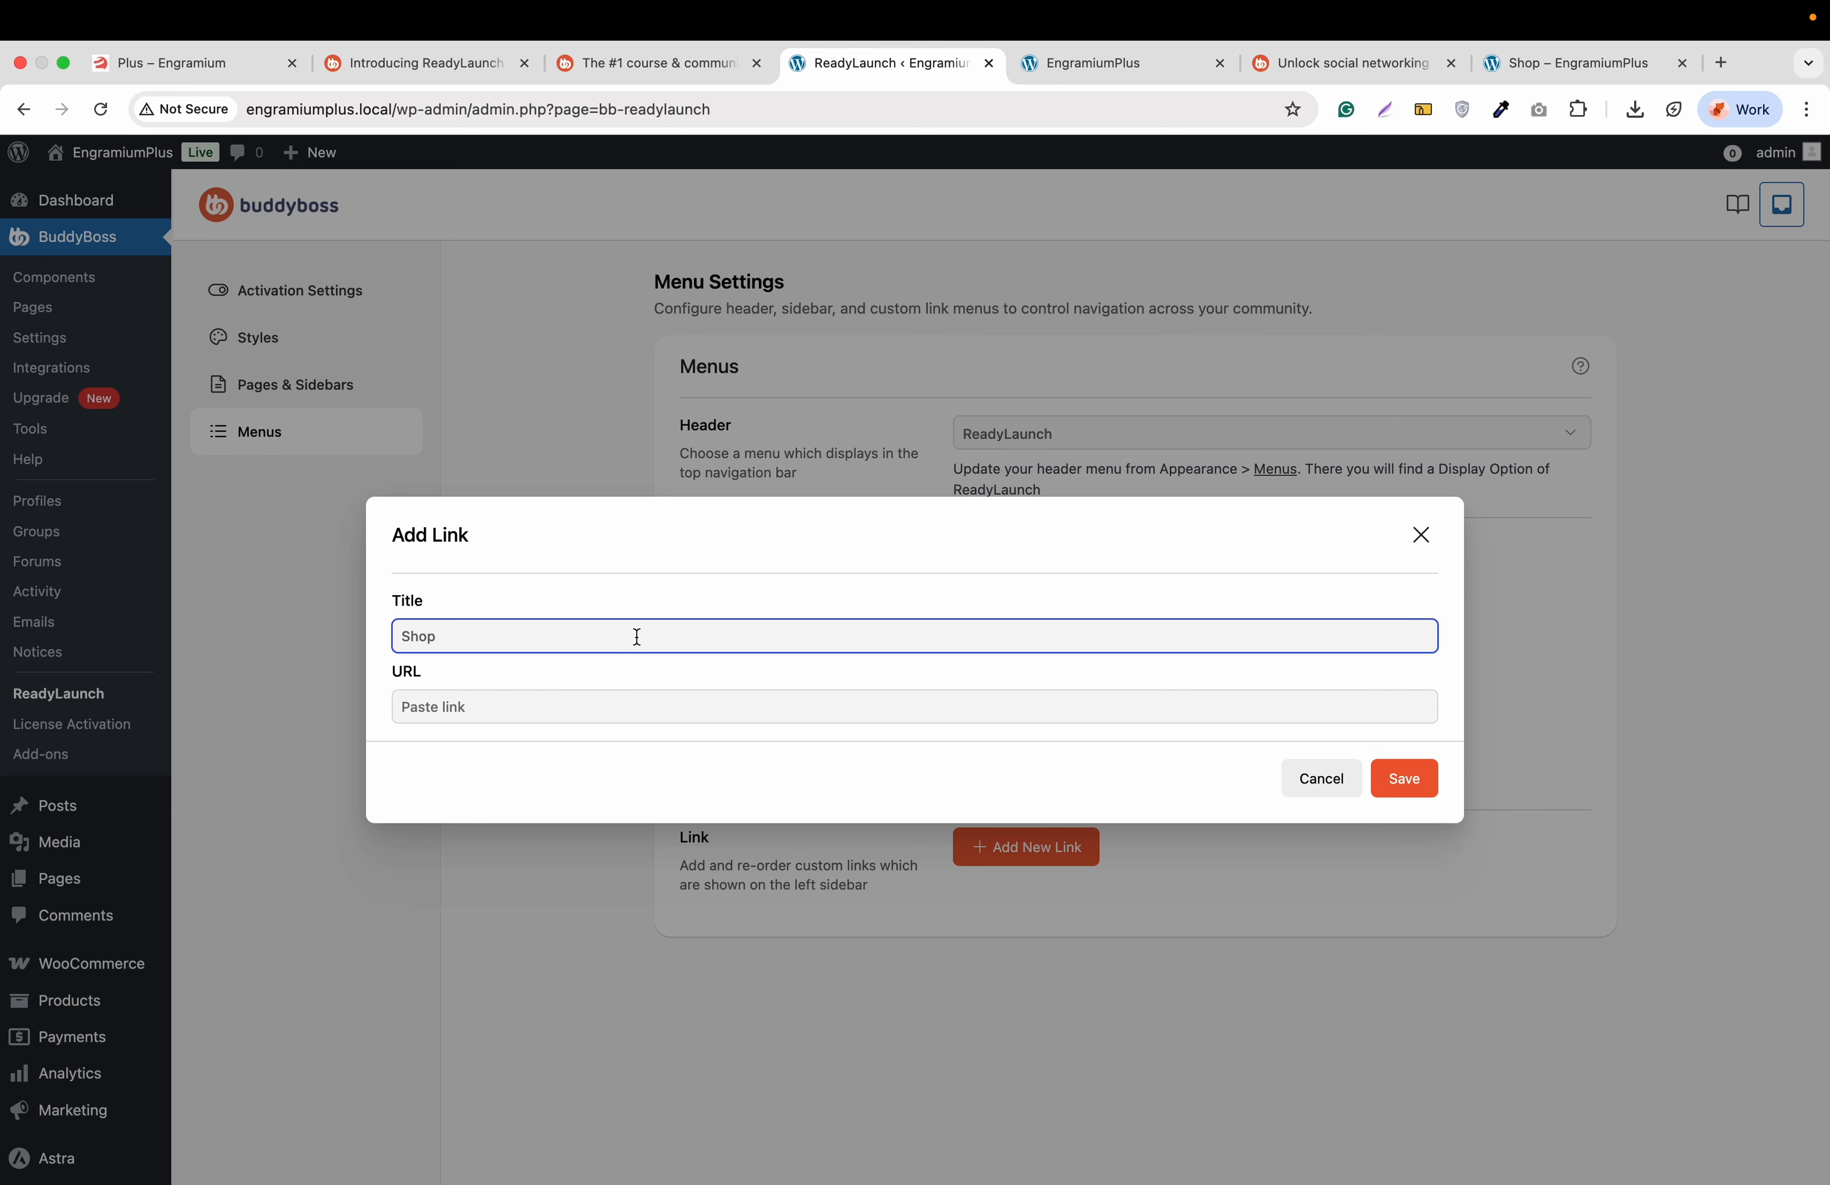
left_click(1565, 60)
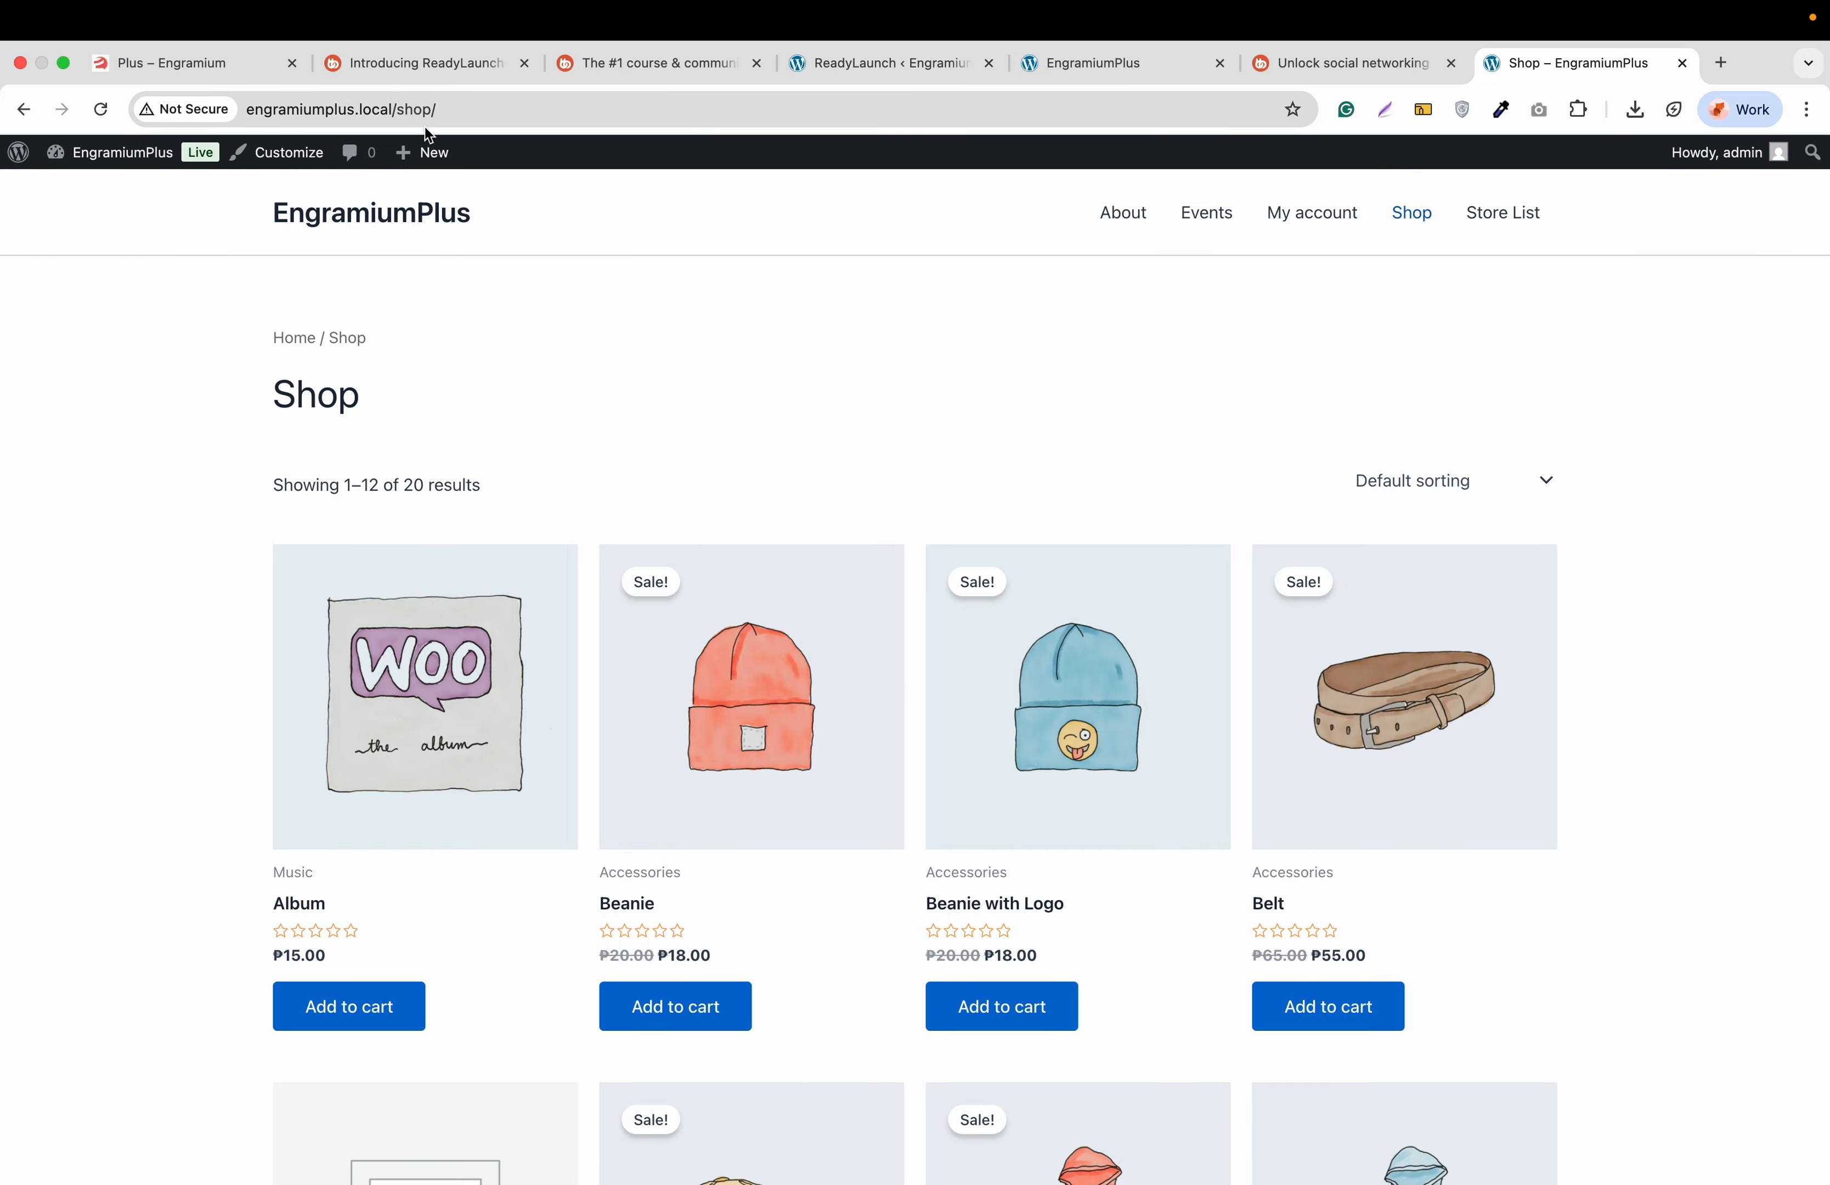
left_click(251, 107)
key("super+c")
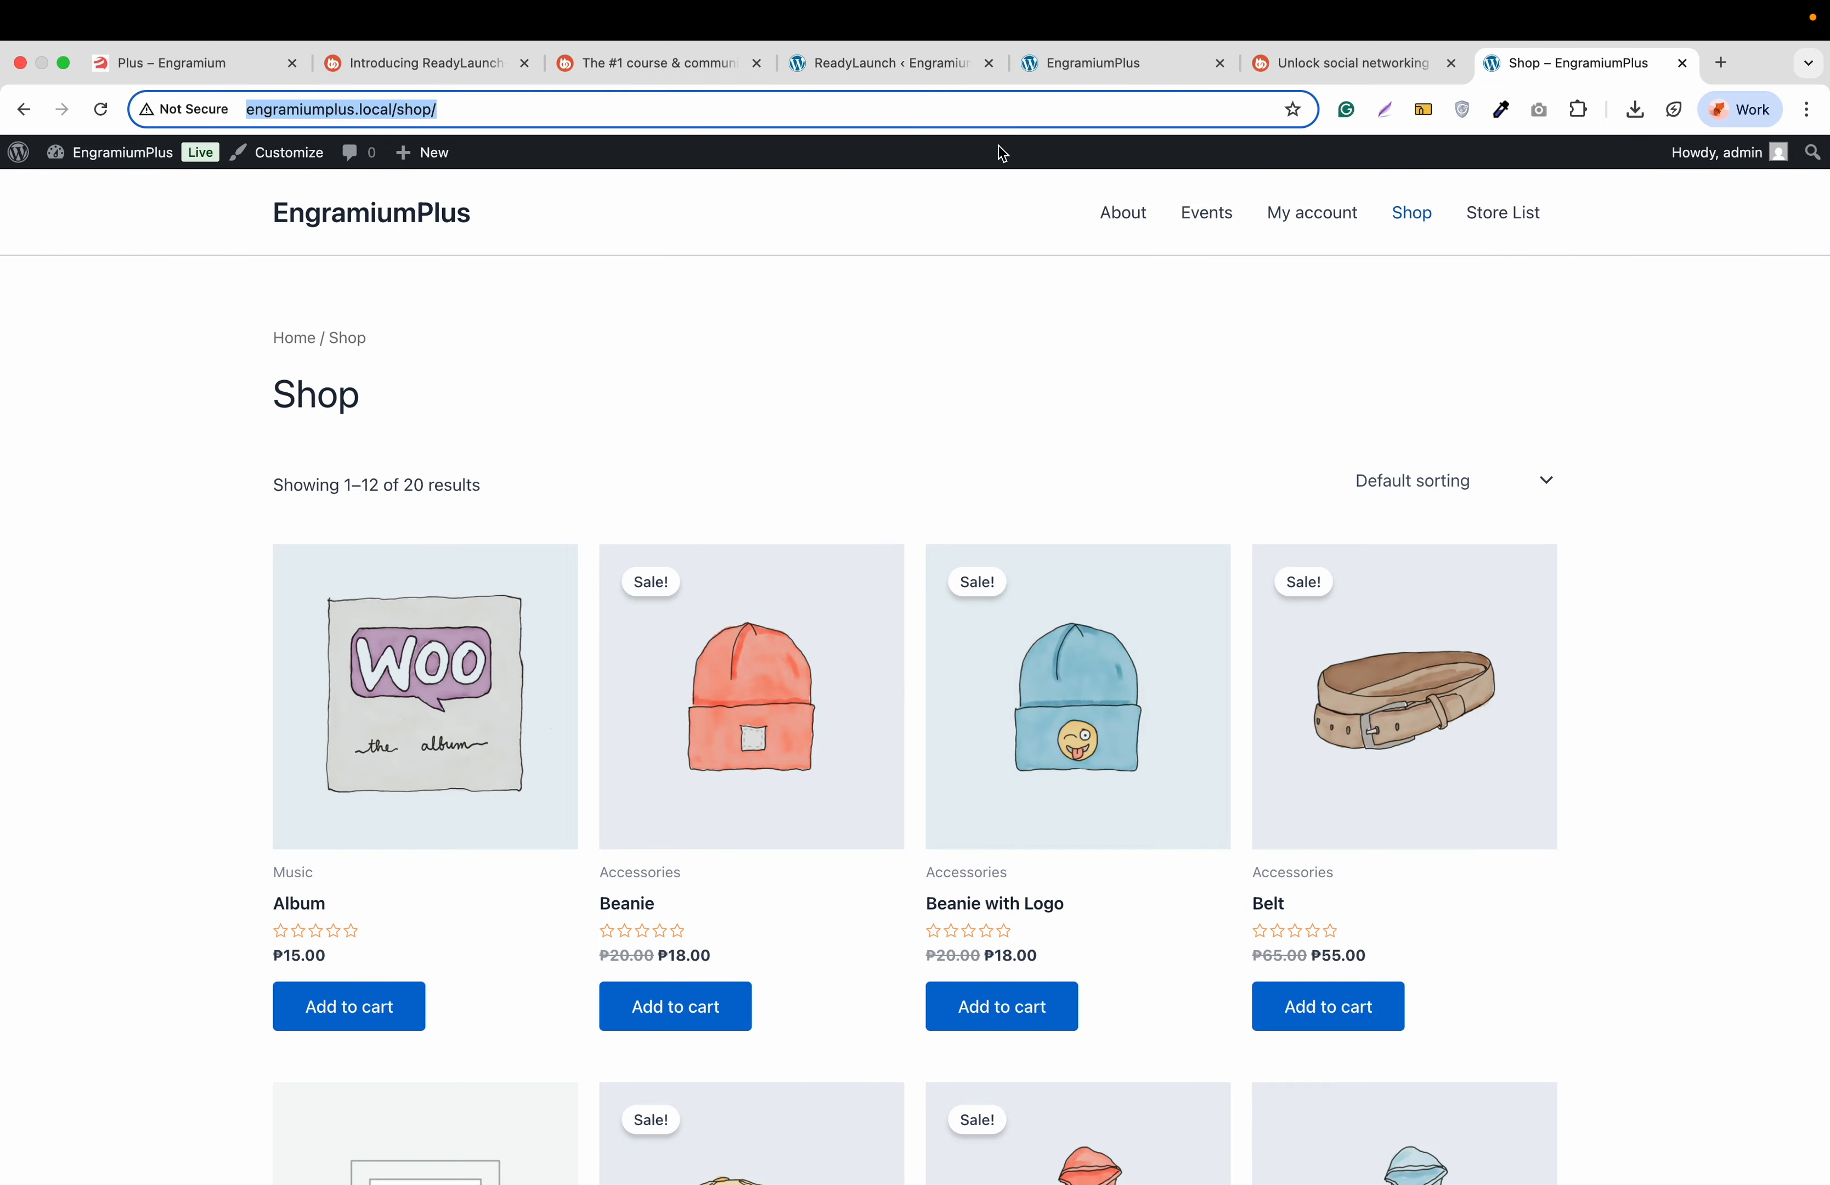
left_click(940, 65)
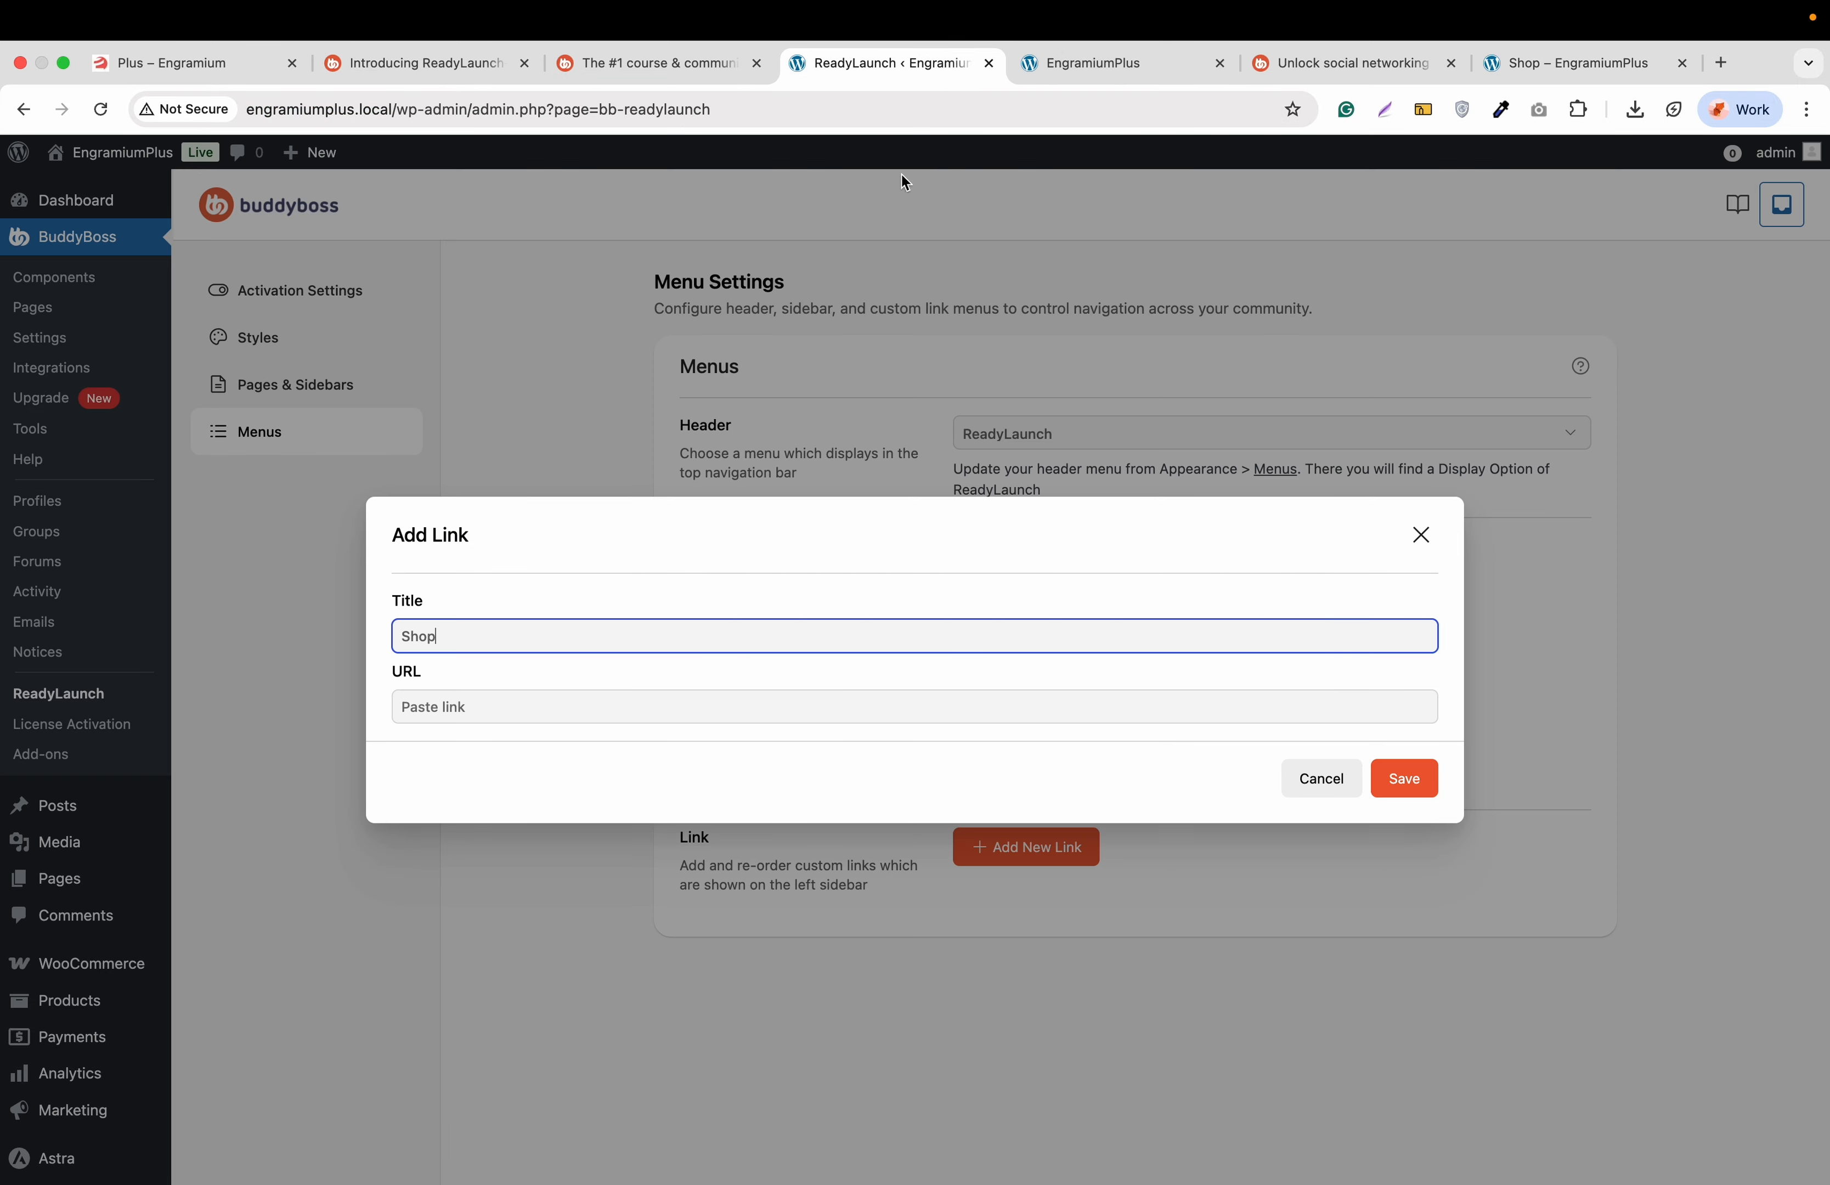
left_click(620, 705)
key("super+v")
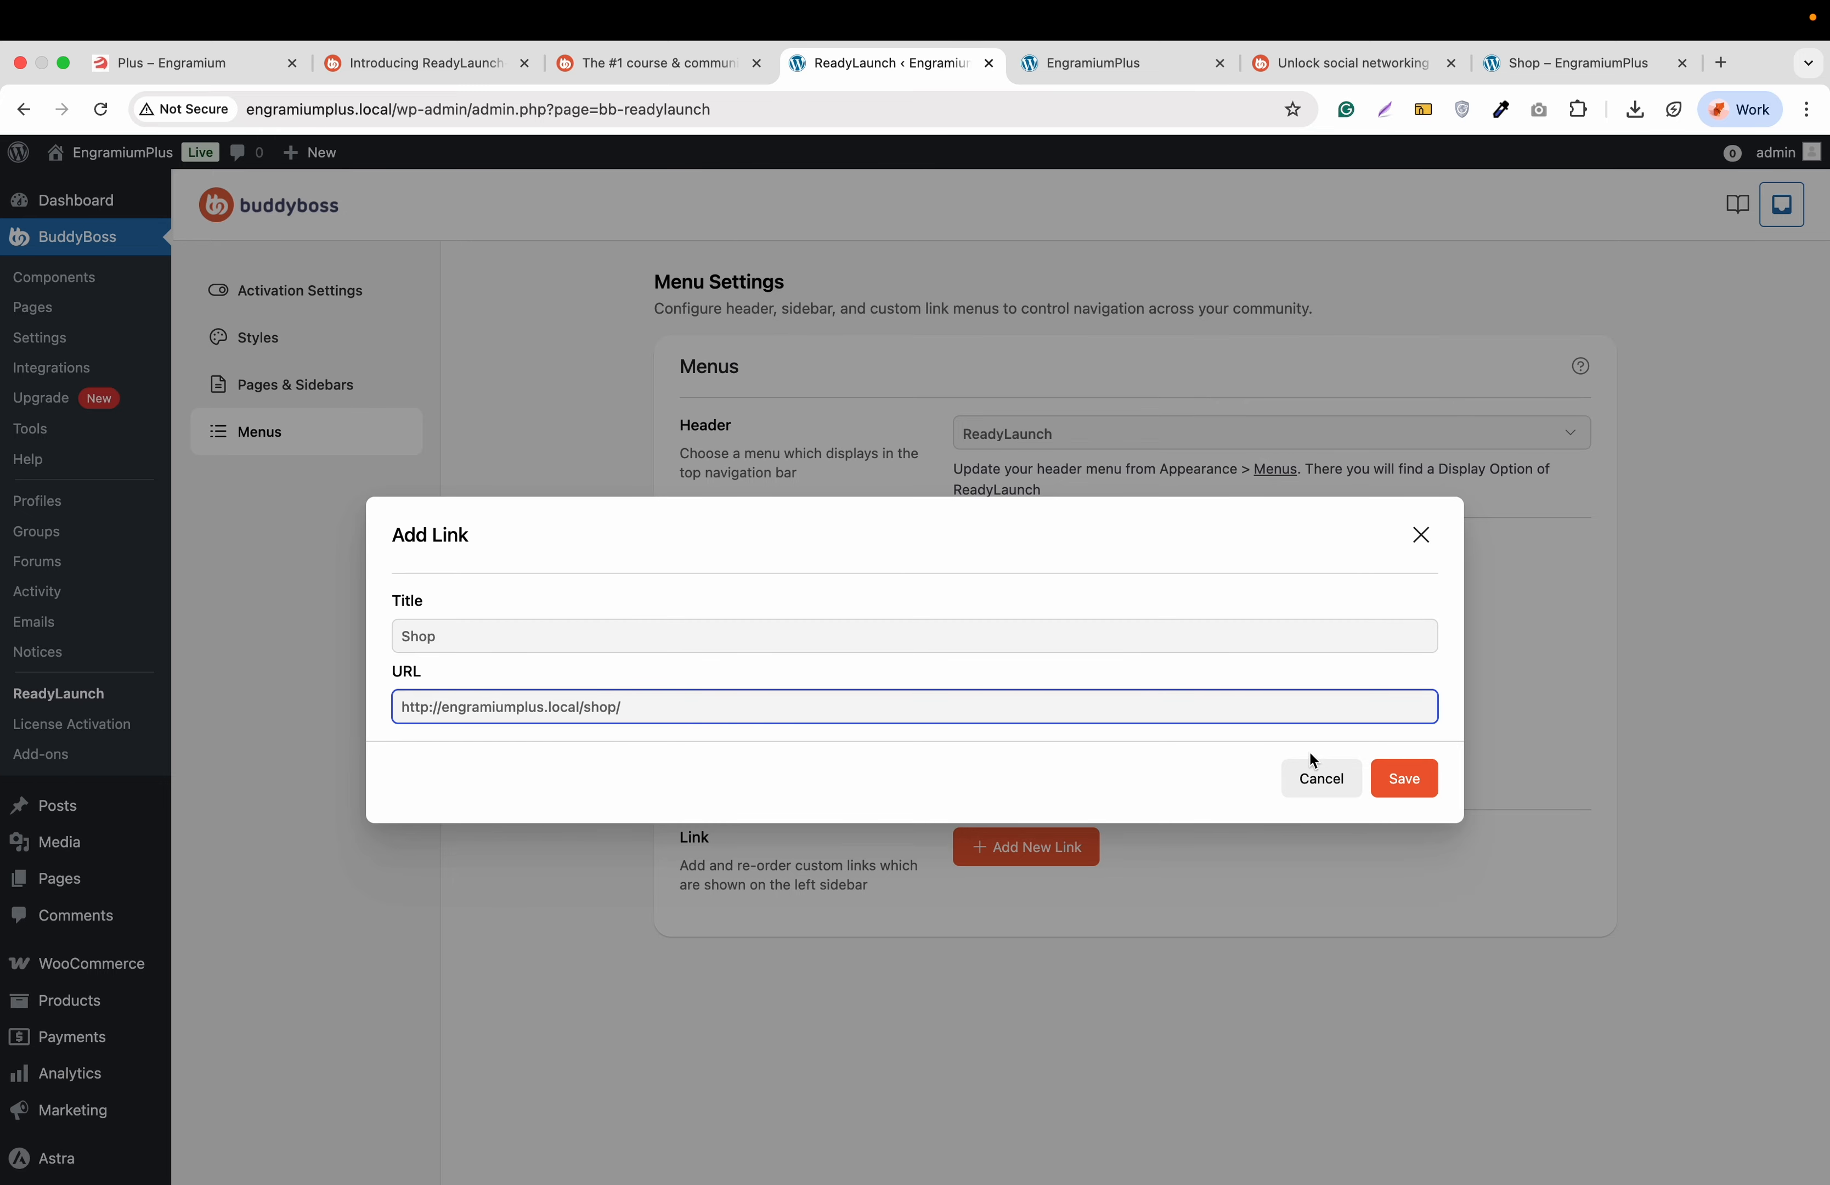
left_click(1398, 793)
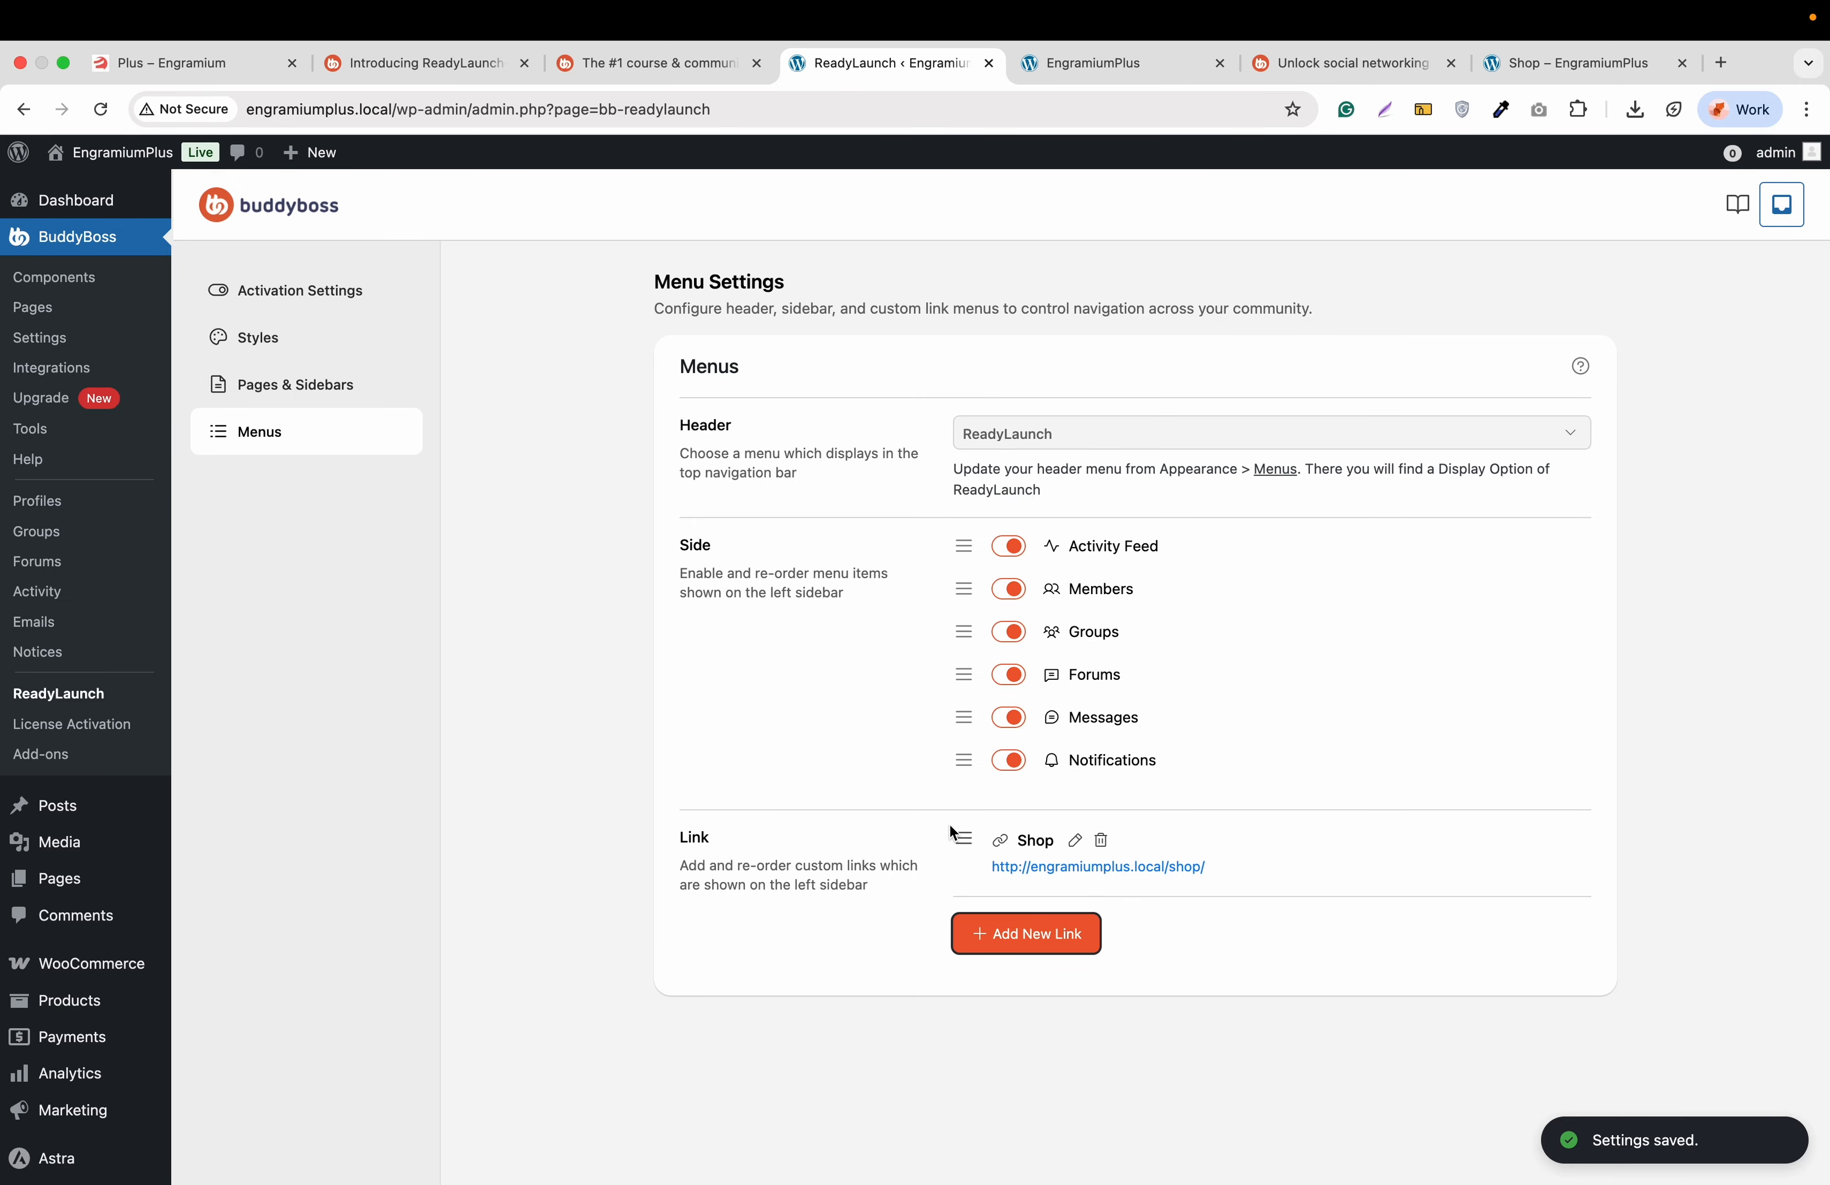
Switch the Login & Registration page styling off and back on in the Pages & Sidebars settings
left_click(292, 394)
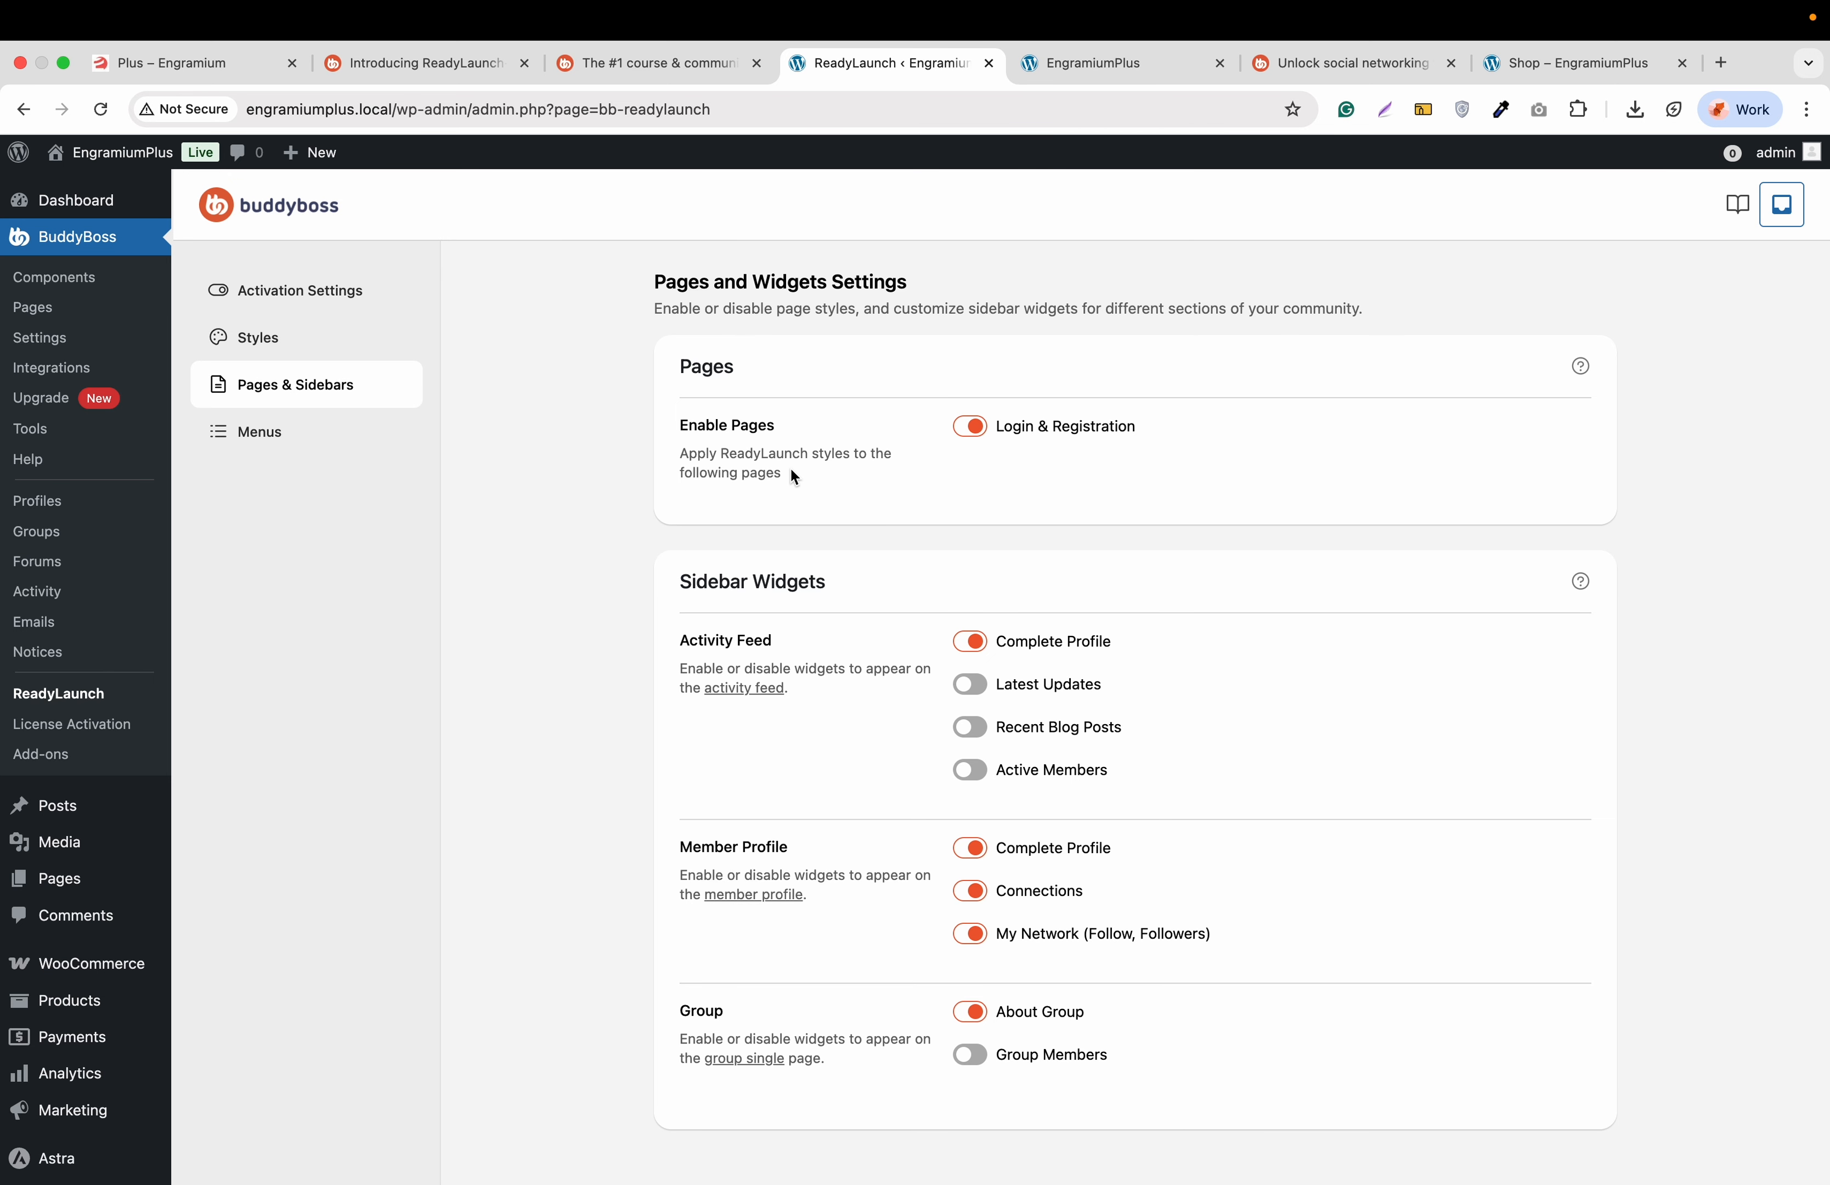
scroll(795, 478, "down", 2)
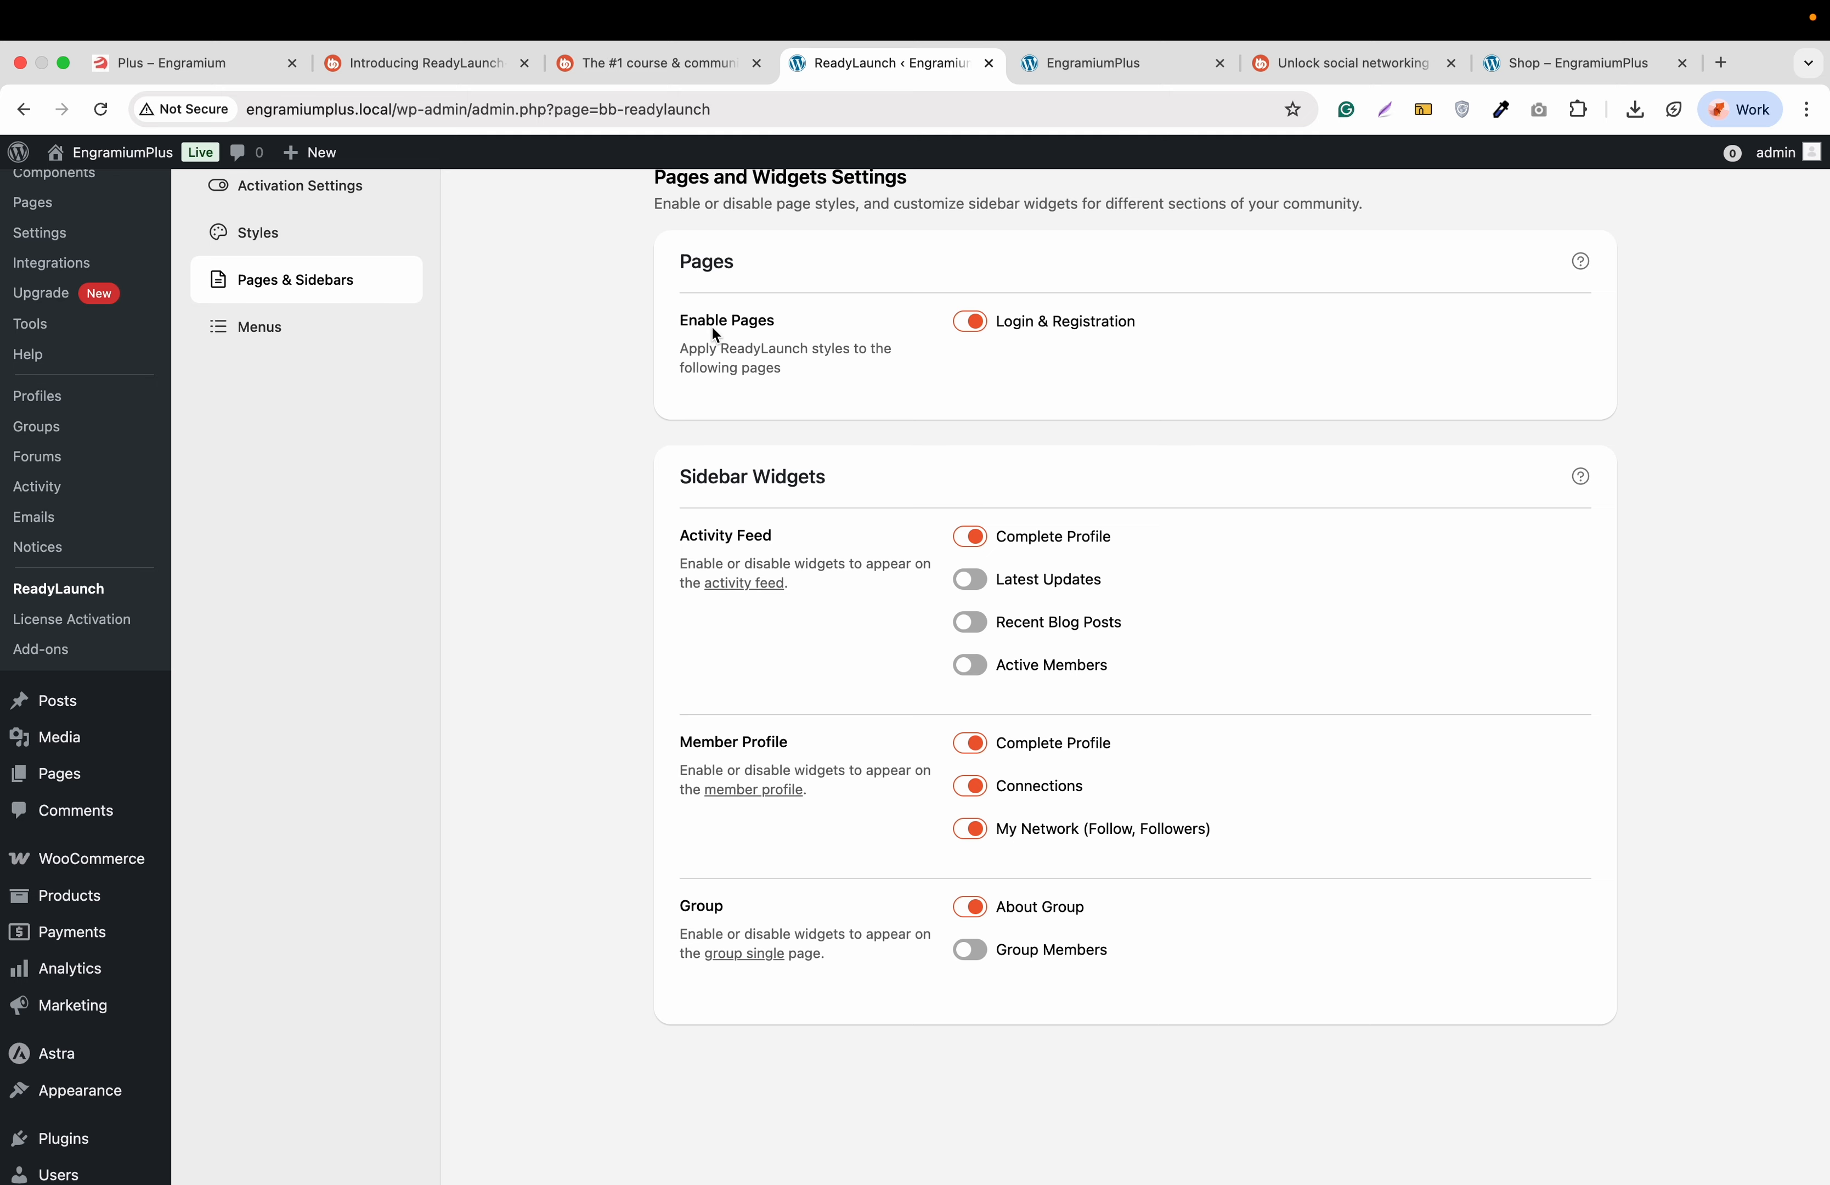
left_click(966, 324)
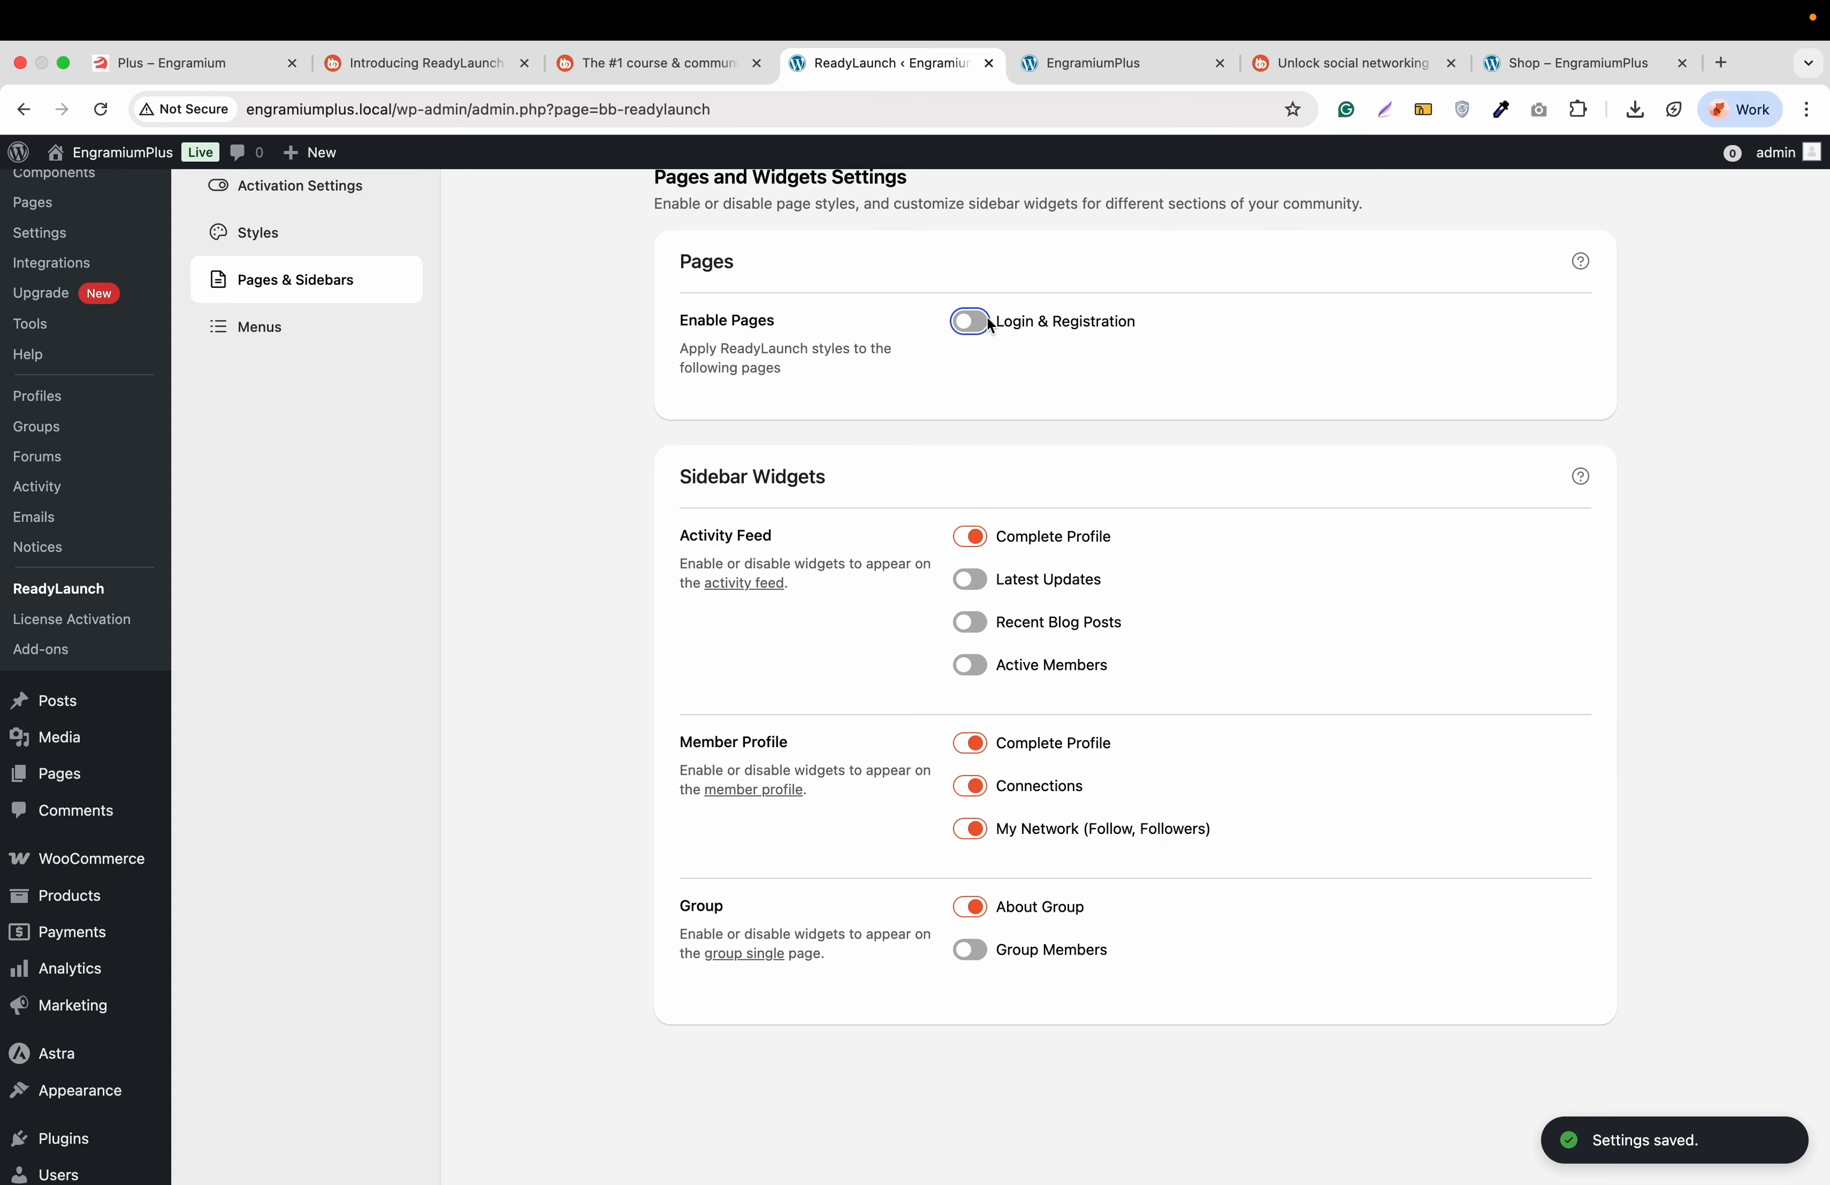
left_click(969, 321)
scroll(682, 488, "up", 1)
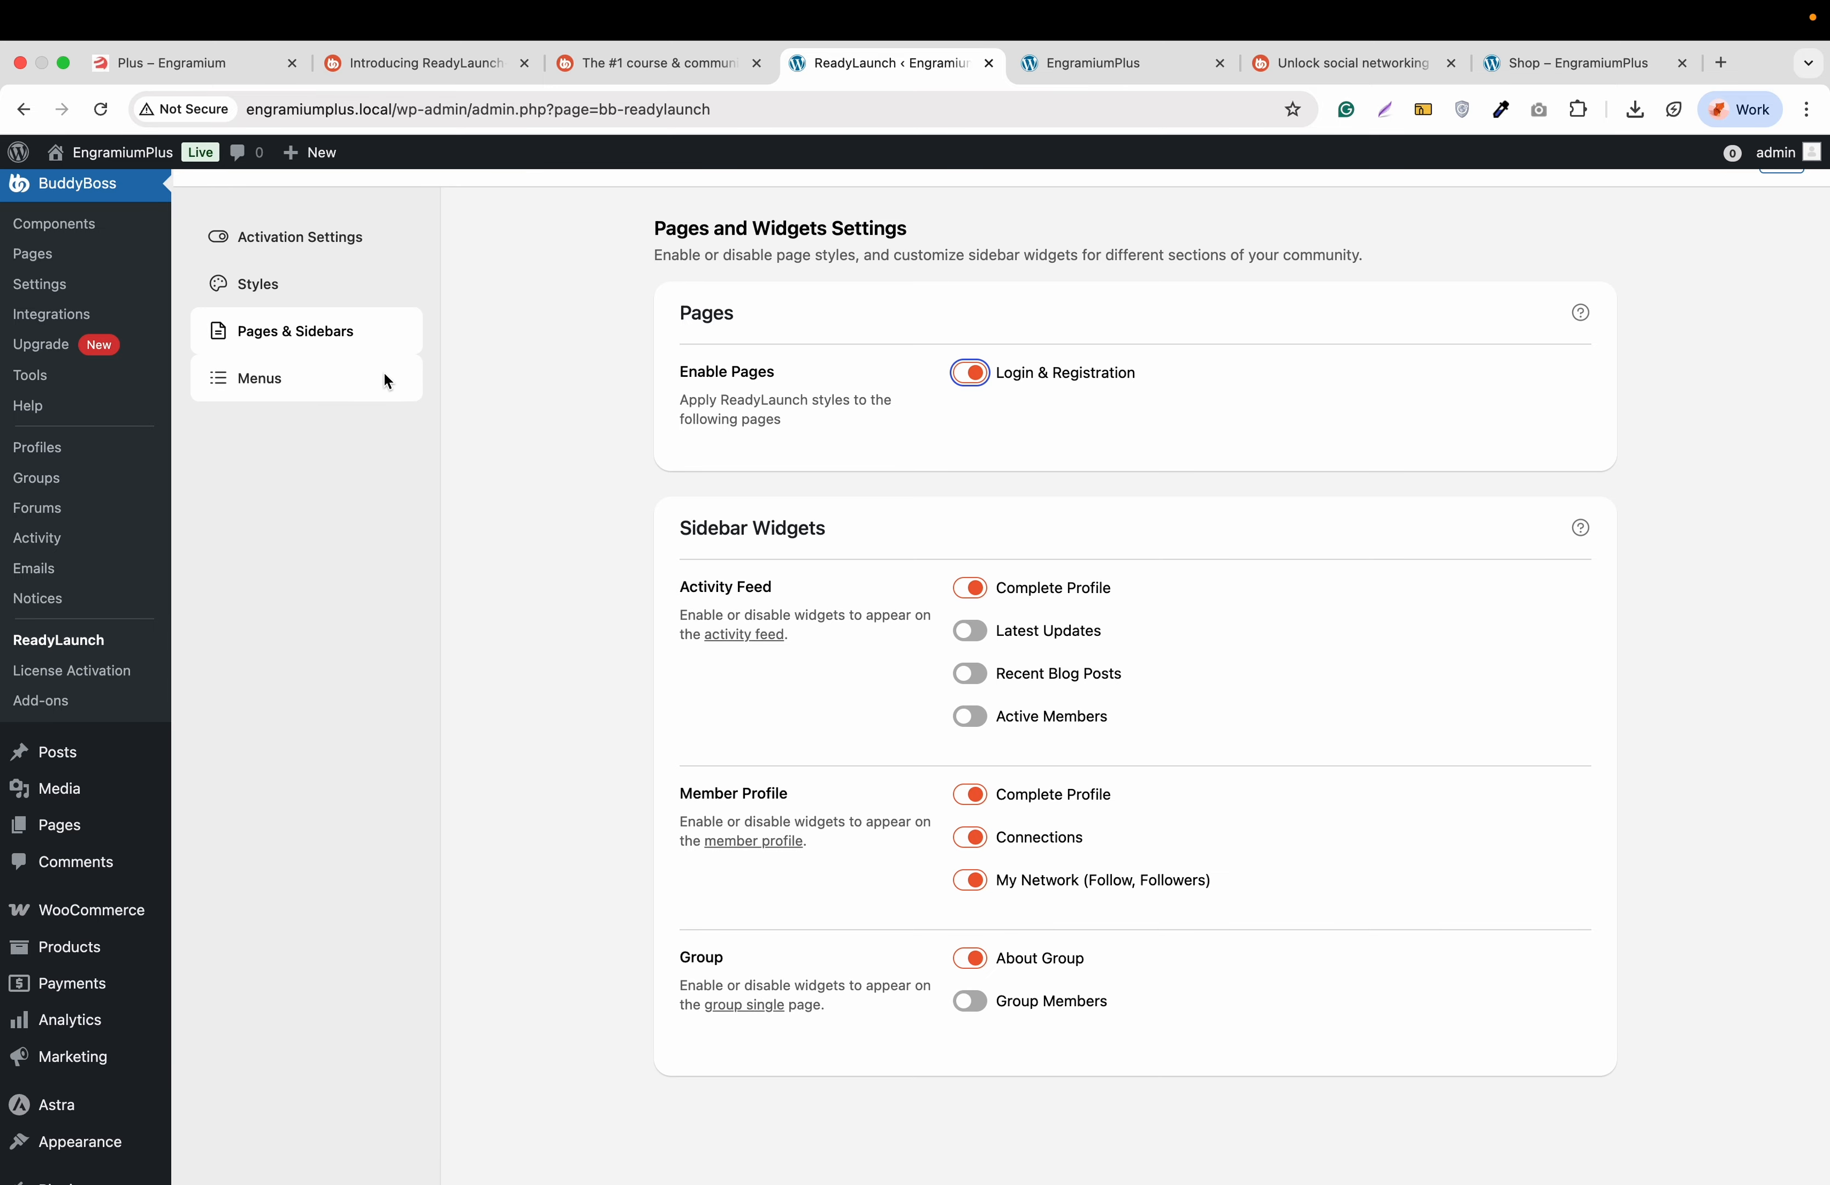
Open the BuddyBoss component Pages settings and view the Members and Activity Feeds pages in new browser tabs
left_click(42, 259)
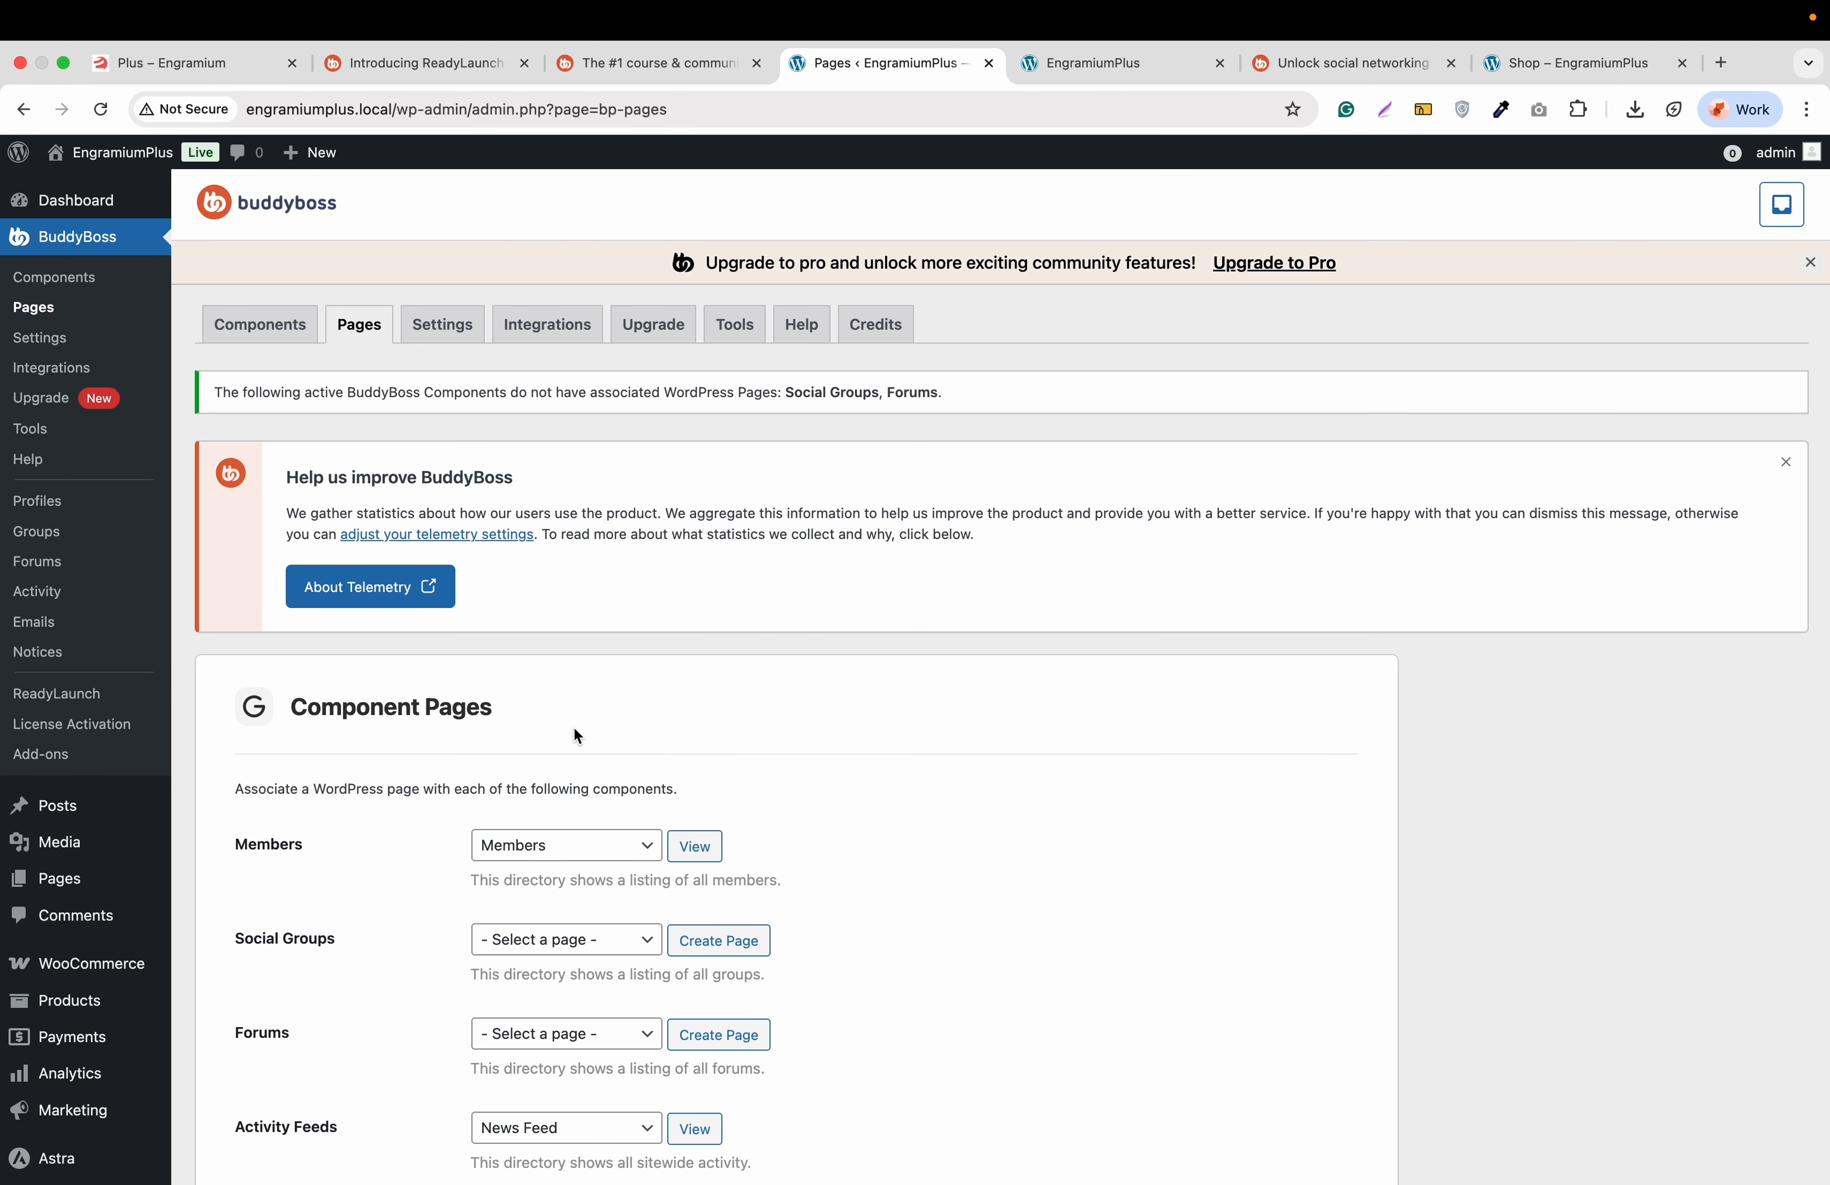
scroll(577, 729, "down", 4)
right_click(706, 633)
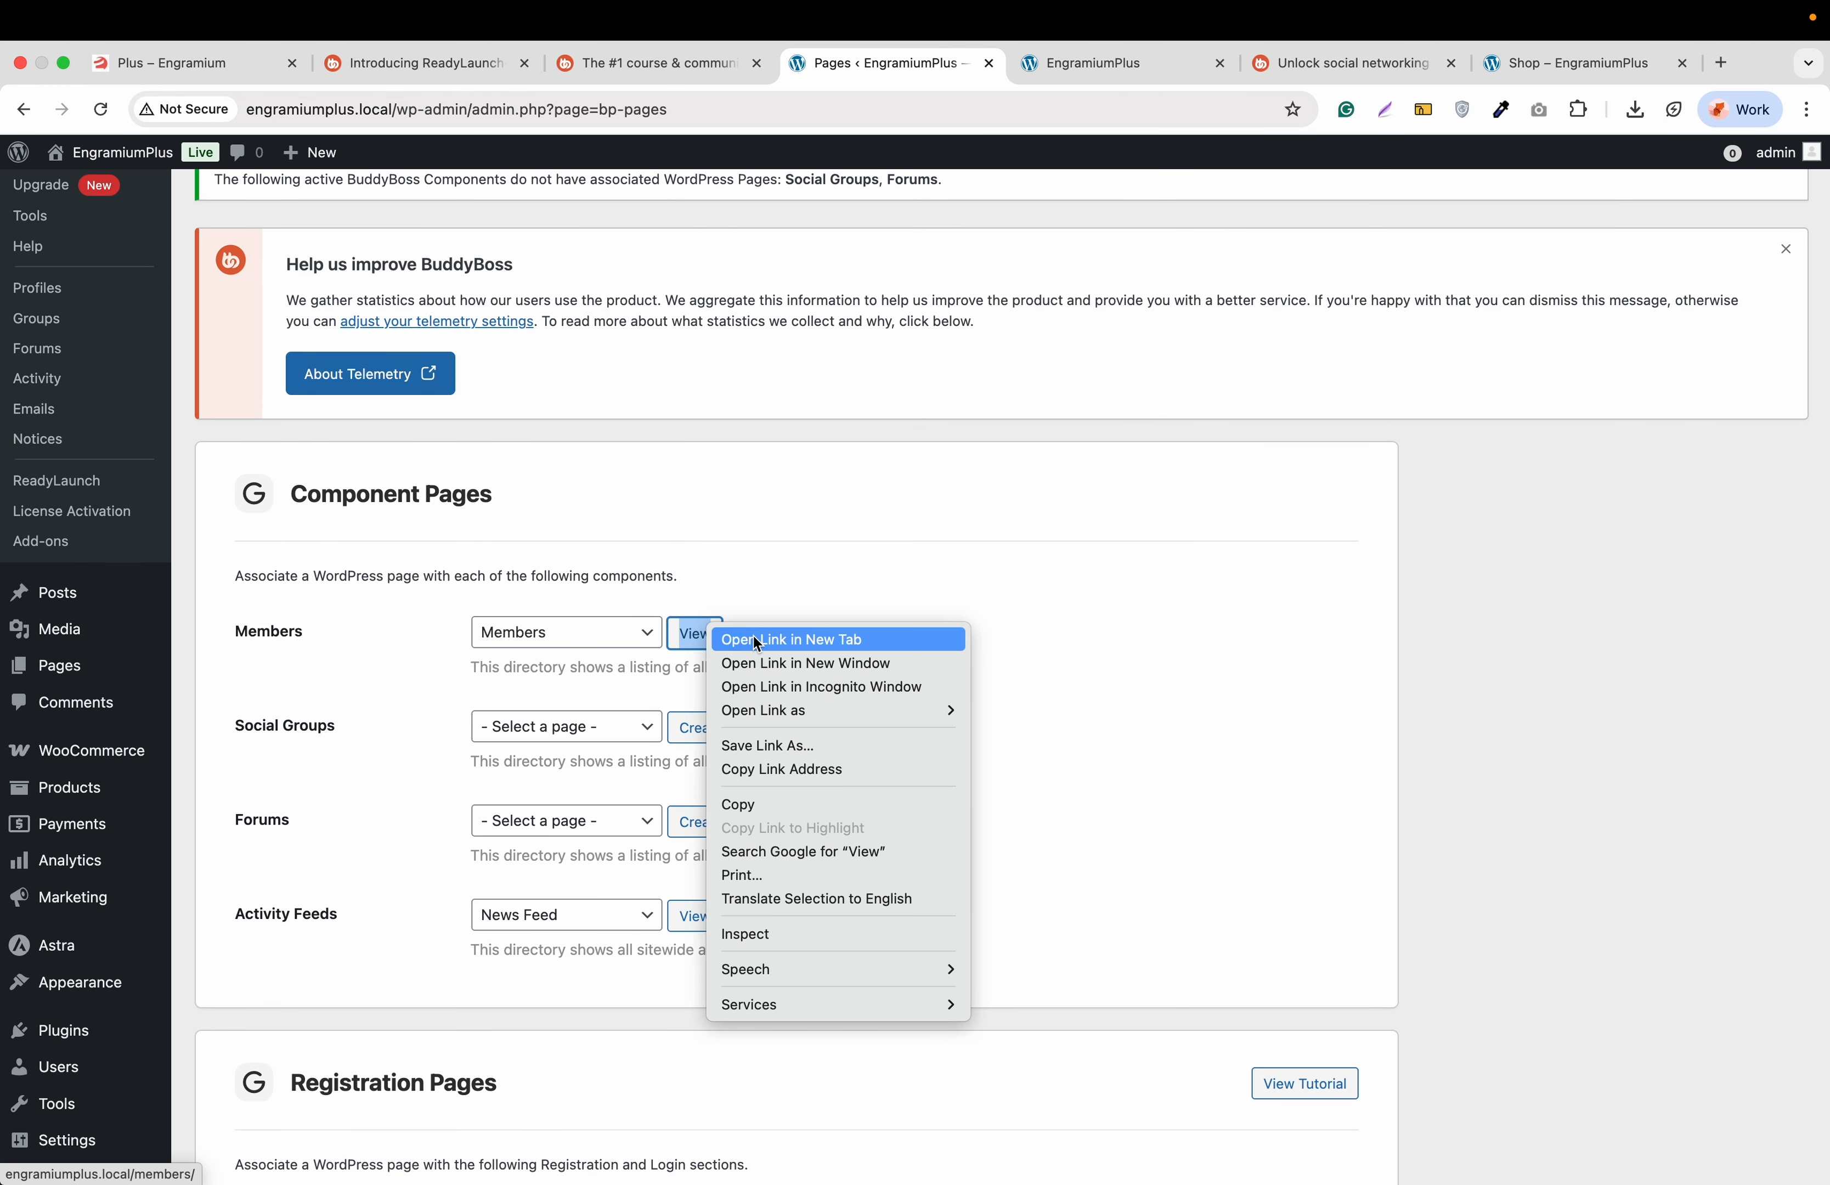
left_click(753, 642)
right_click(715, 917)
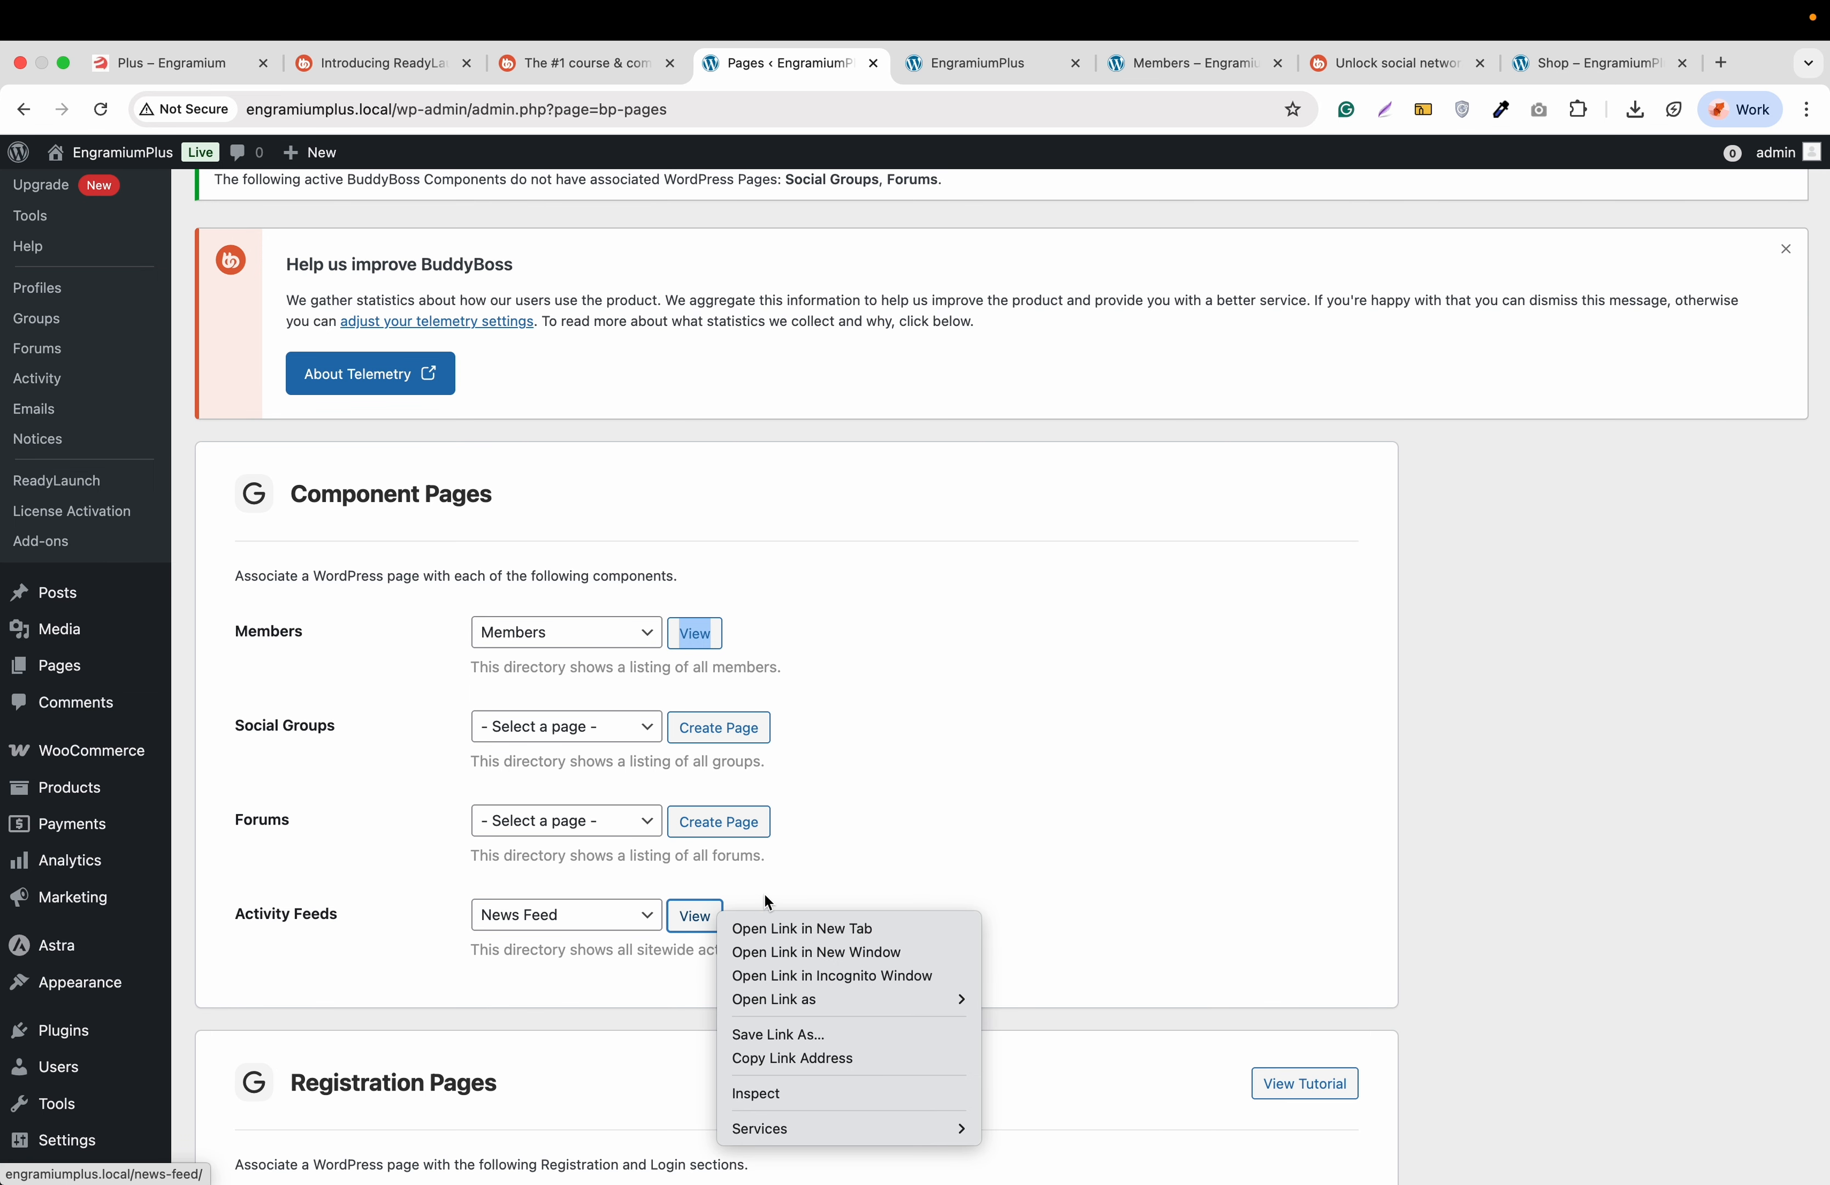
left_click(814, 924)
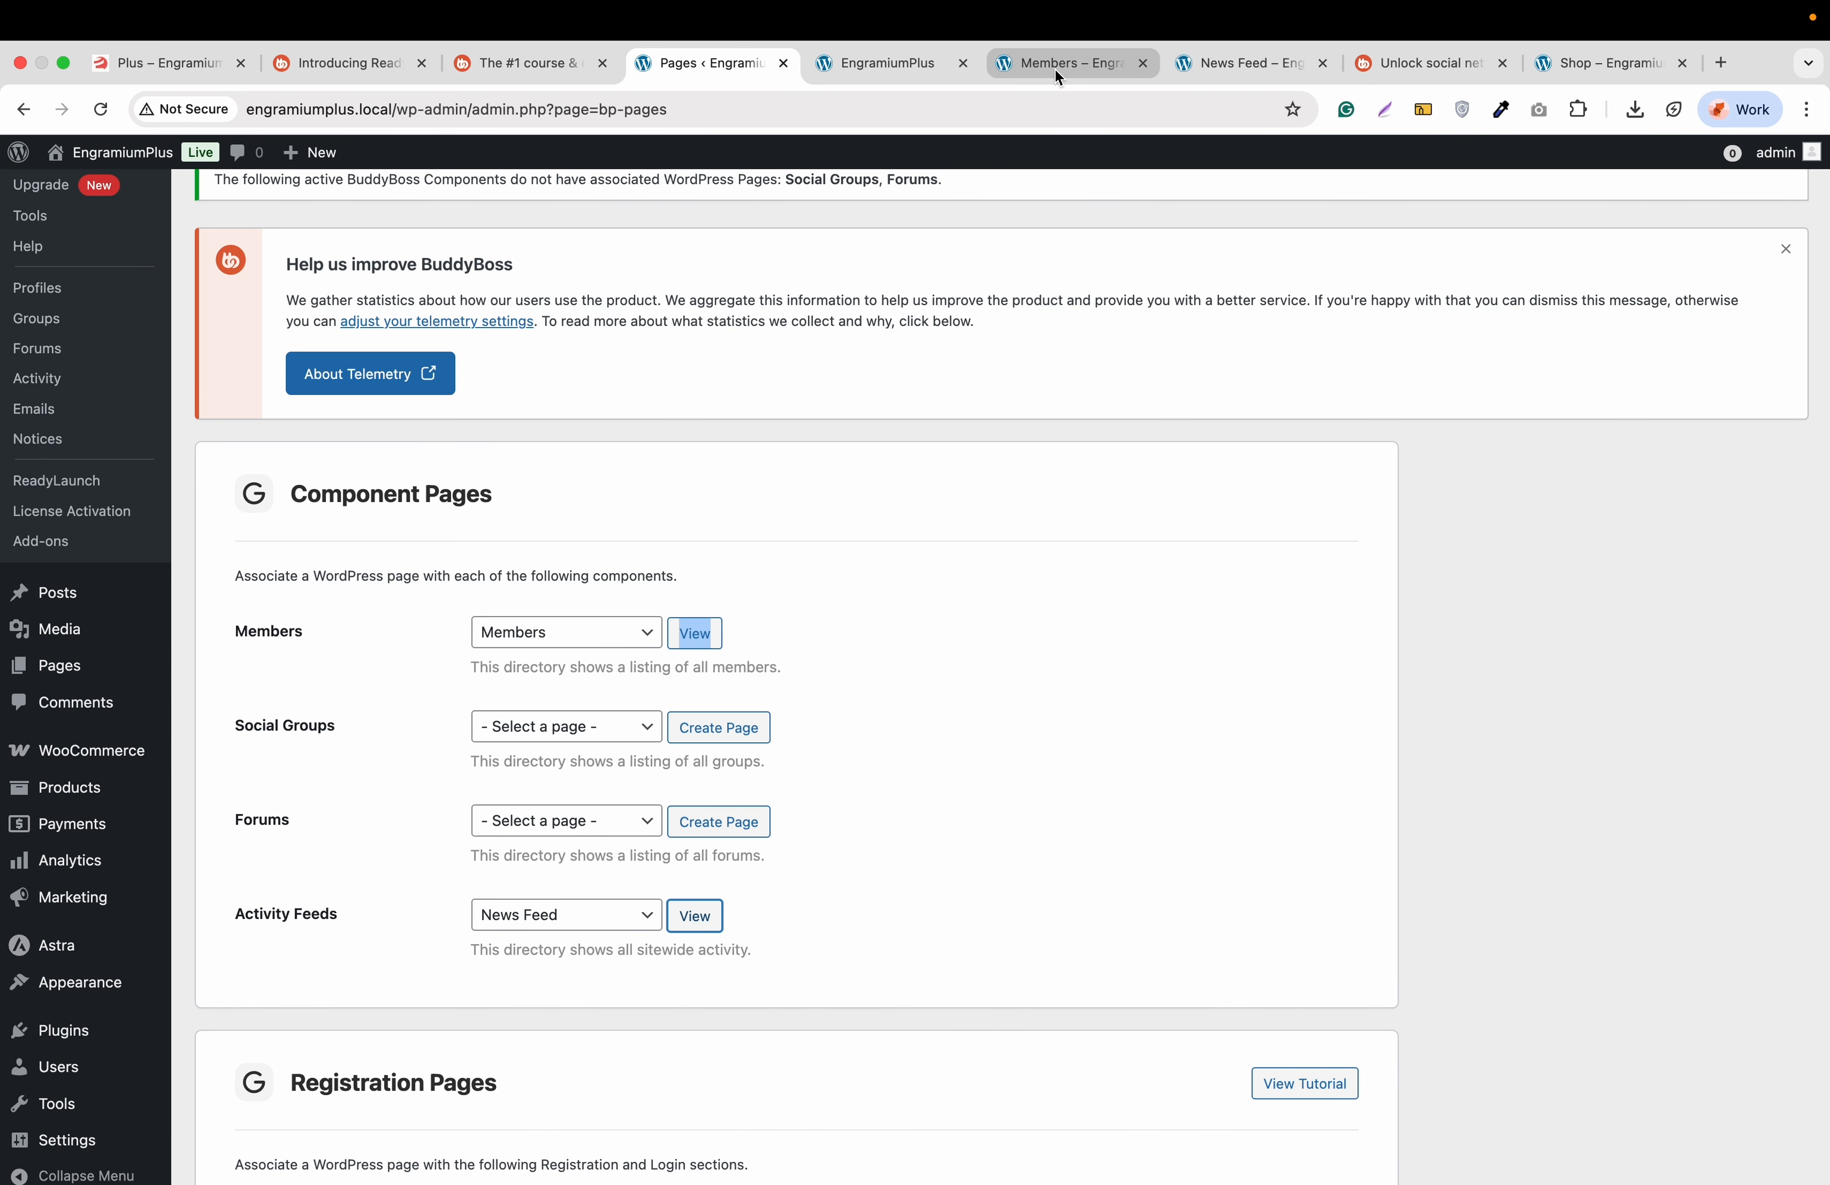
left_click(1054, 64)
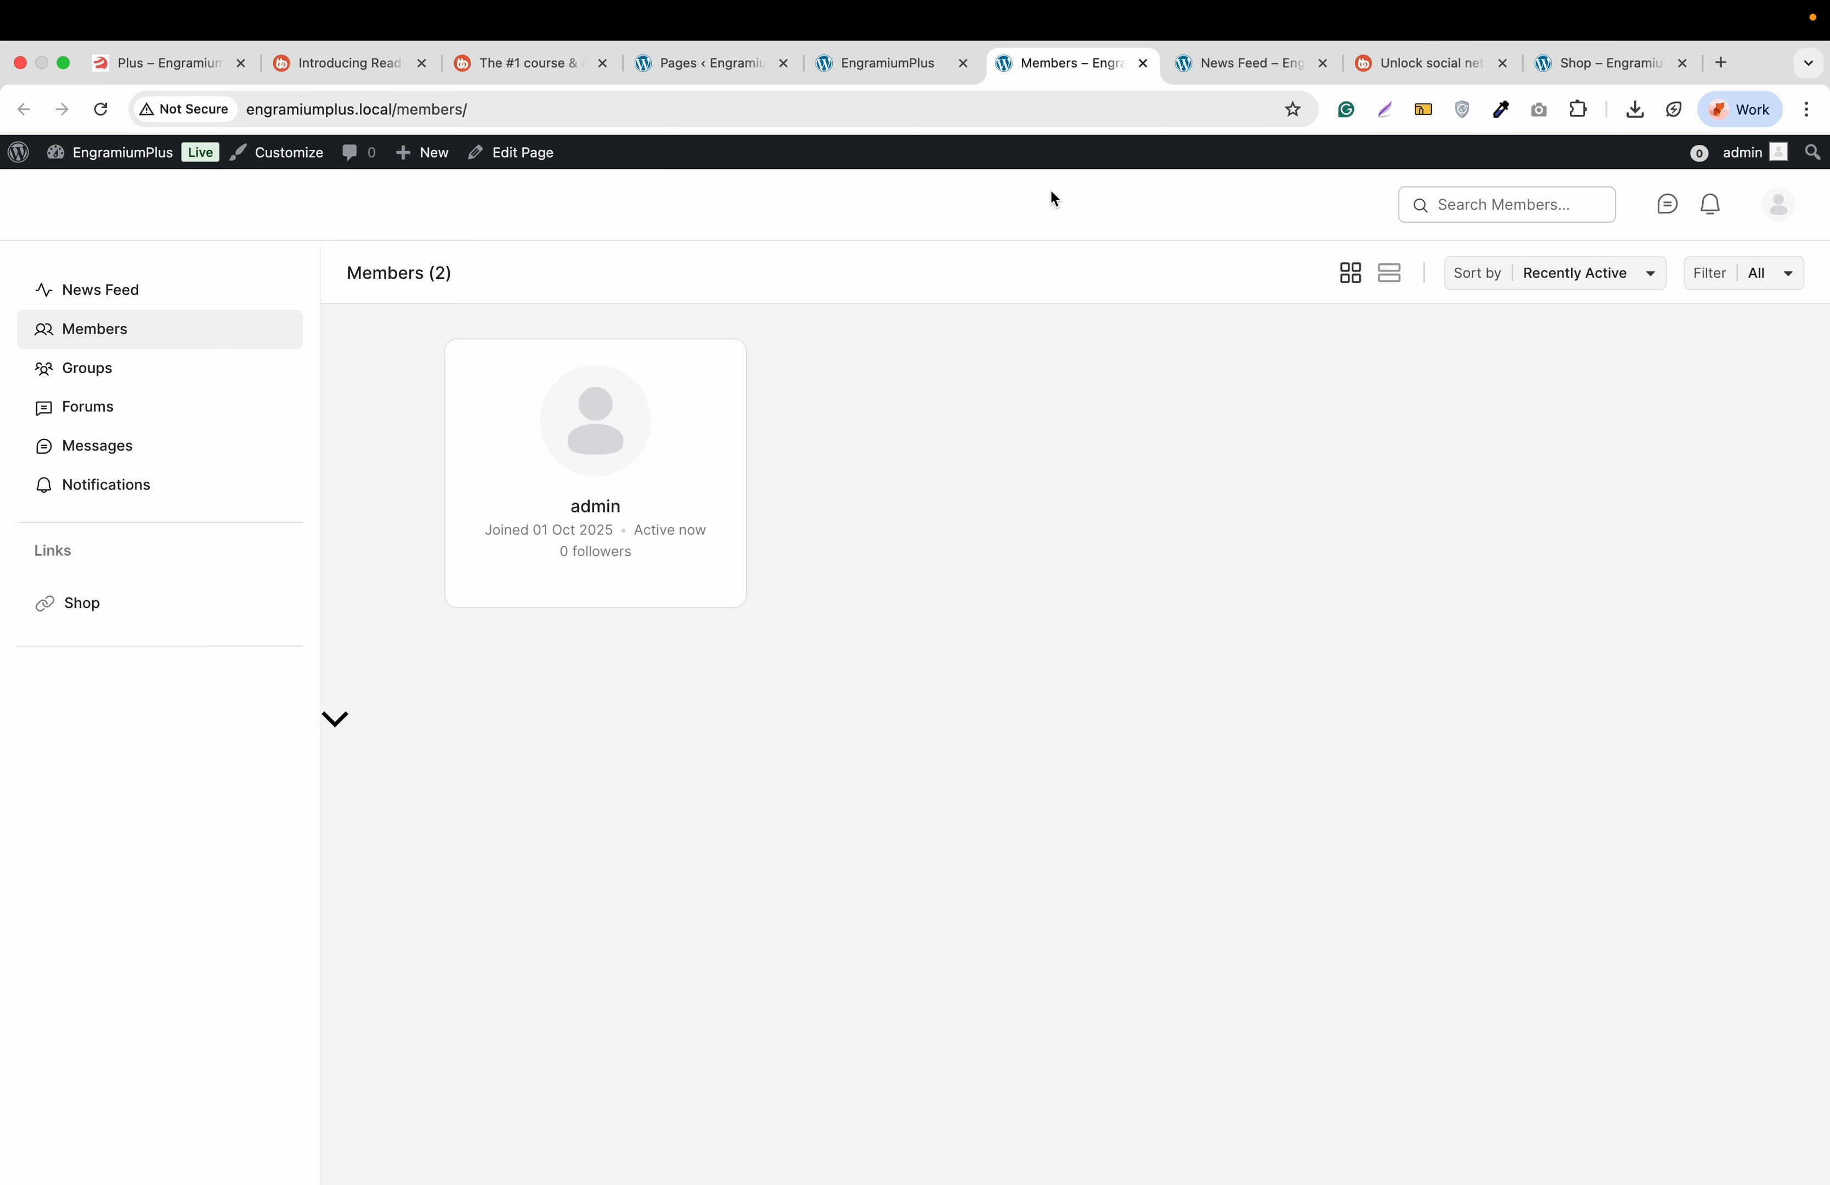
left_click(1216, 76)
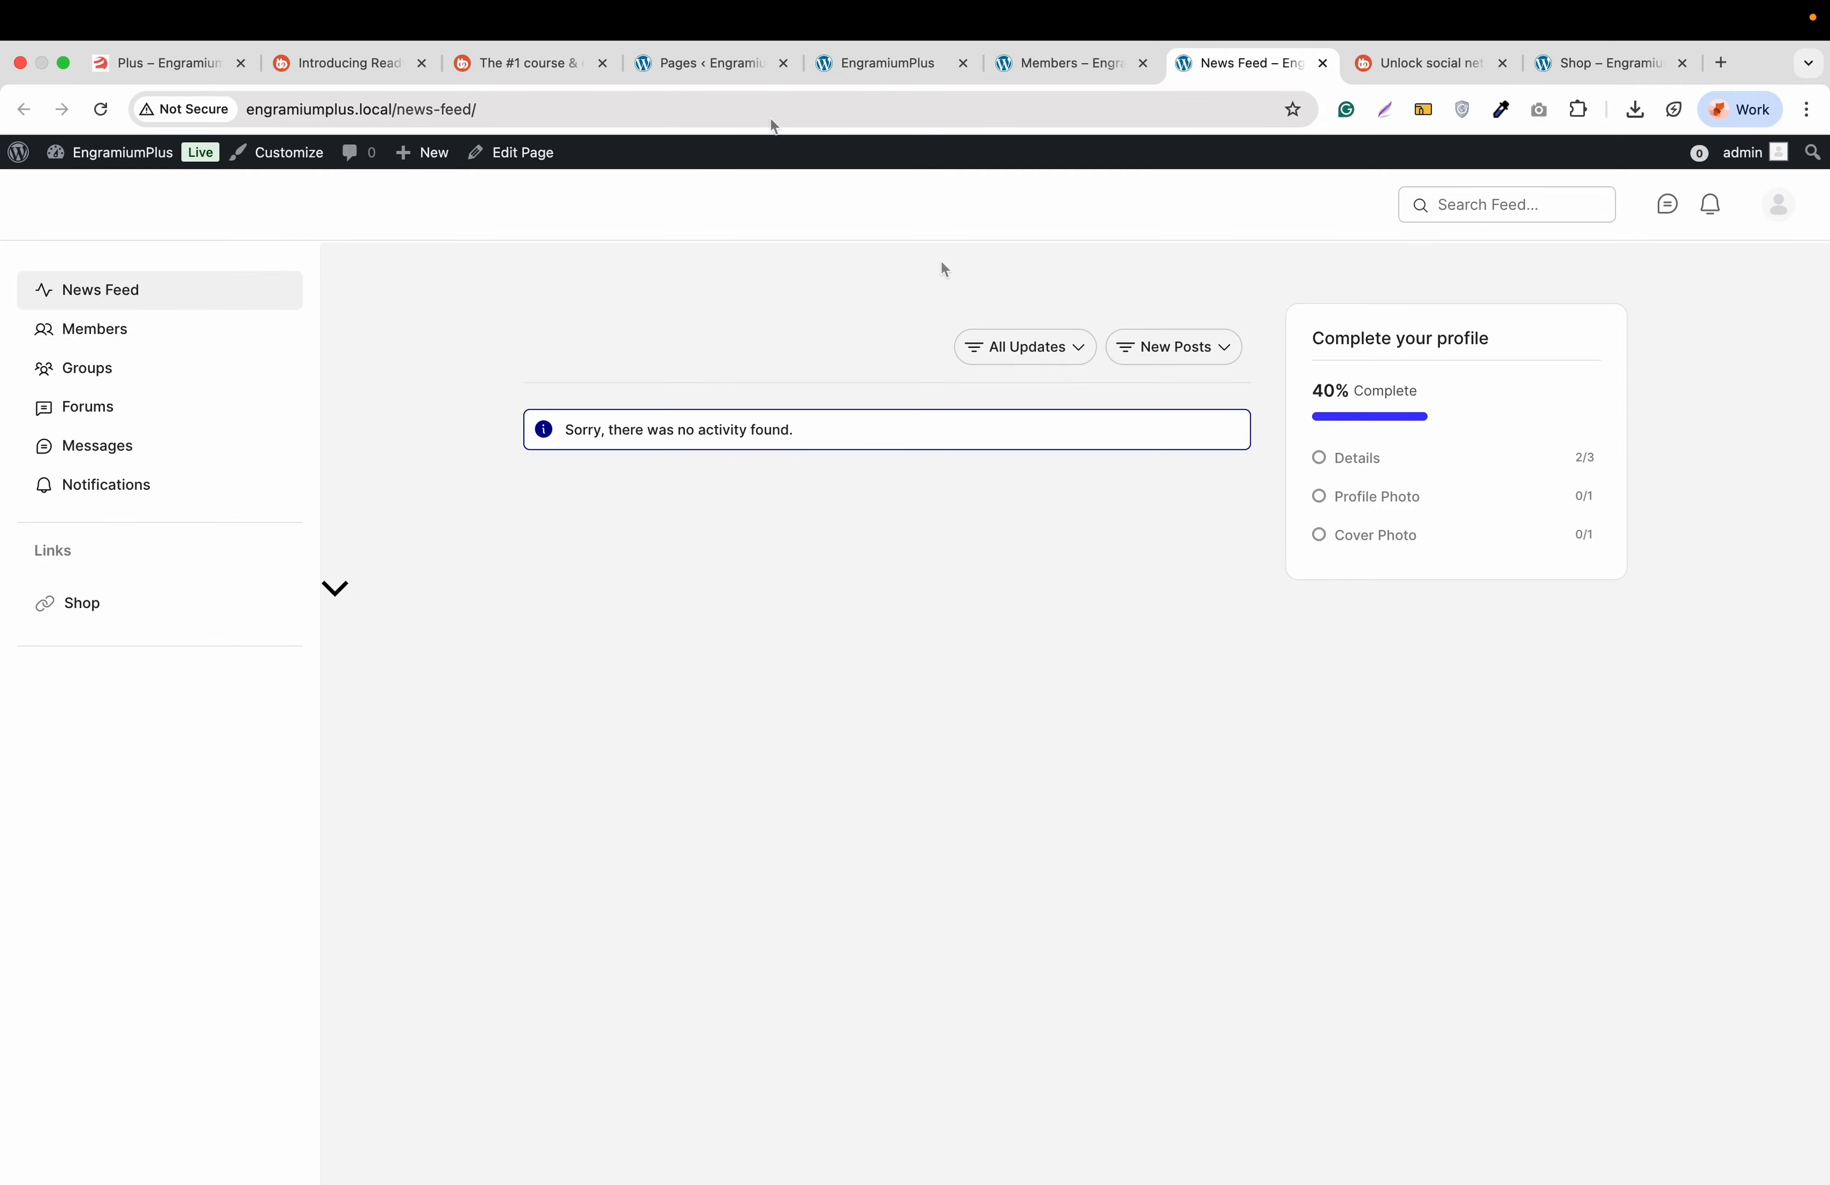
Import the BuddyBoss default data for Members, Groups and Forums with all their sub-options selected
left_click(731, 61)
scroll(736, 396, "up", 5)
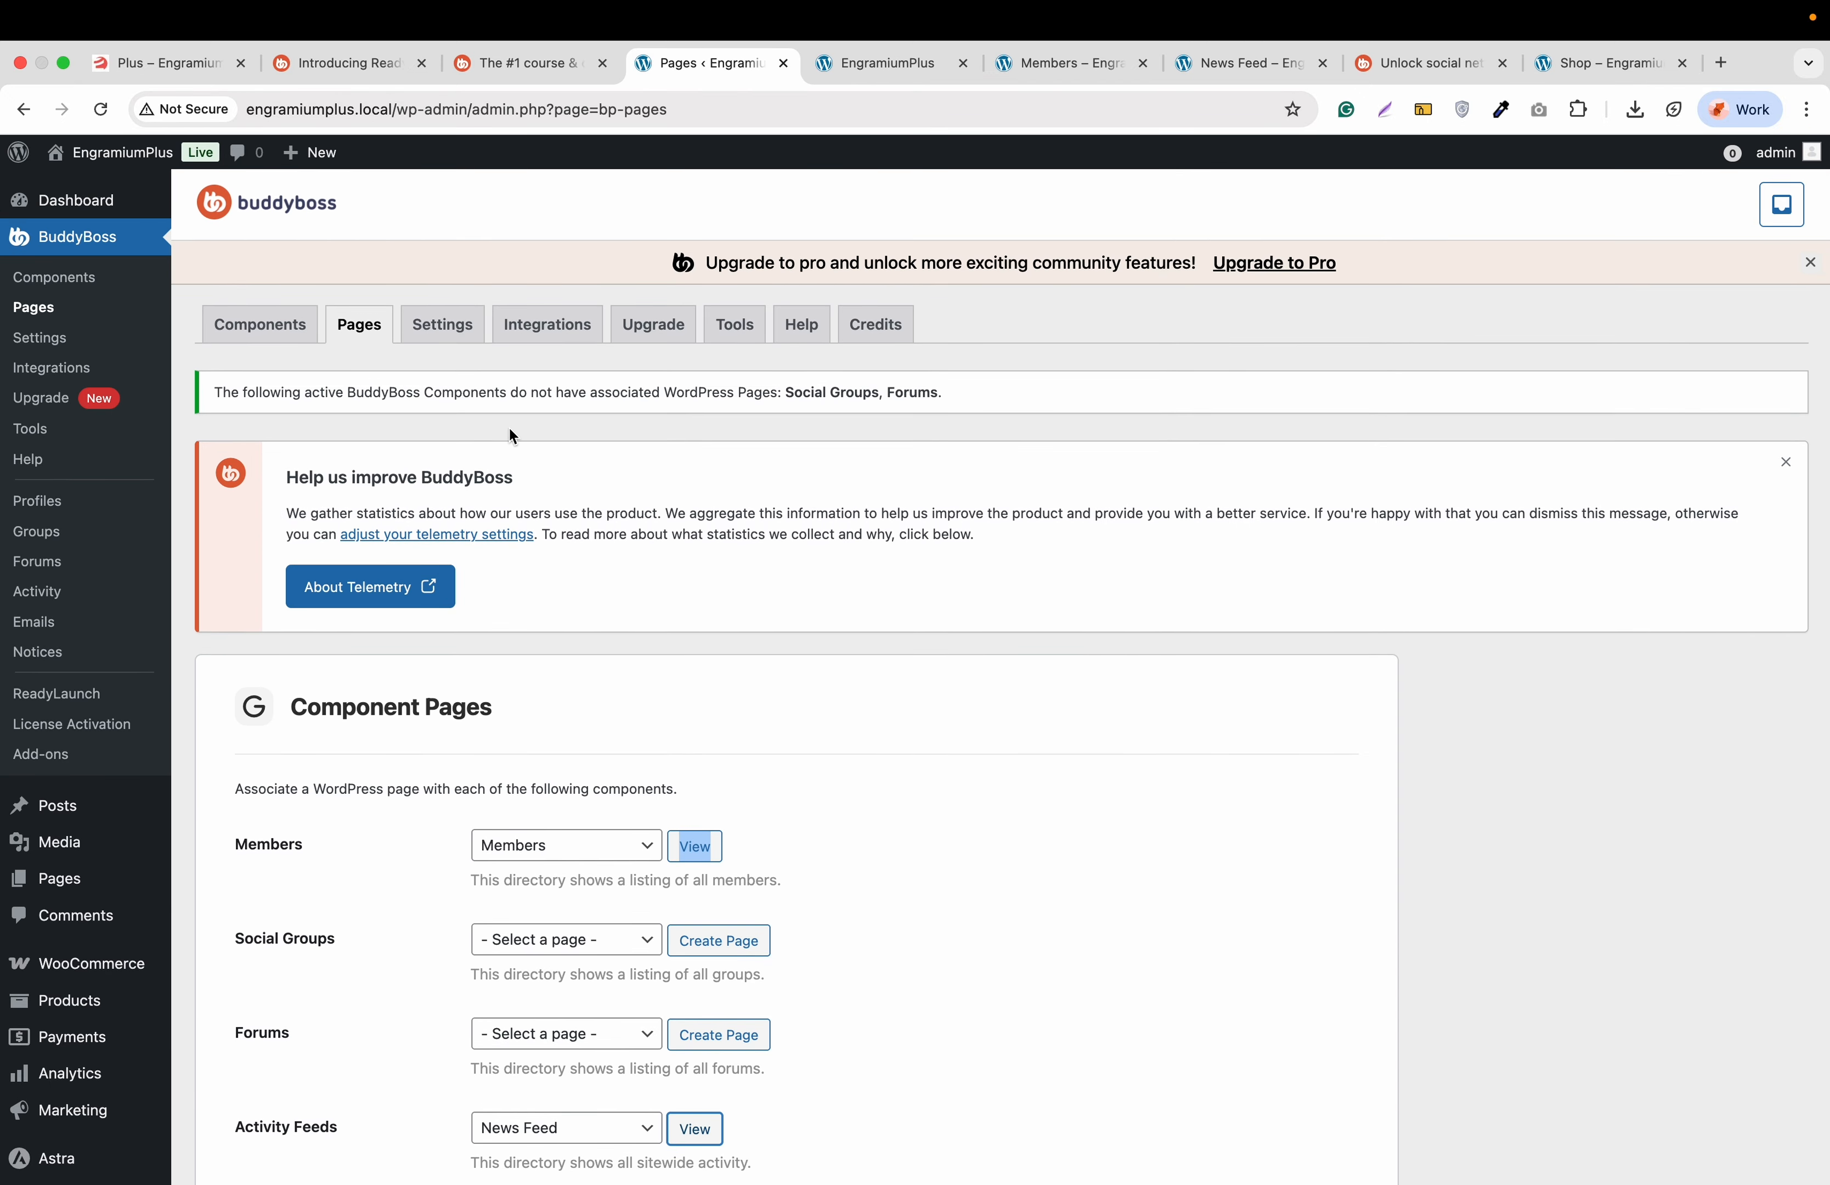
left_click(738, 336)
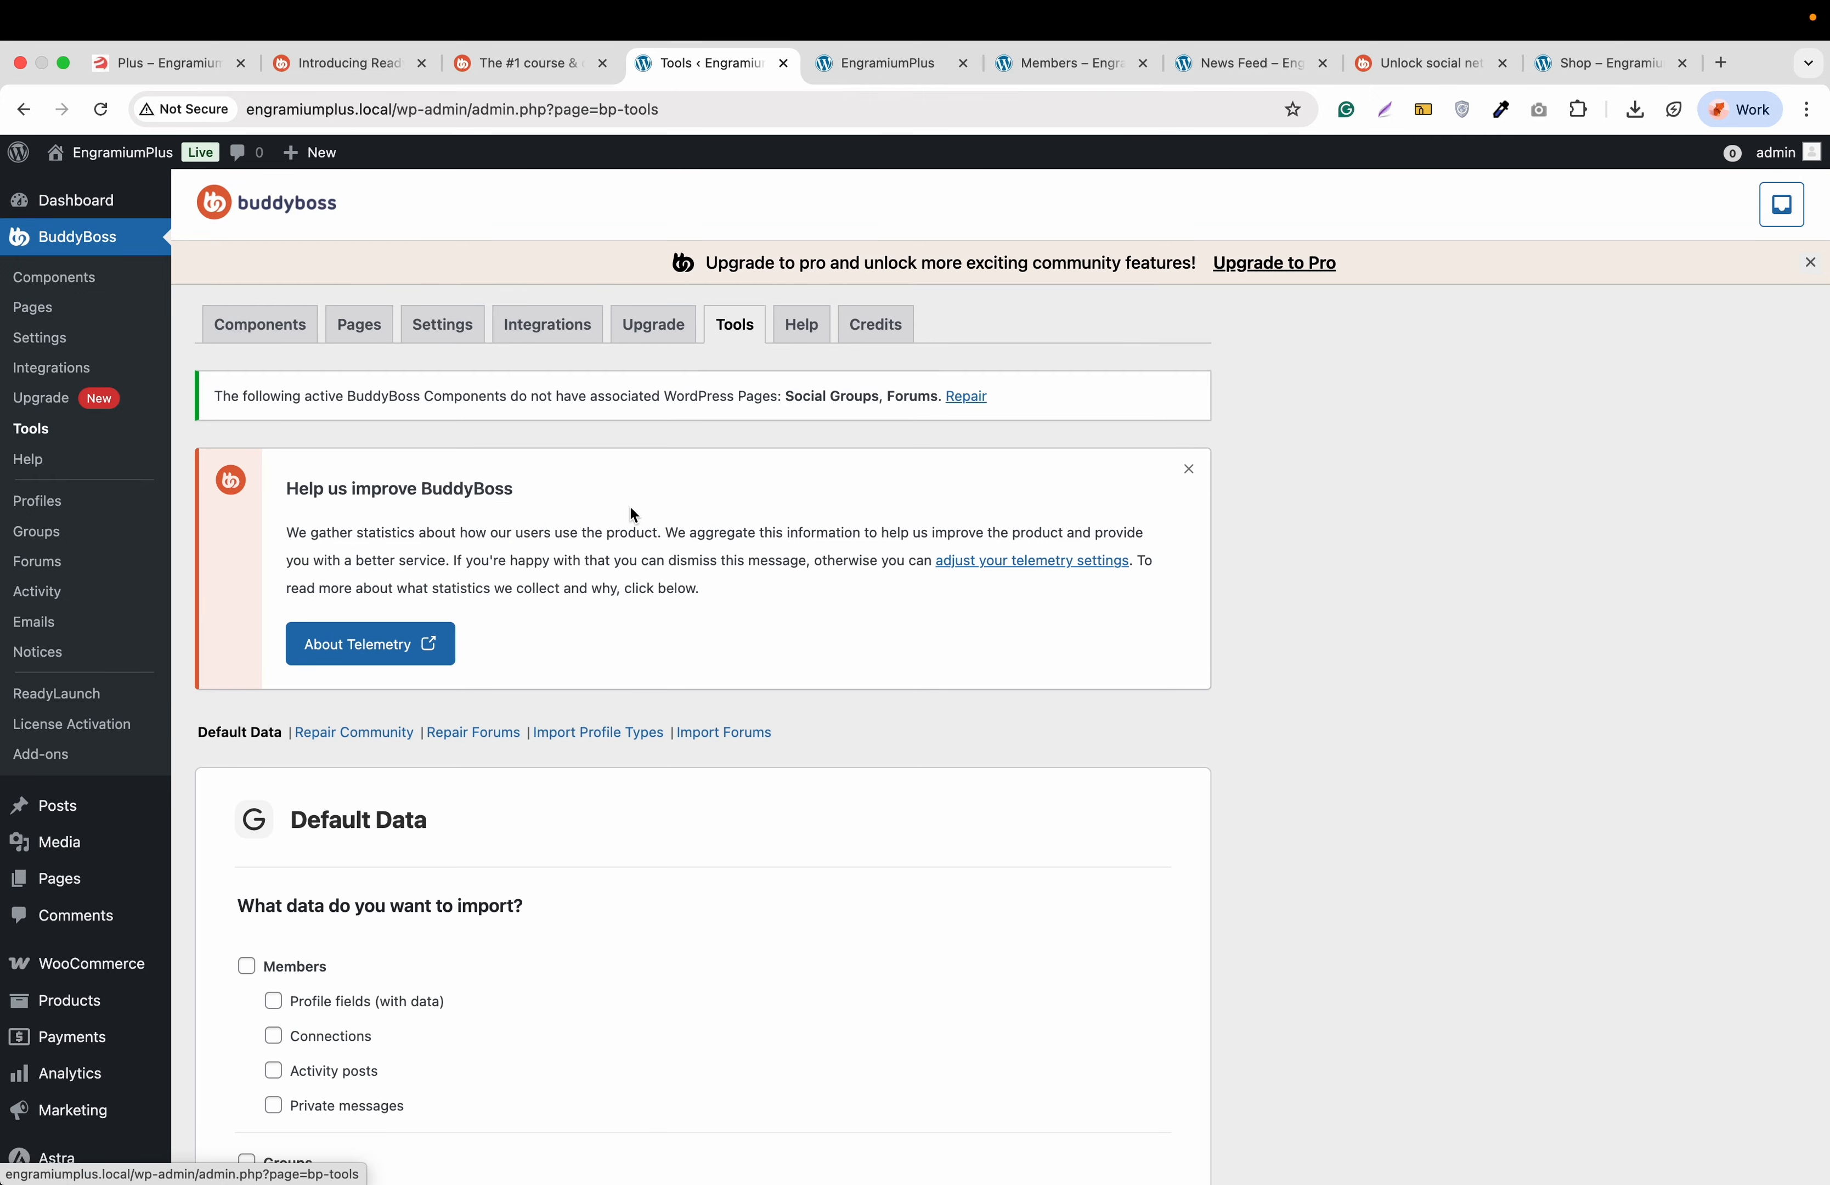
scroll(579, 597, "down", 3)
scroll(348, 560, "down", 3)
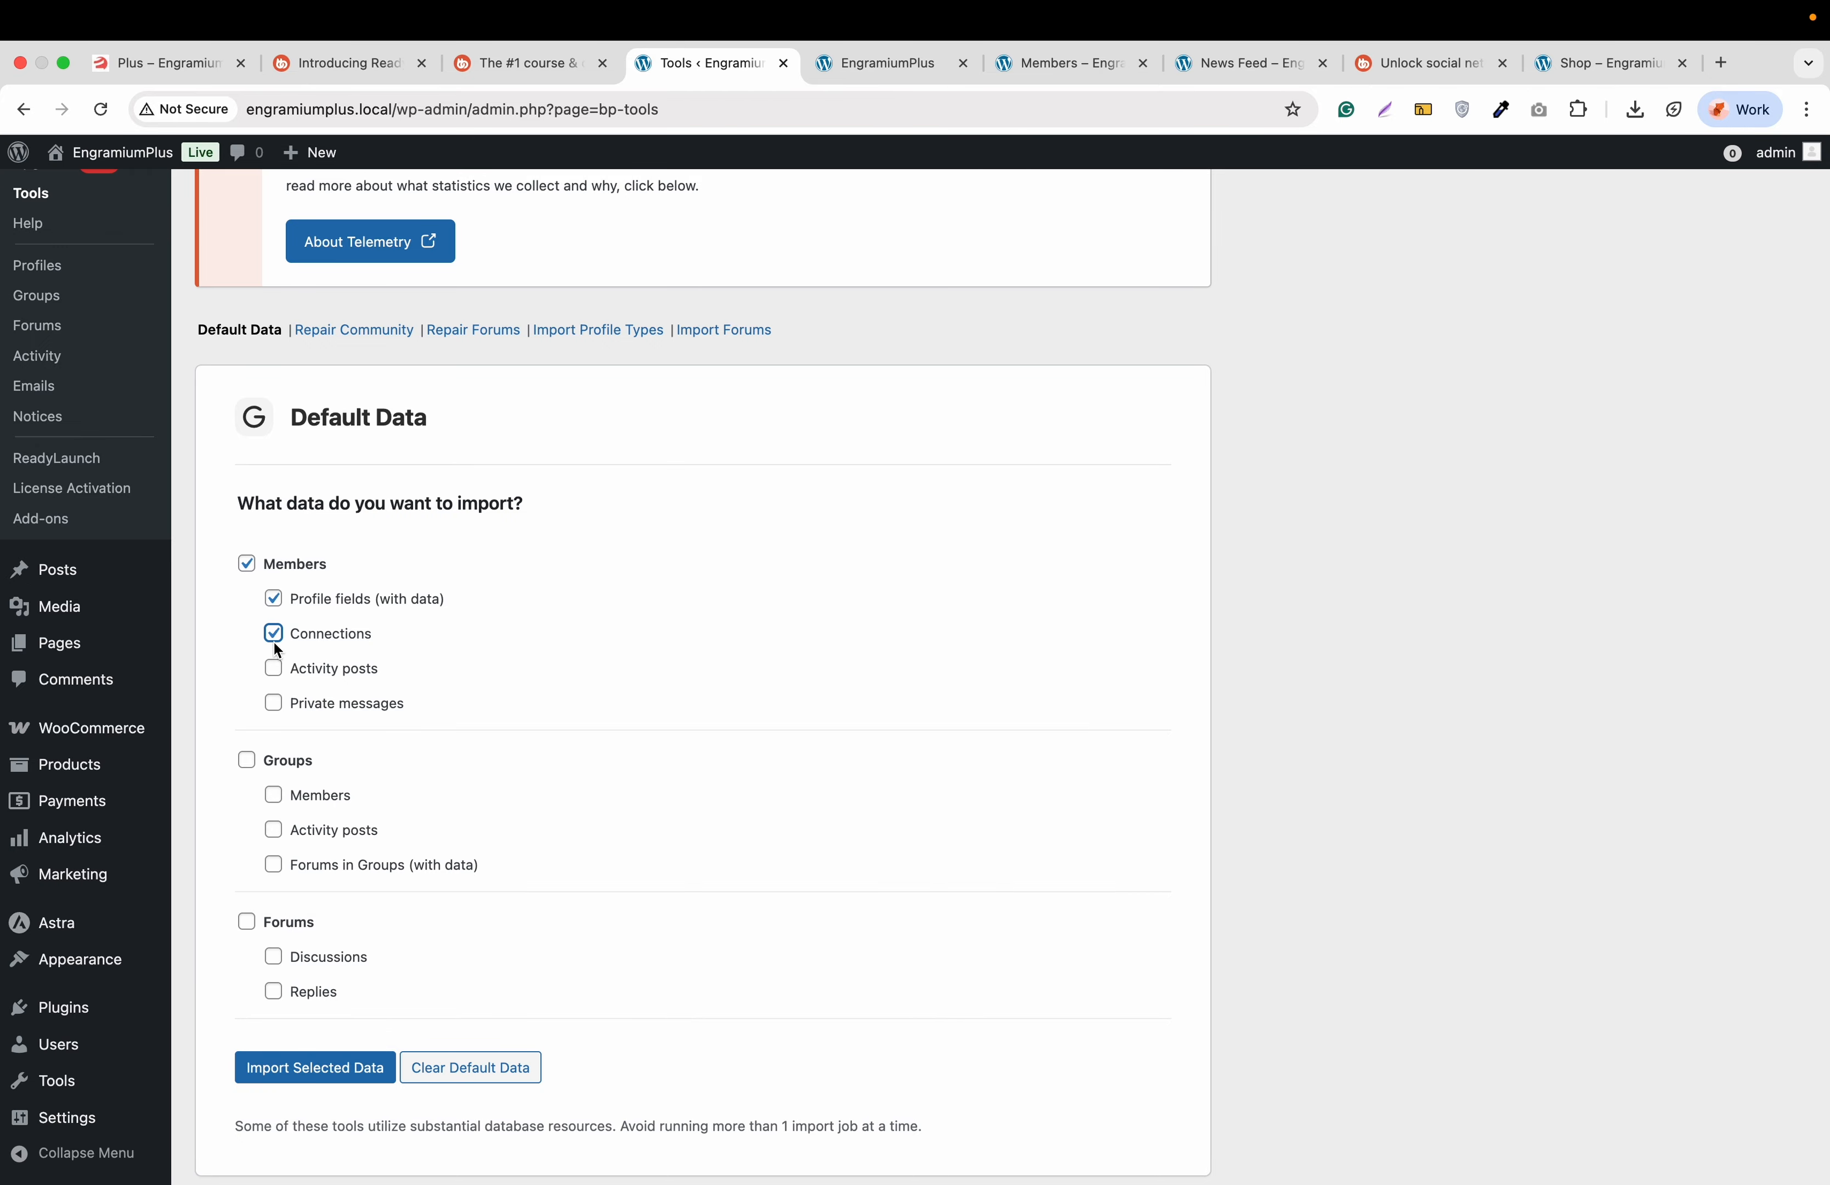
left_click(247, 761)
scroll(277, 990, "down", 2)
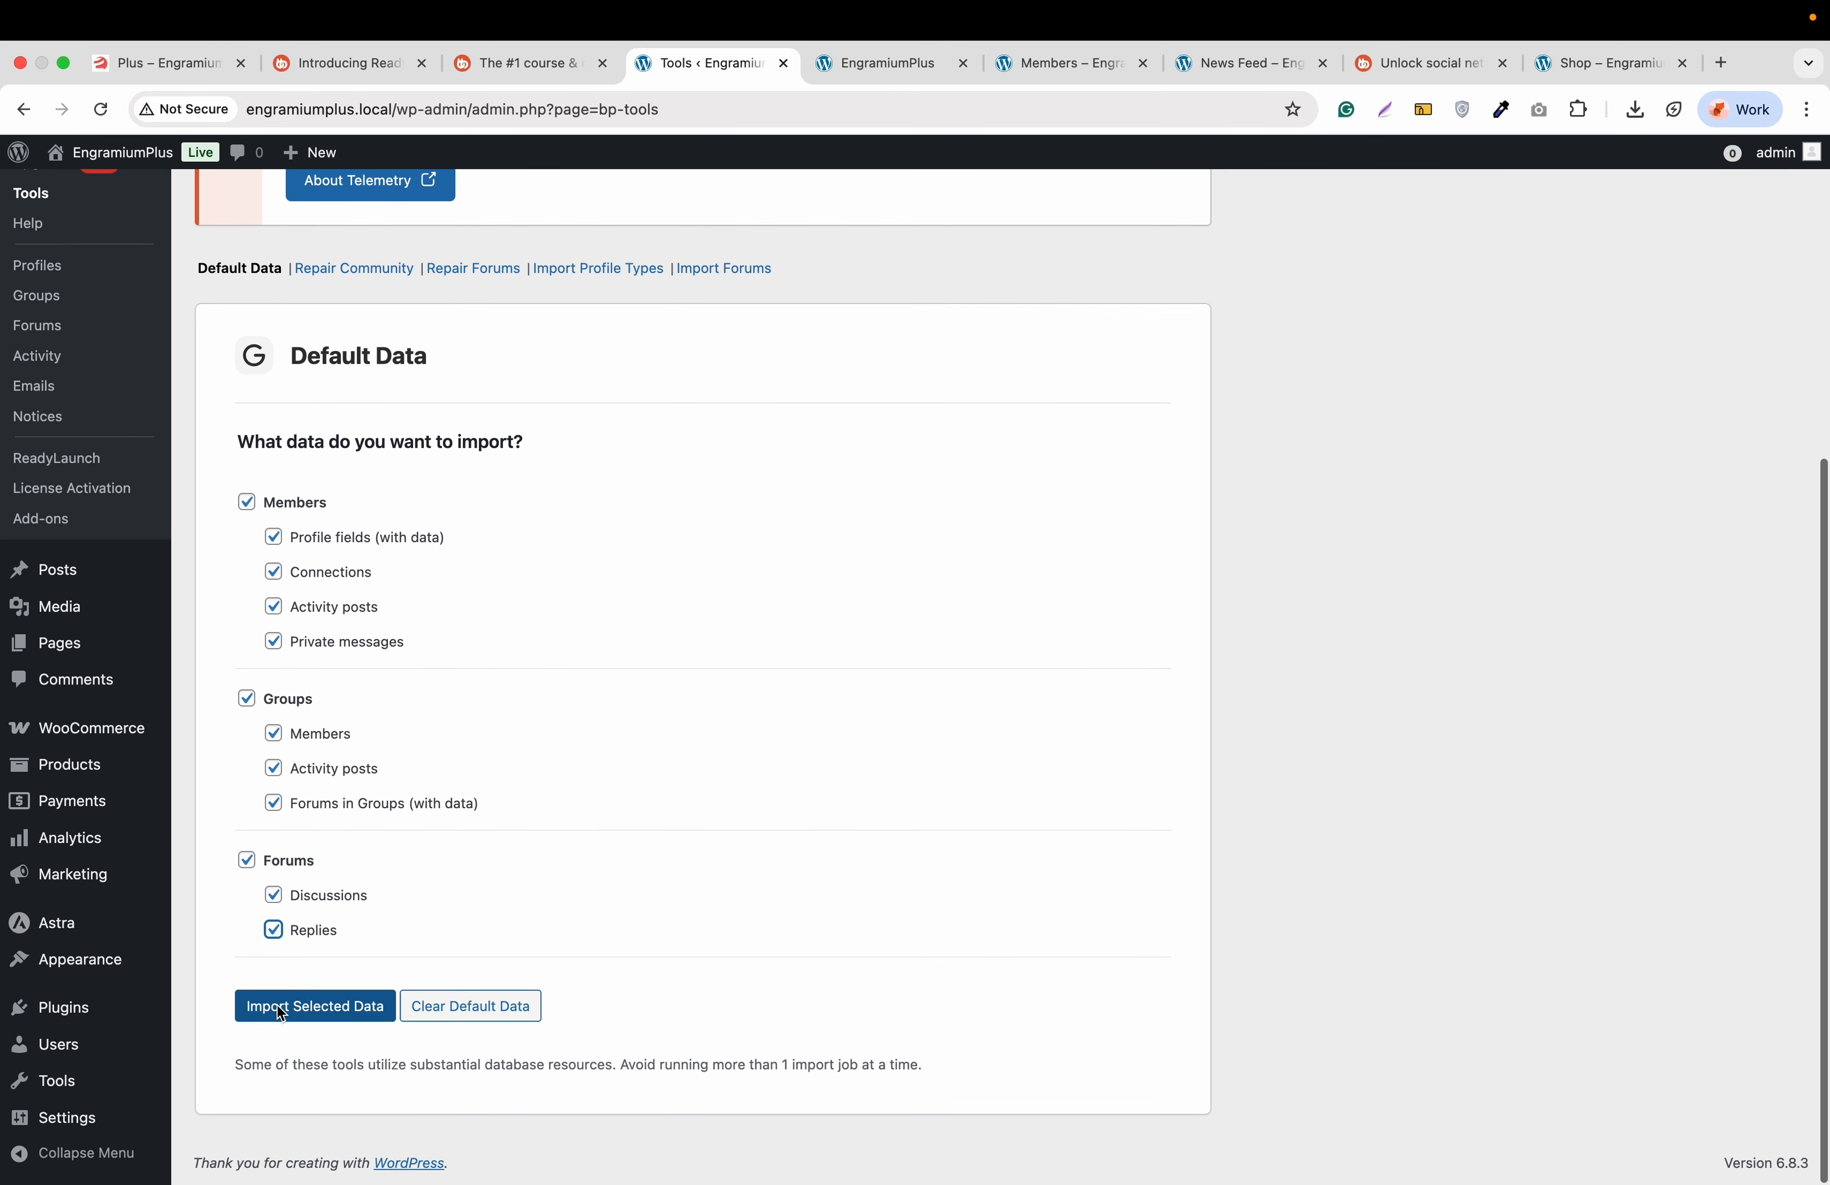
left_click(278, 1011)
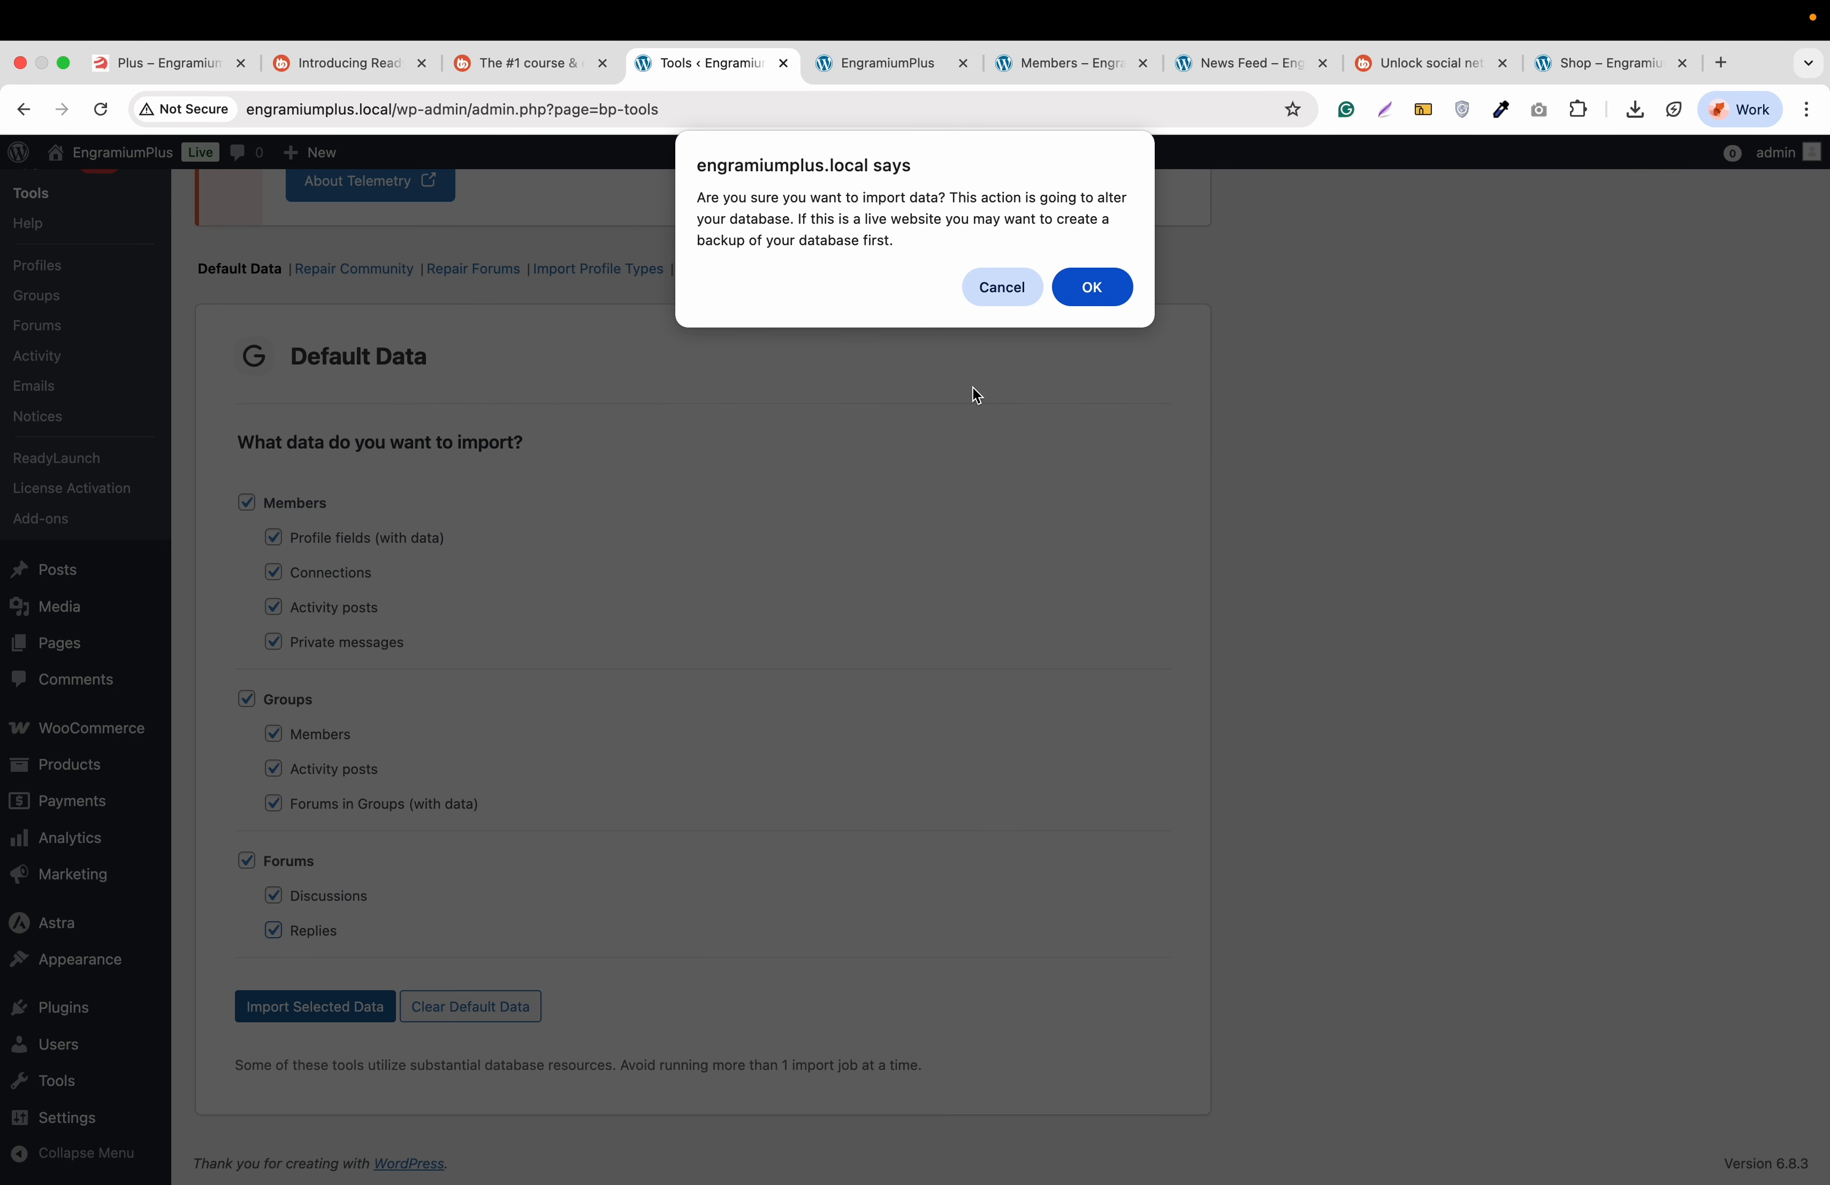
left_click(1090, 292)
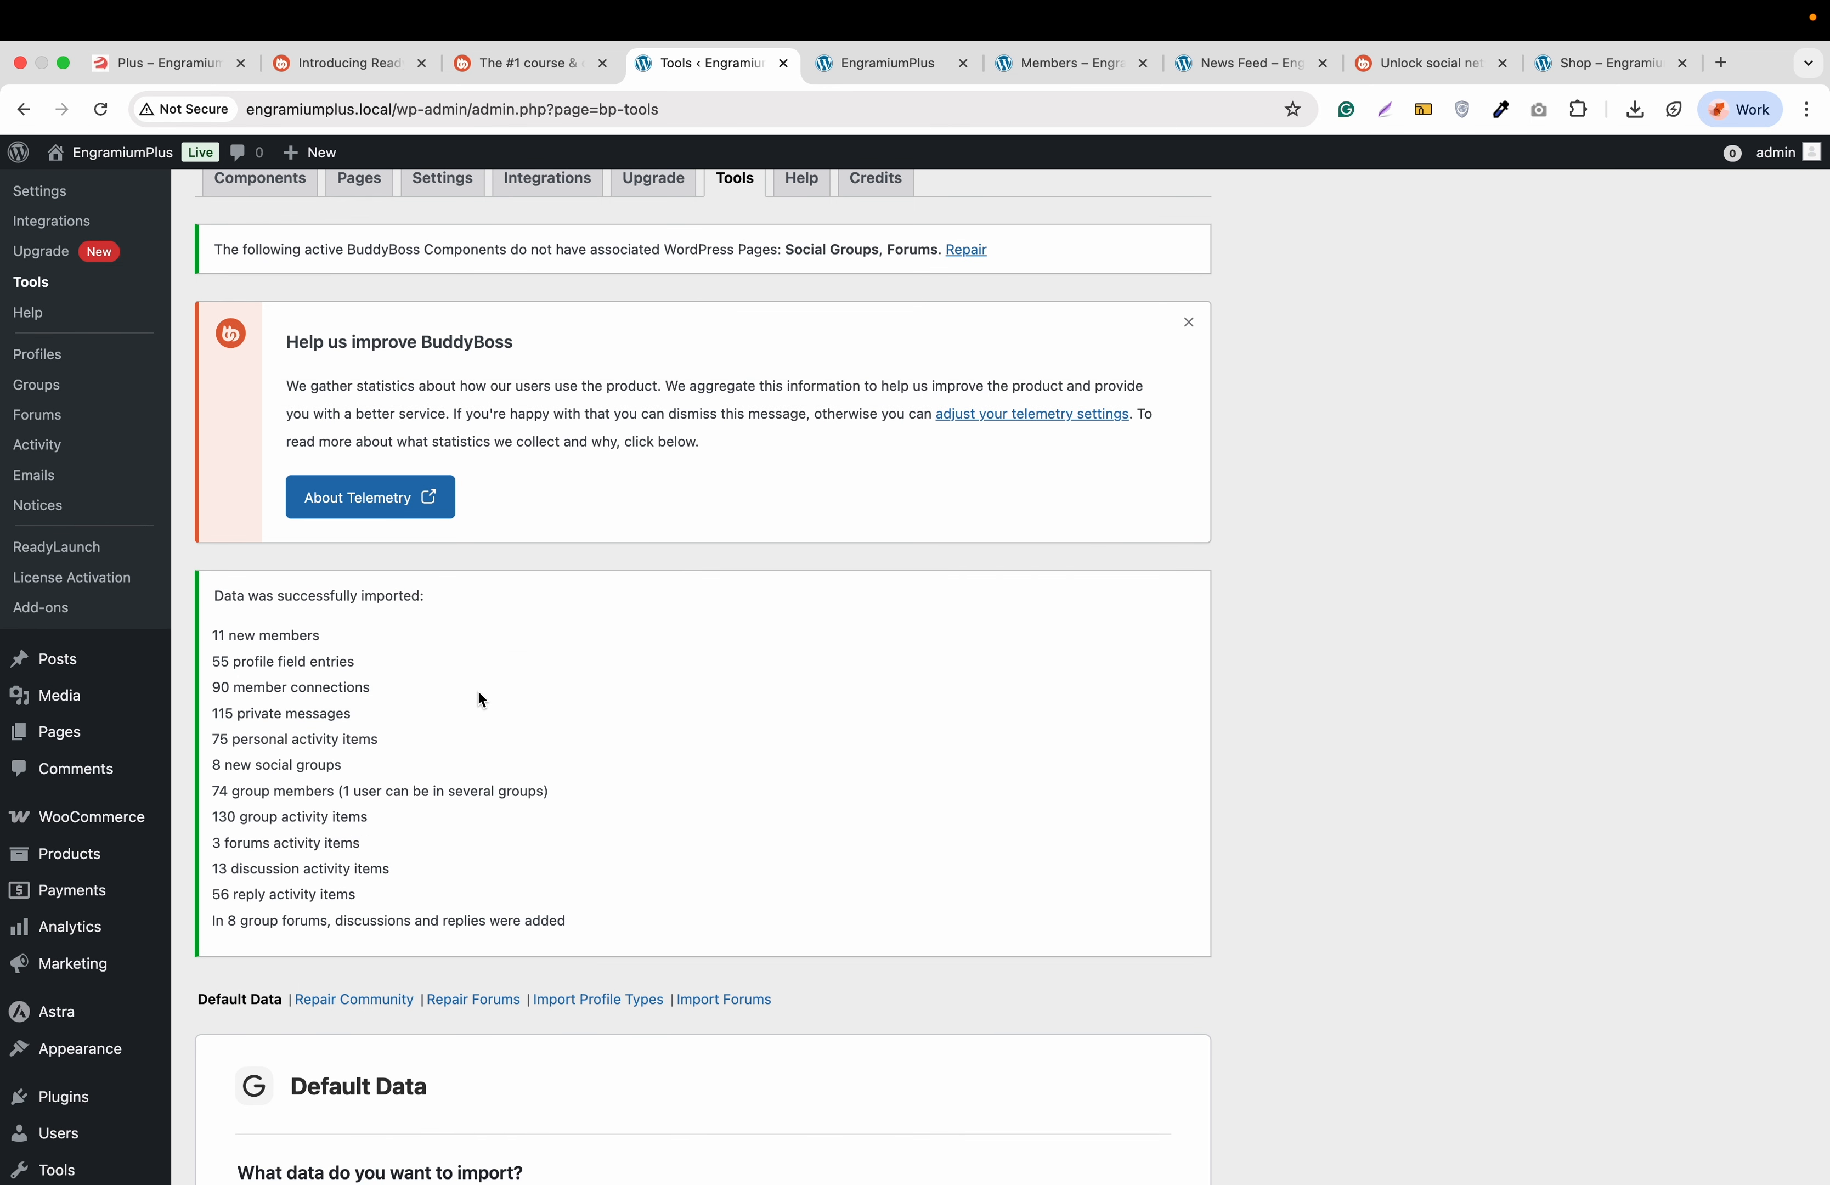
scroll(479, 695, "up", 3)
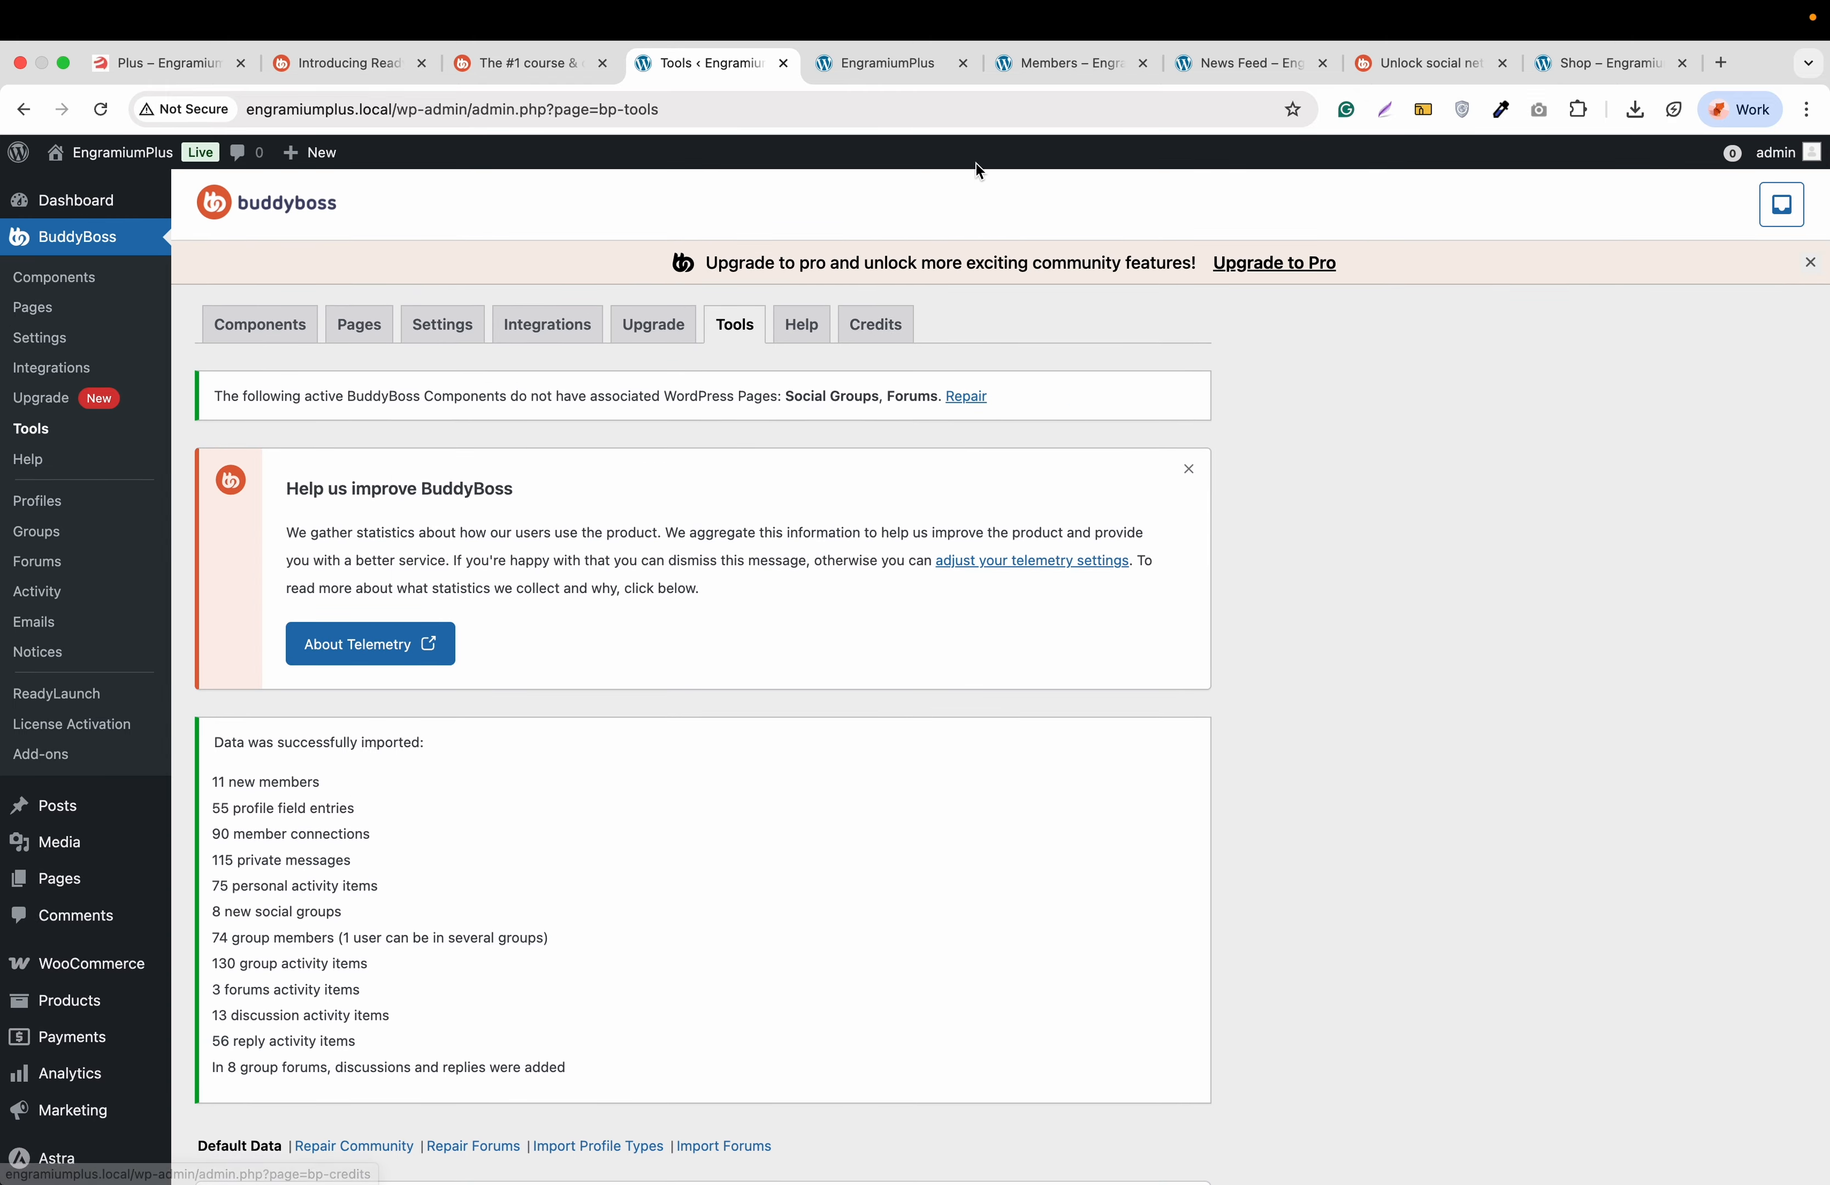
Reload the Members page and look through the imported member directory
left_click(1035, 72)
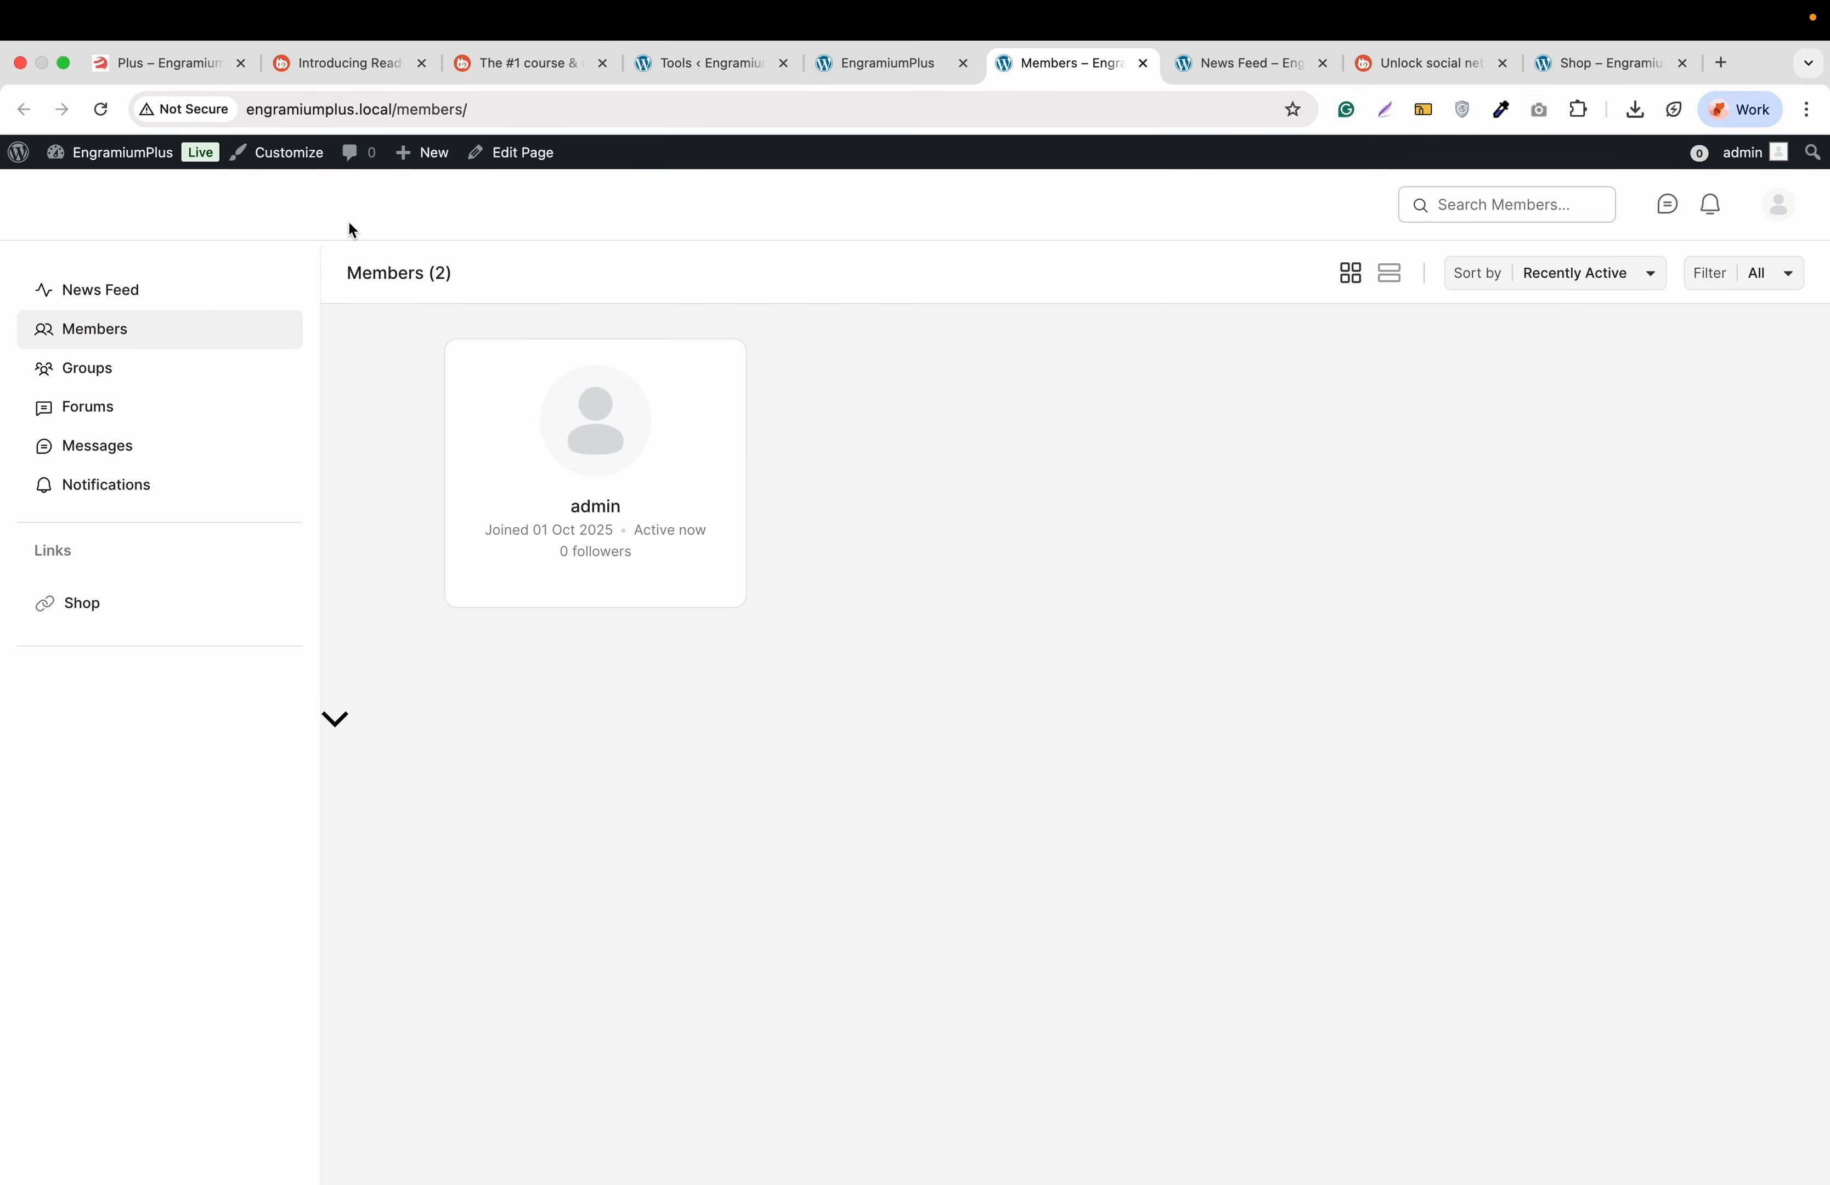
left_click(105, 109)
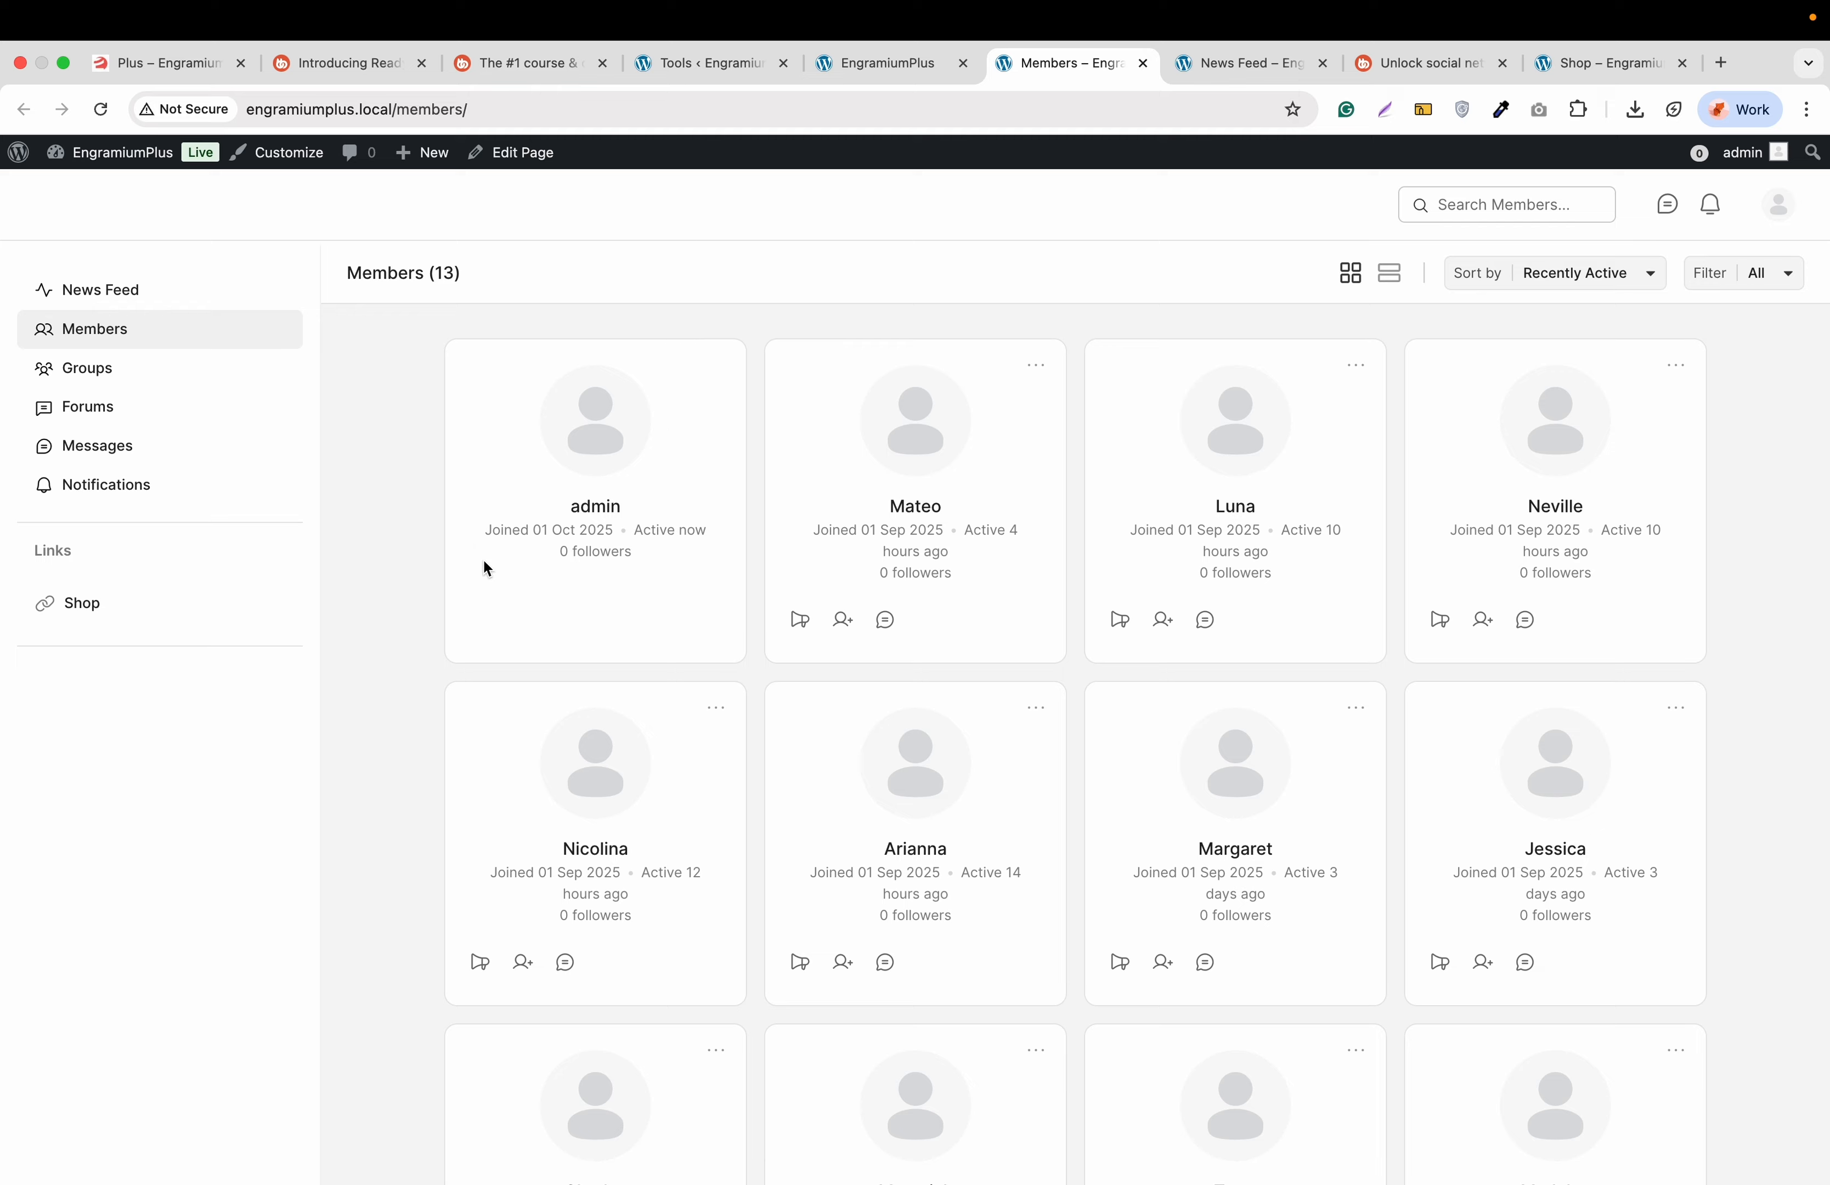
scroll(483, 558, "down", 4)
scroll(483, 558, "up", 4)
Reload the News Feed page, look through the imported activity posts, and return to the BuddyBoss Tools page
left_click(1240, 83)
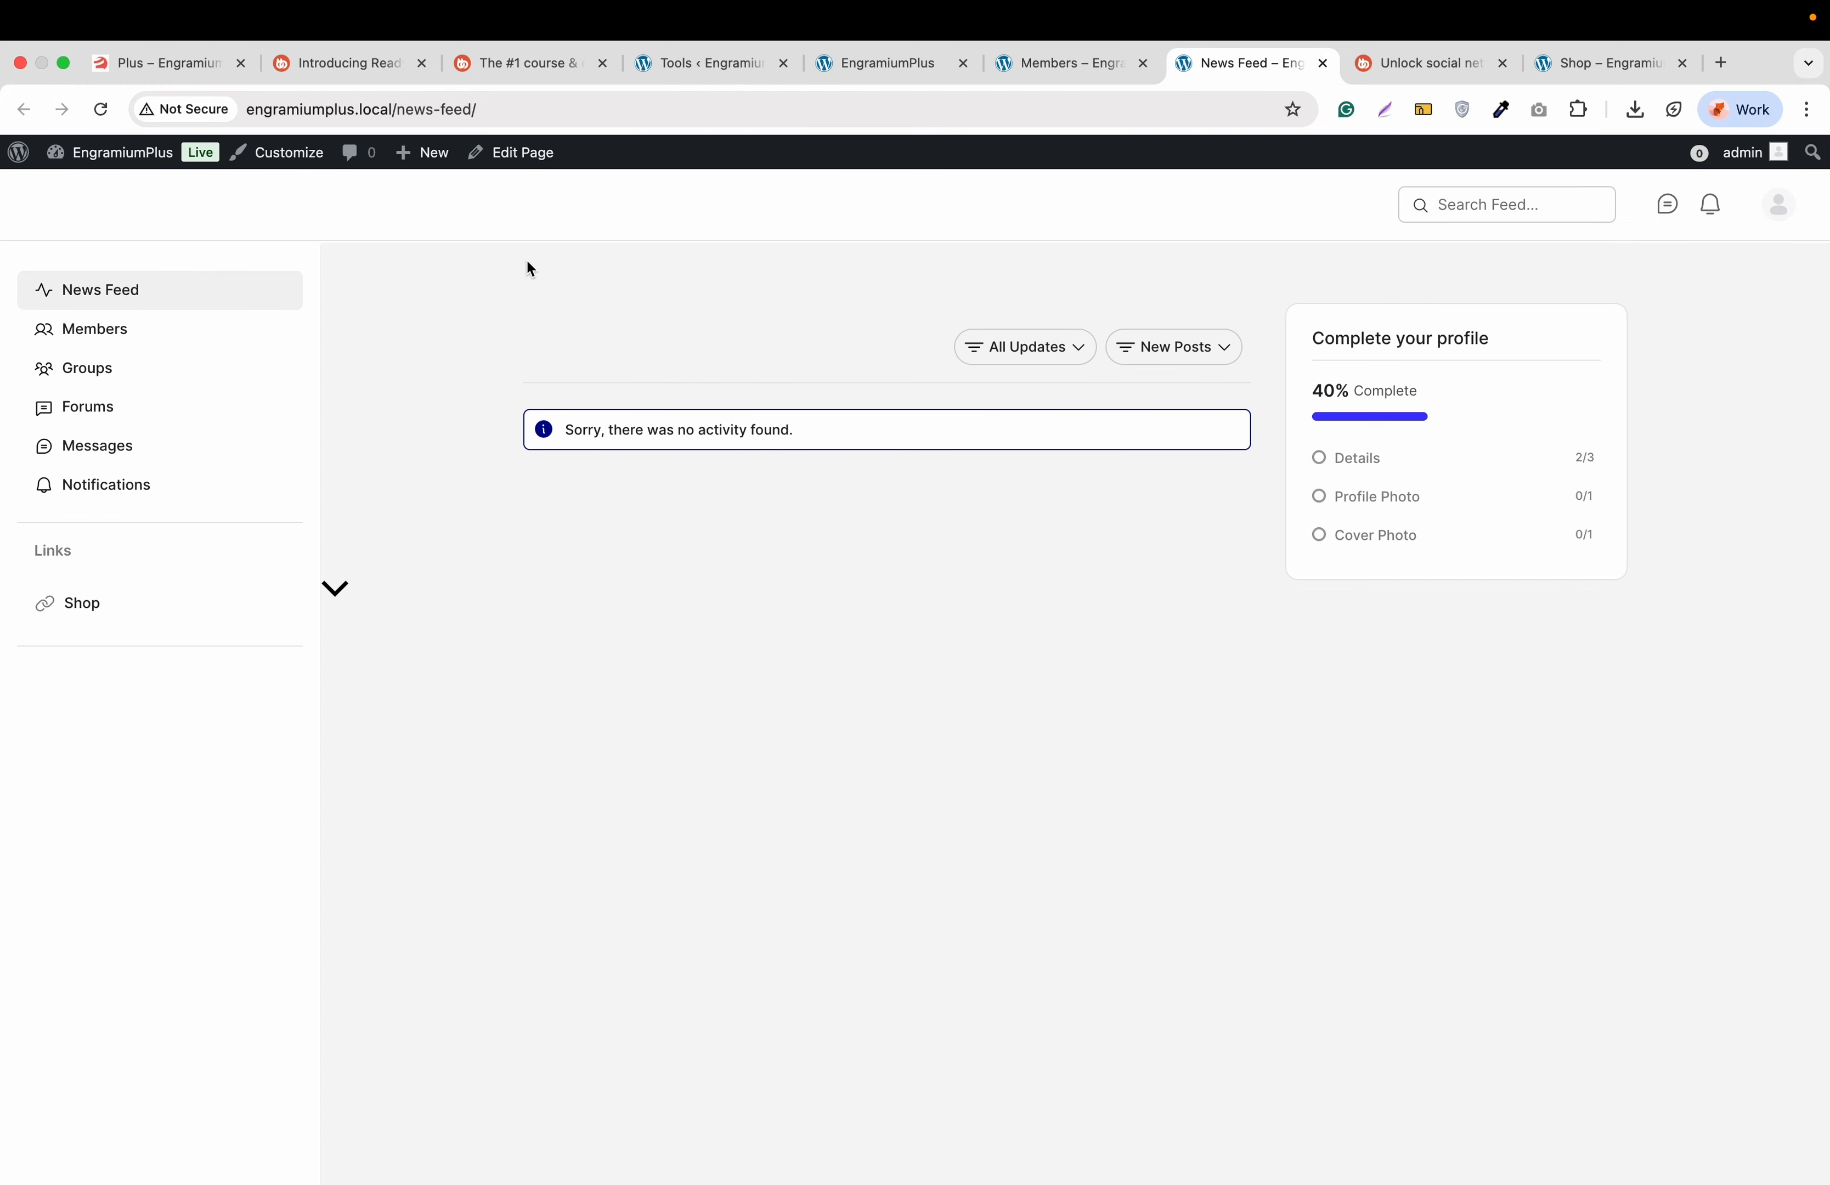
left_click(102, 114)
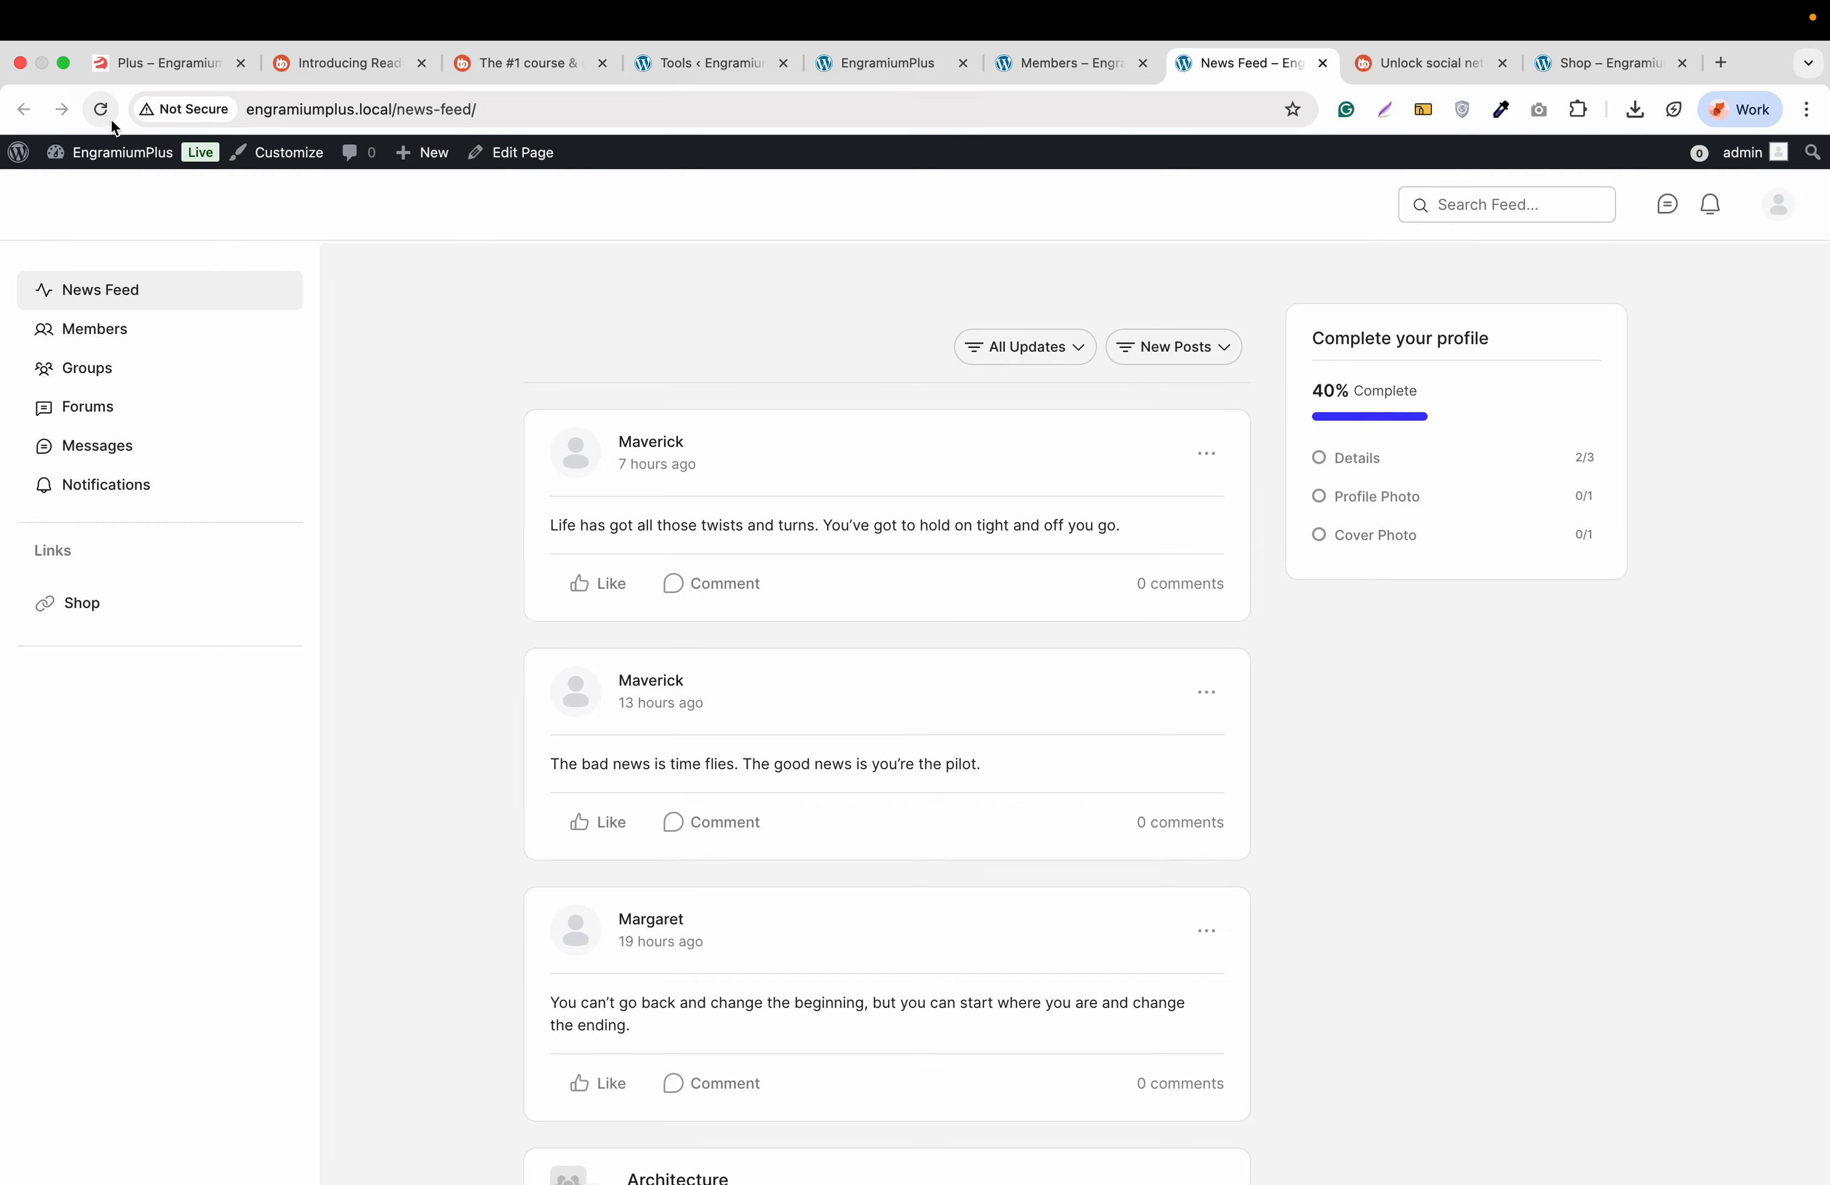
scroll(393, 396, "down", 8)
scroll(392, 396, "down", 13)
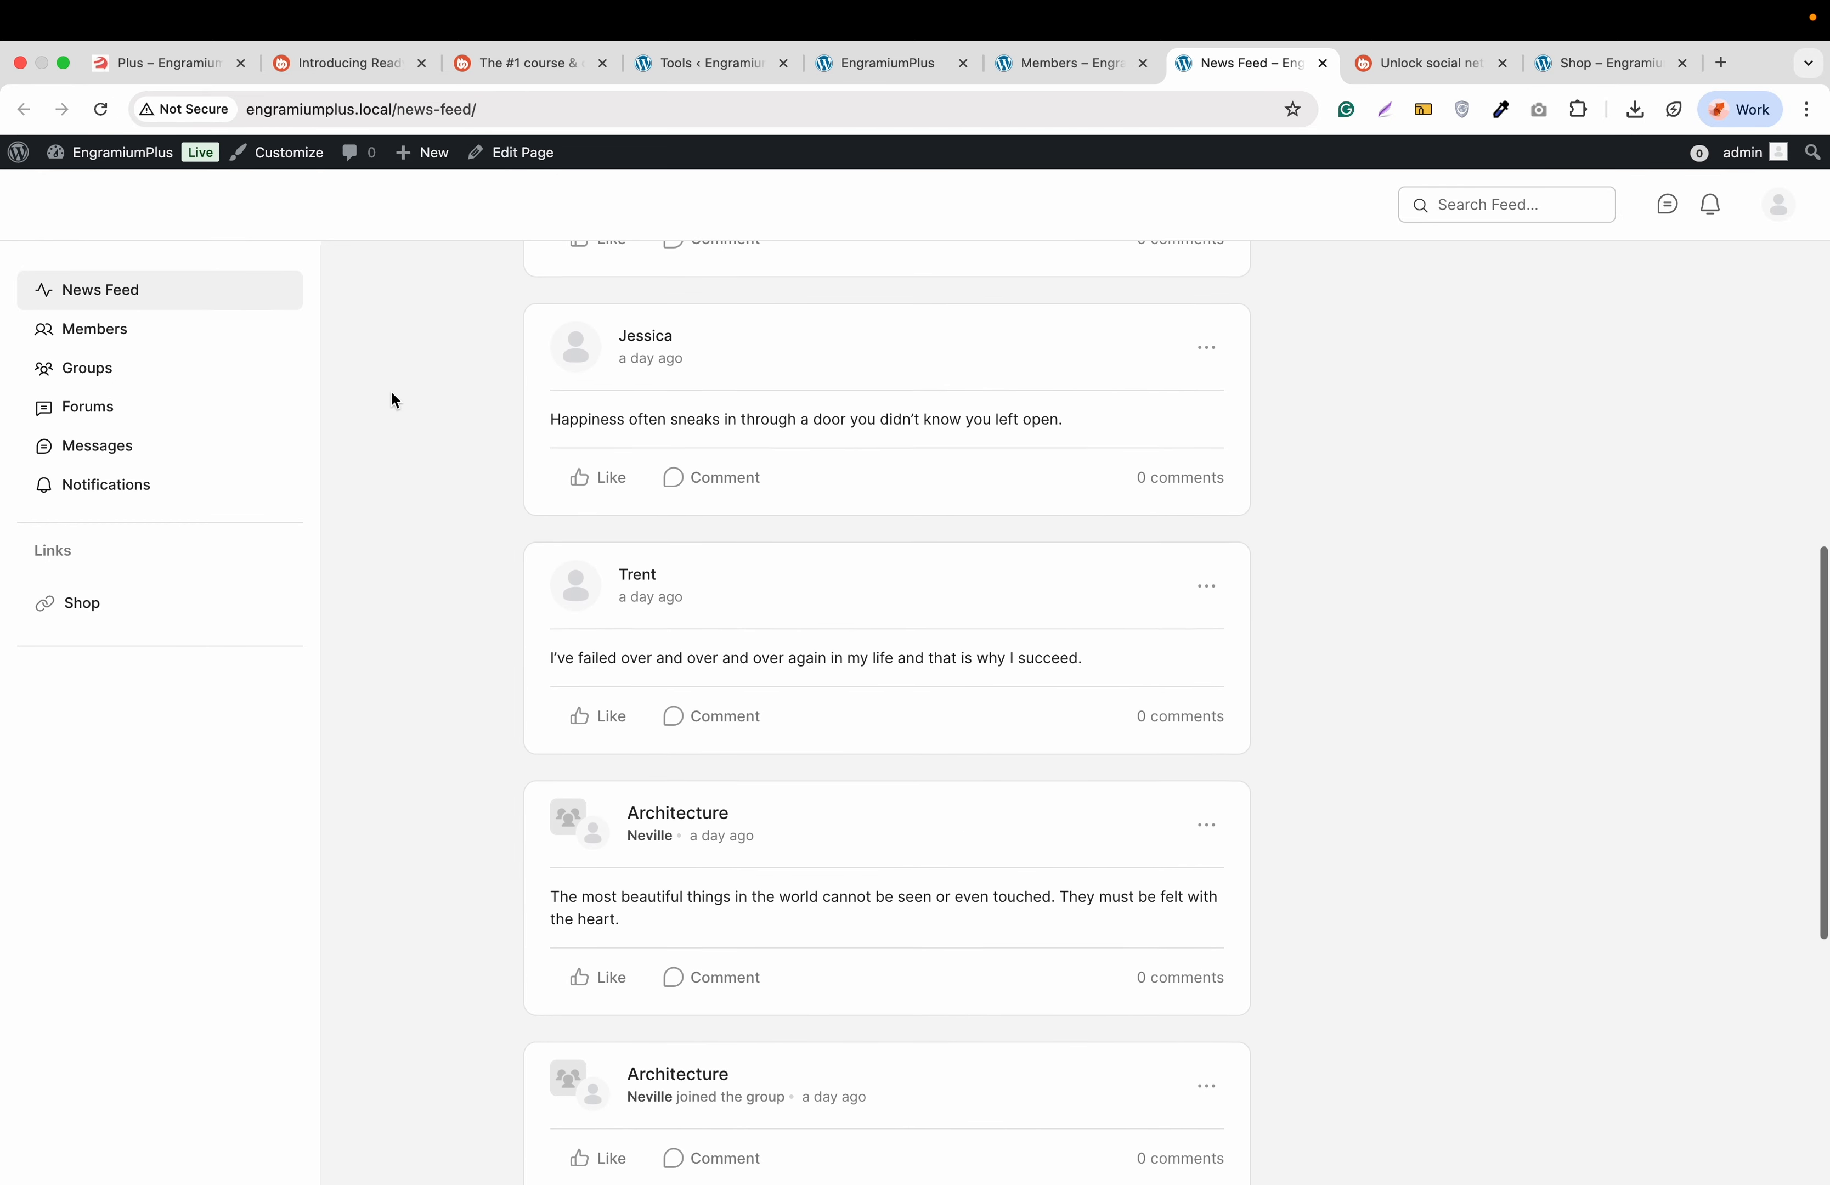
scroll(393, 396, "up", 20)
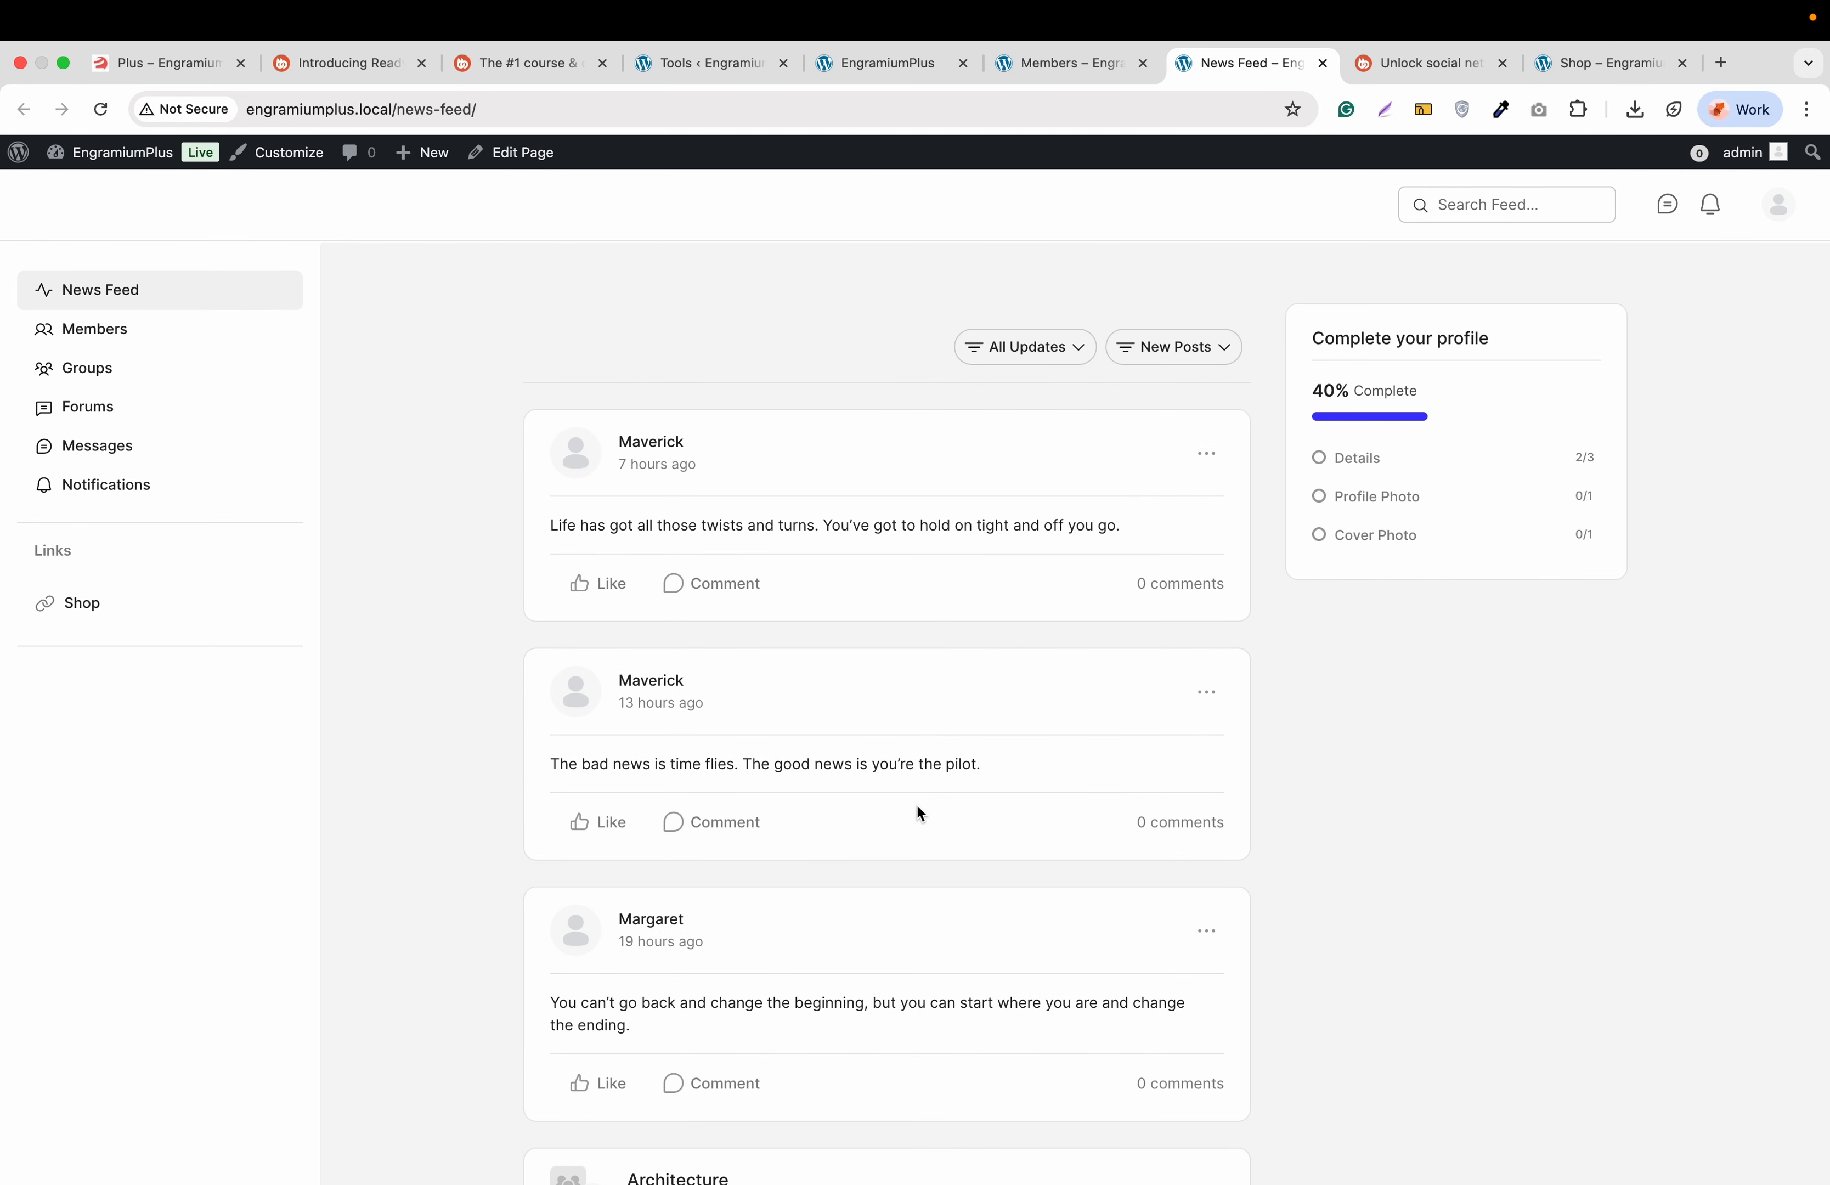
scroll(919, 808, "down", 2)
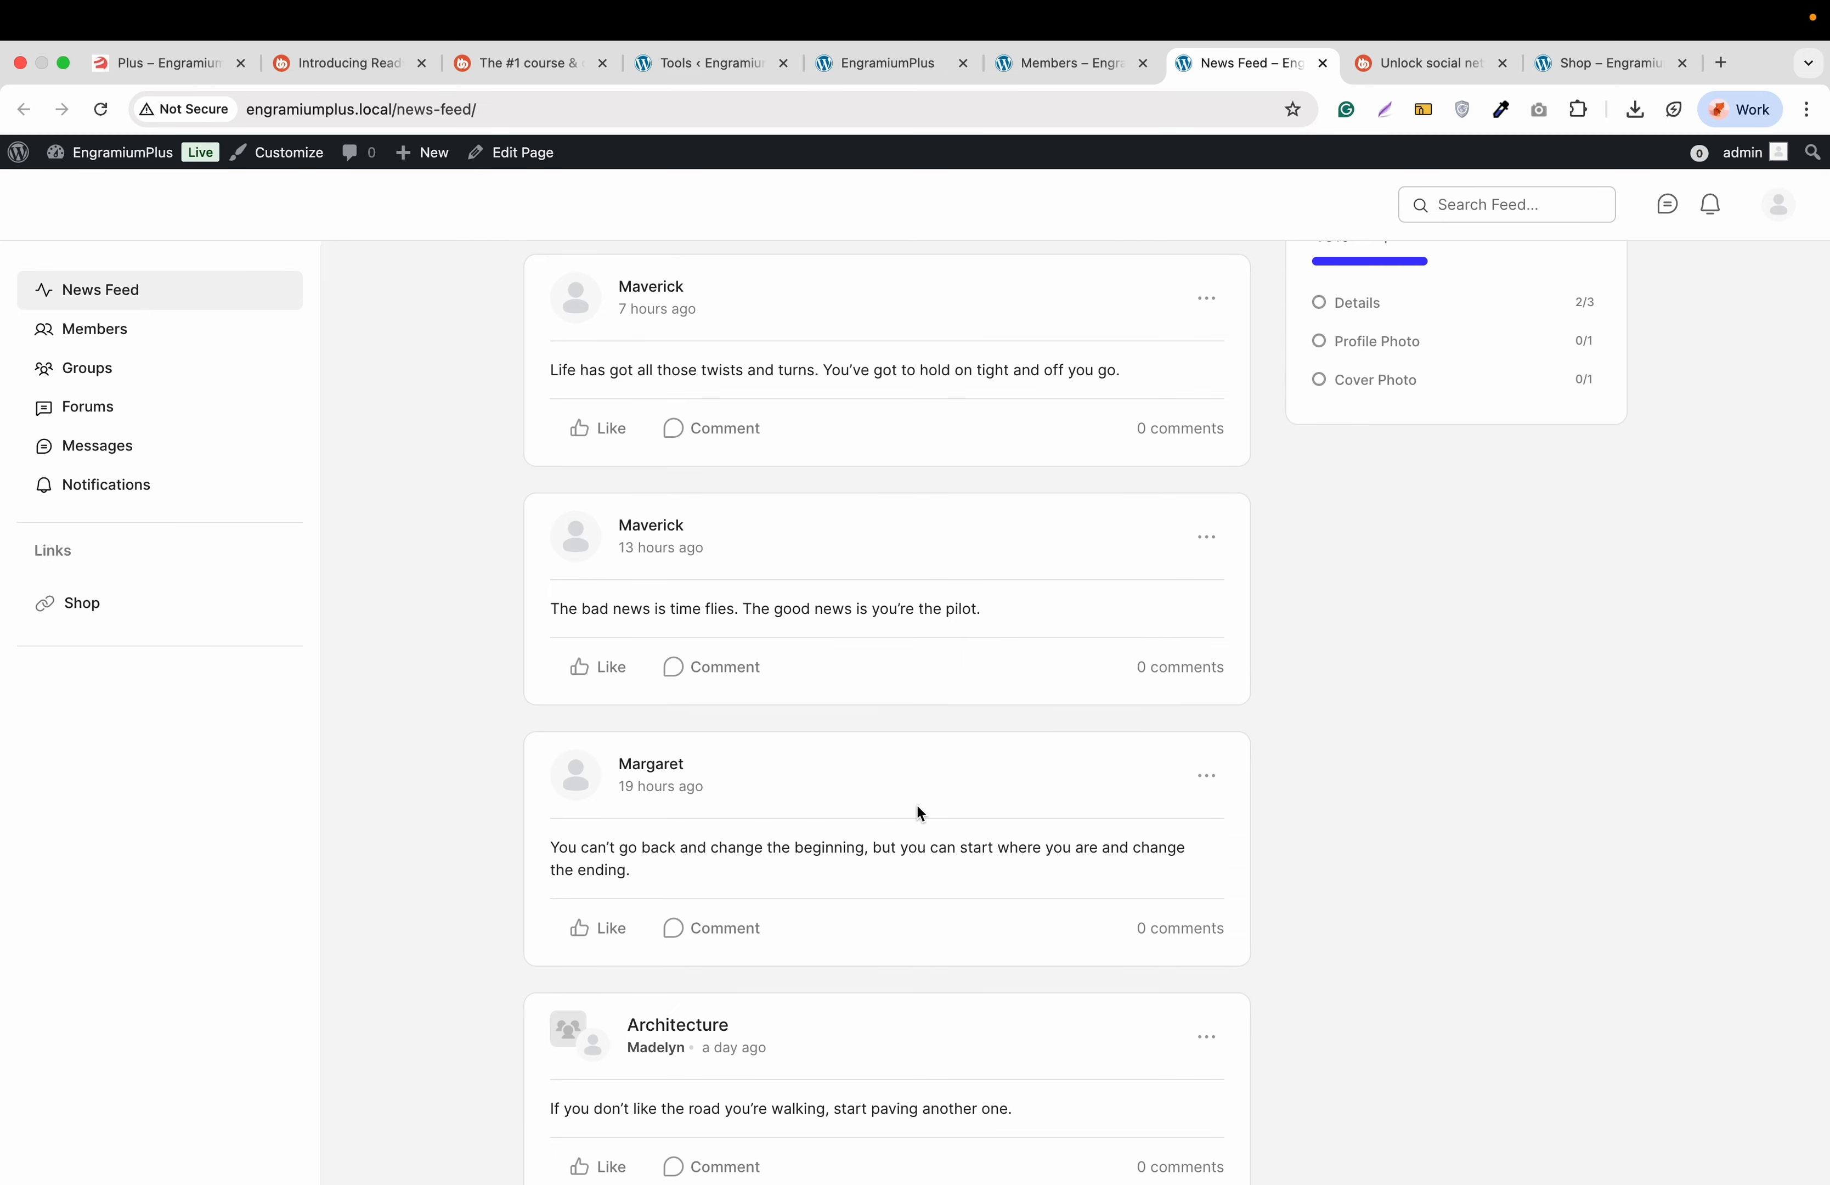
scroll(920, 812, "down", 2)
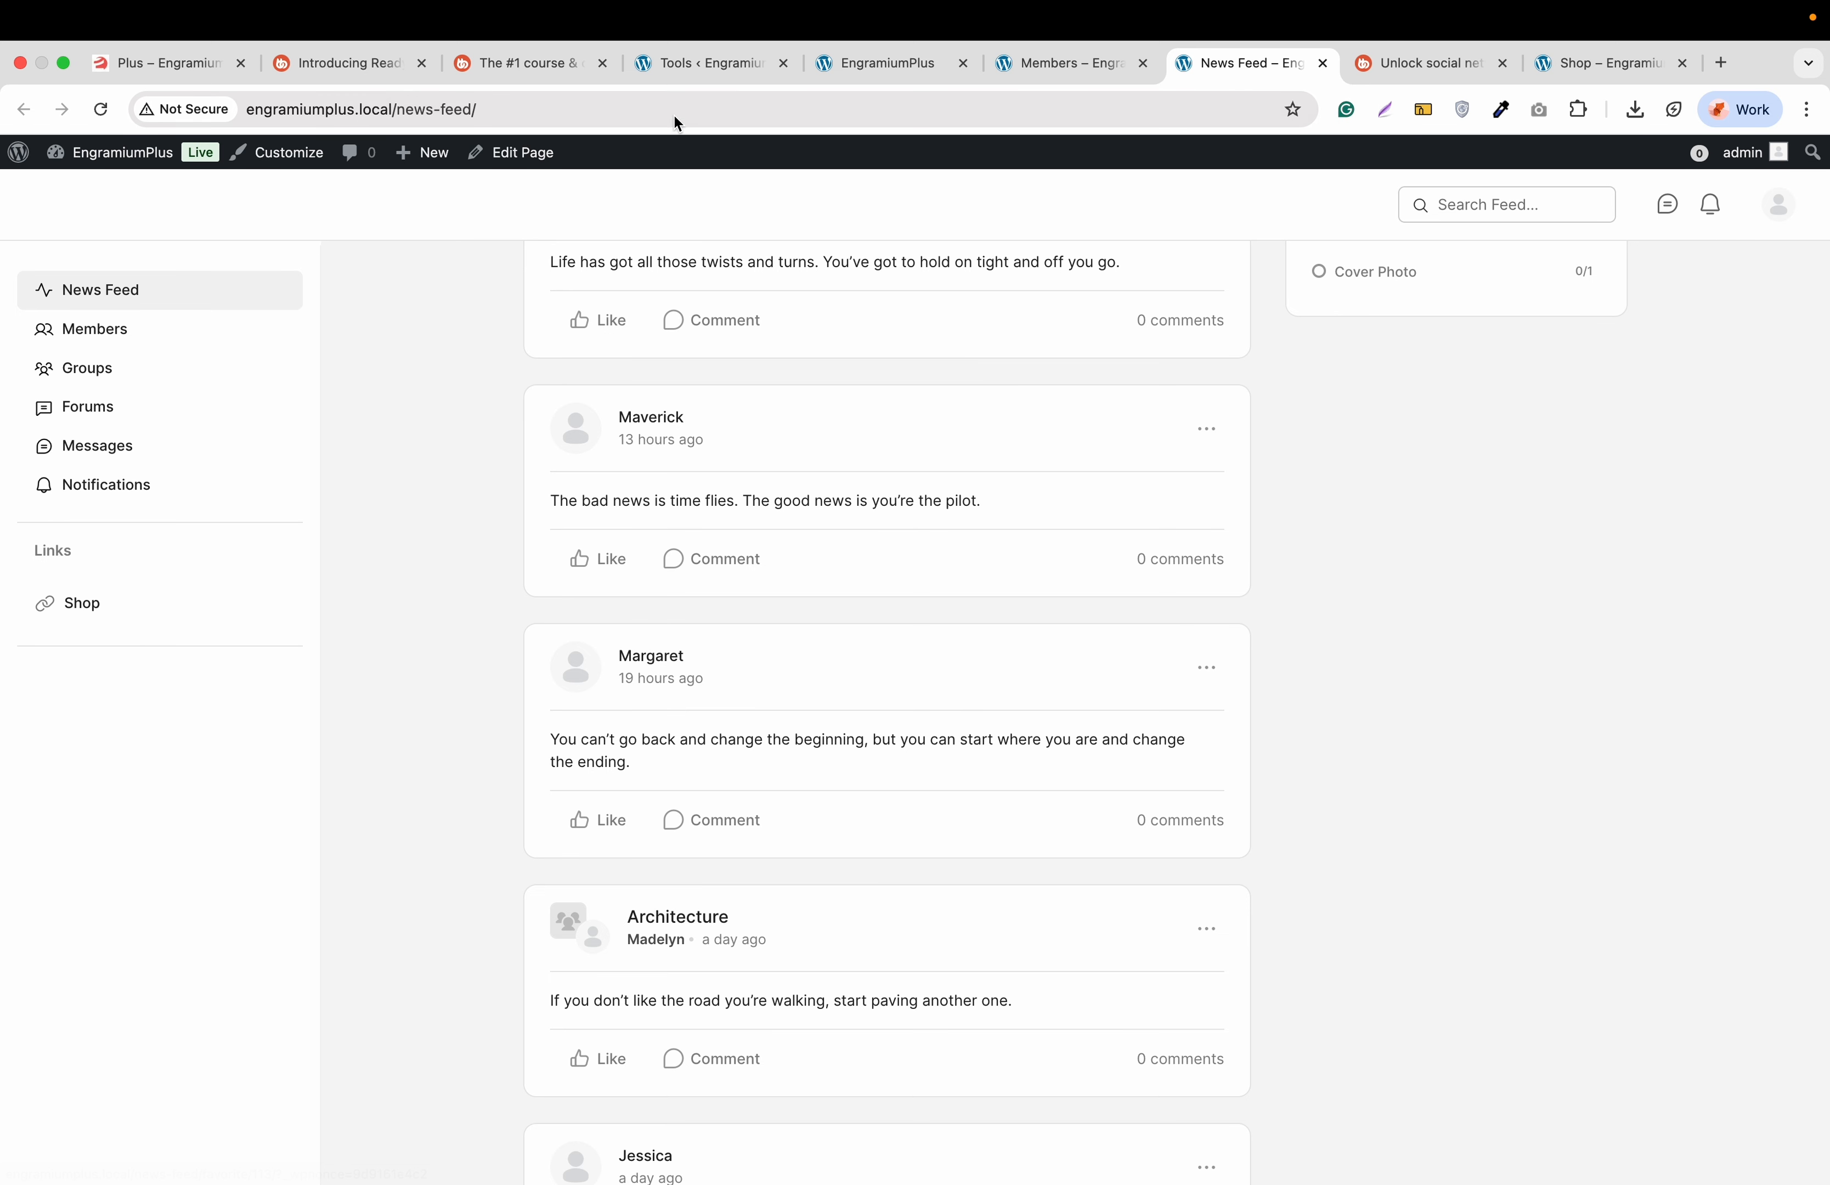
left_click(681, 68)
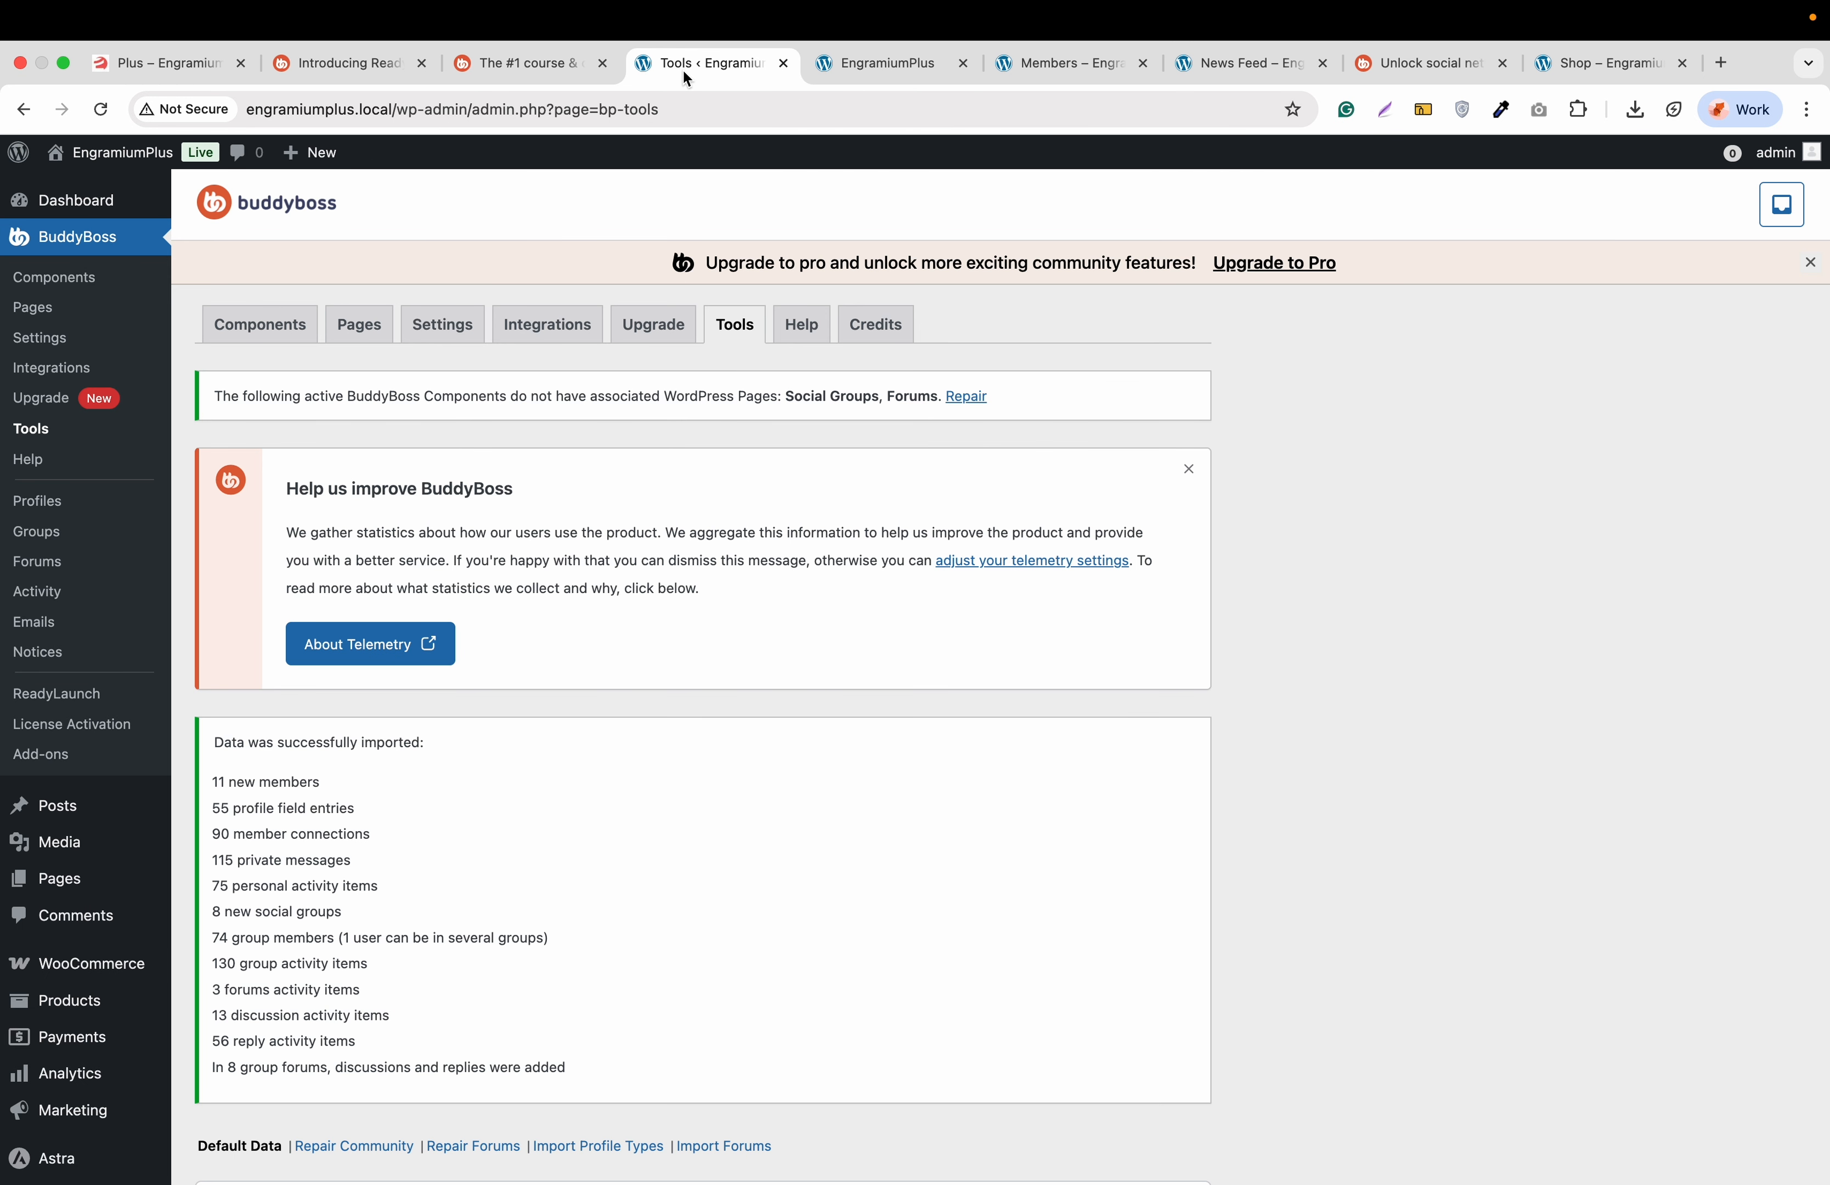
Open the WordPress Menus editor for Main Menu and review the BuddyBoss logged-in and logged-out links available to add
scroll(139, 792, "down", 2)
mouse_move(77, 1094)
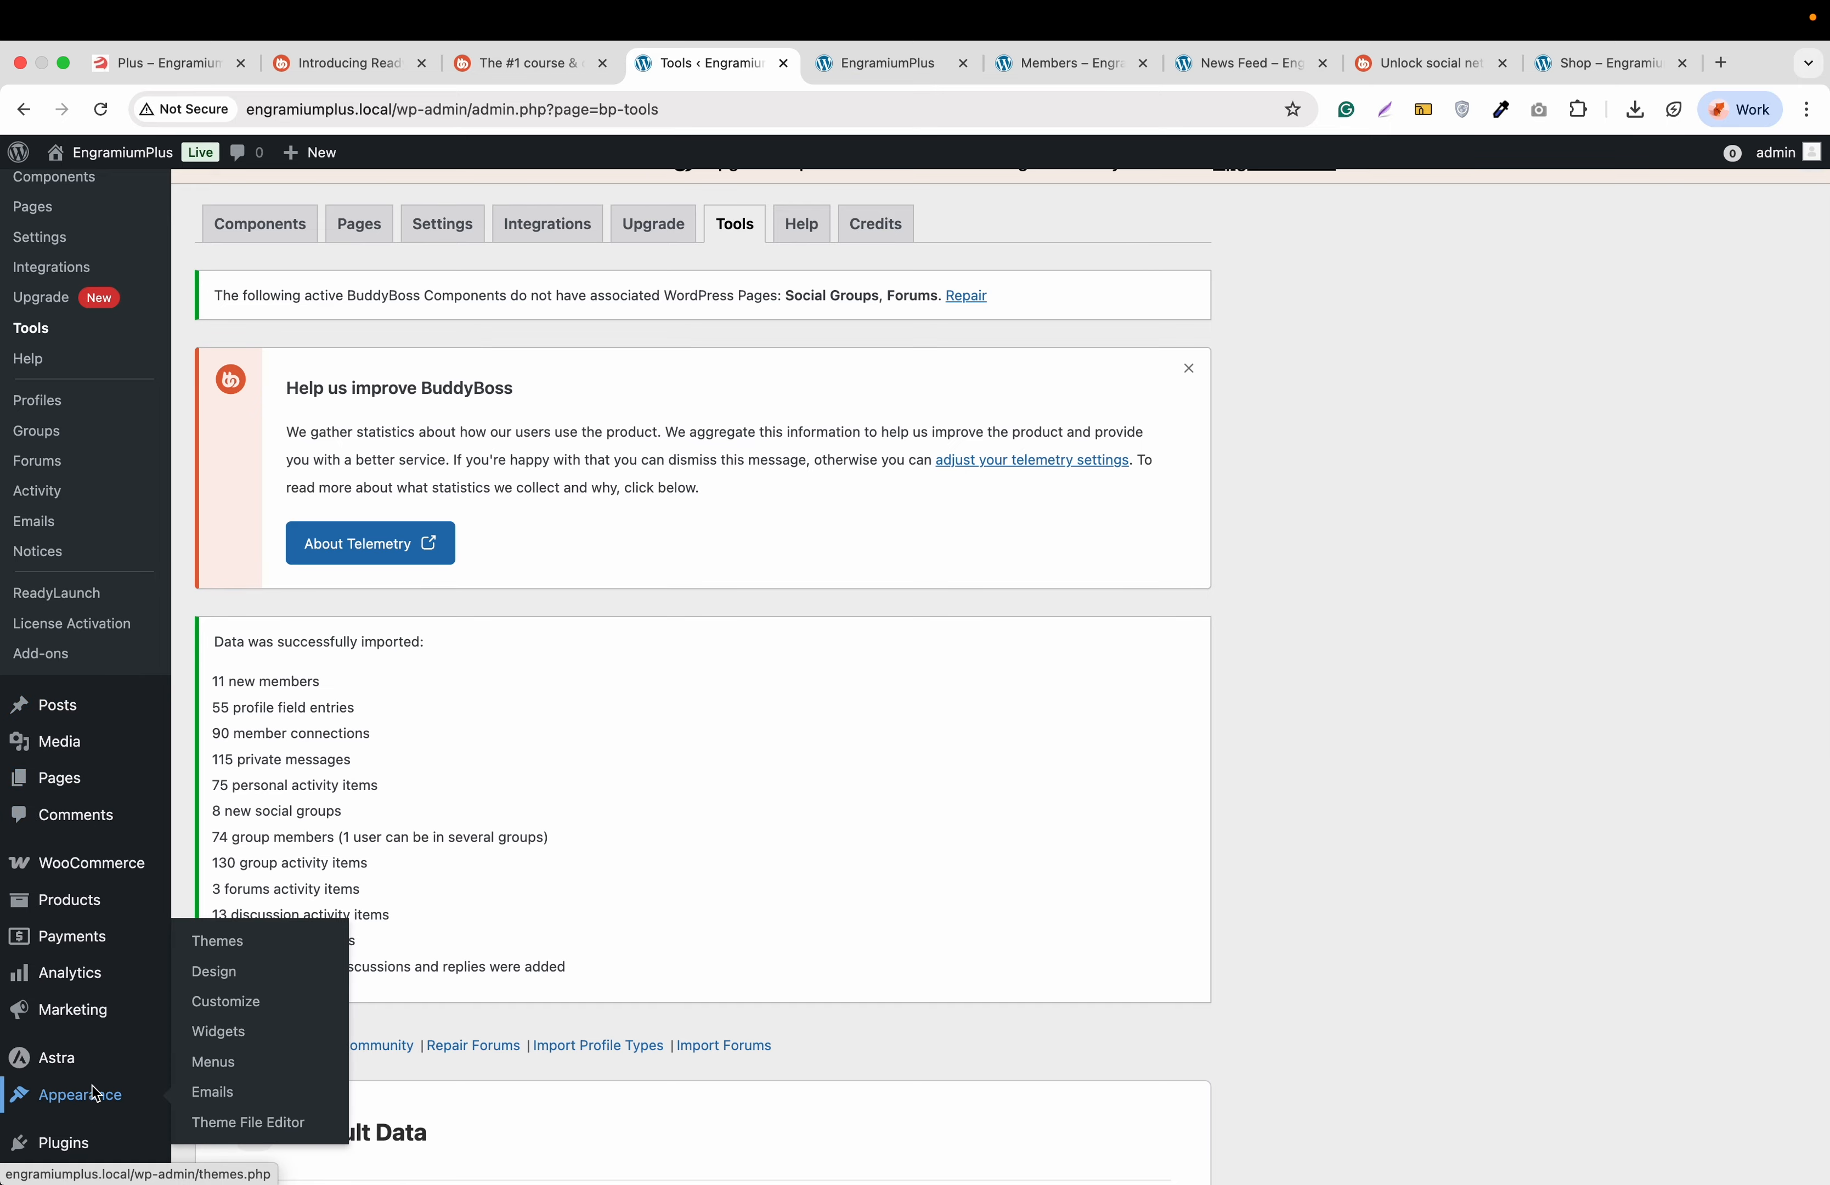
left_click(206, 1064)
scroll(409, 719, "down", 6)
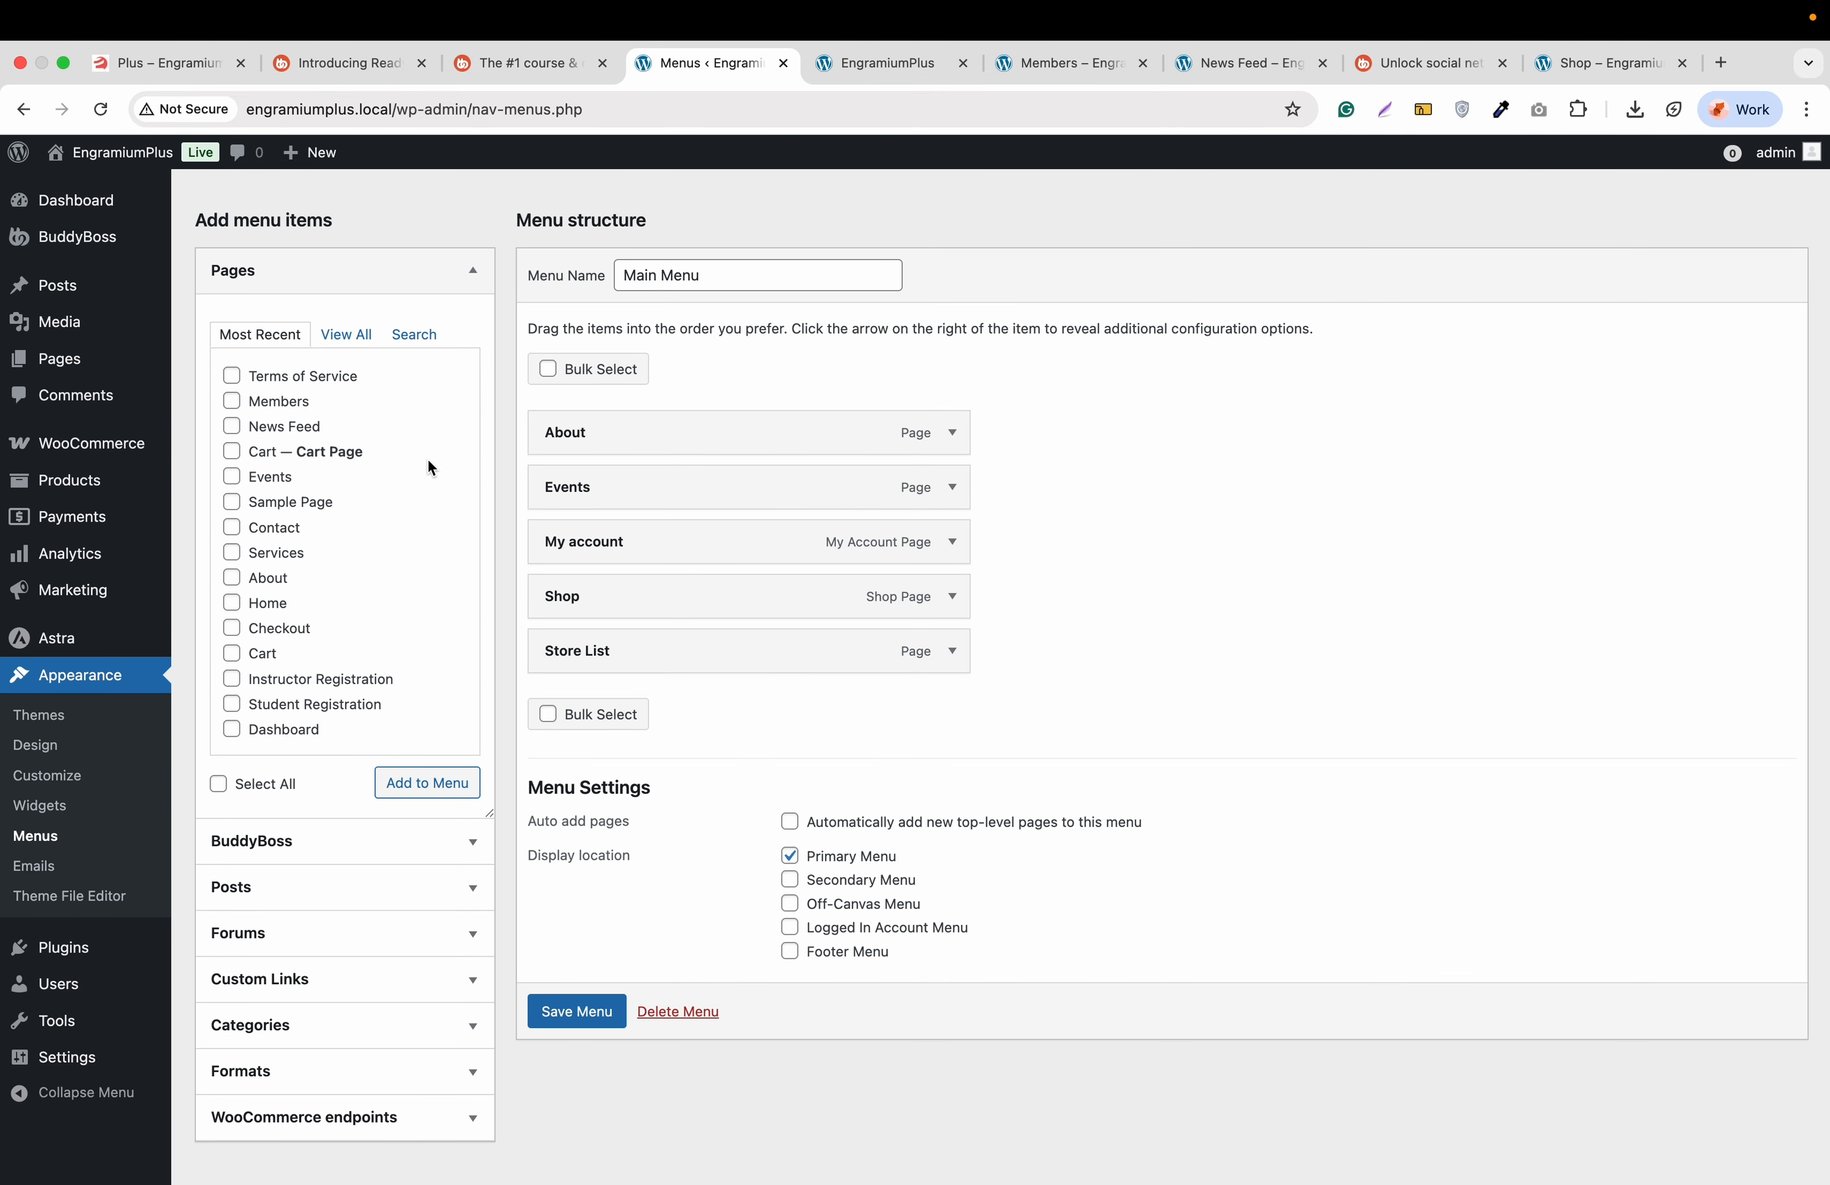
scroll(318, 583, "down", 1)
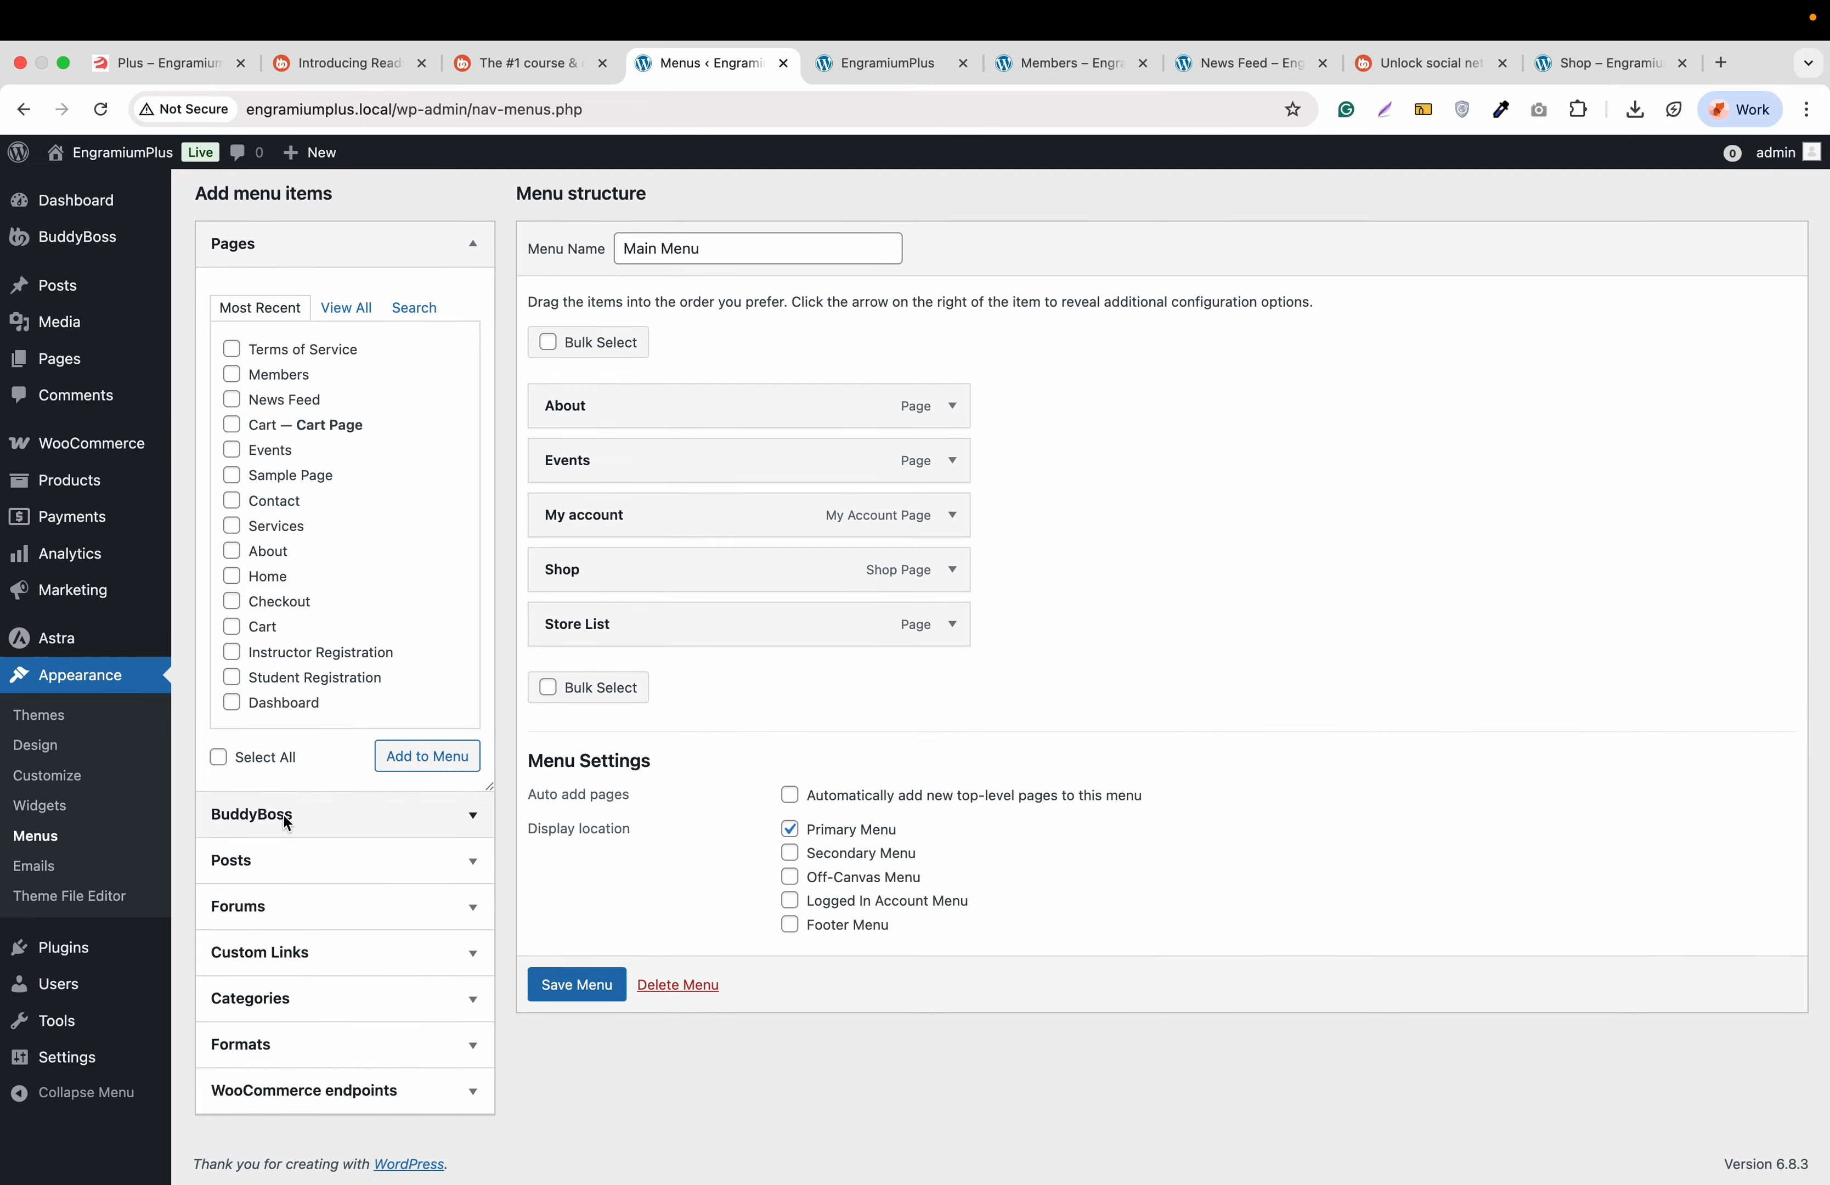
left_click(292, 815)
scroll(304, 643, "down", 5)
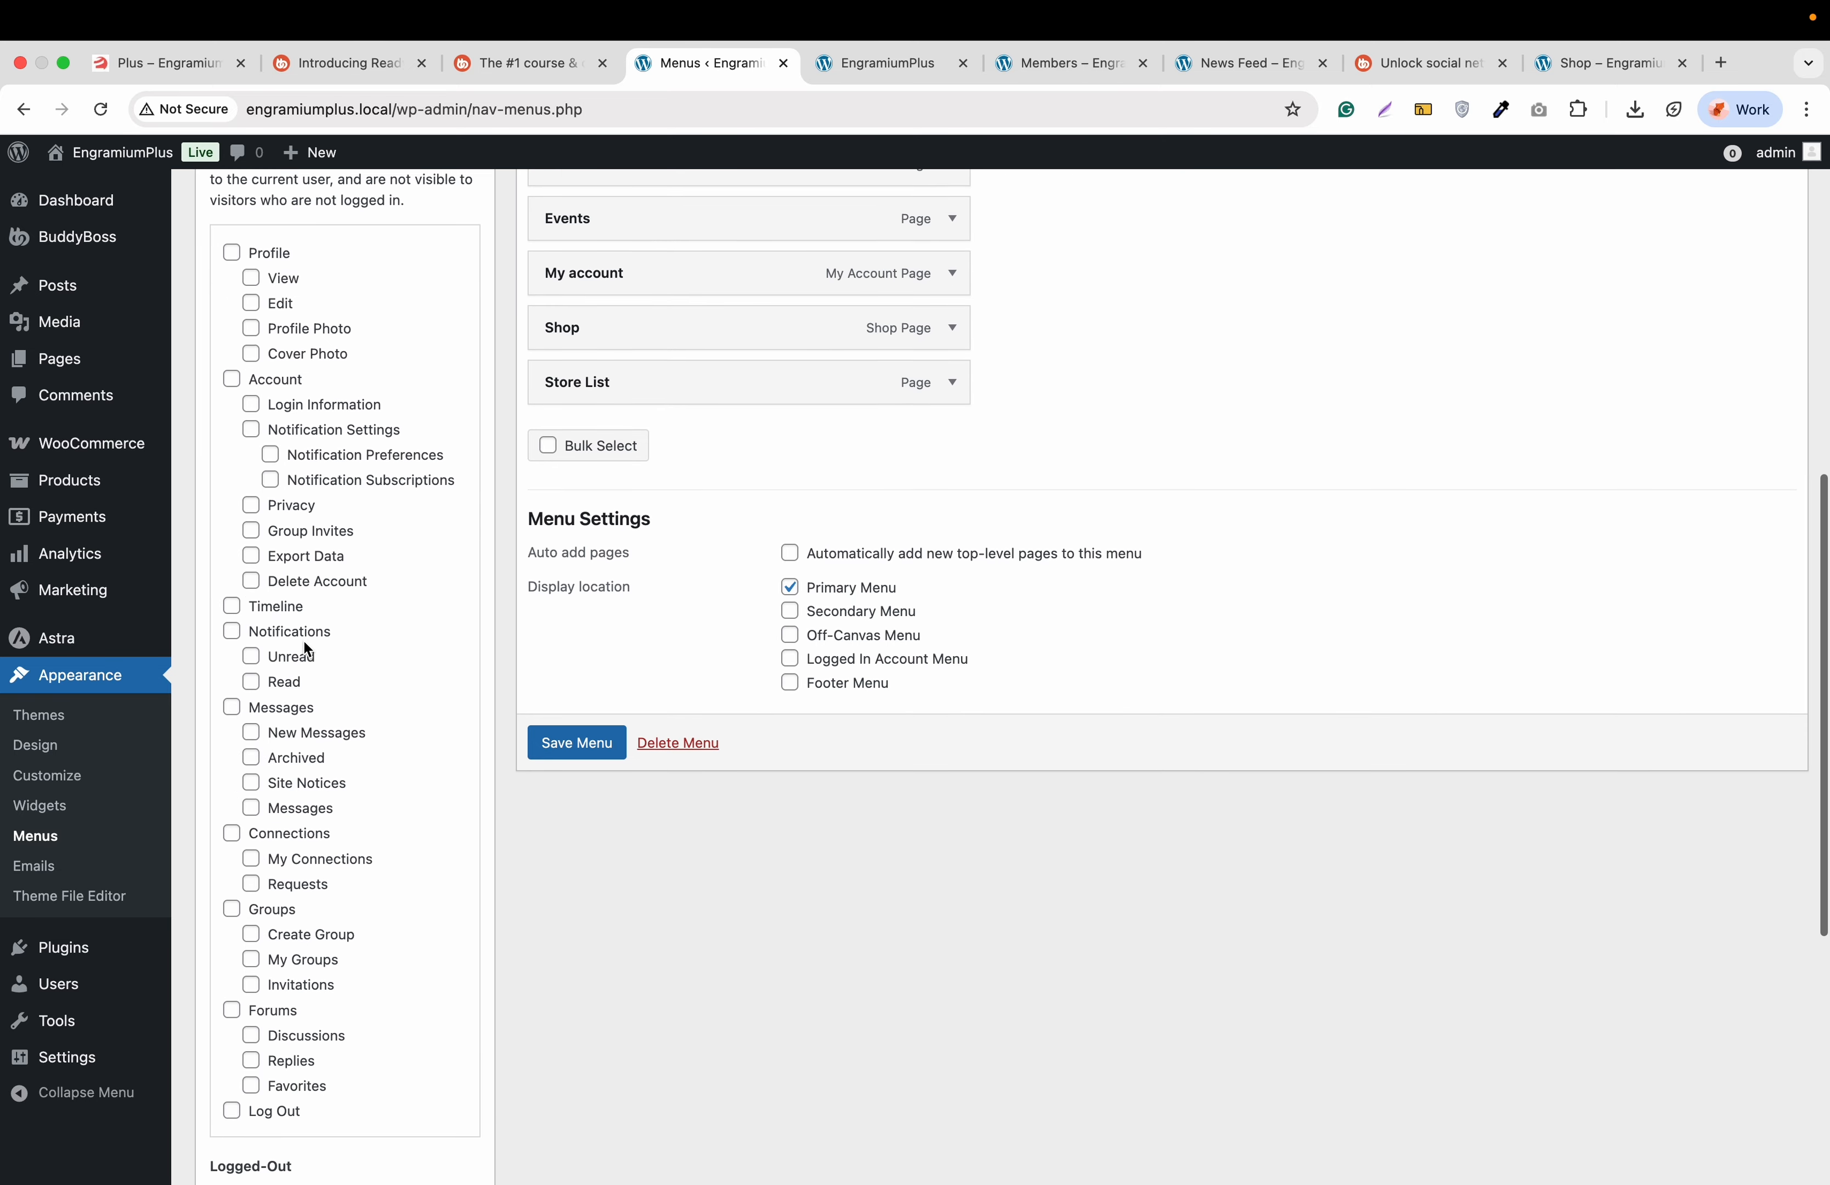
scroll(303, 638, "down", 2)
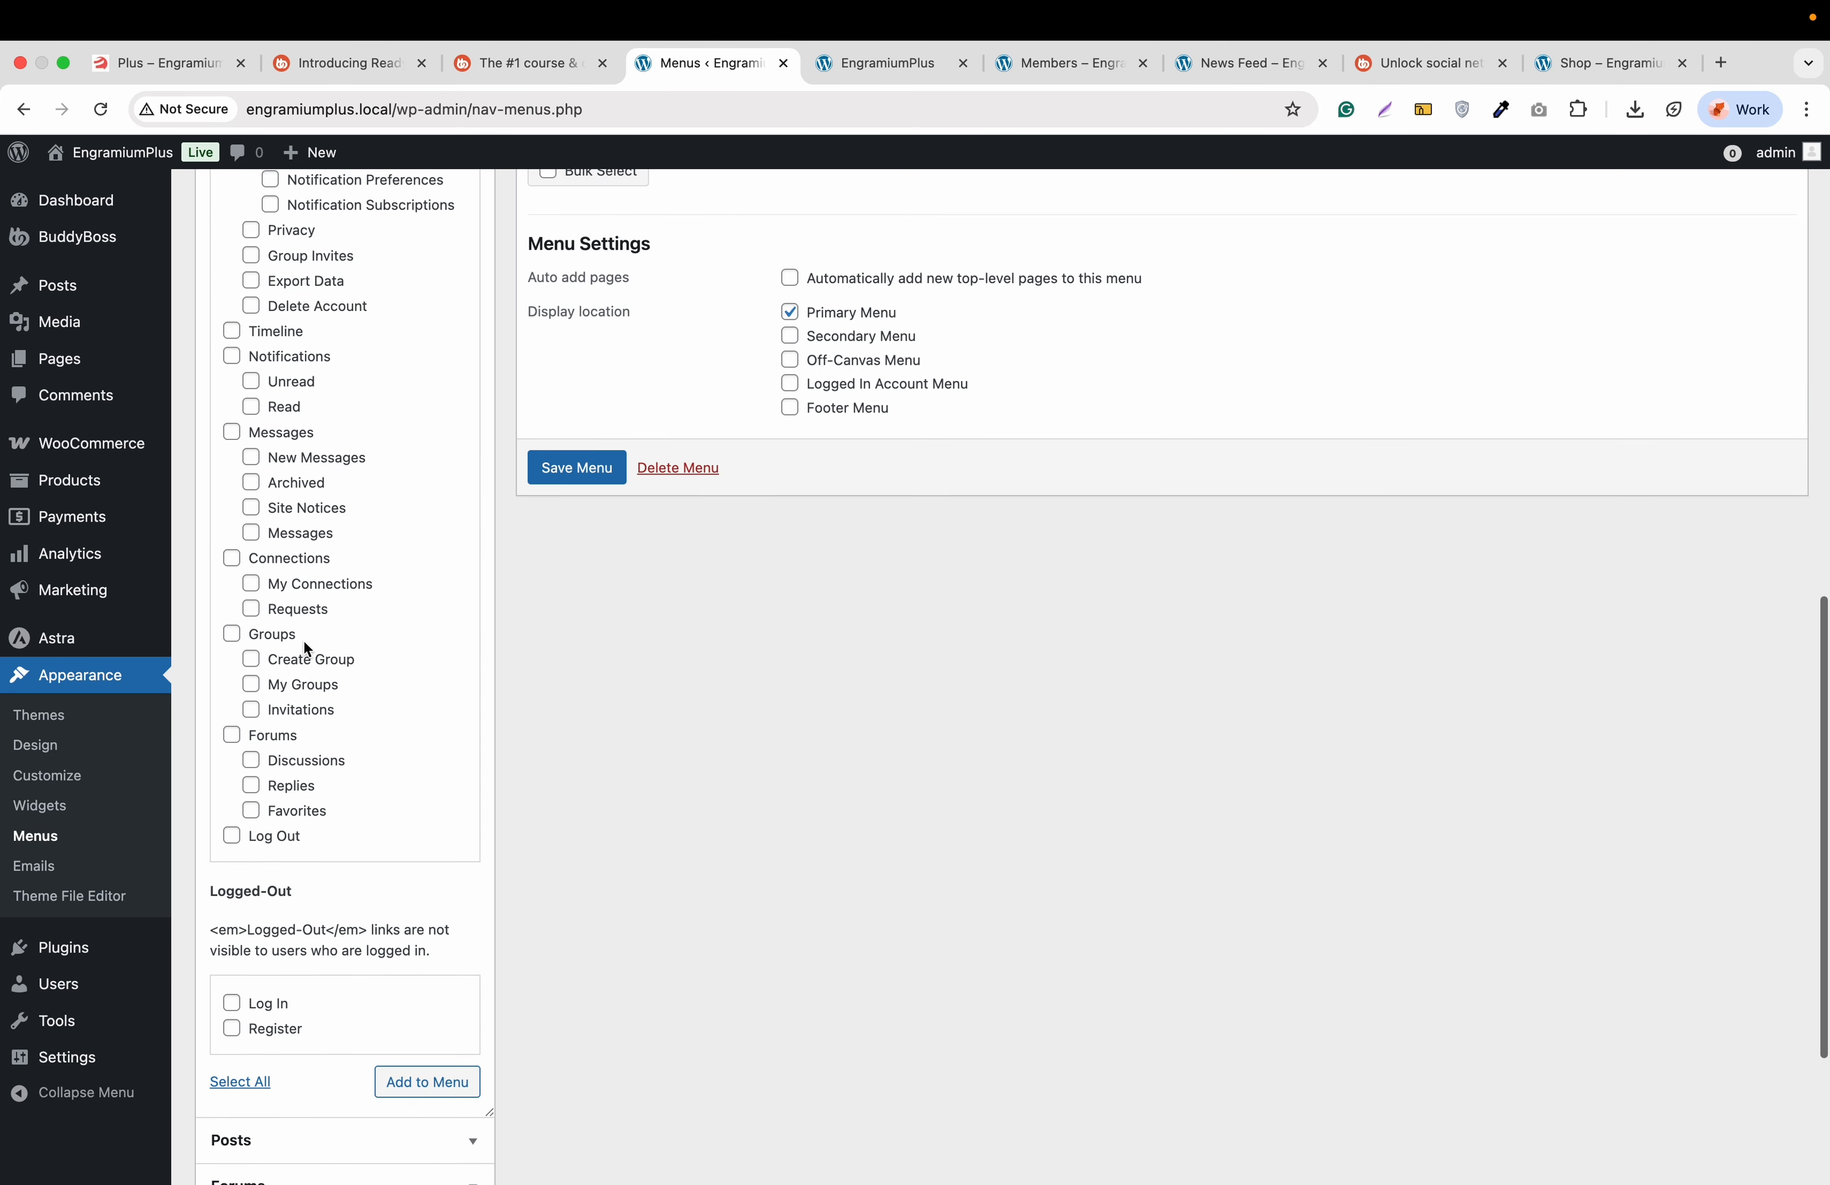
scroll(305, 642, "up", 5)
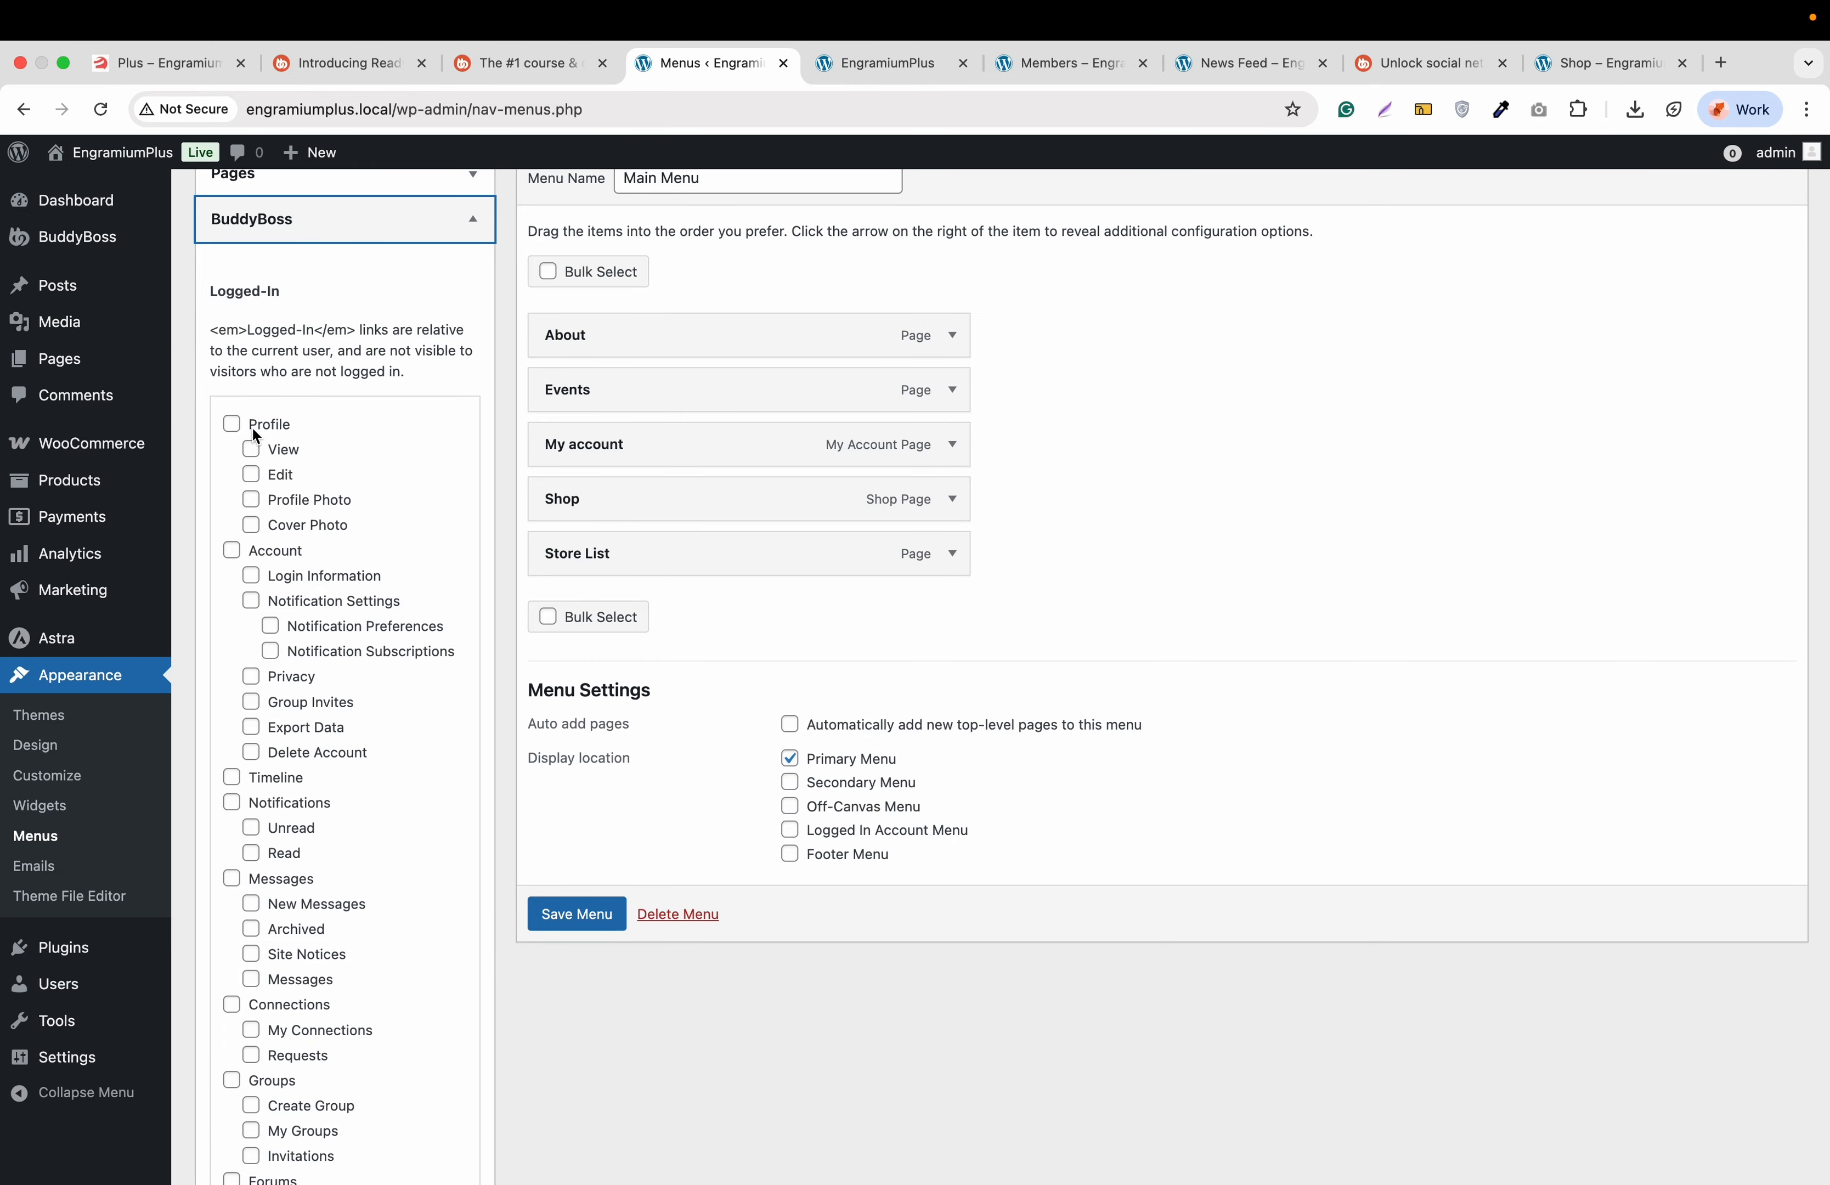
Add the BuddyBoss Account, Login Information, Notification Settings, Notification Preferences, Notification Subscriptions and Privacy links to Main Menu
left_click(233, 551)
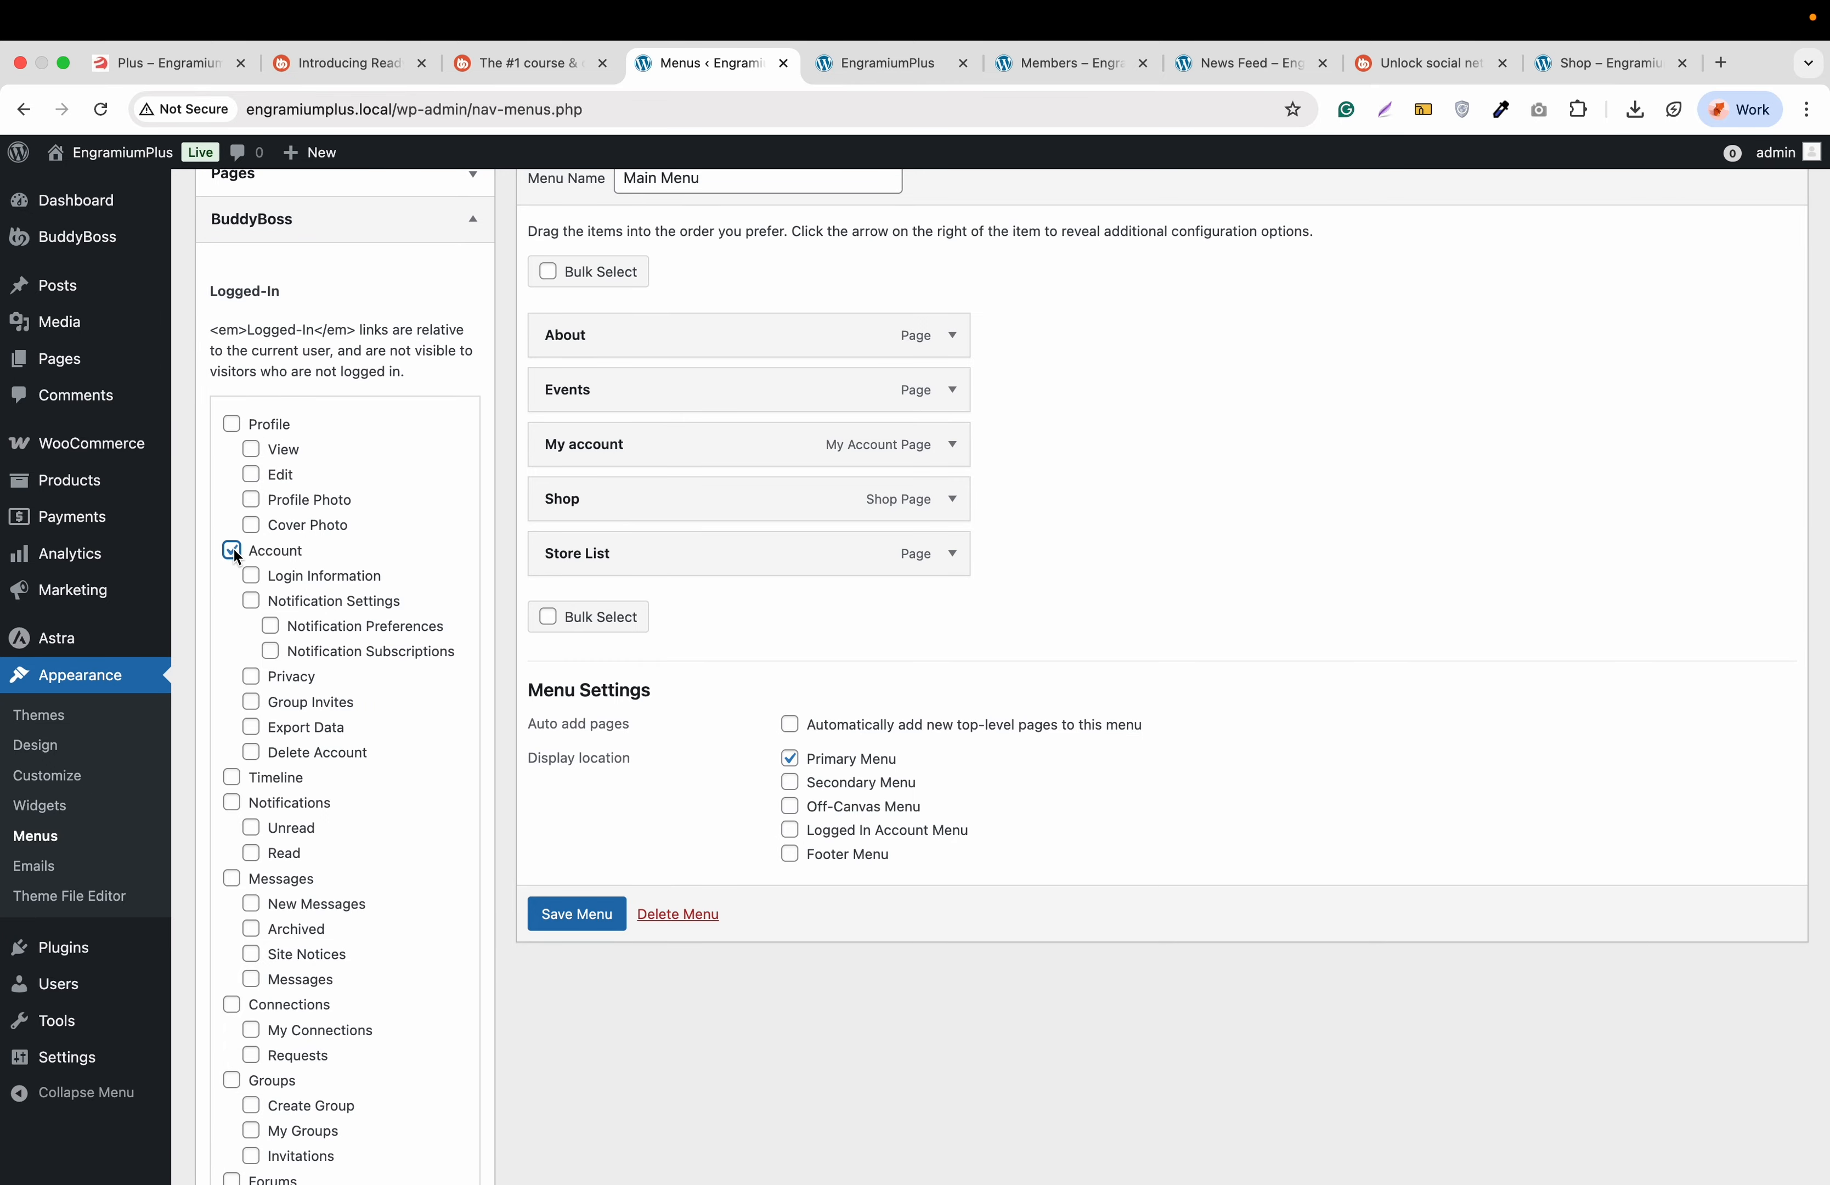
left_click(251, 577)
left_click(250, 676)
scroll(452, 820, "down", 5)
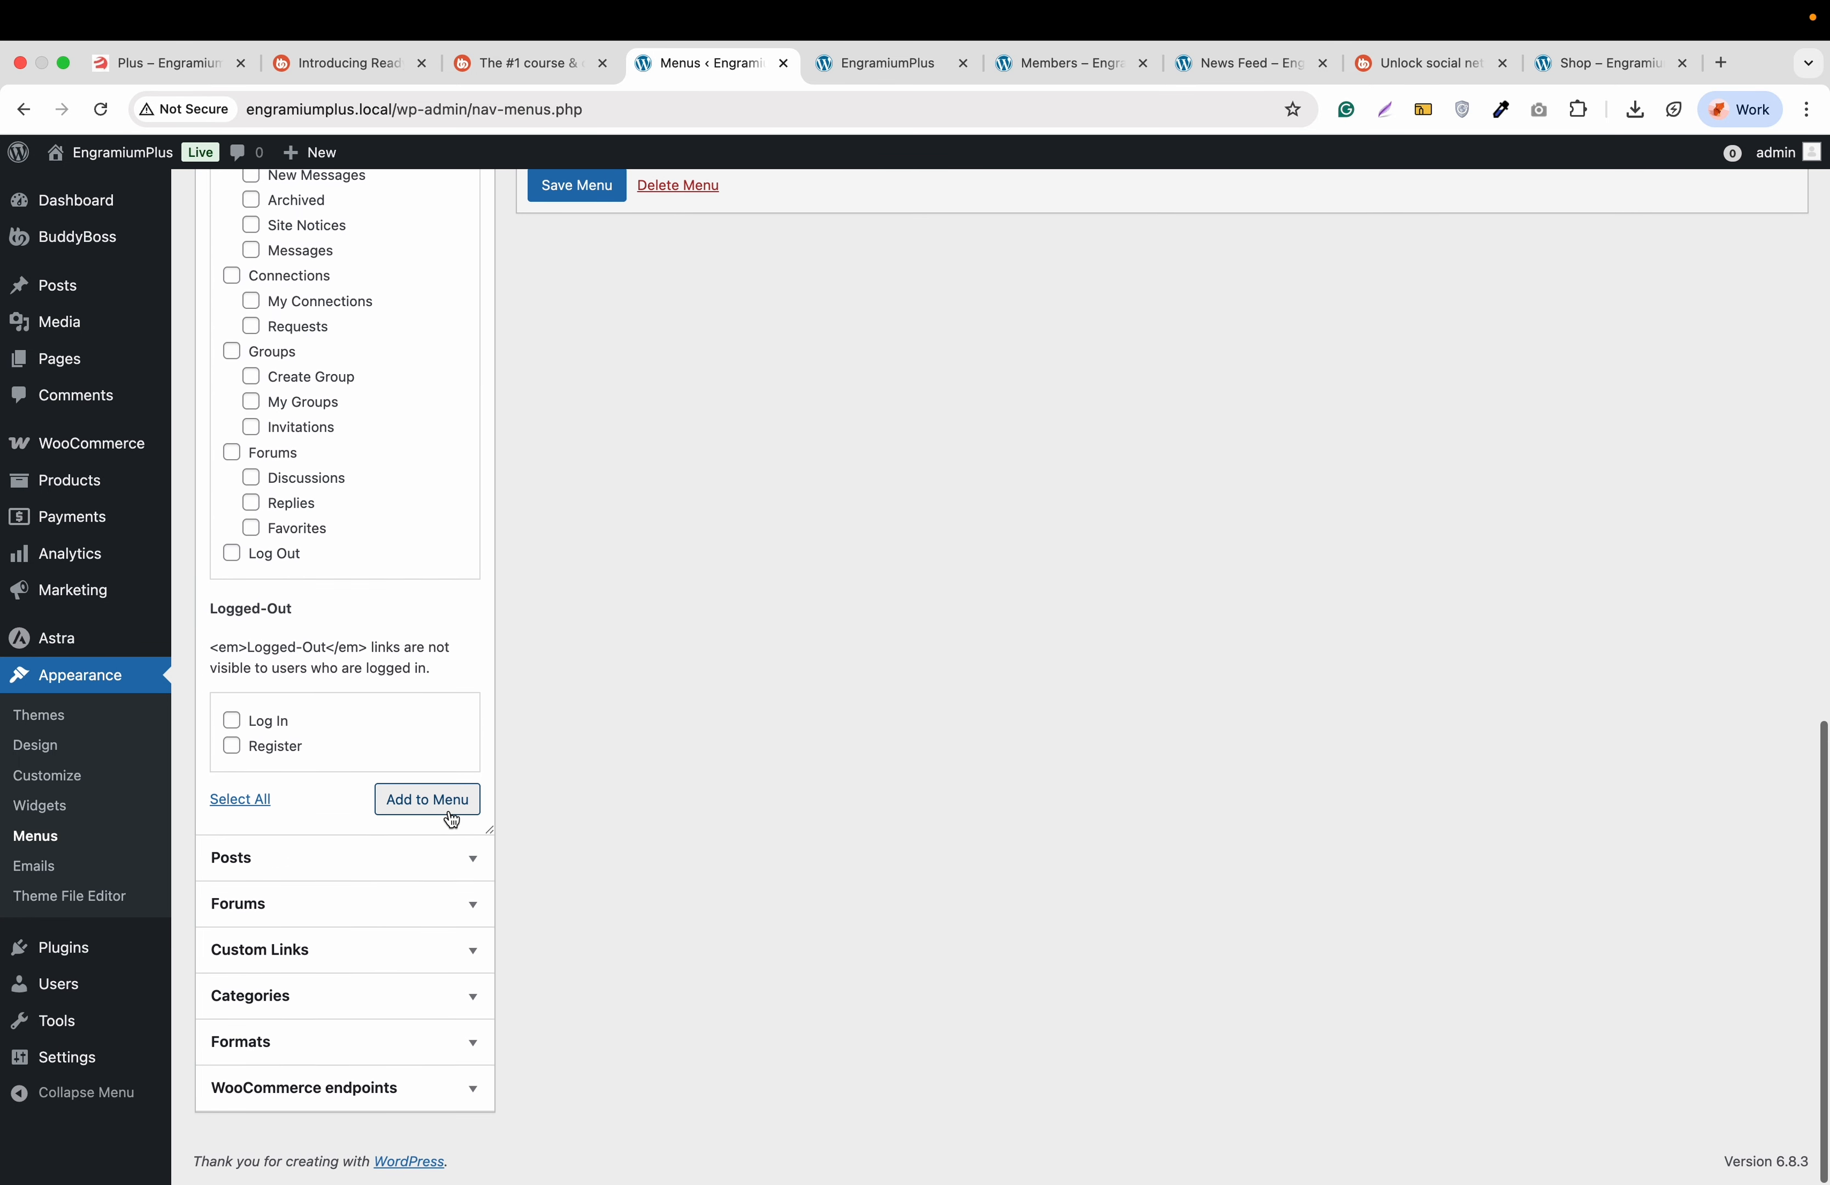
left_click(449, 806)
scroll(591, 695, "up", 8)
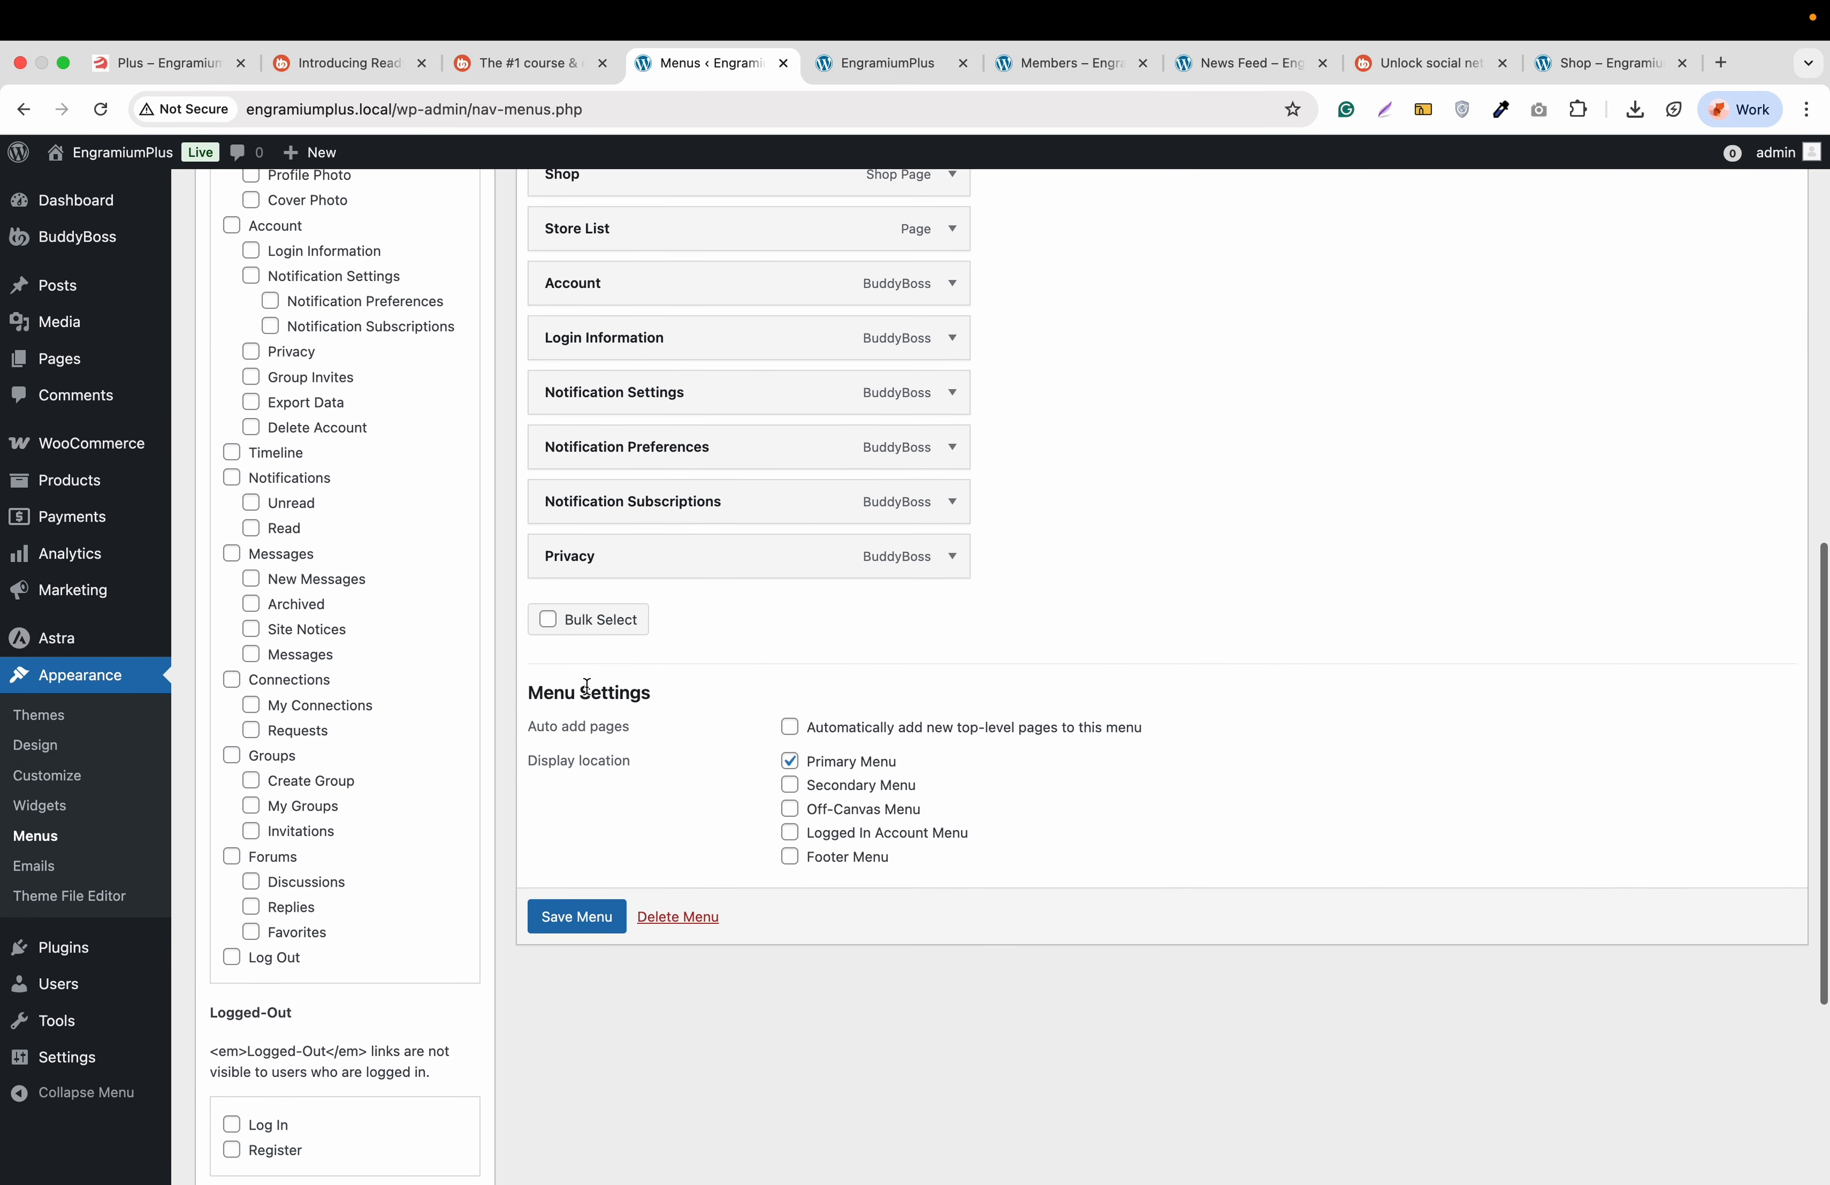
Nest Login Information under Account, with Notification Settings, Notification Preferences and Notification Subscriptions one level beneath Login Information
left_click_drag(605, 577, 662, 637)
left_click_drag(591, 704, 654, 693)
left_click_drag(593, 770, 661, 768)
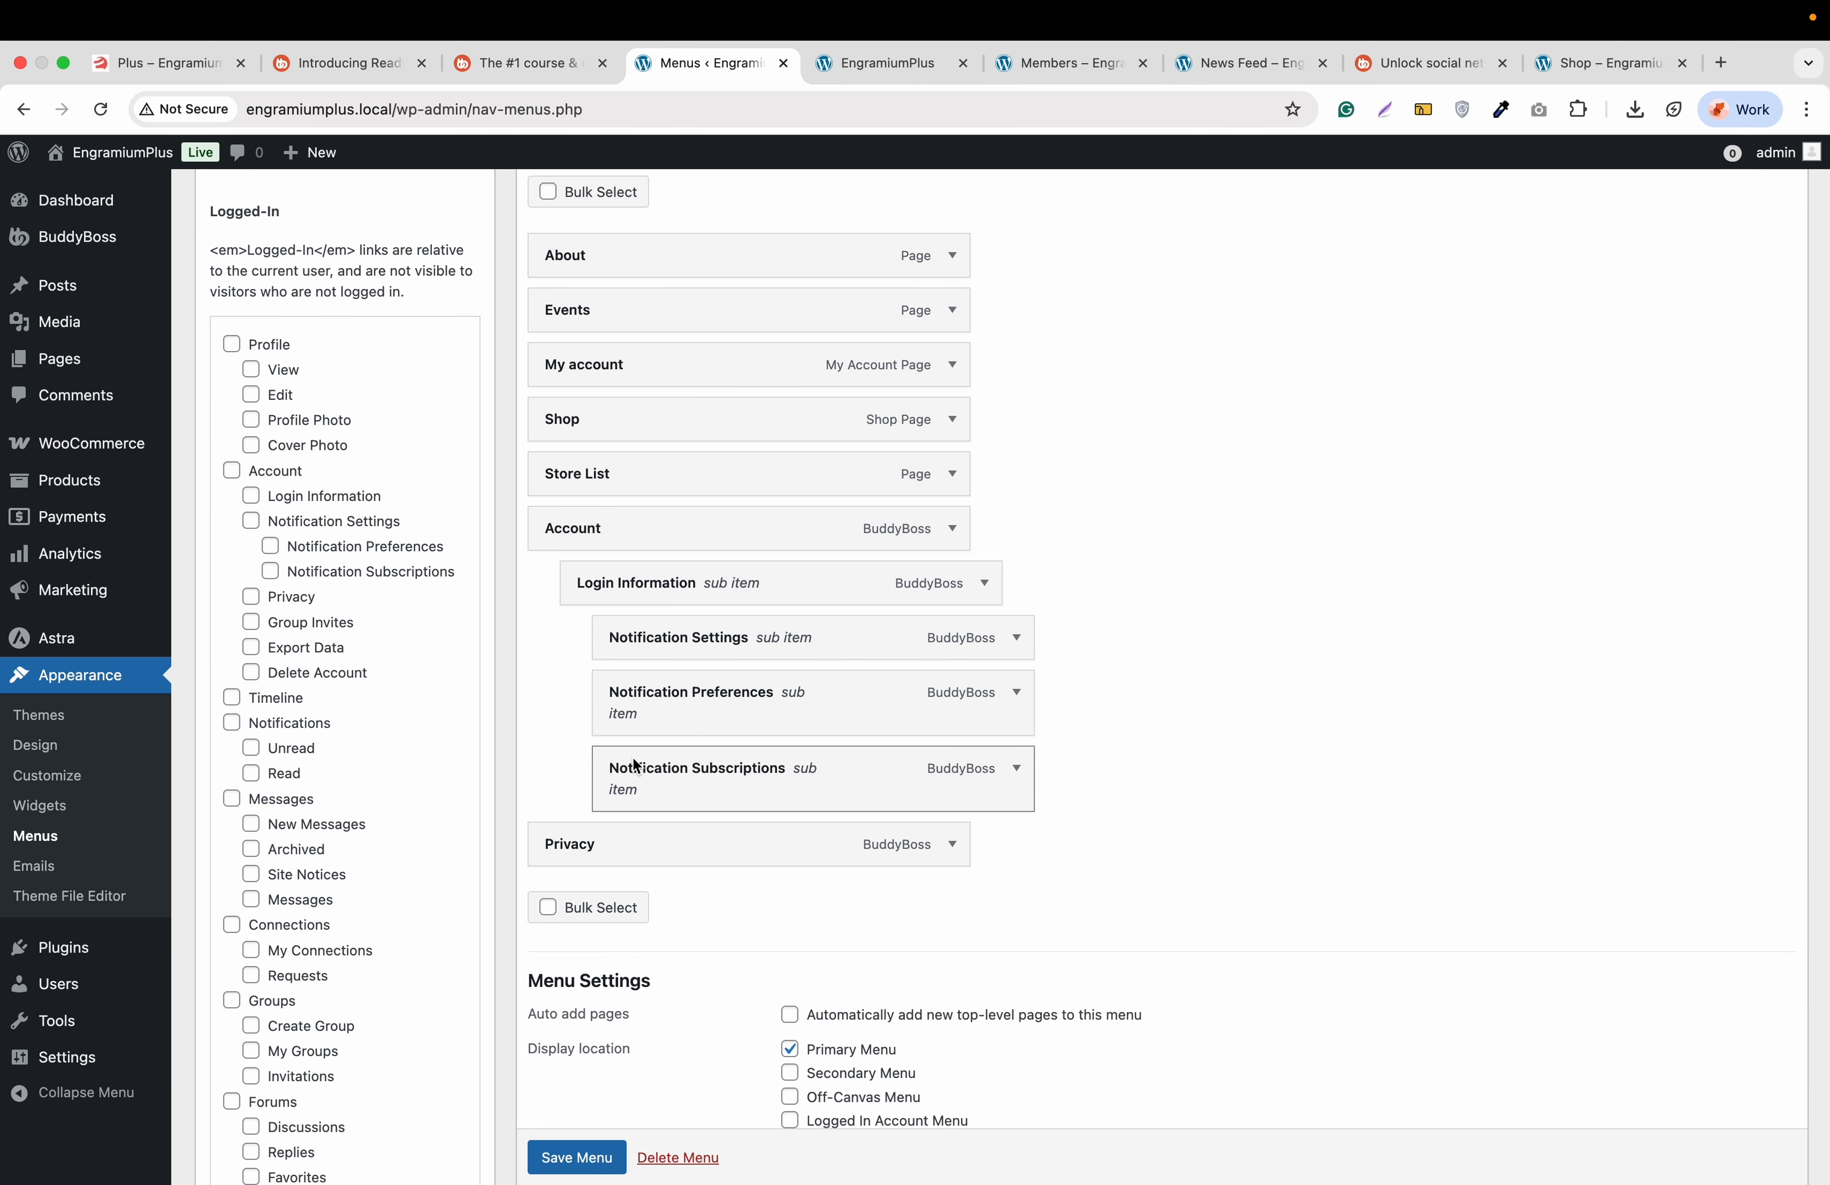
Add the News Feed page to Main Menu and save the menu
scroll(630, 628, "up", 5)
left_click(407, 402)
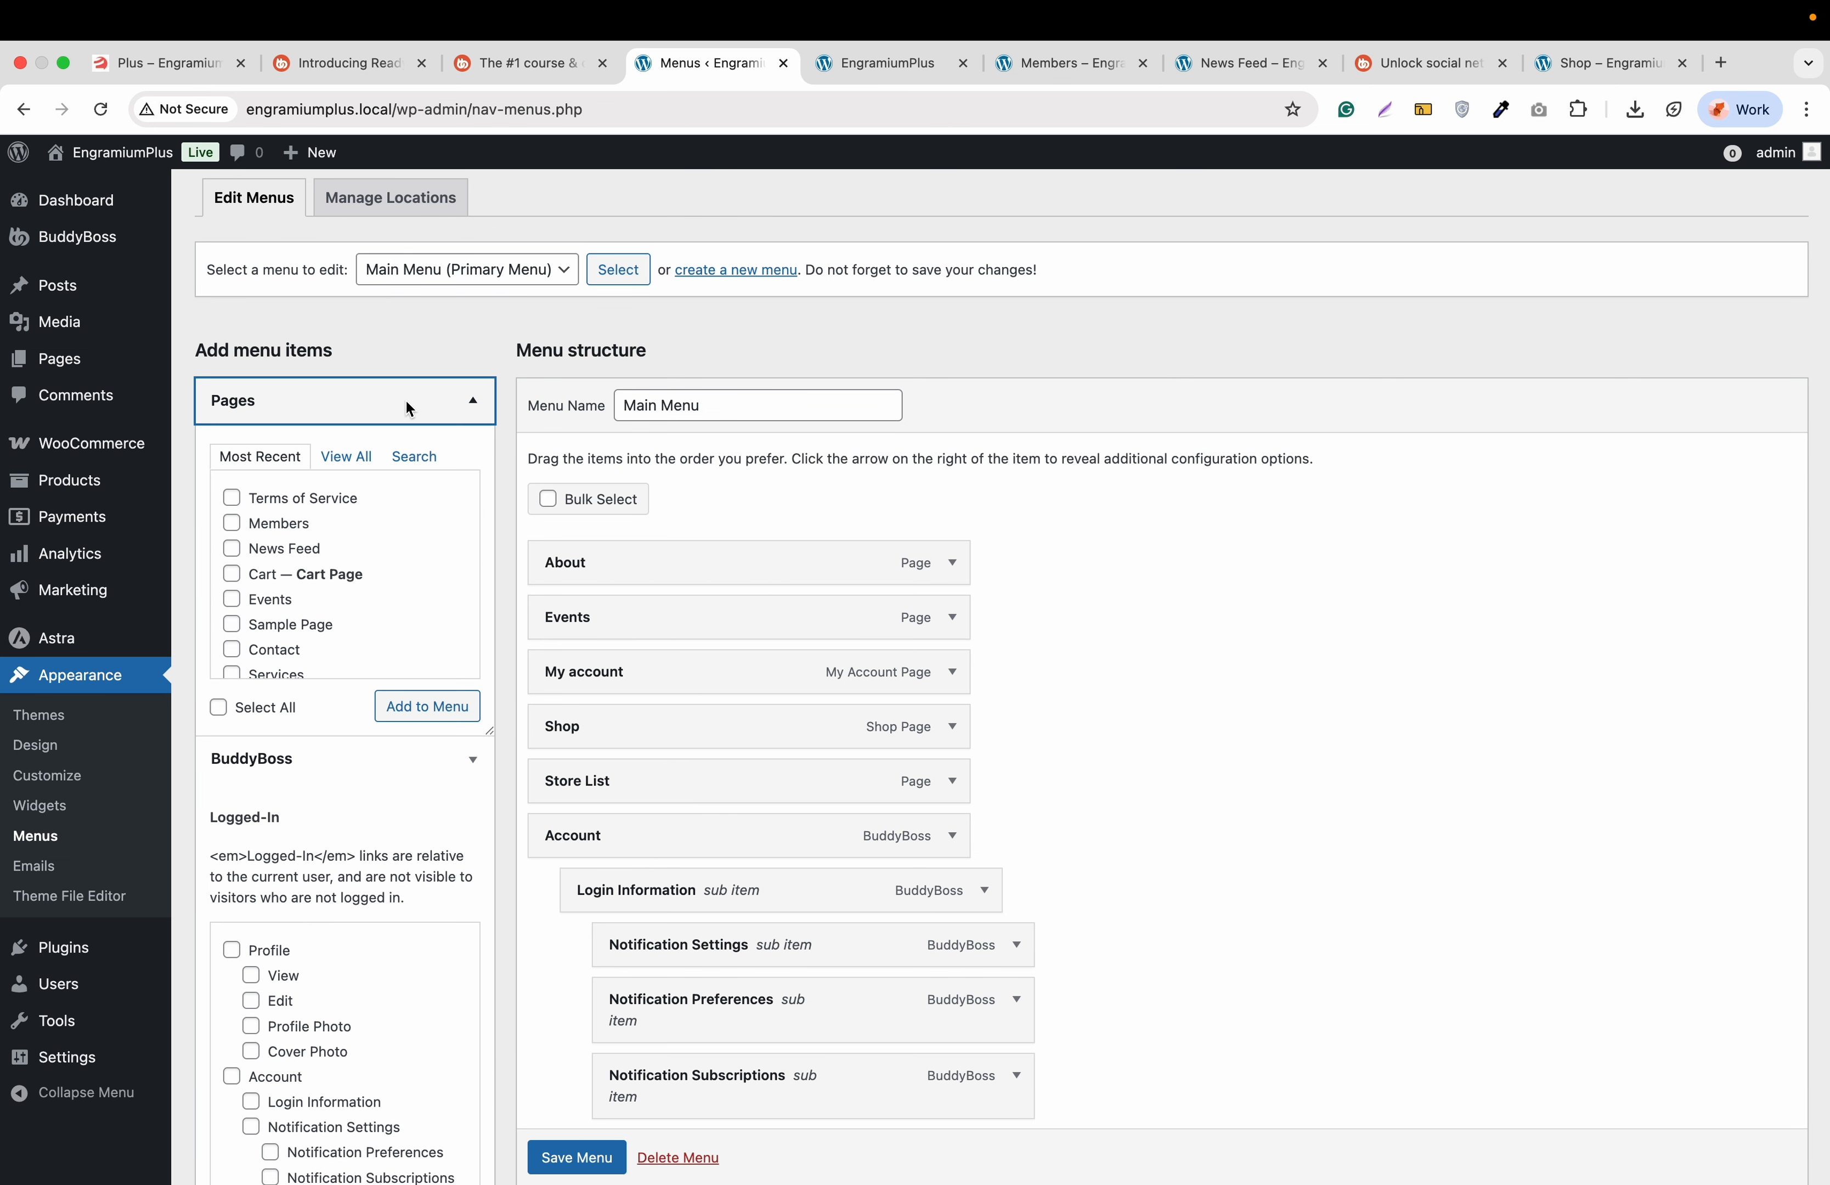
left_click(339, 462)
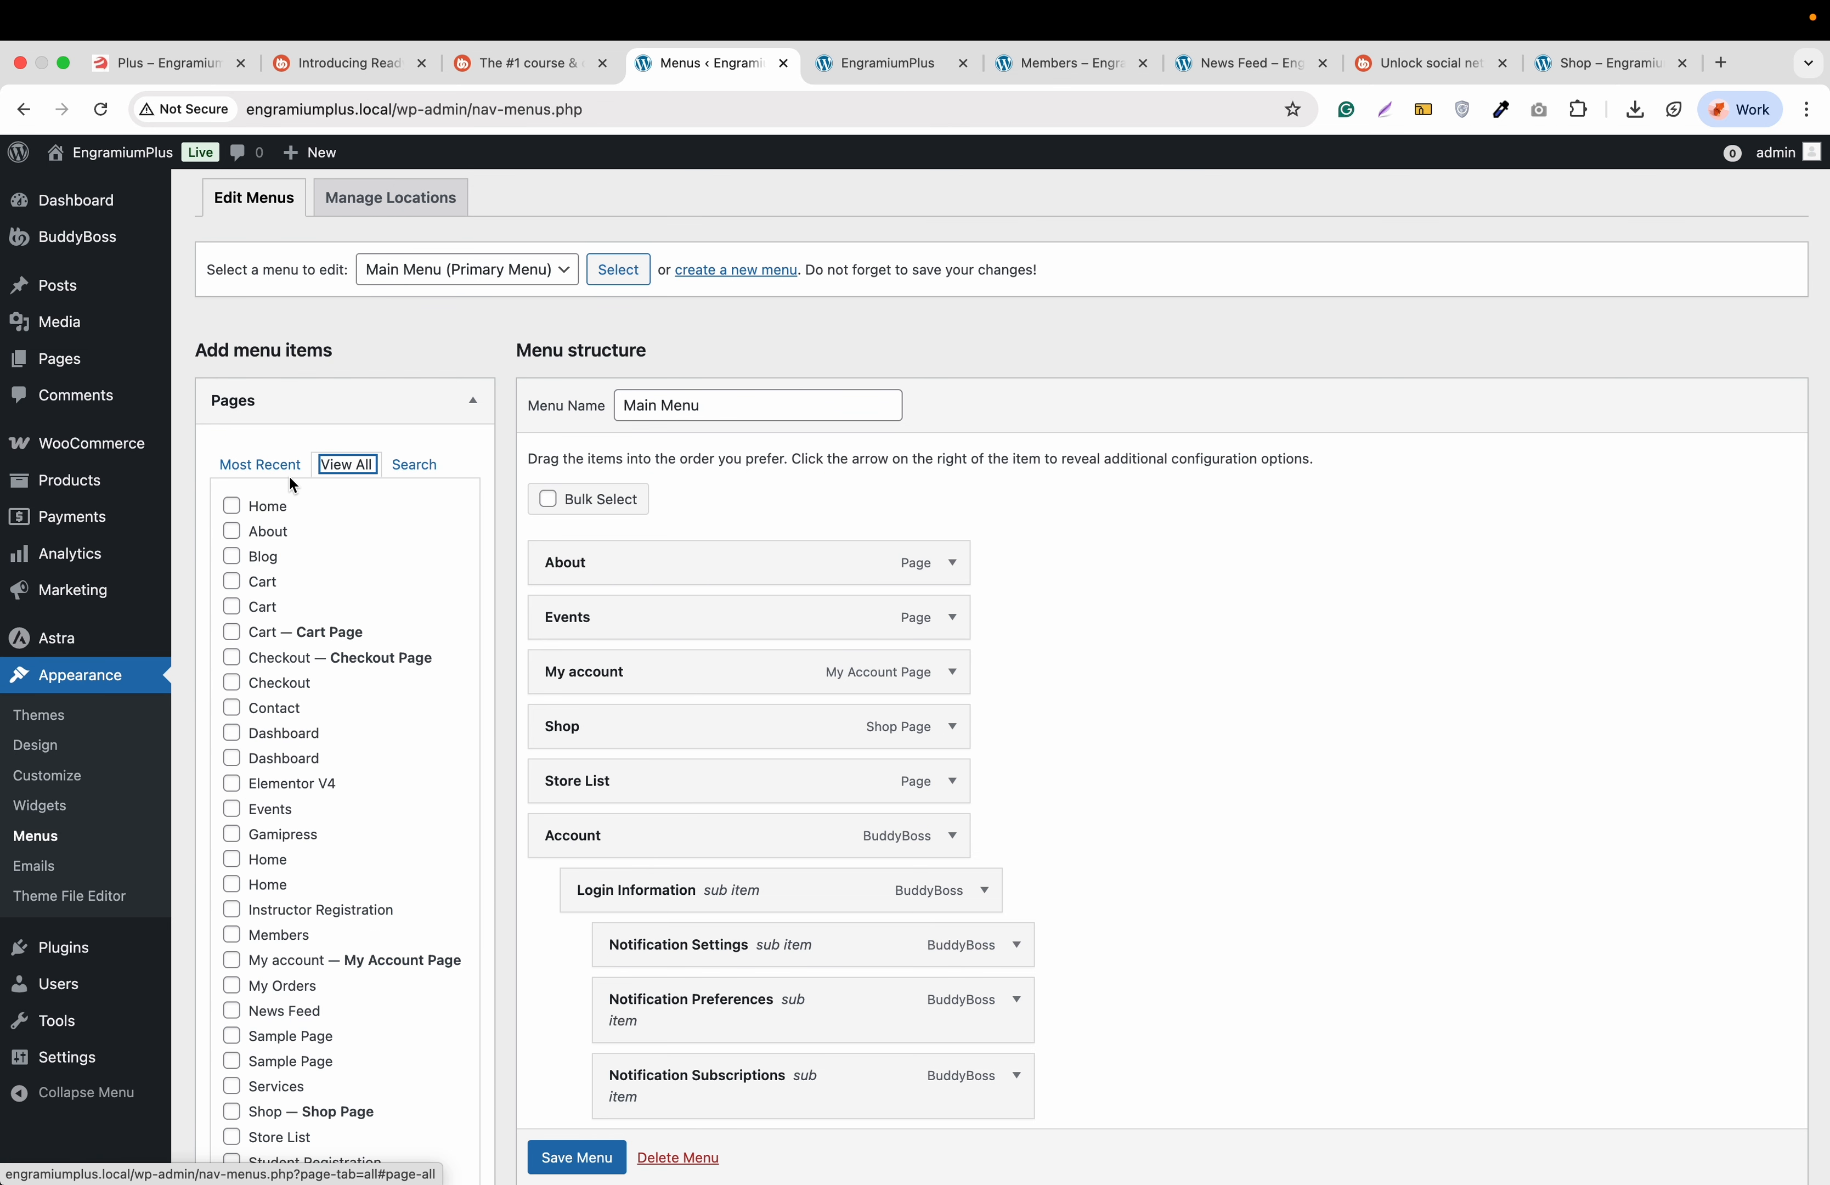
left_click(264, 464)
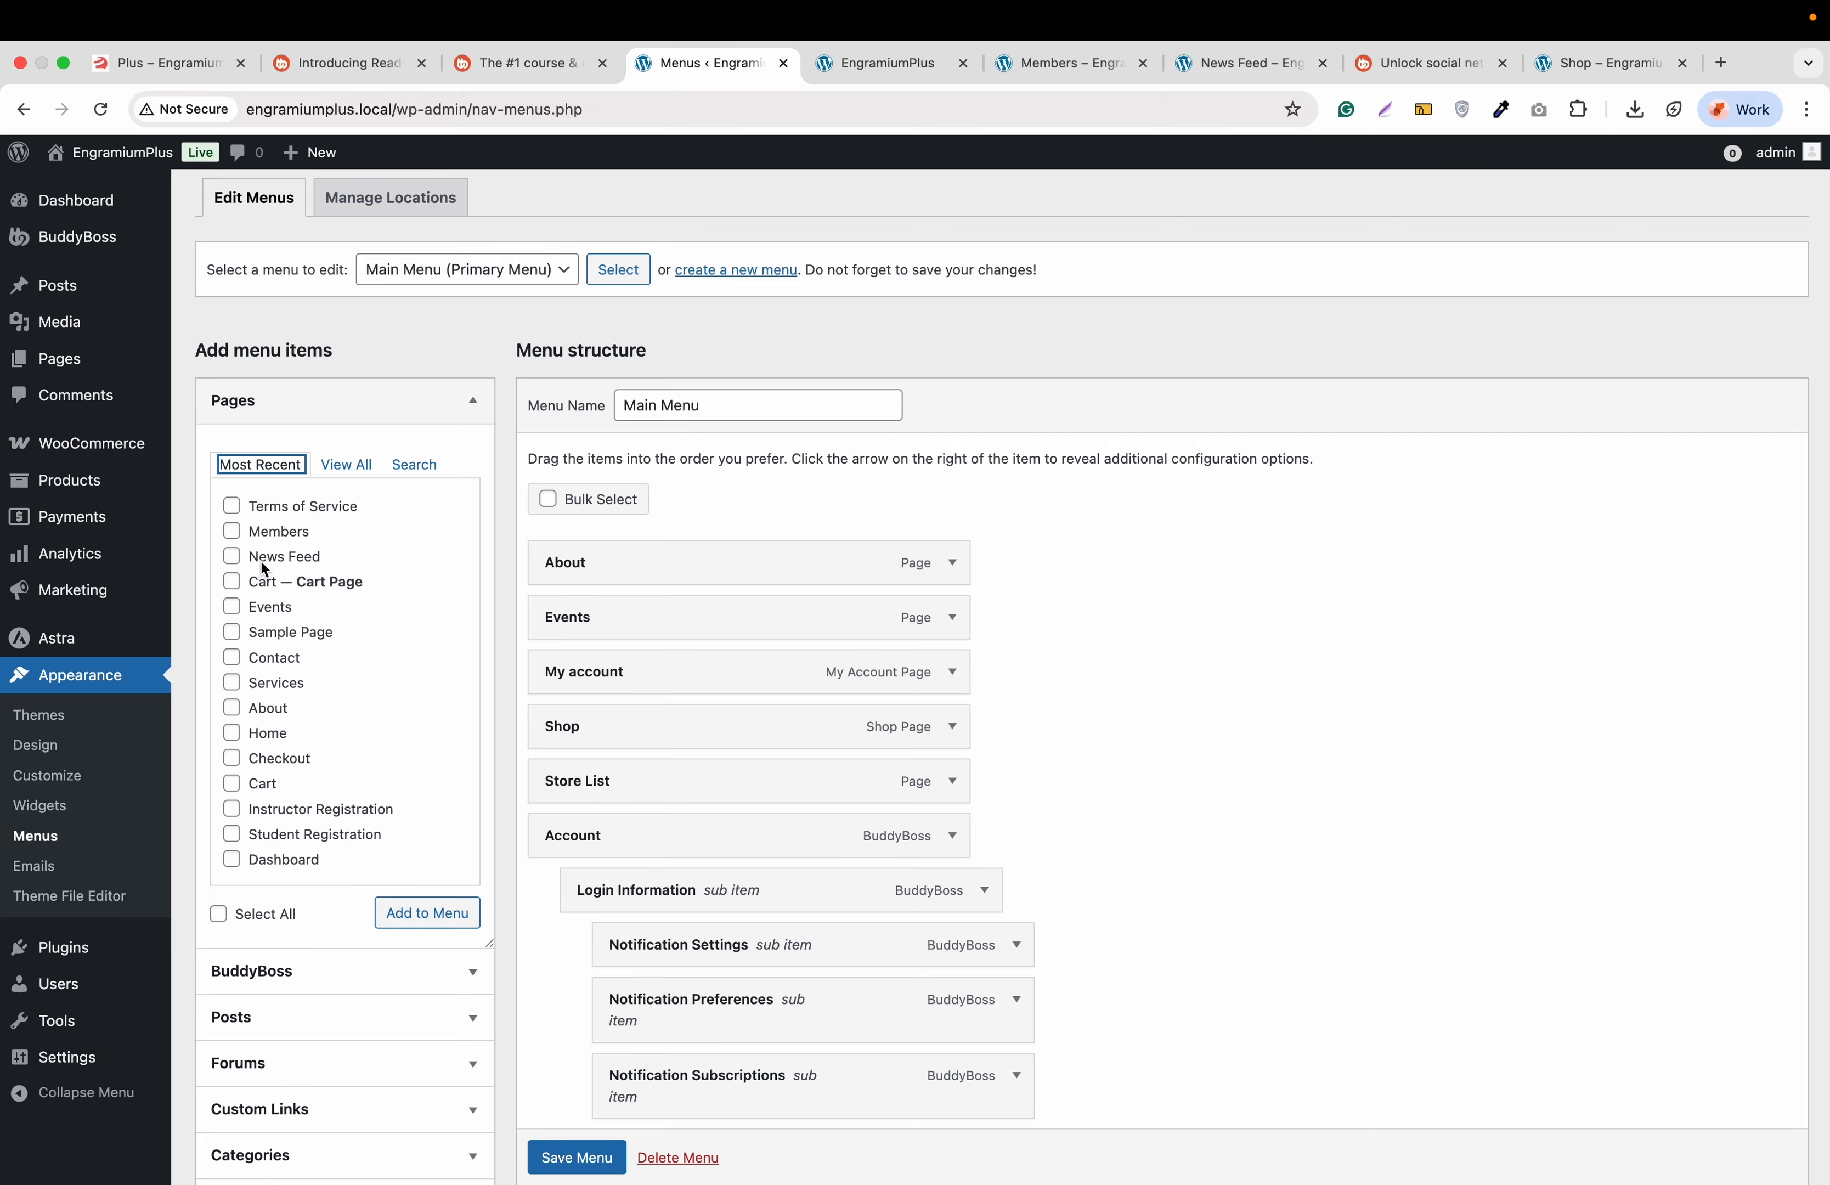
left_click(232, 557)
left_click(420, 911)
scroll(577, 877, "down", 5)
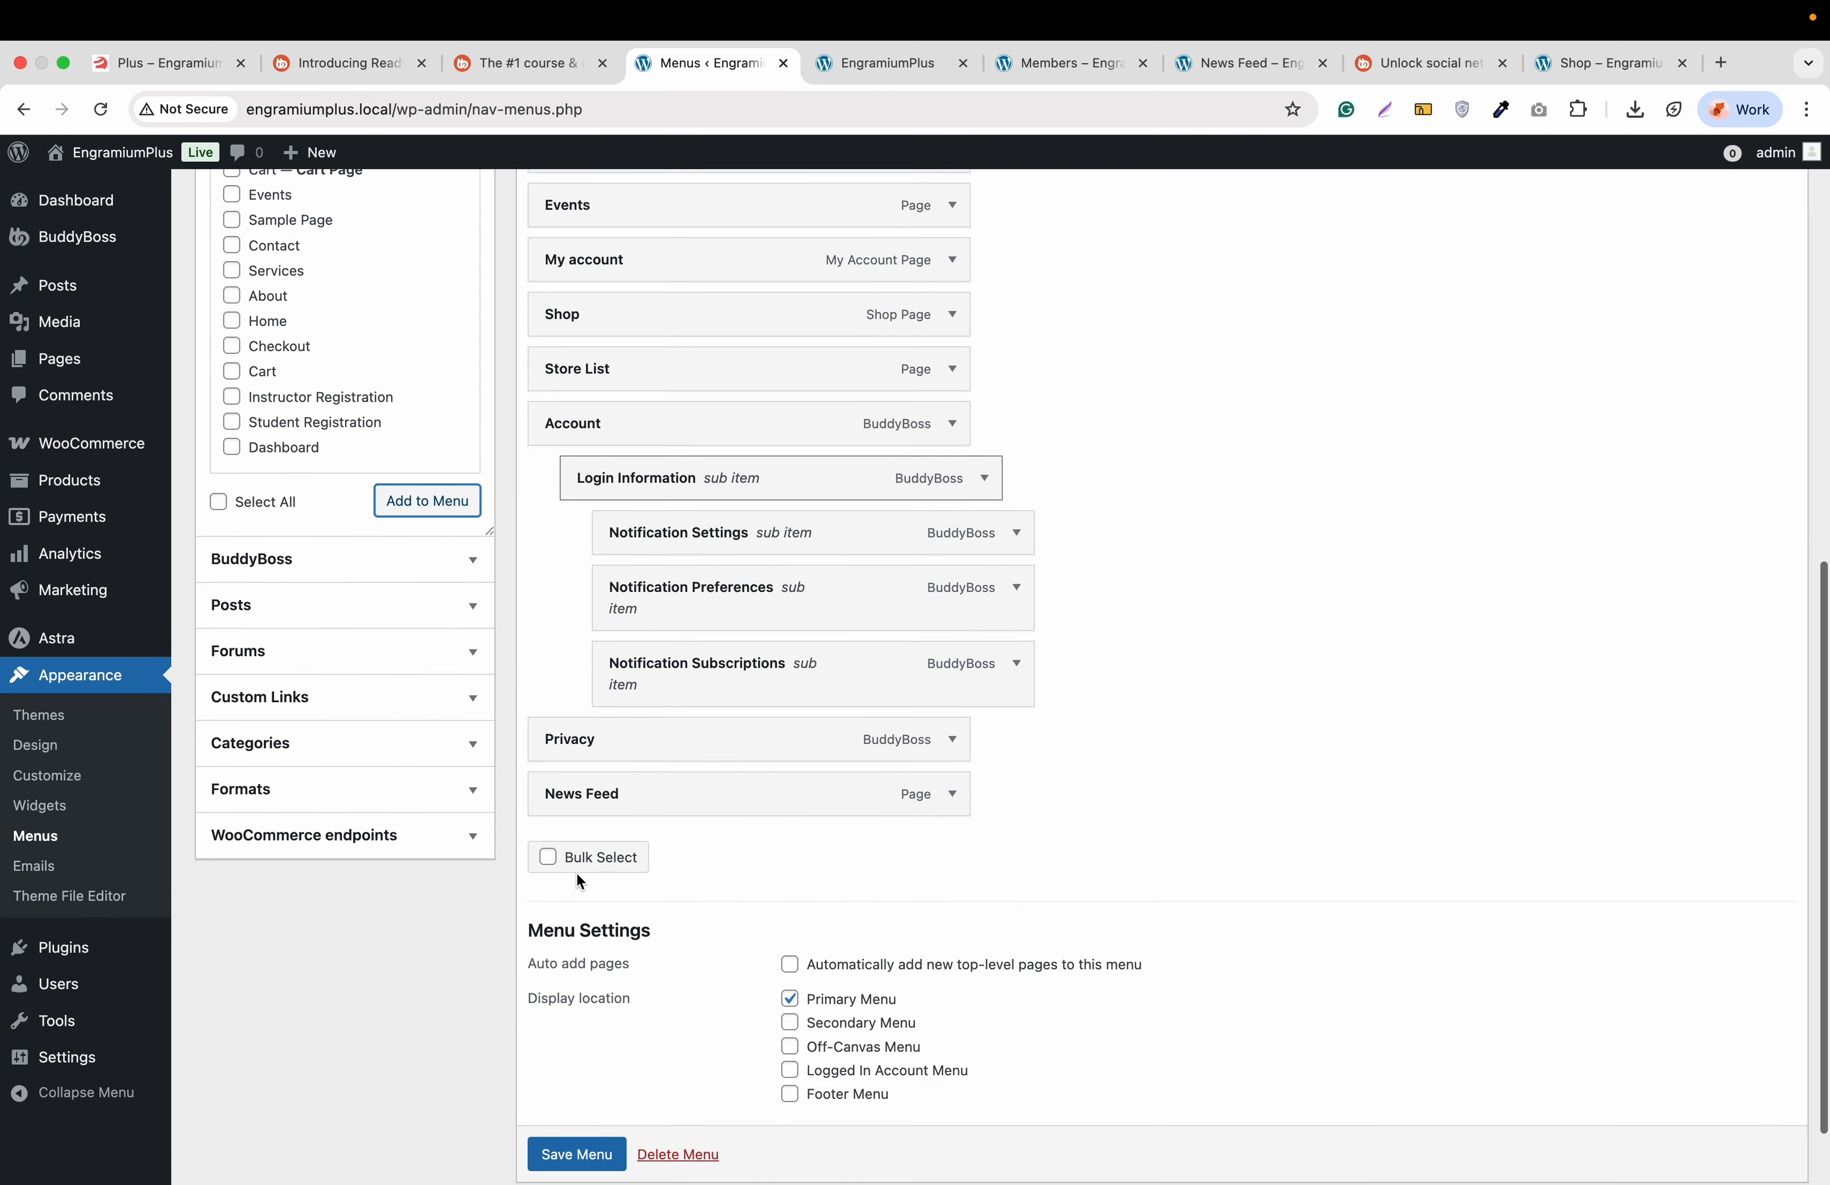
scroll(581, 881, "down", 2)
left_click(577, 1066)
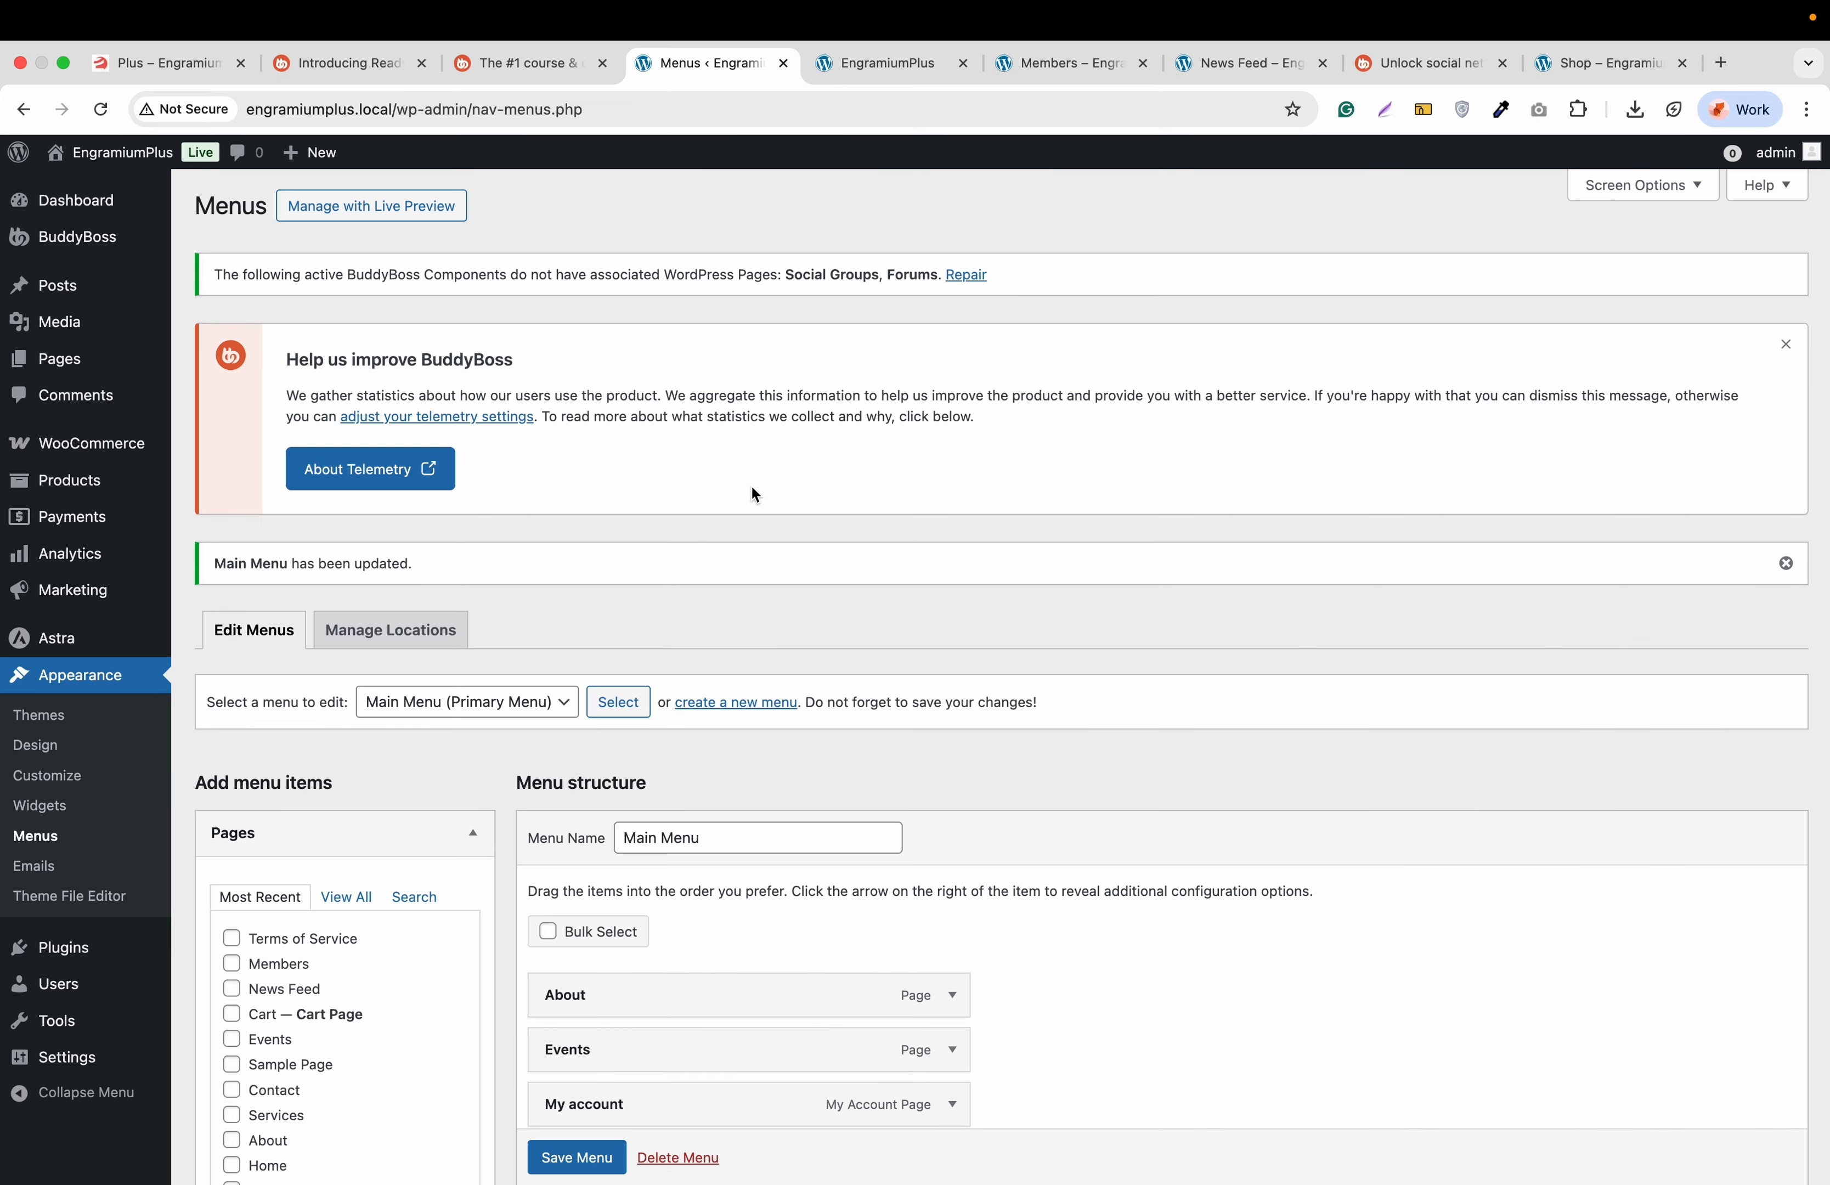
Reload the site's front page to check its updated navigation, and look through the News Feed page linked from it
left_click(890, 67)
key("super+r")
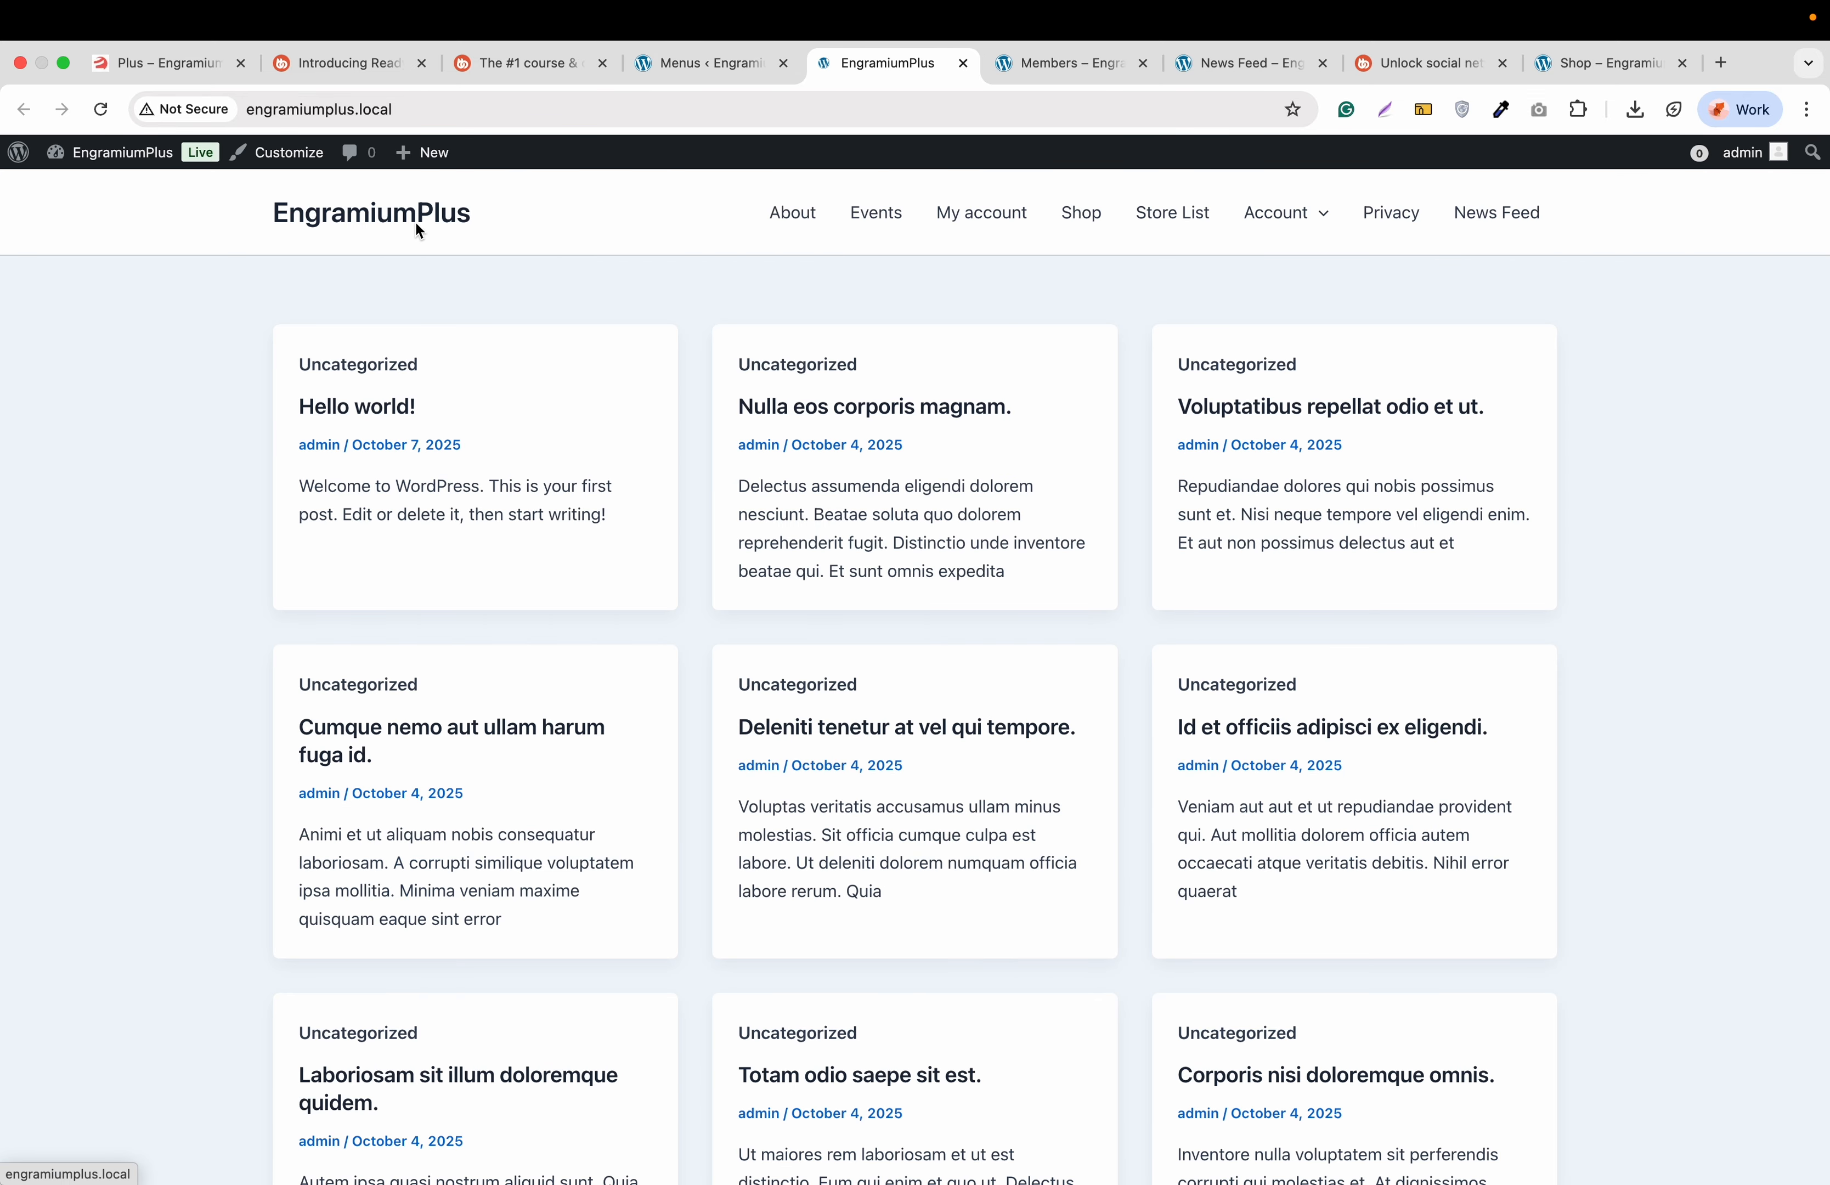
scroll(416, 379, "down", 10)
scroll(415, 376, "up", 10)
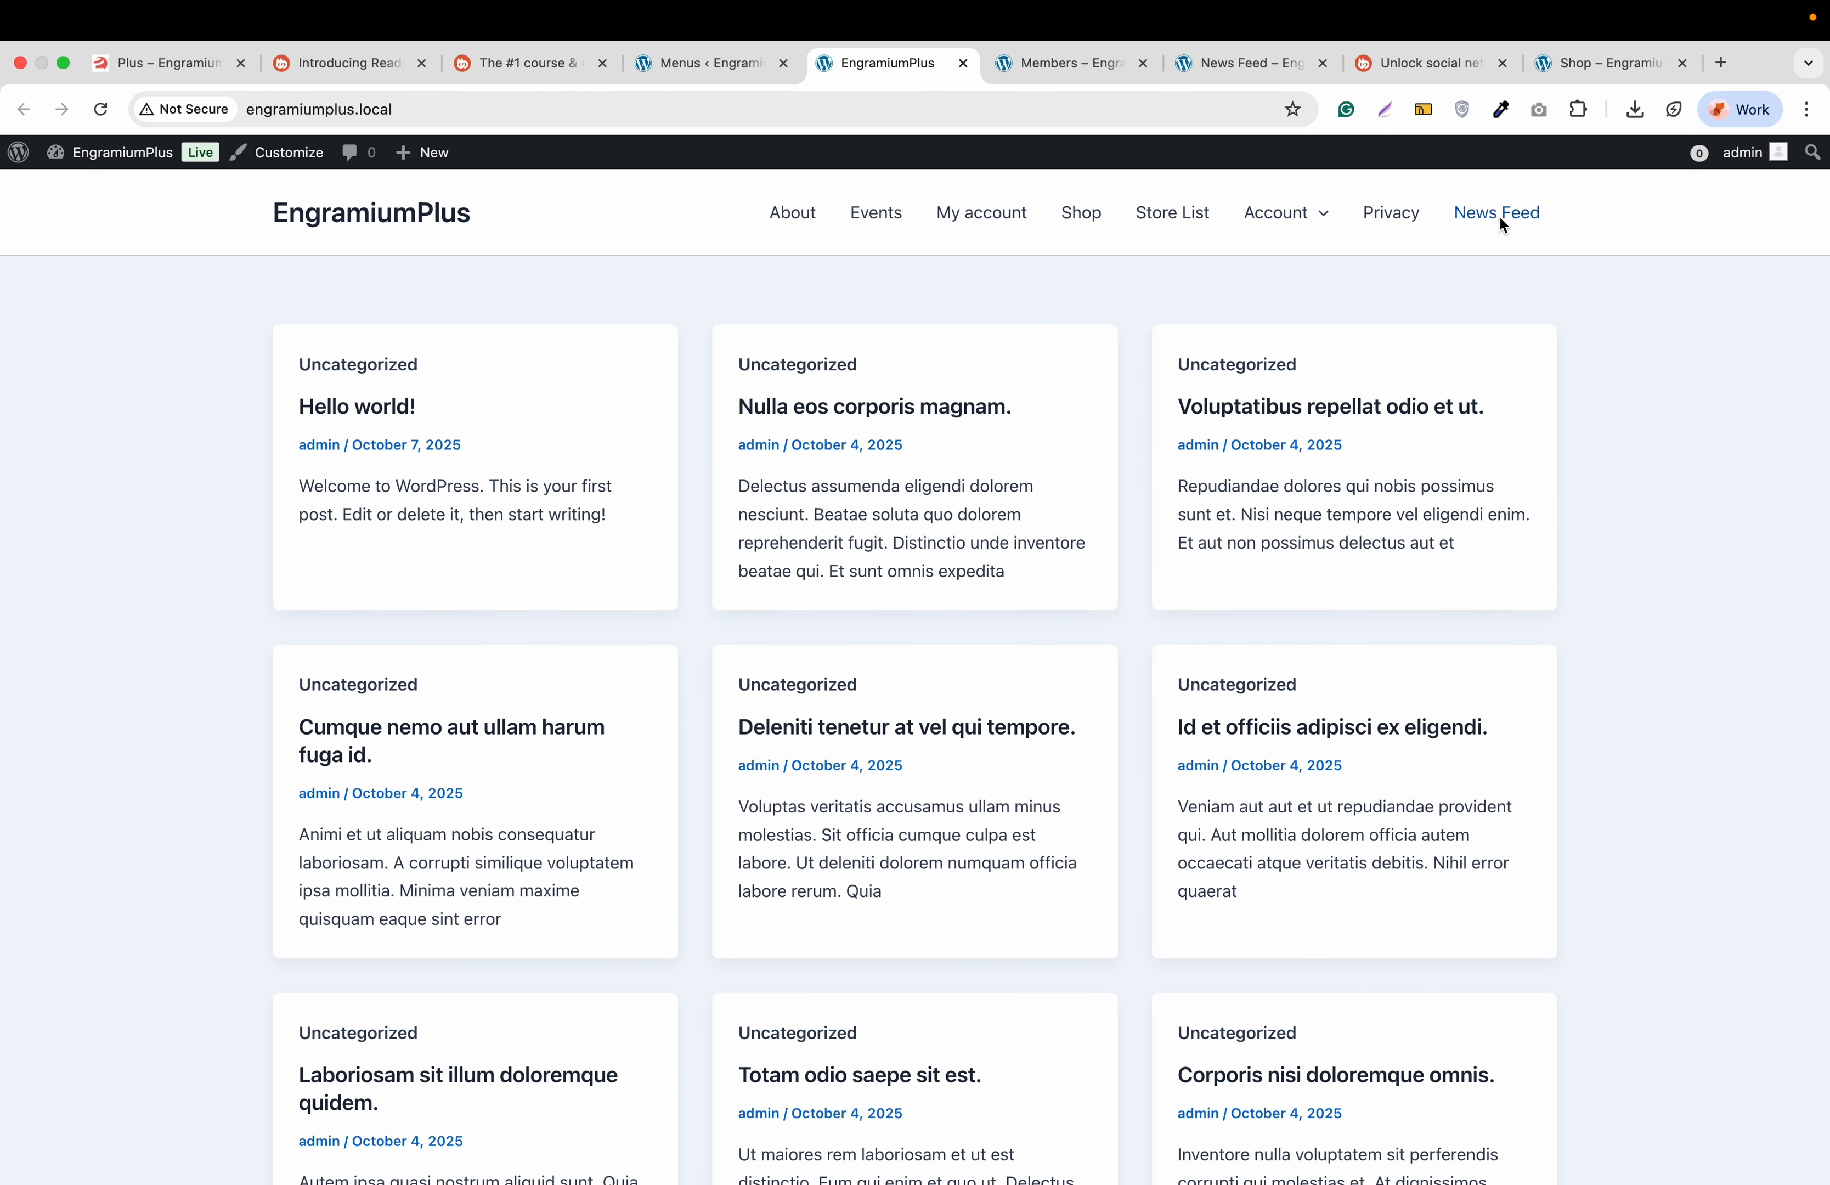
left_click(1500, 218)
scroll(862, 431, "down", 4)
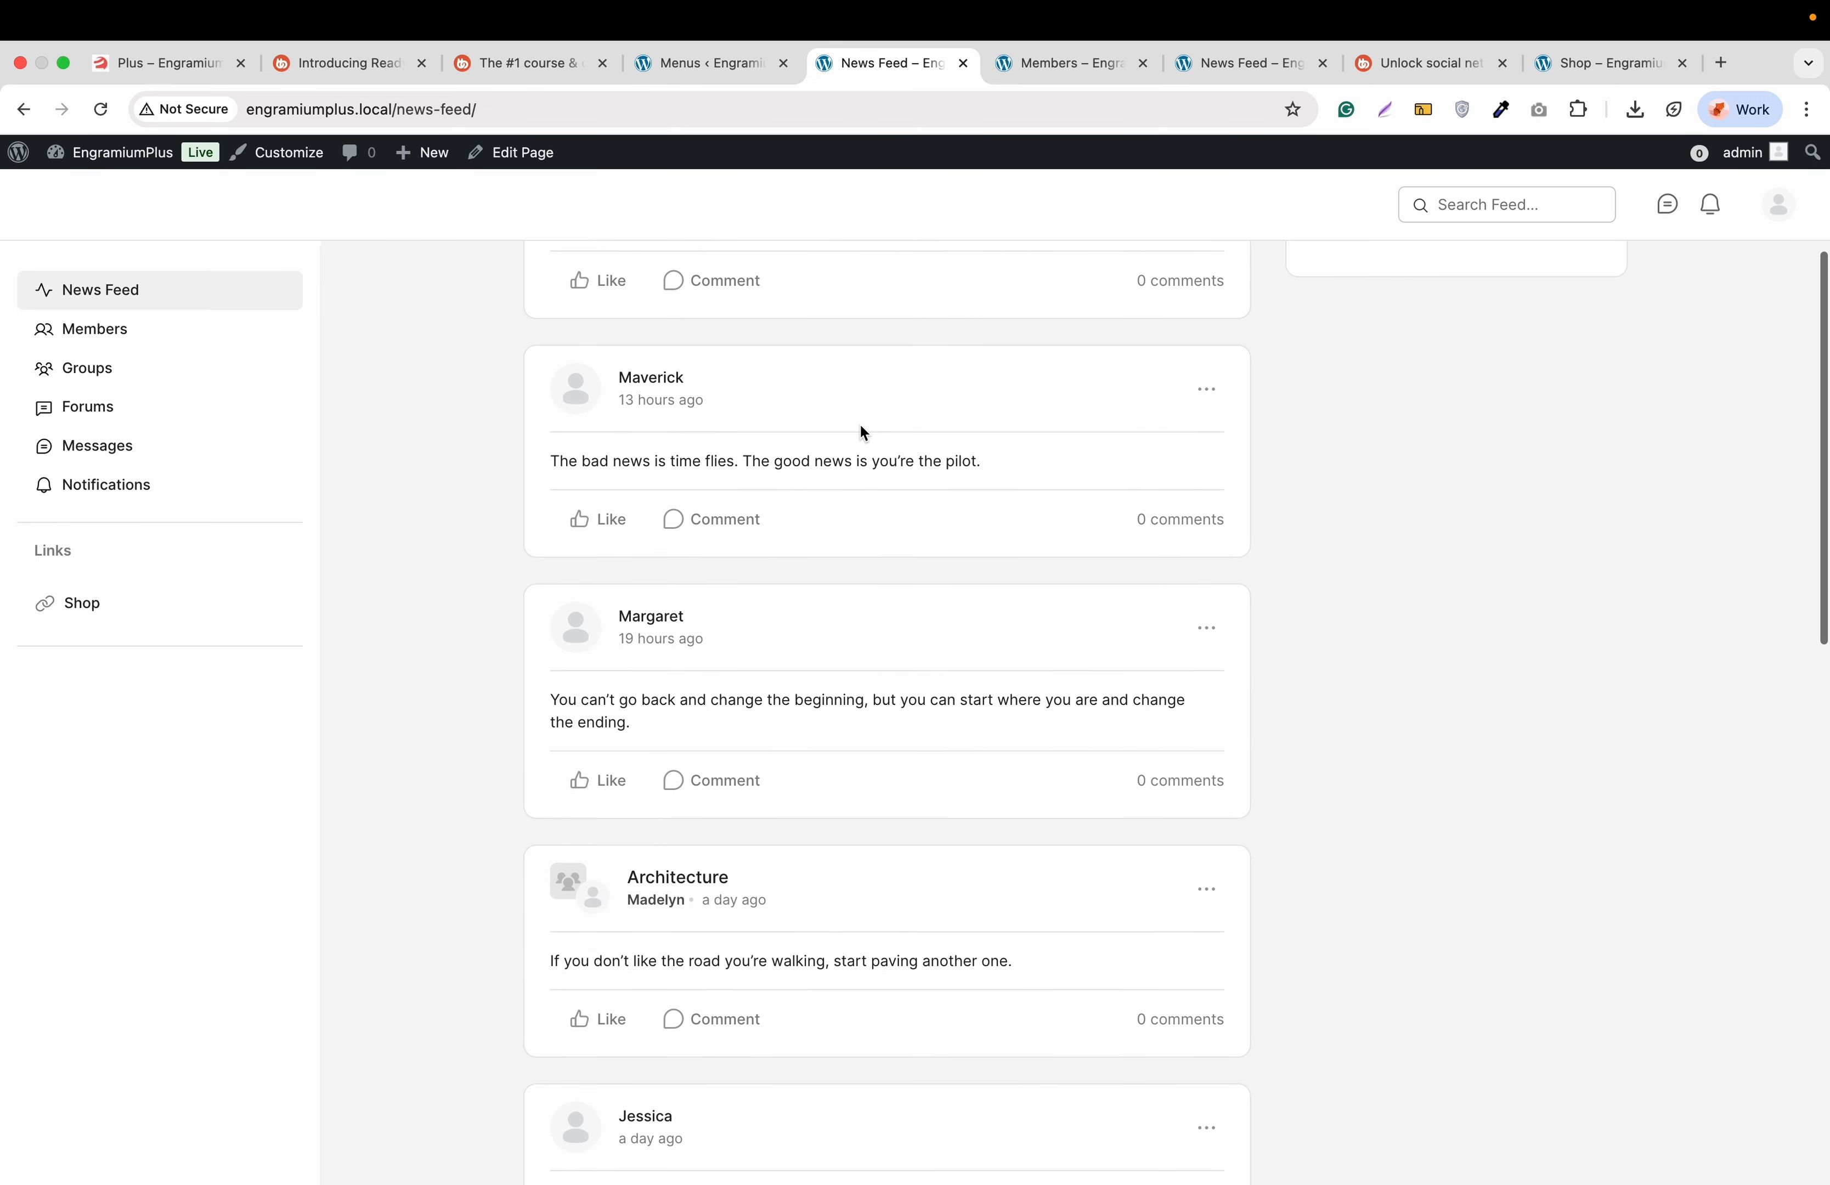
scroll(862, 427, "up", 4)
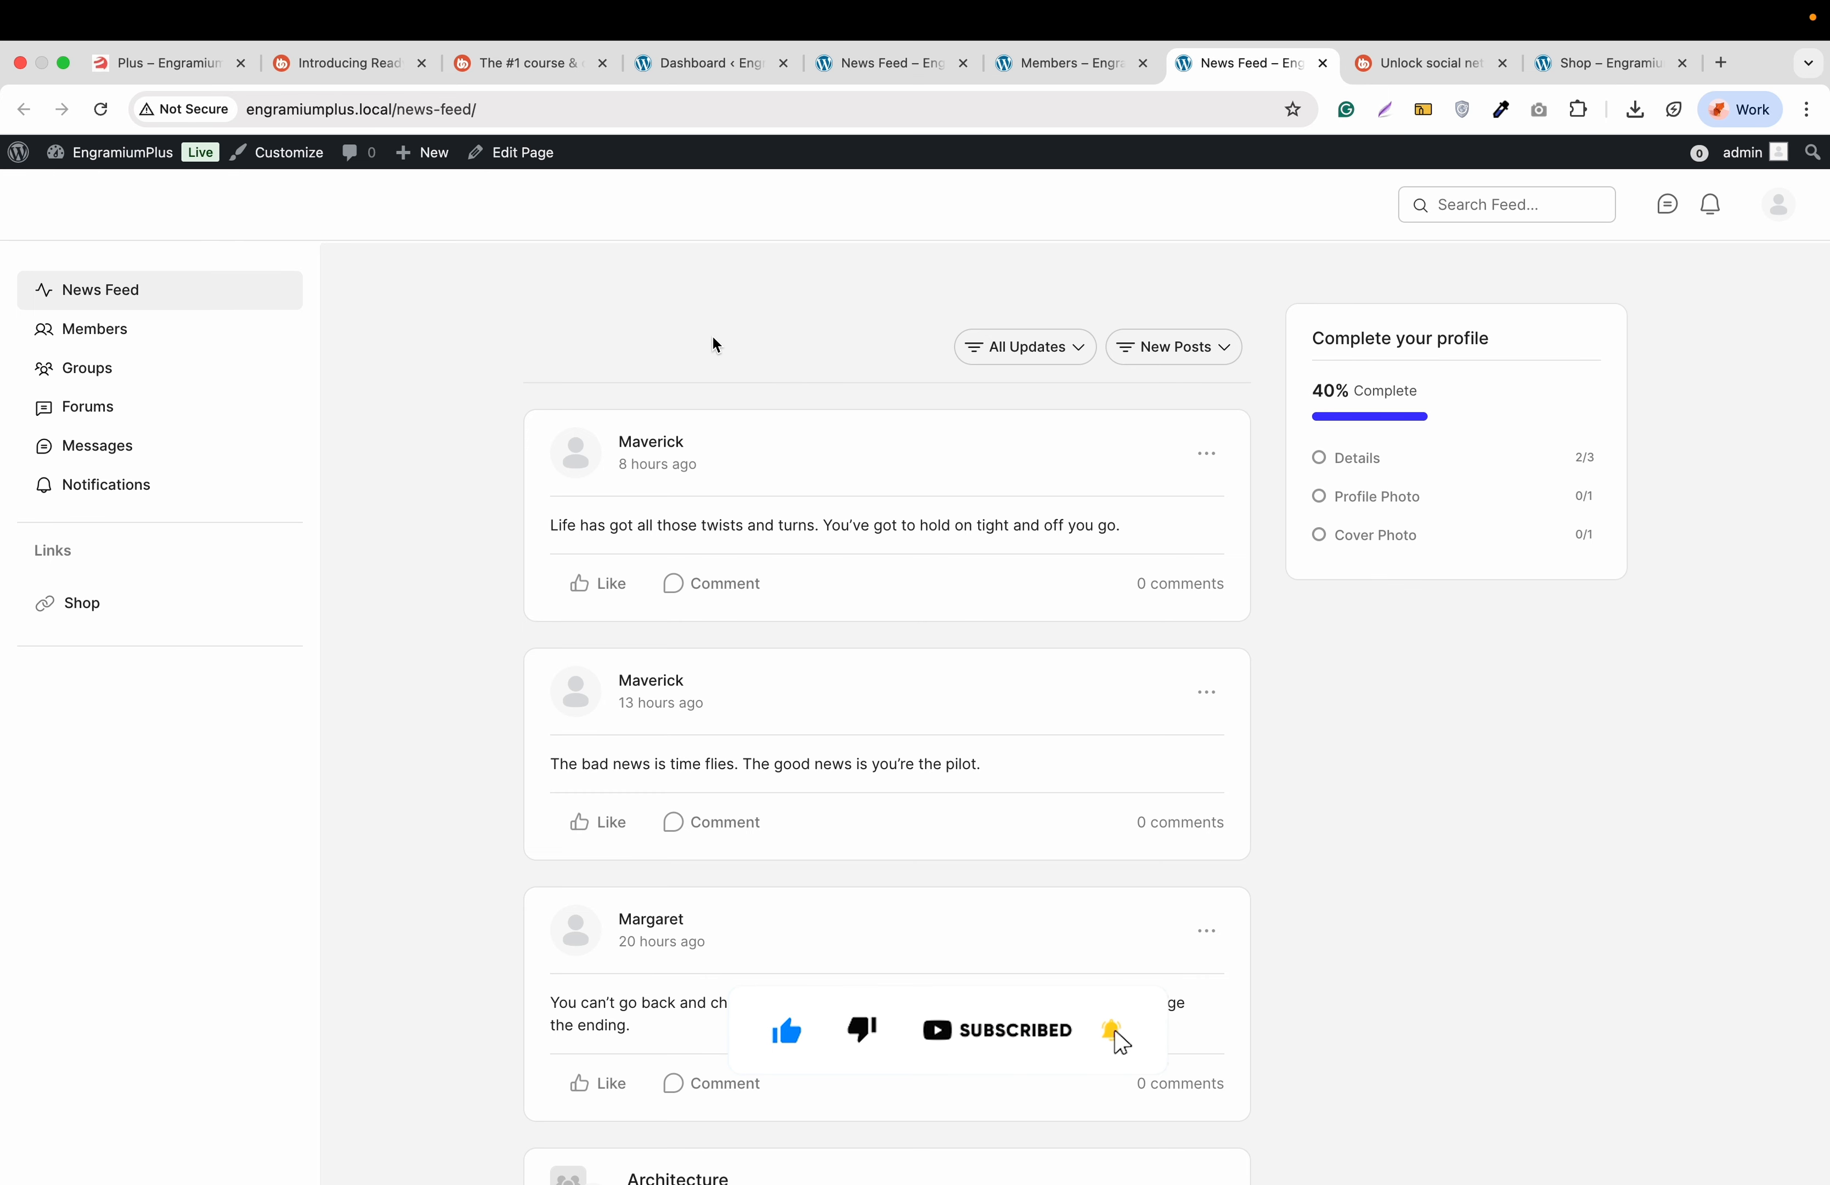
Return to the WordPress dashboard and activate BuddyBoss's Media Uploading component
left_click(722, 66)
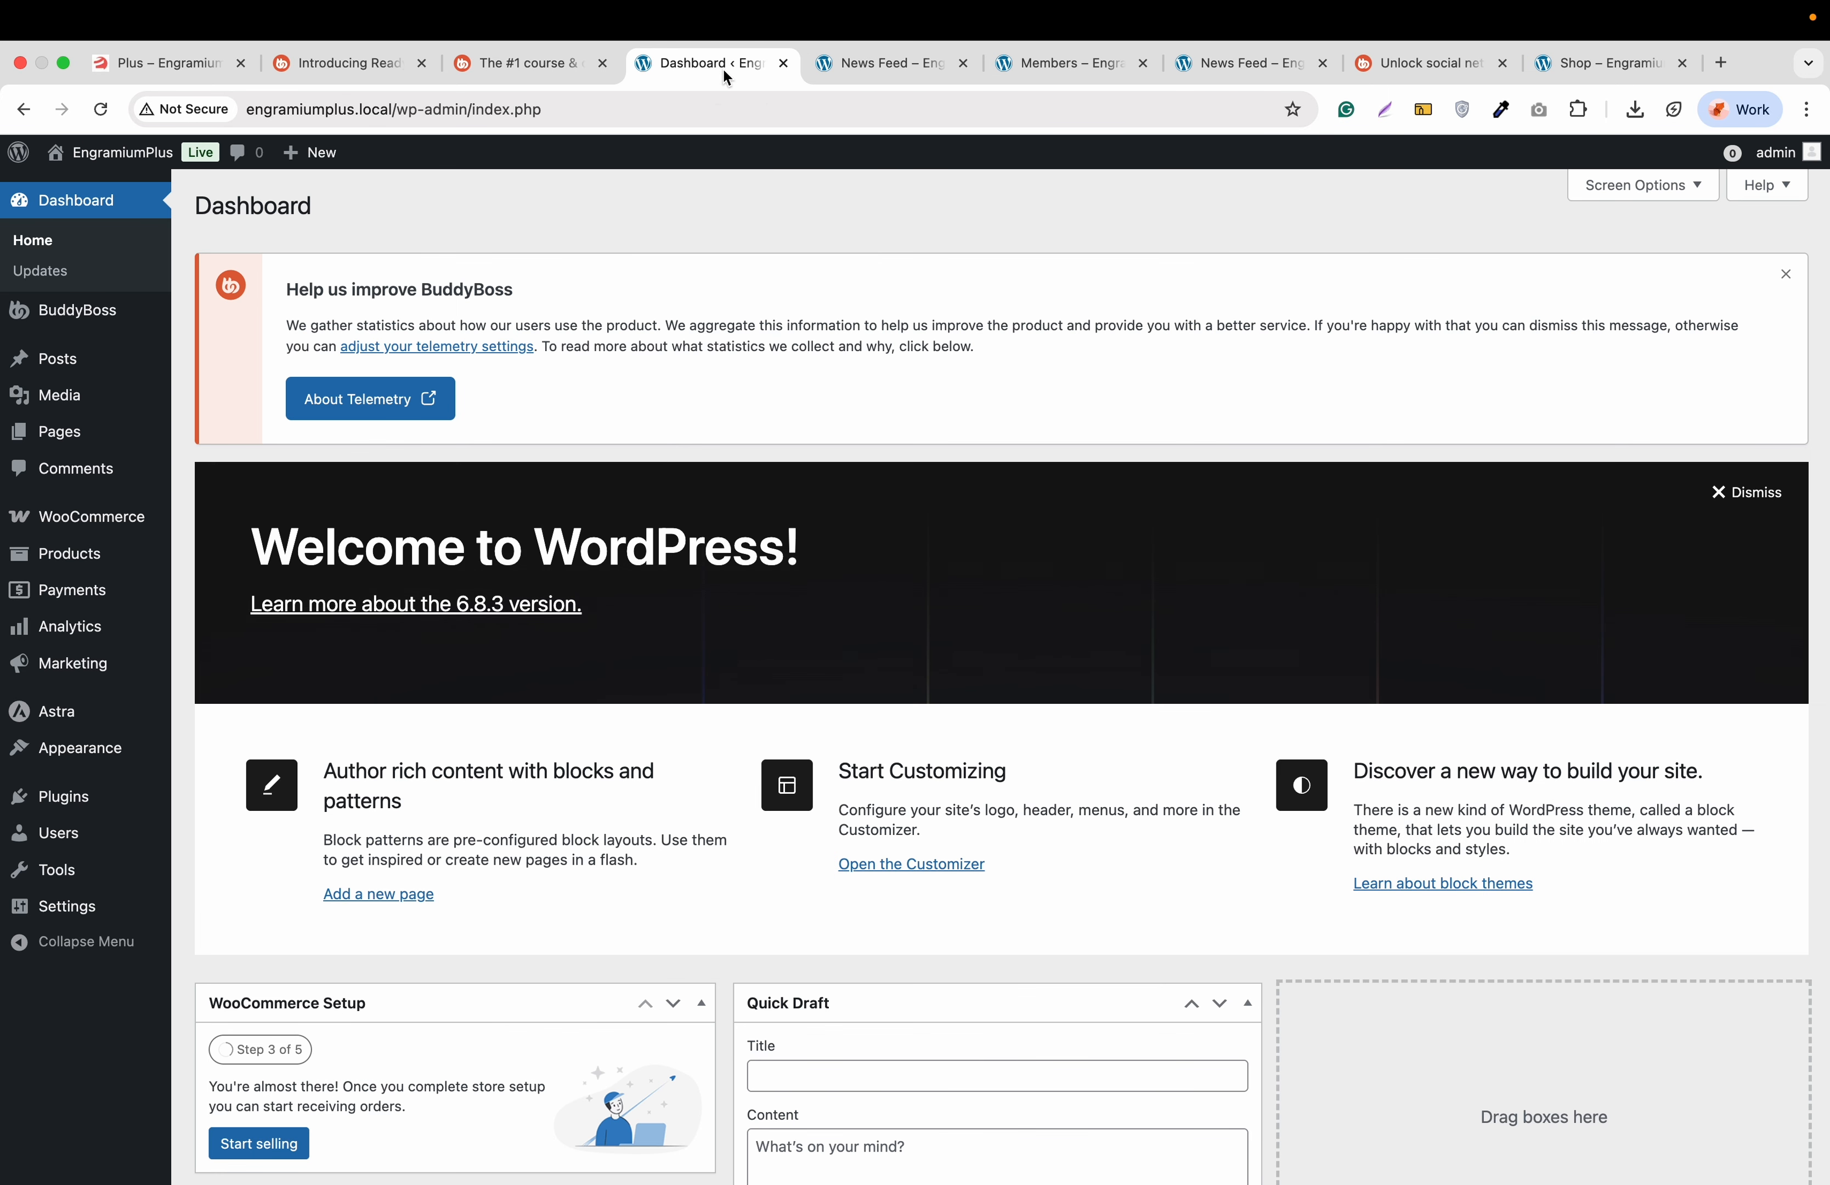
mouse_move(84, 323)
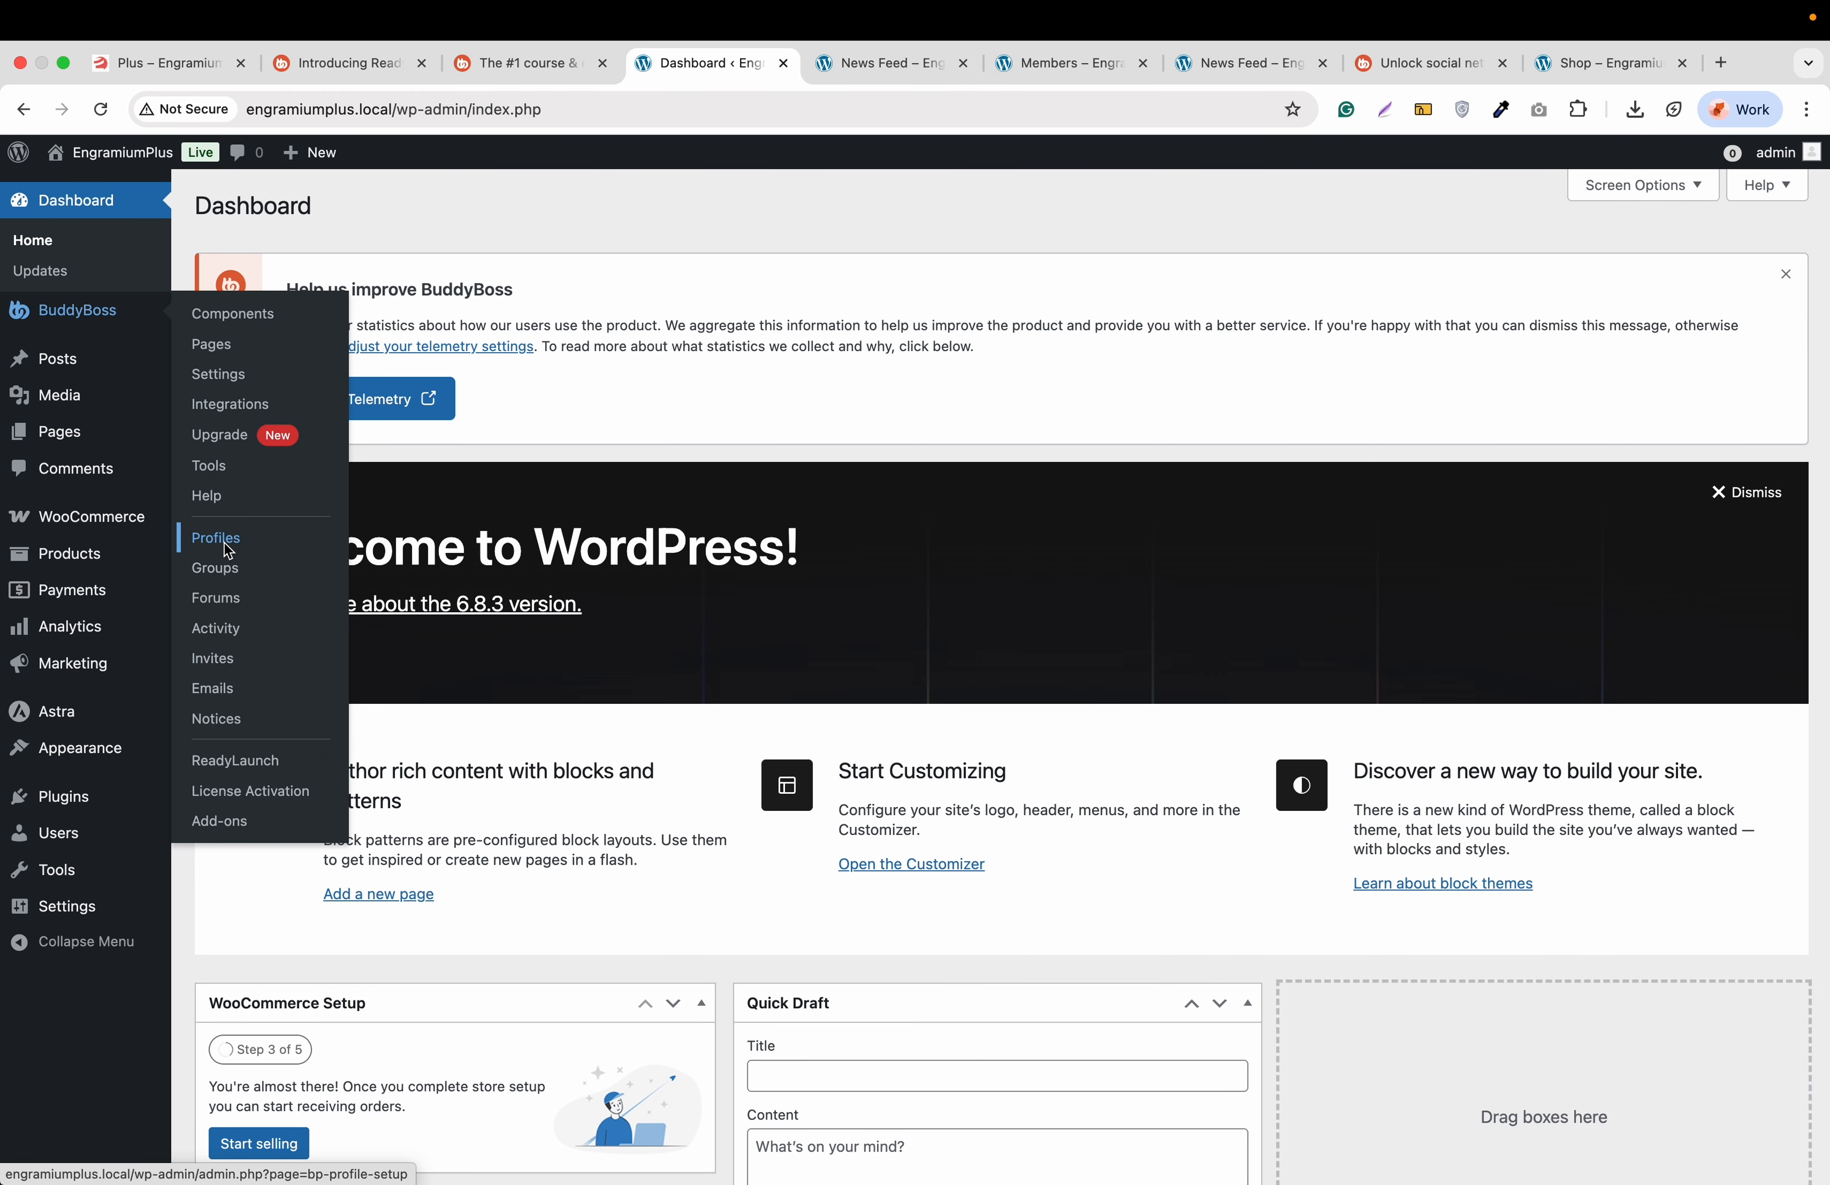
left_click(231, 325)
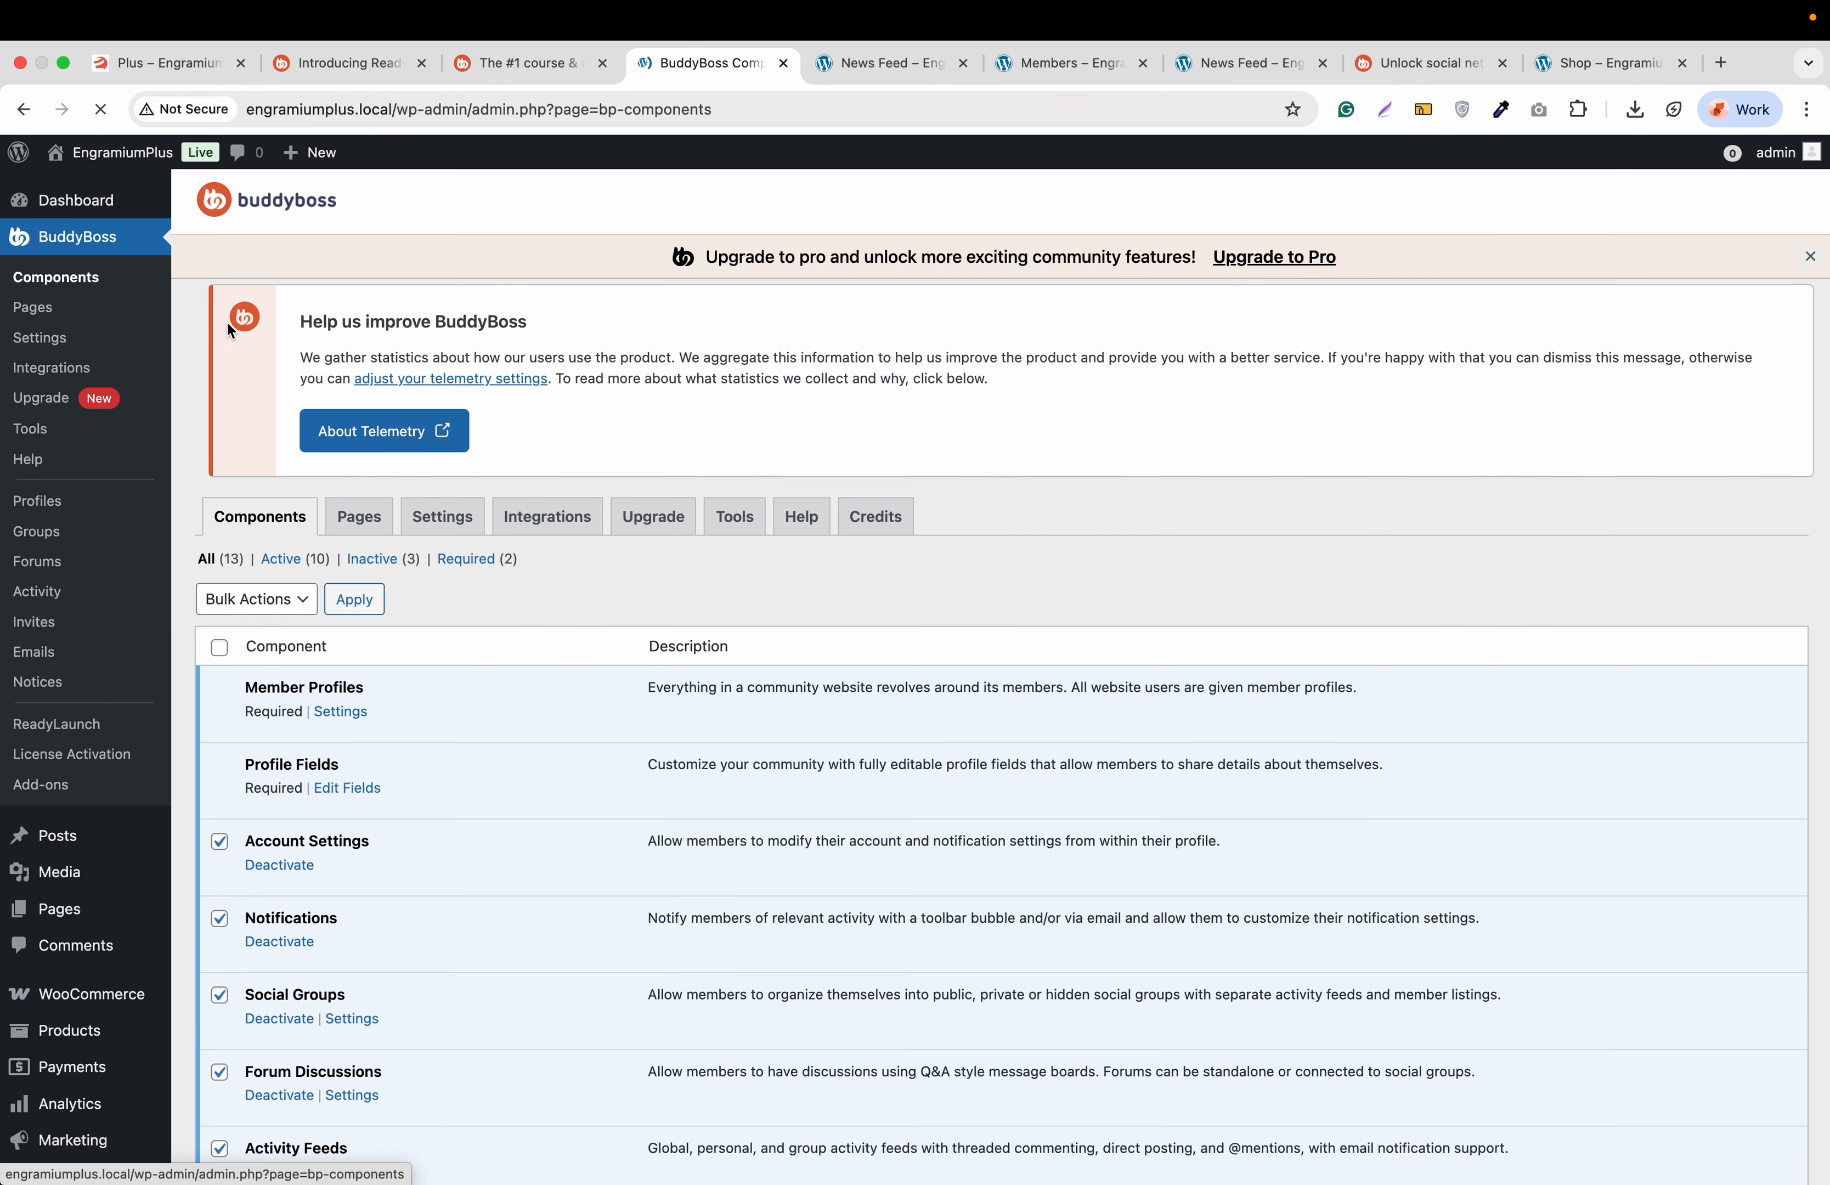
scroll(273, 571, "down", 10)
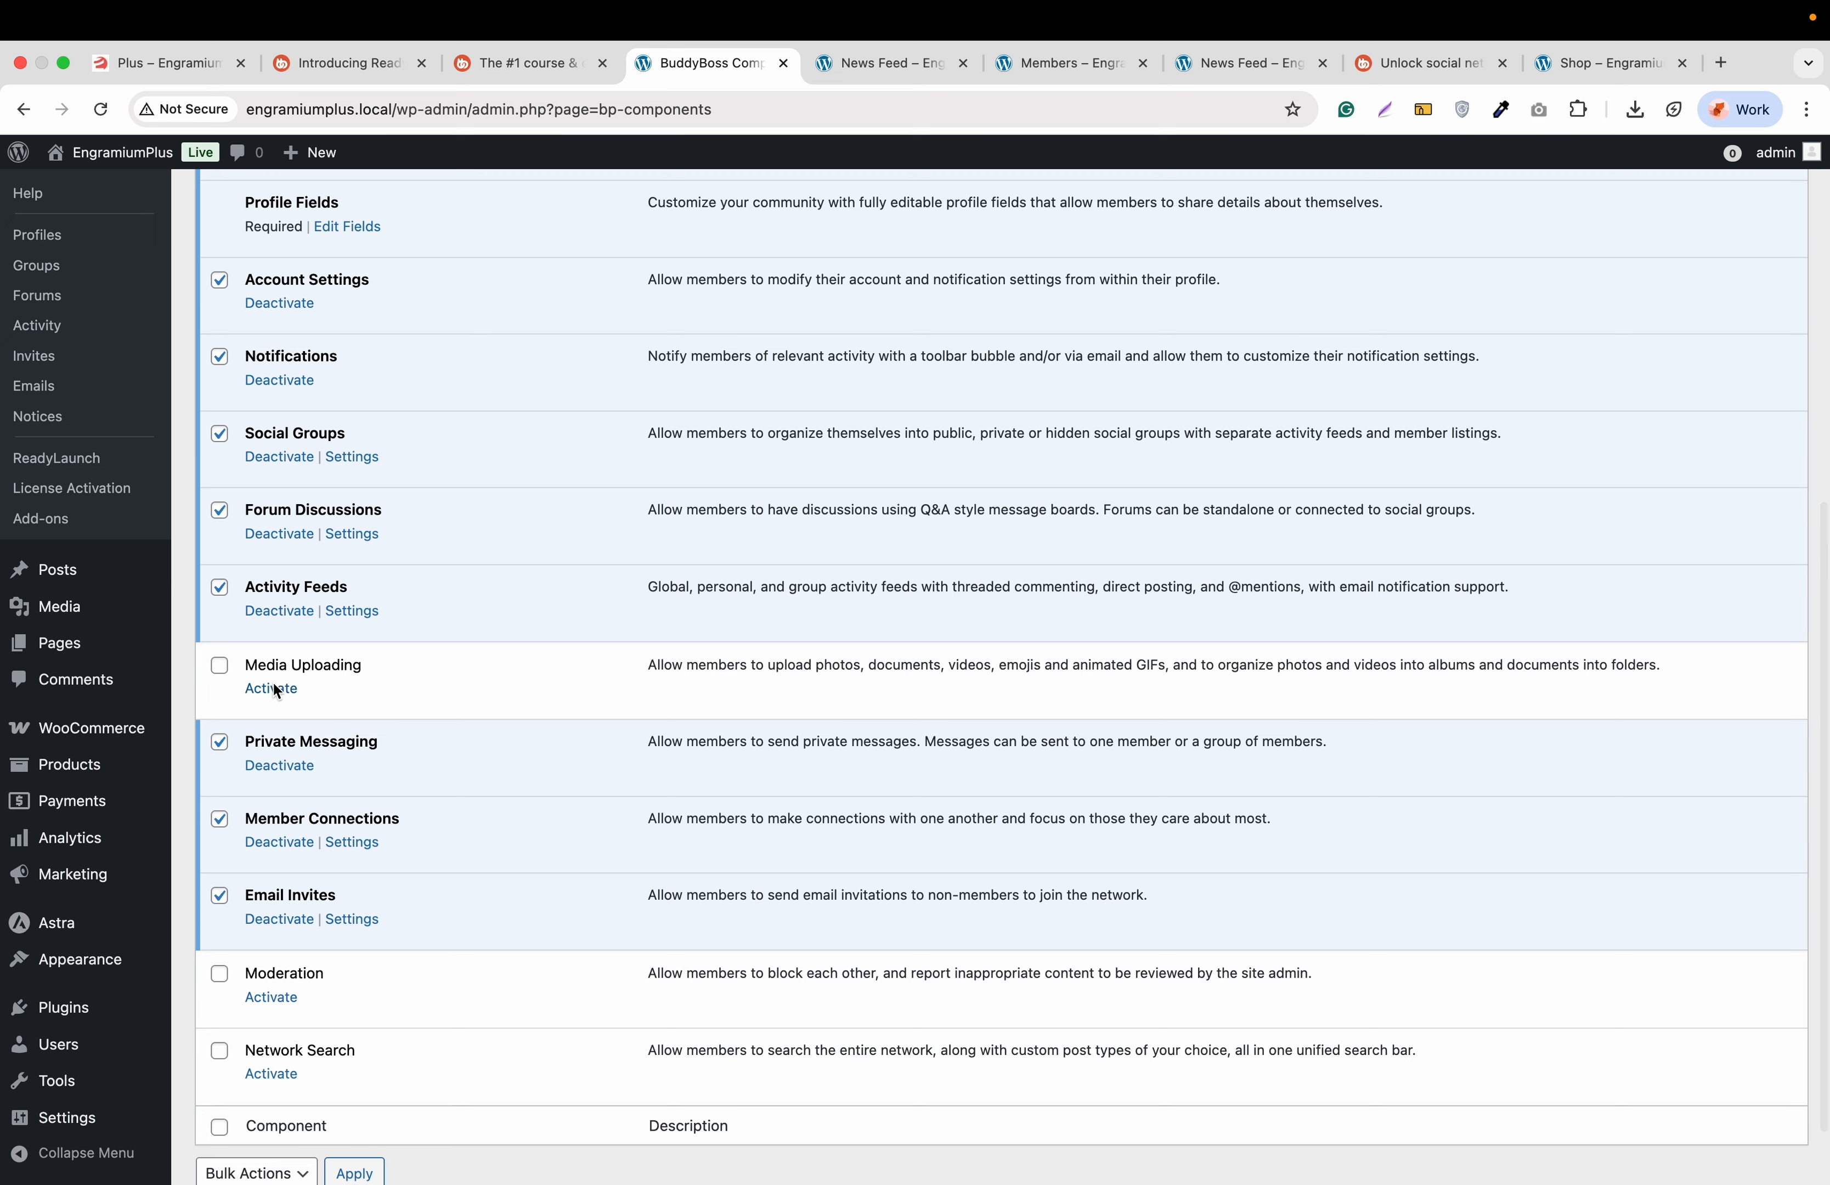
left_click(275, 688)
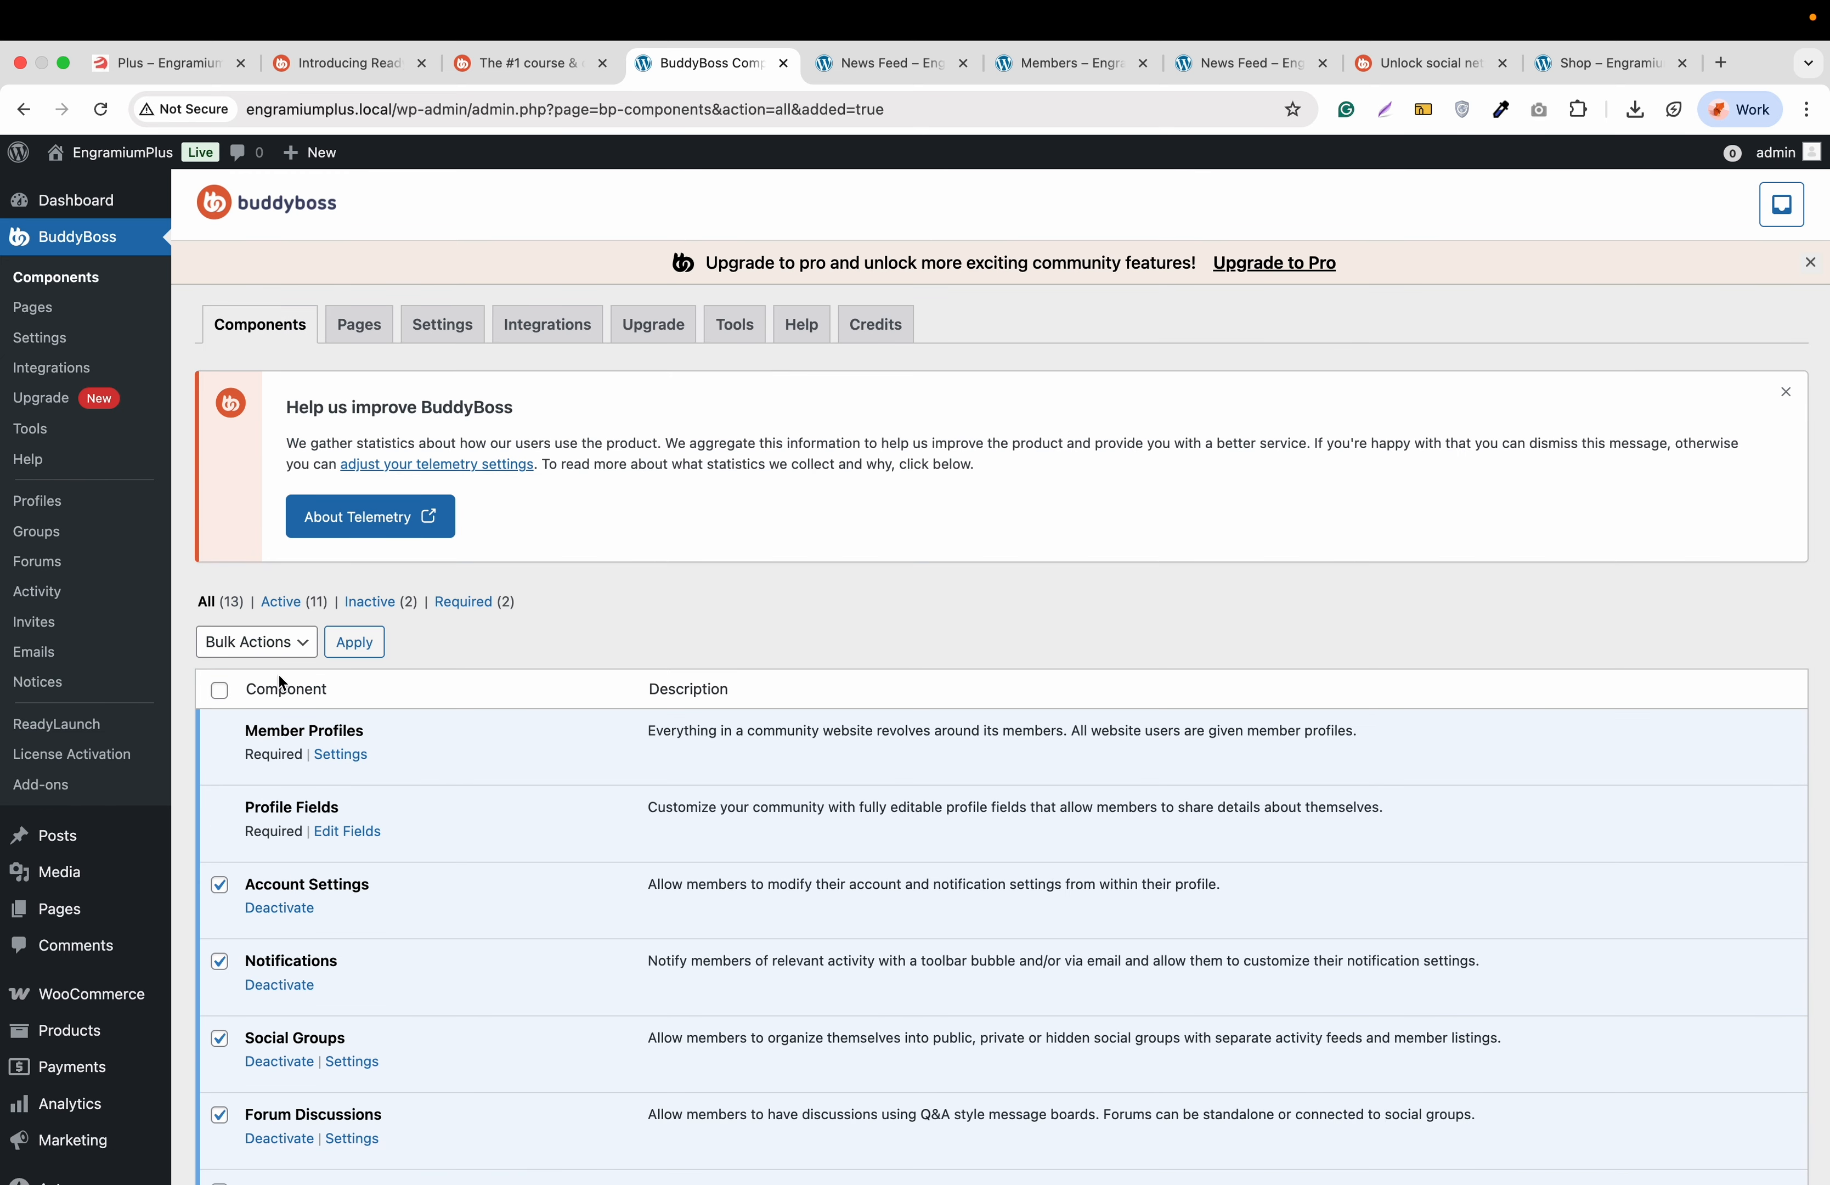
Reload the News Feed page and publish a public post reading "Hello Community"
left_click(882, 79)
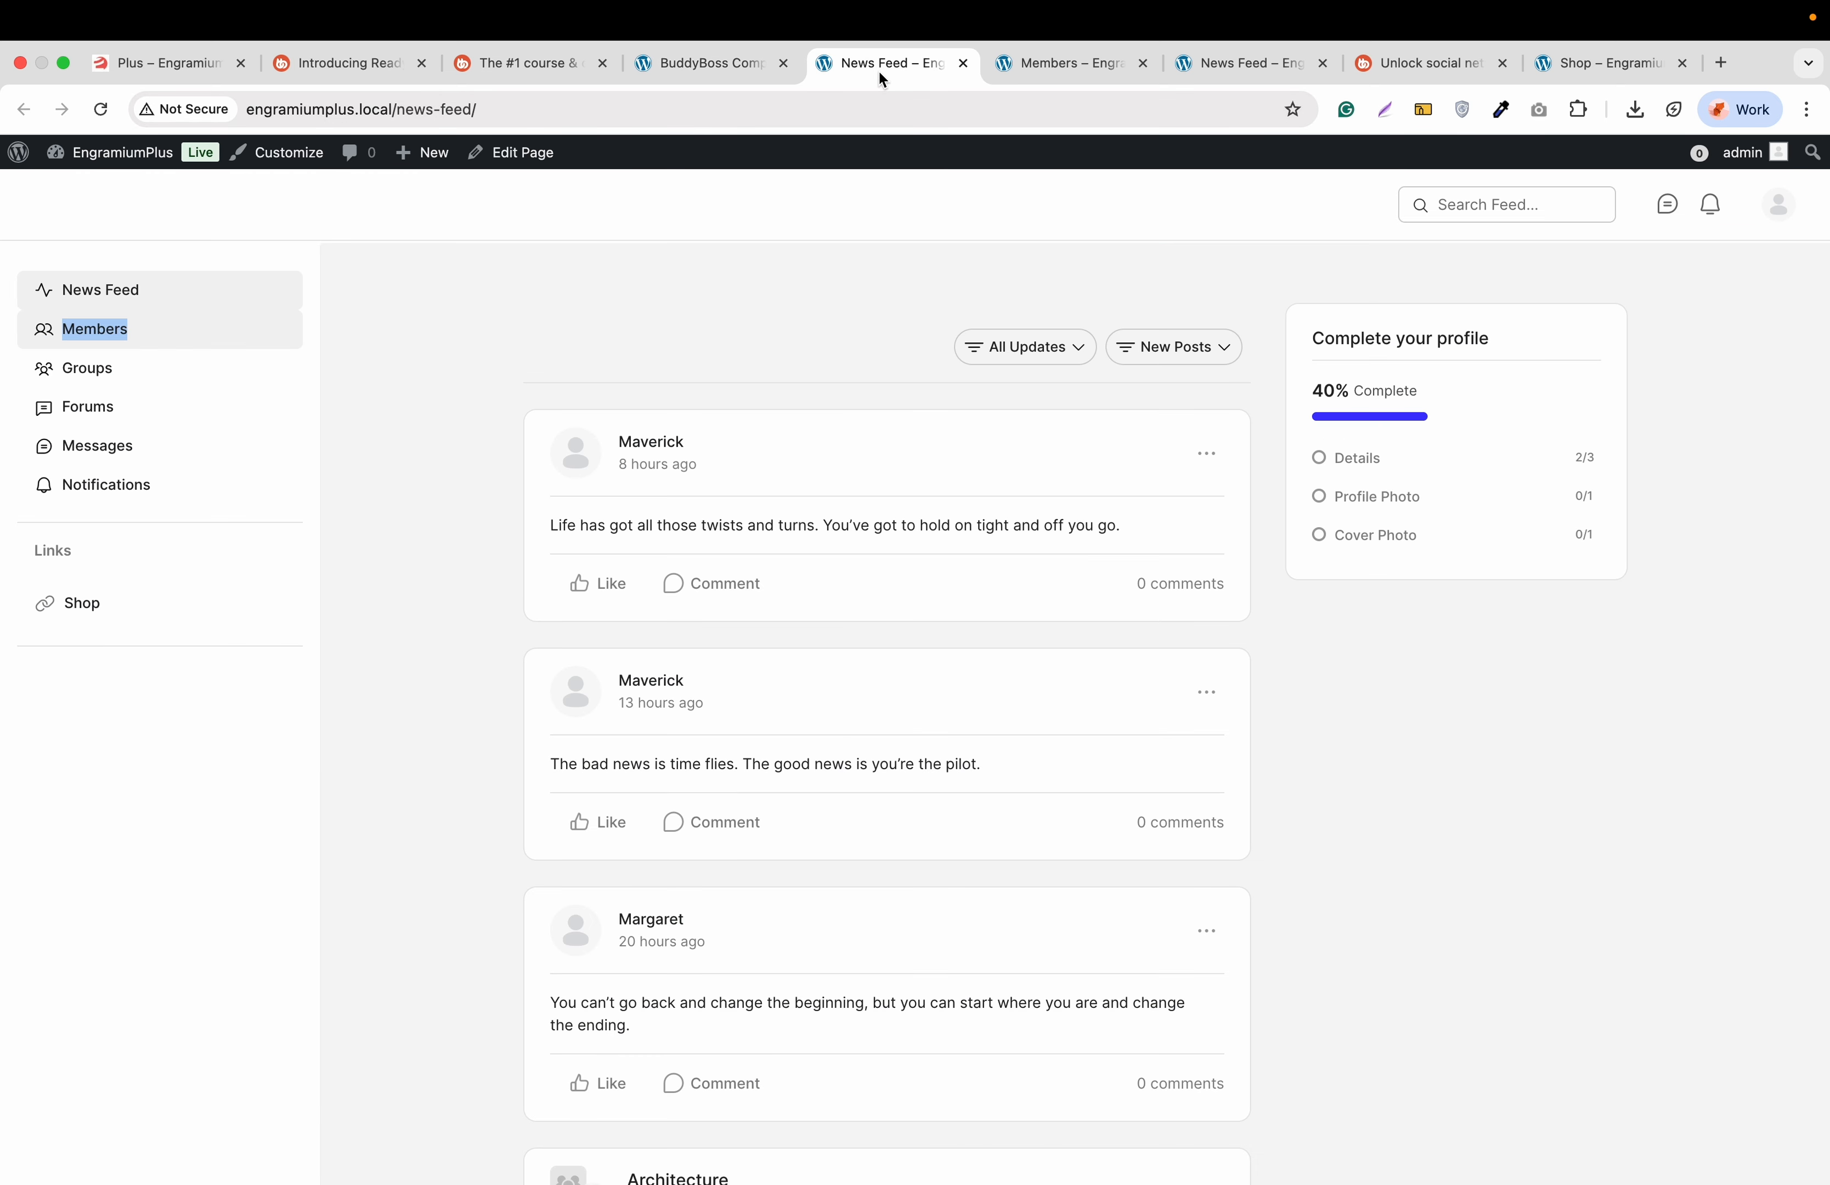
left_click(102, 112)
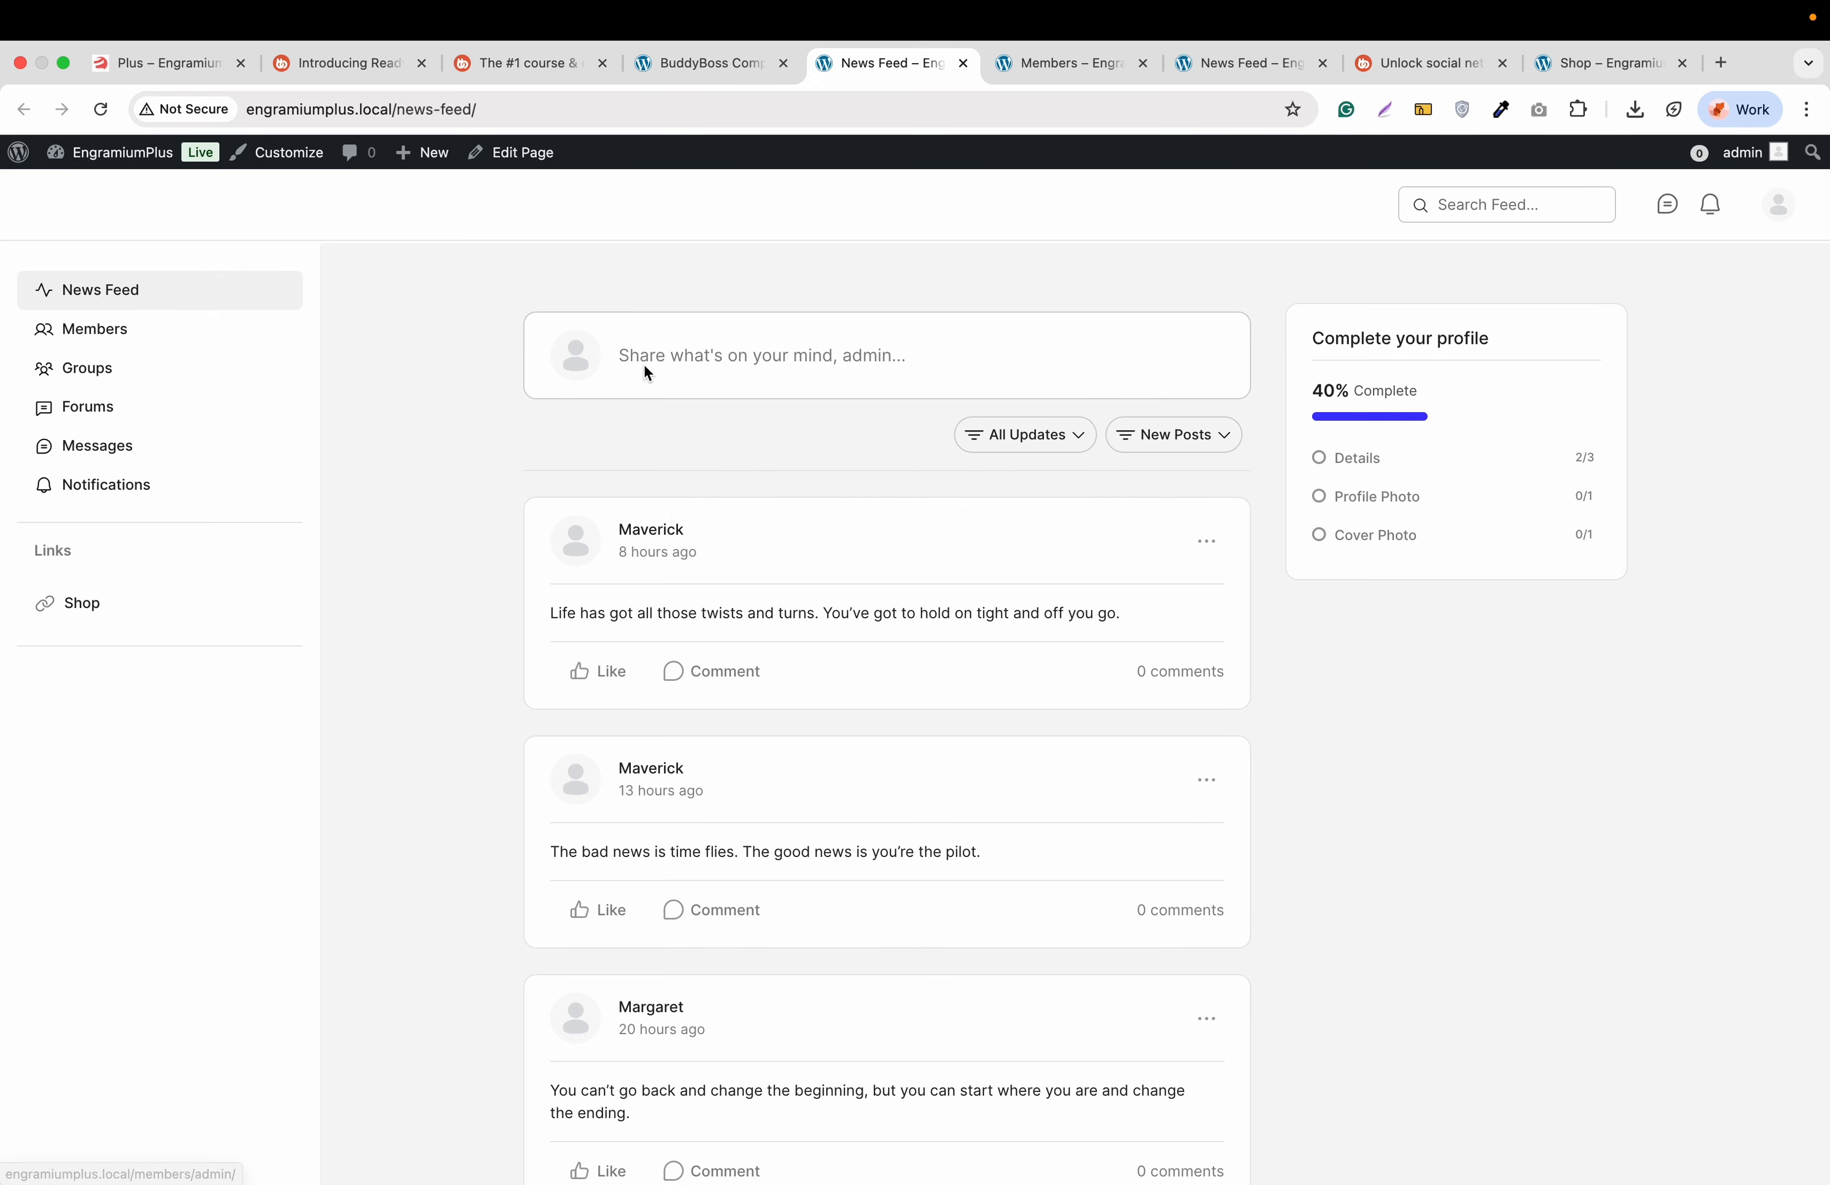
left_click(684, 362)
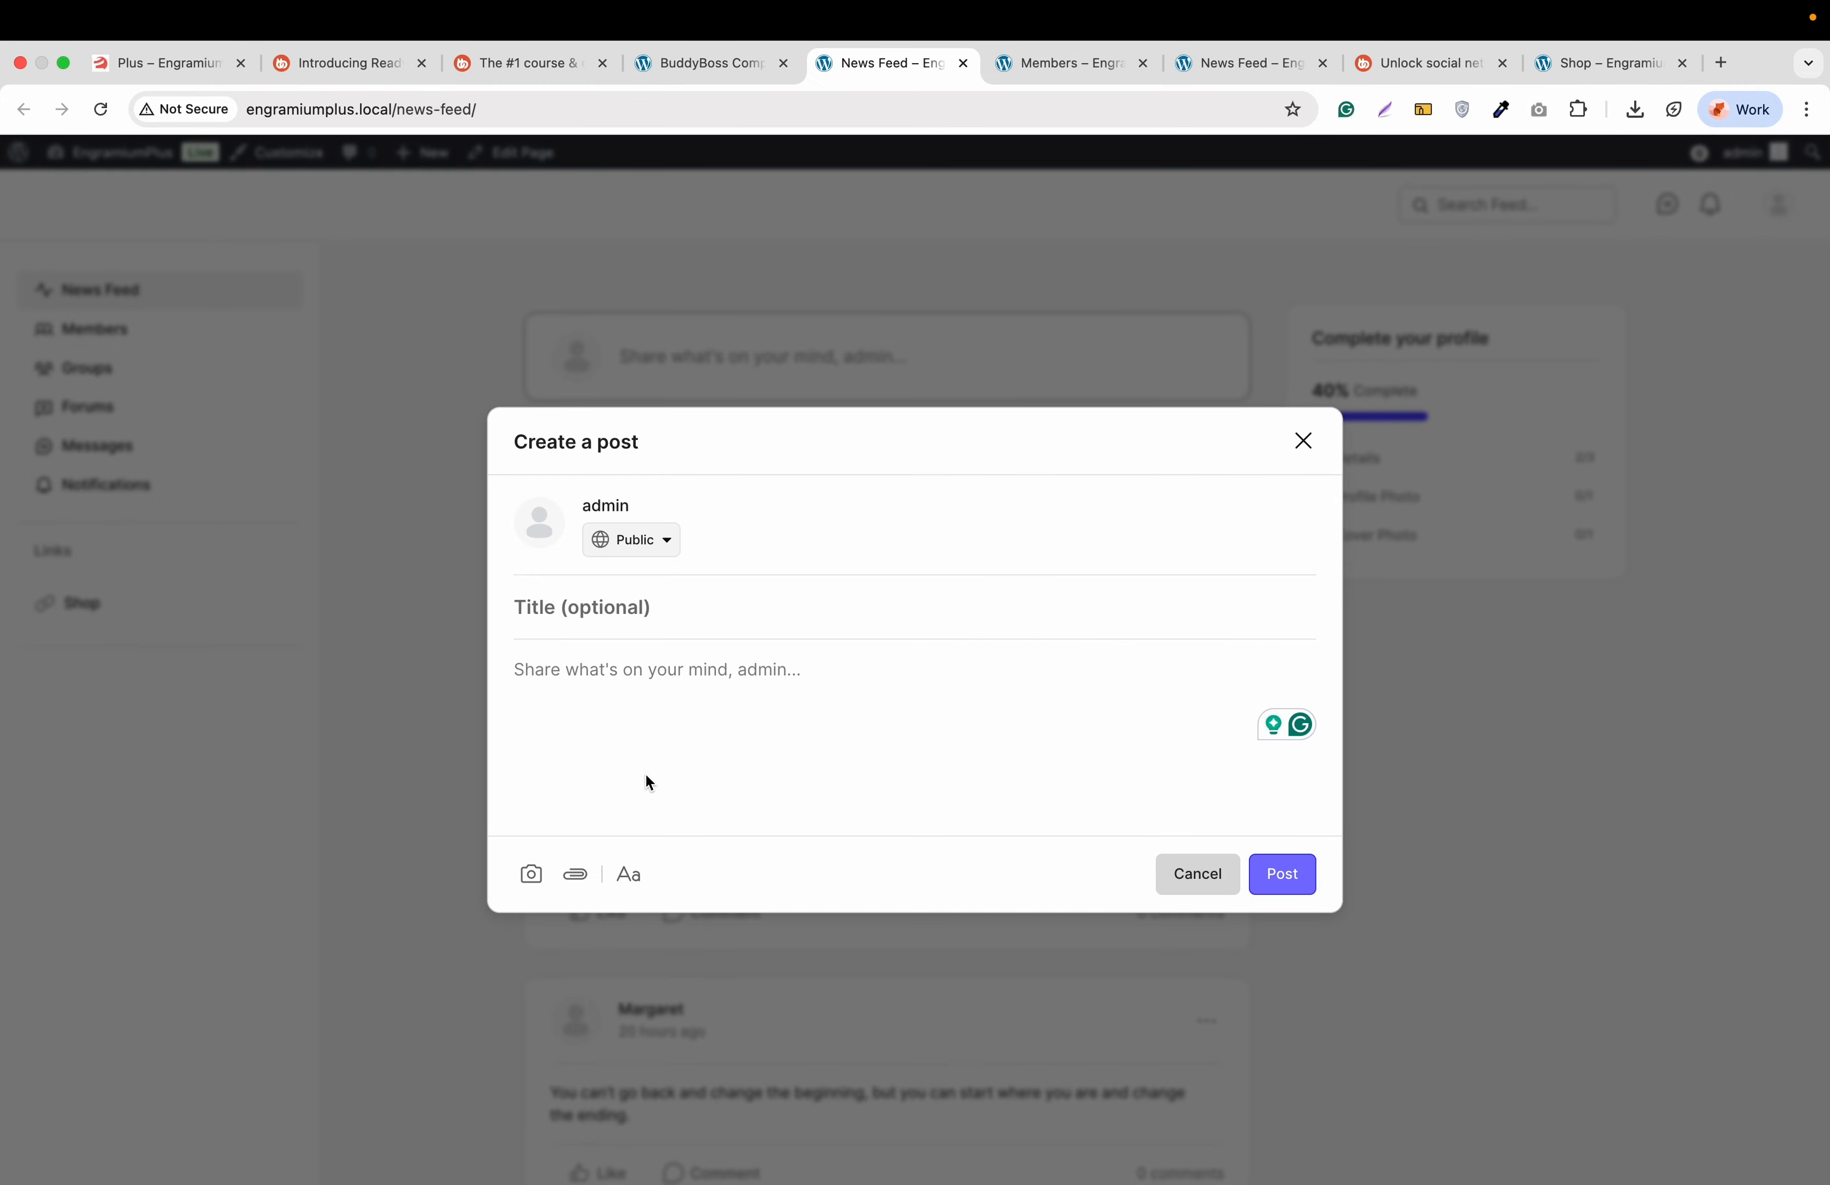
type("Hello C")
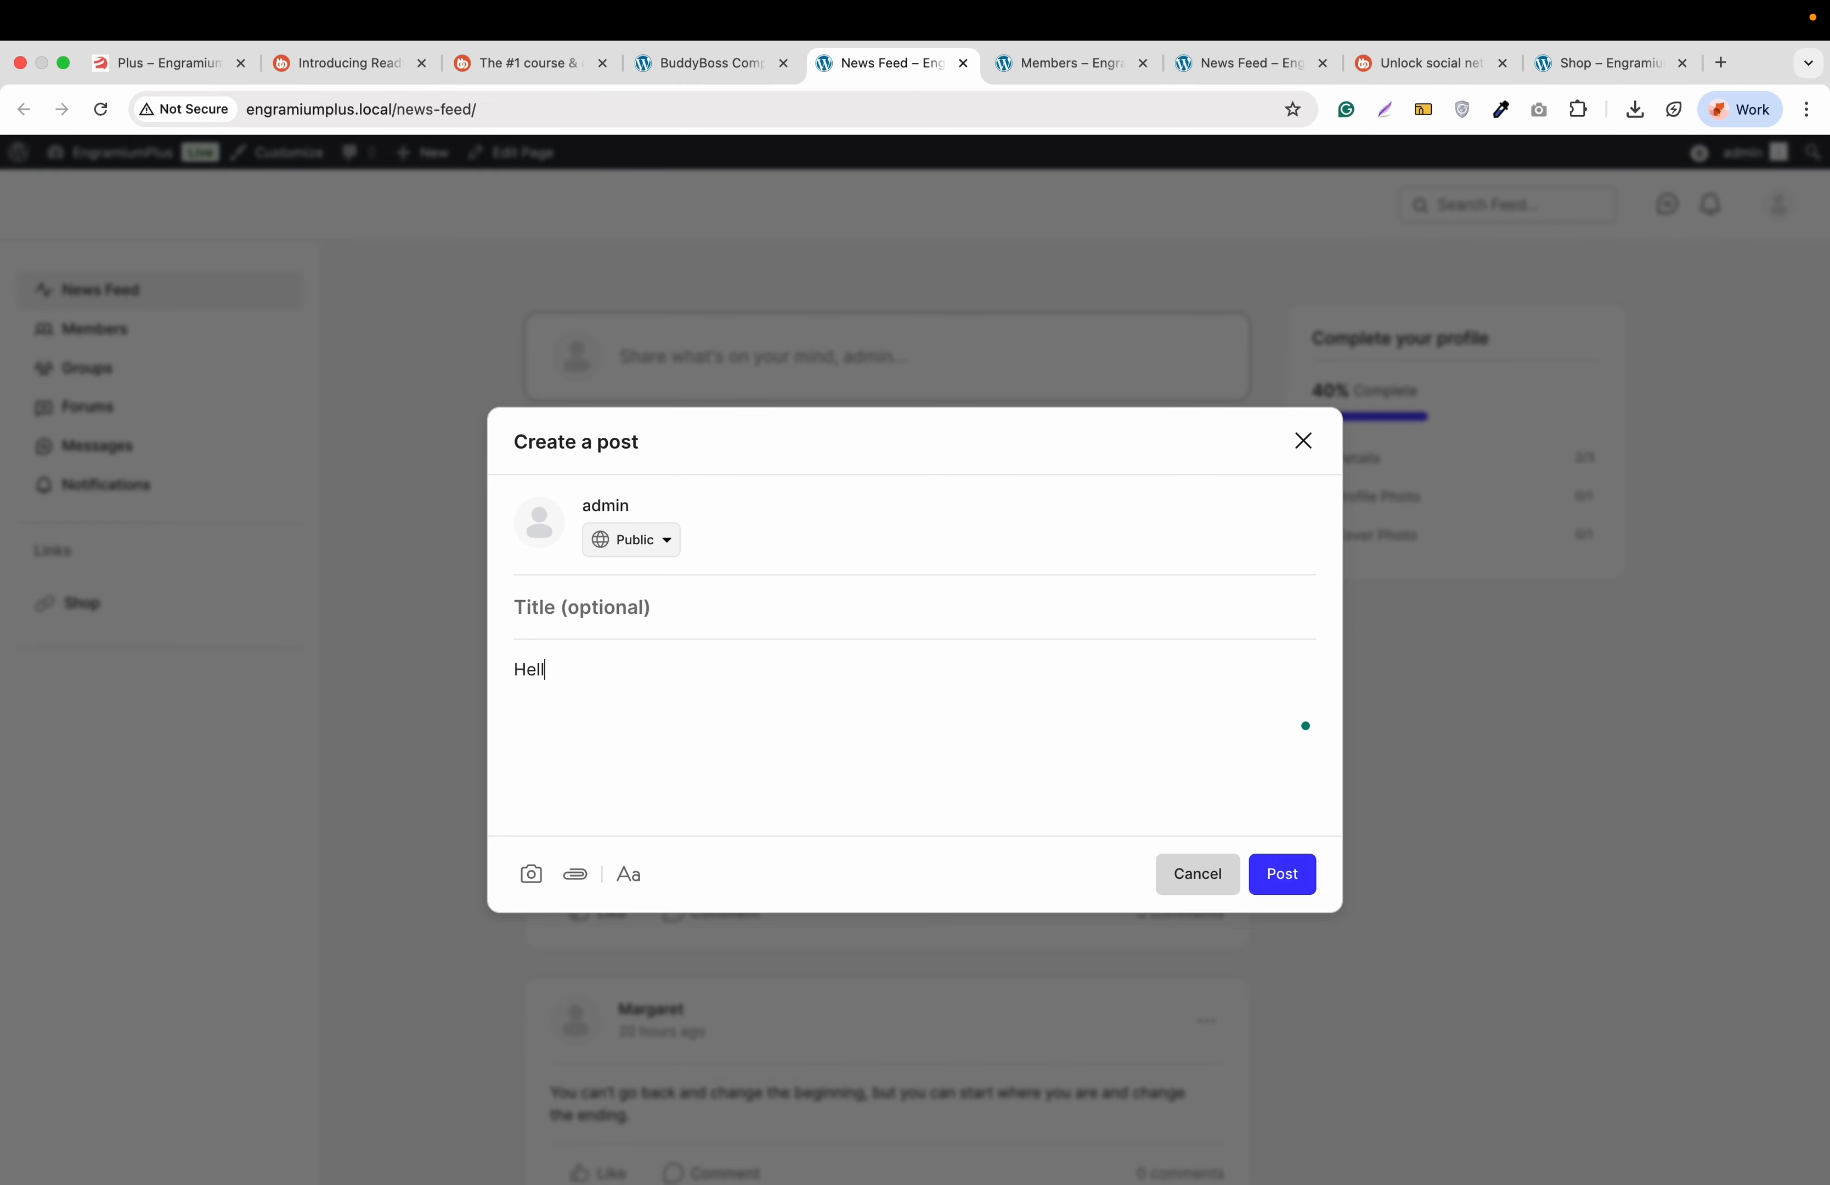
type("ommunity")
left_click(1270, 870)
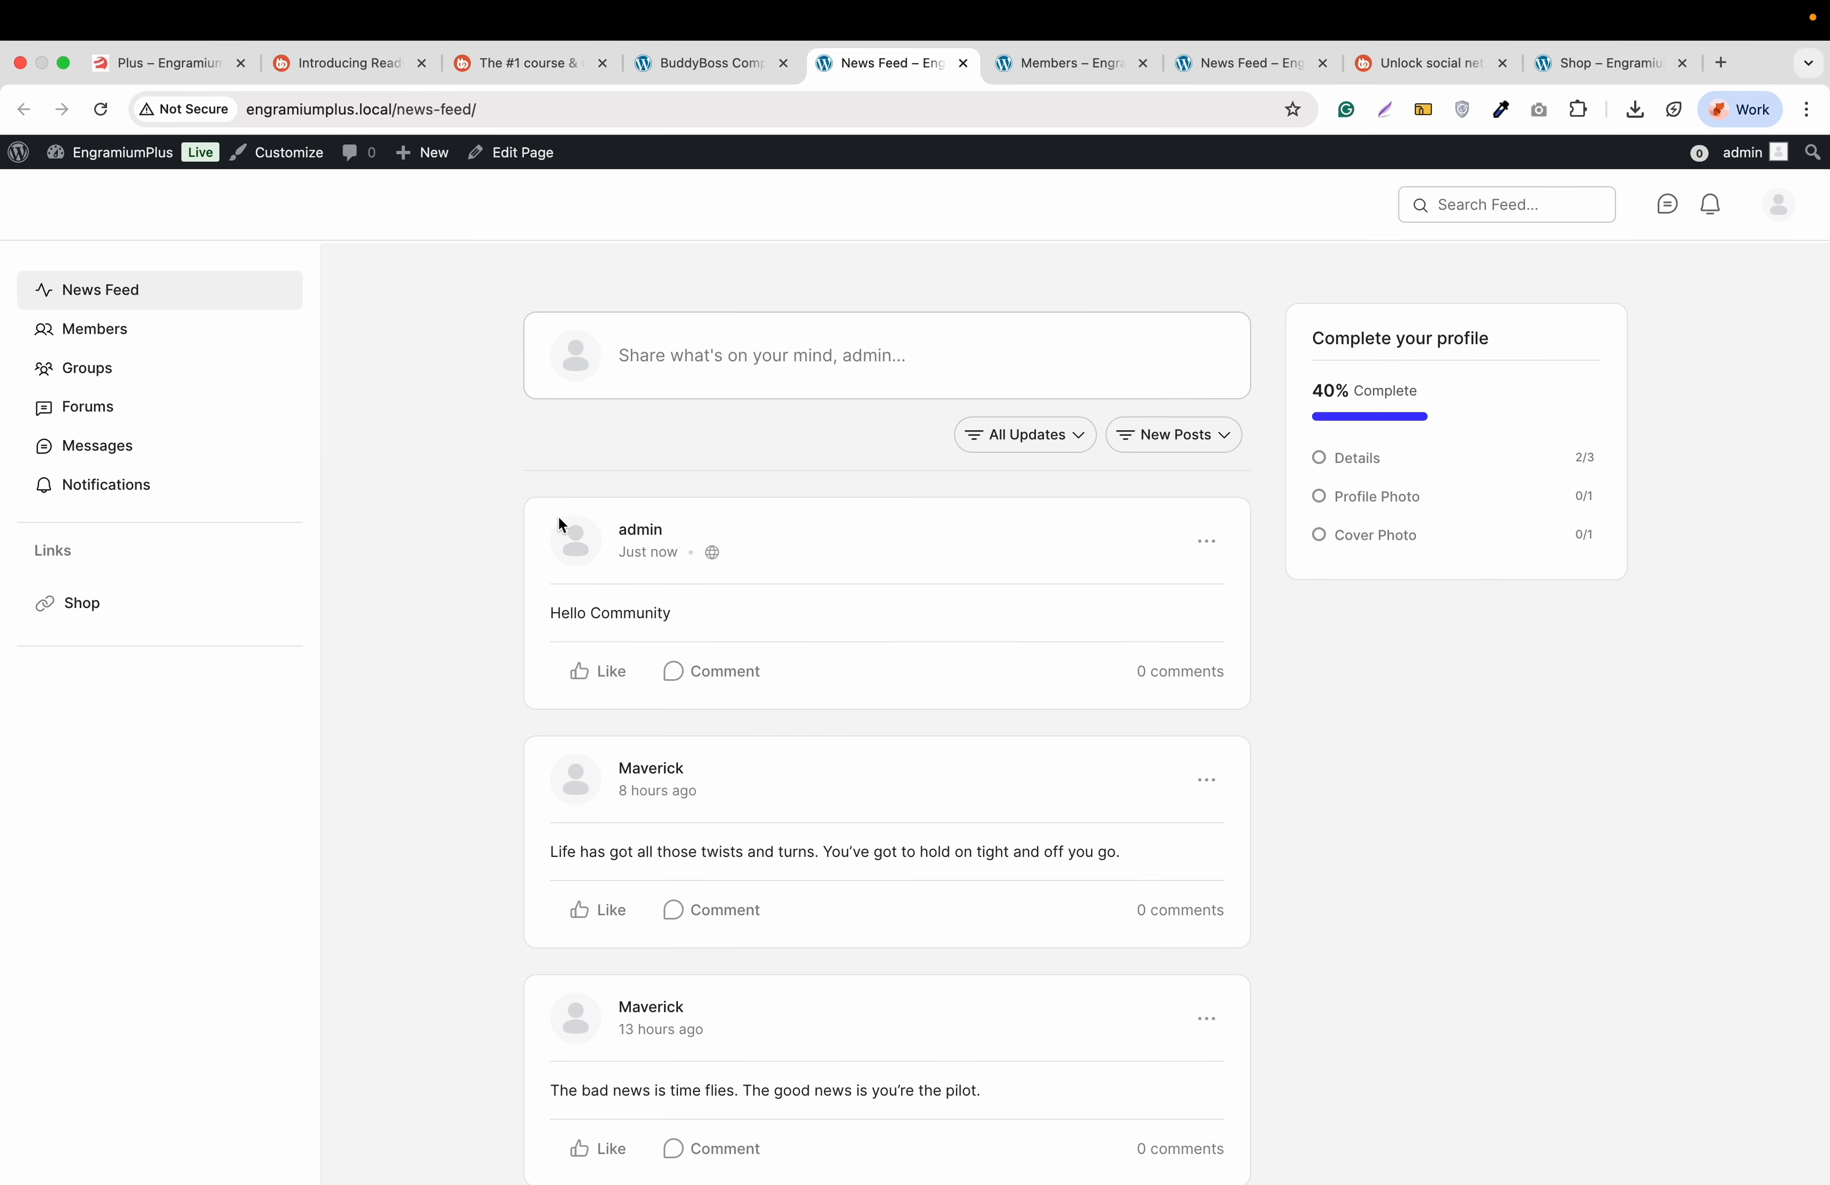
scroll(514, 677, "down", 2)
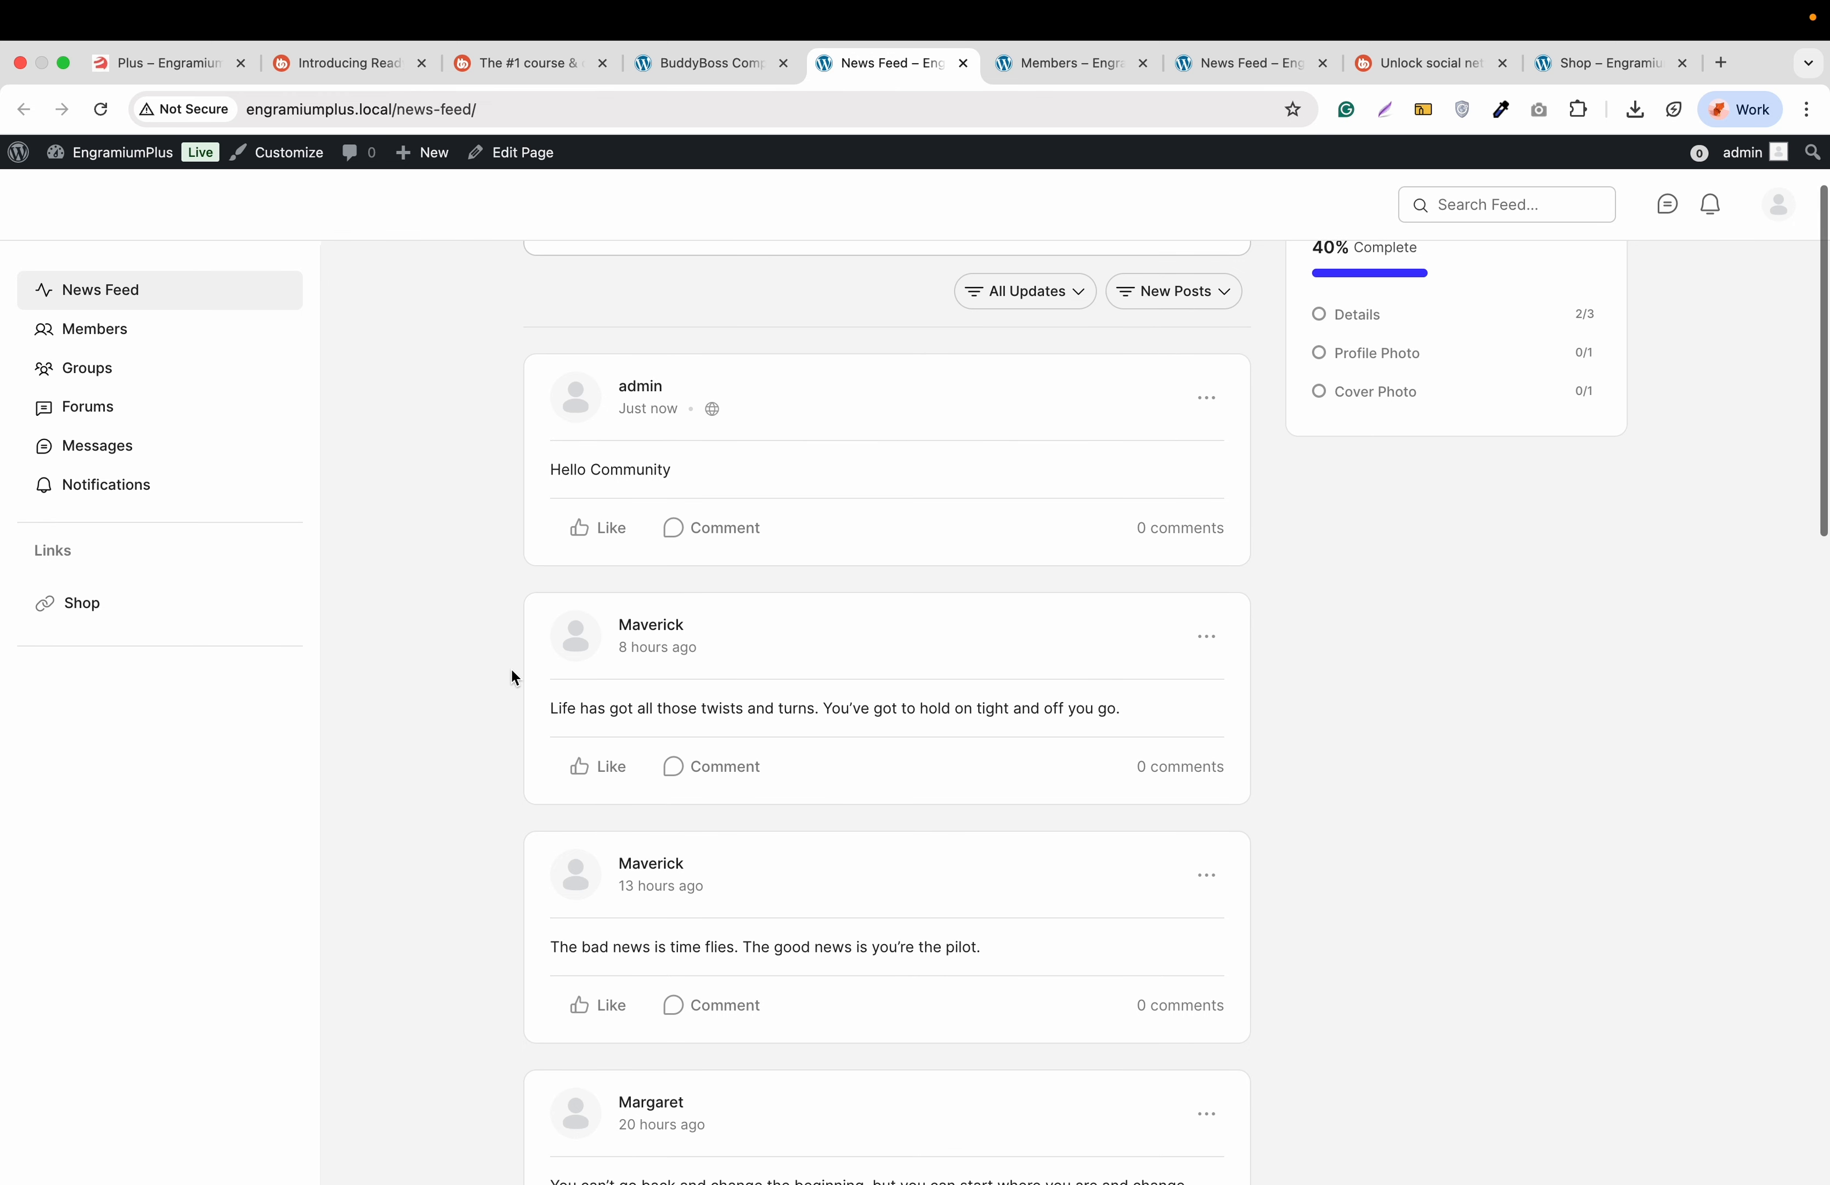
Send a connection request to the first imported member in the Members directory and open that member's profile
left_click(142, 334)
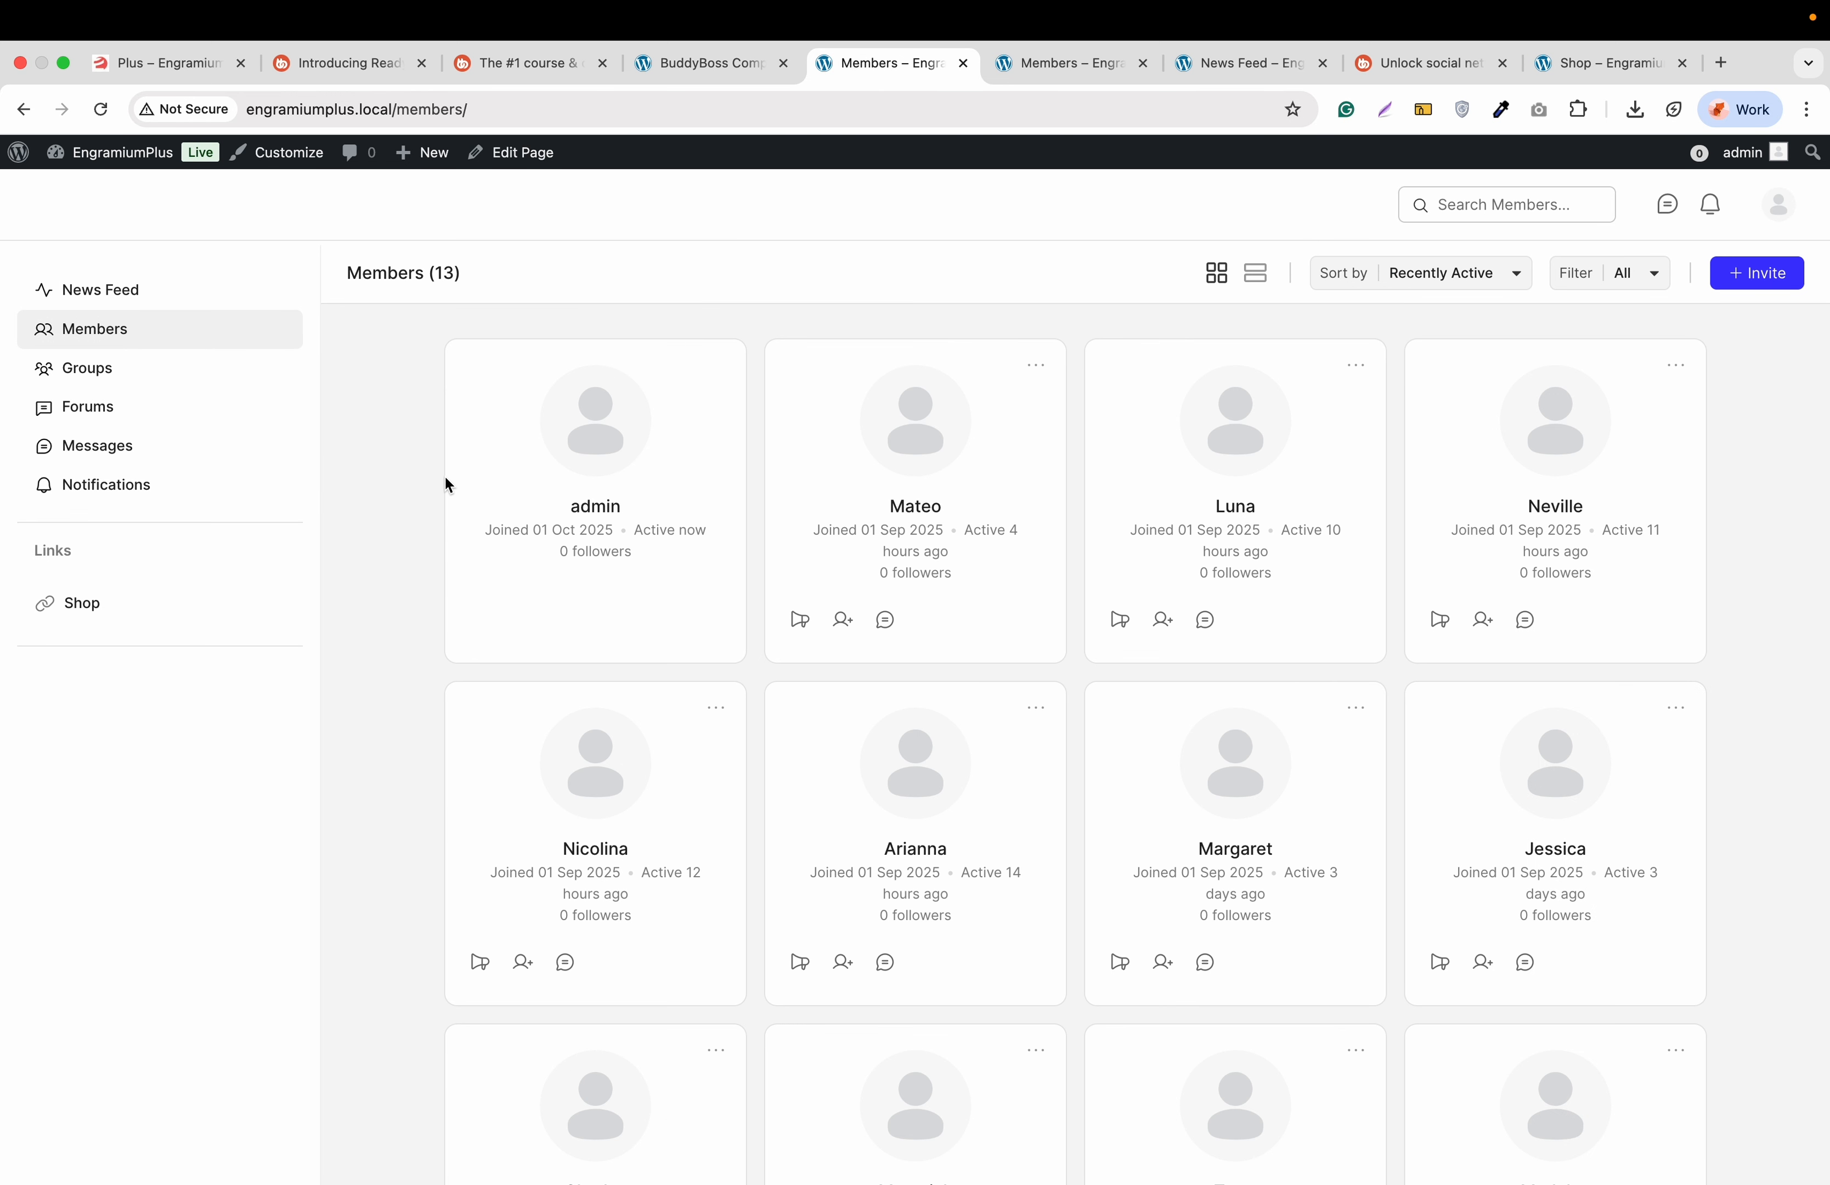
scroll(445, 474, "down", 1)
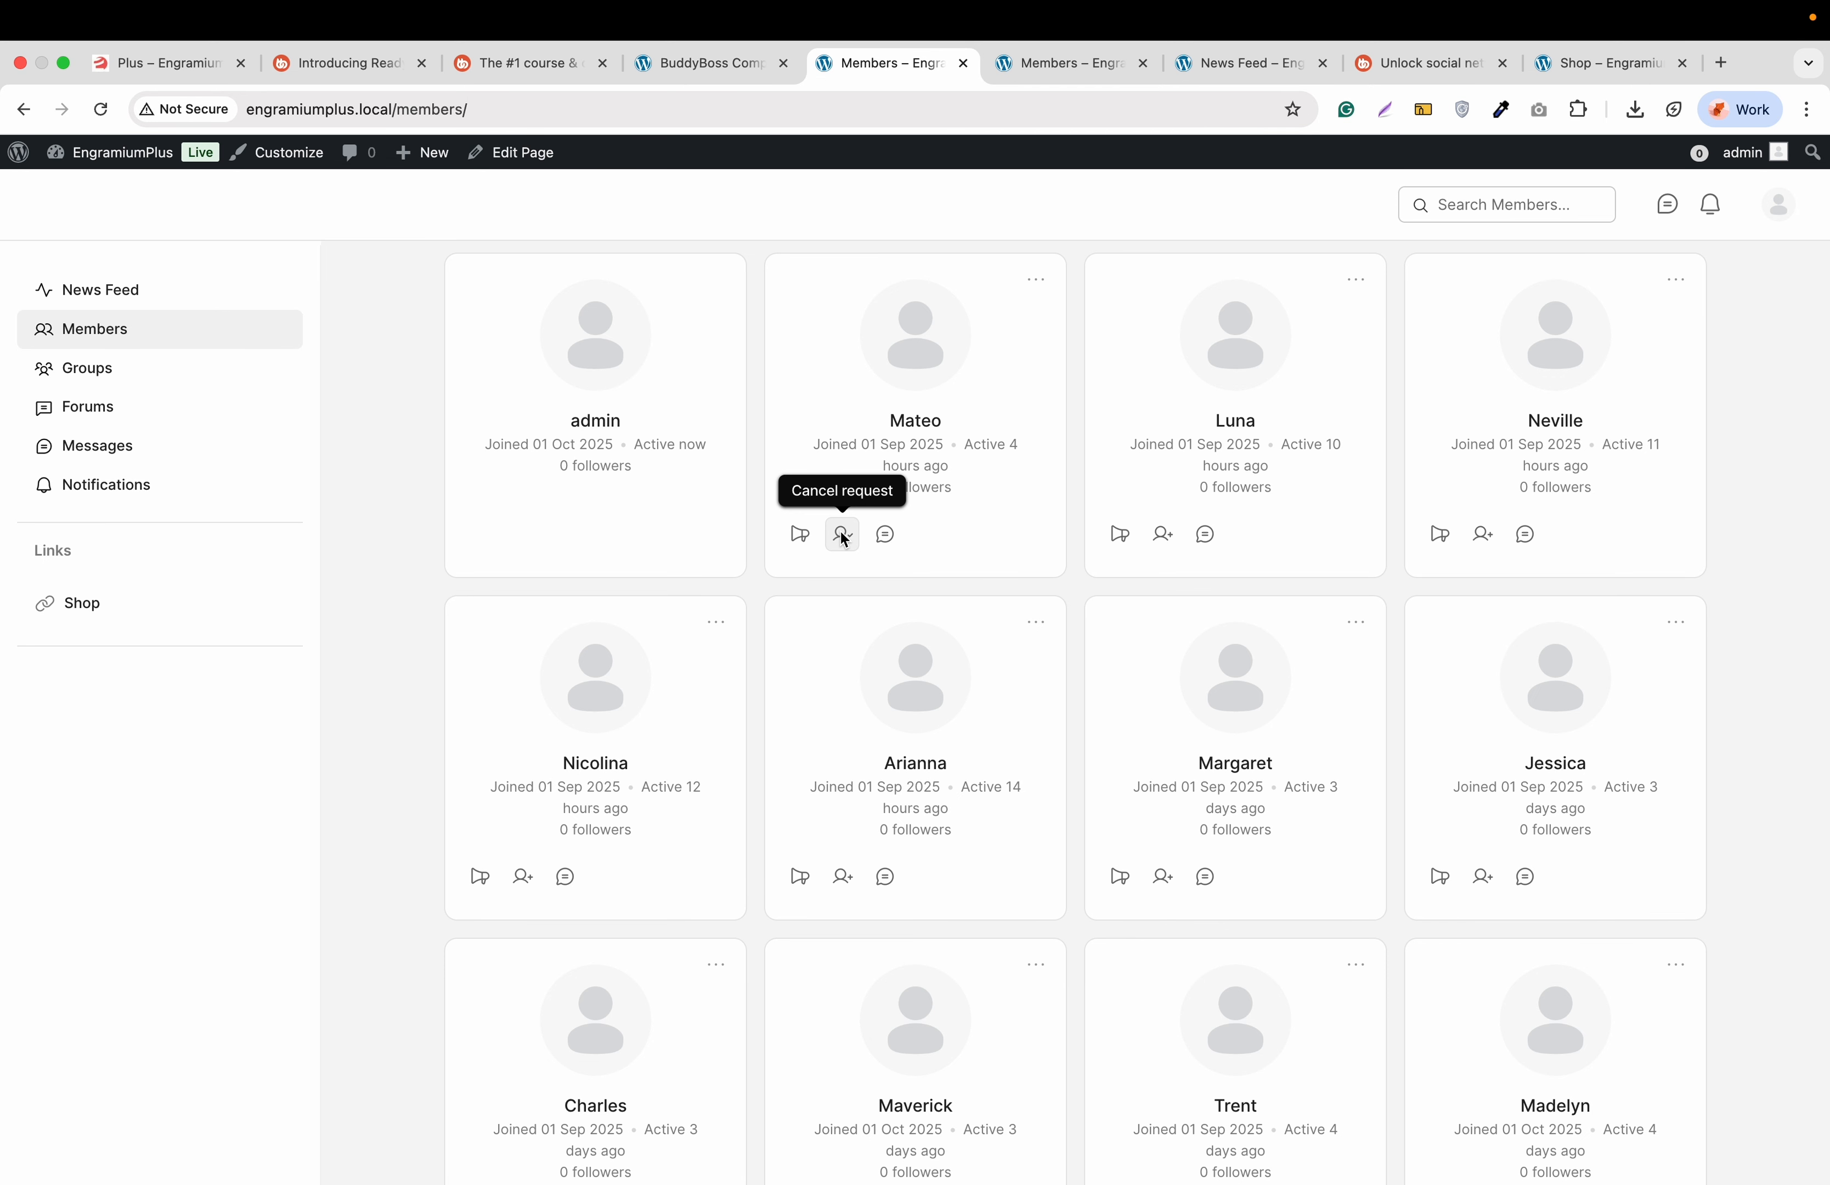
left_click(909, 418)
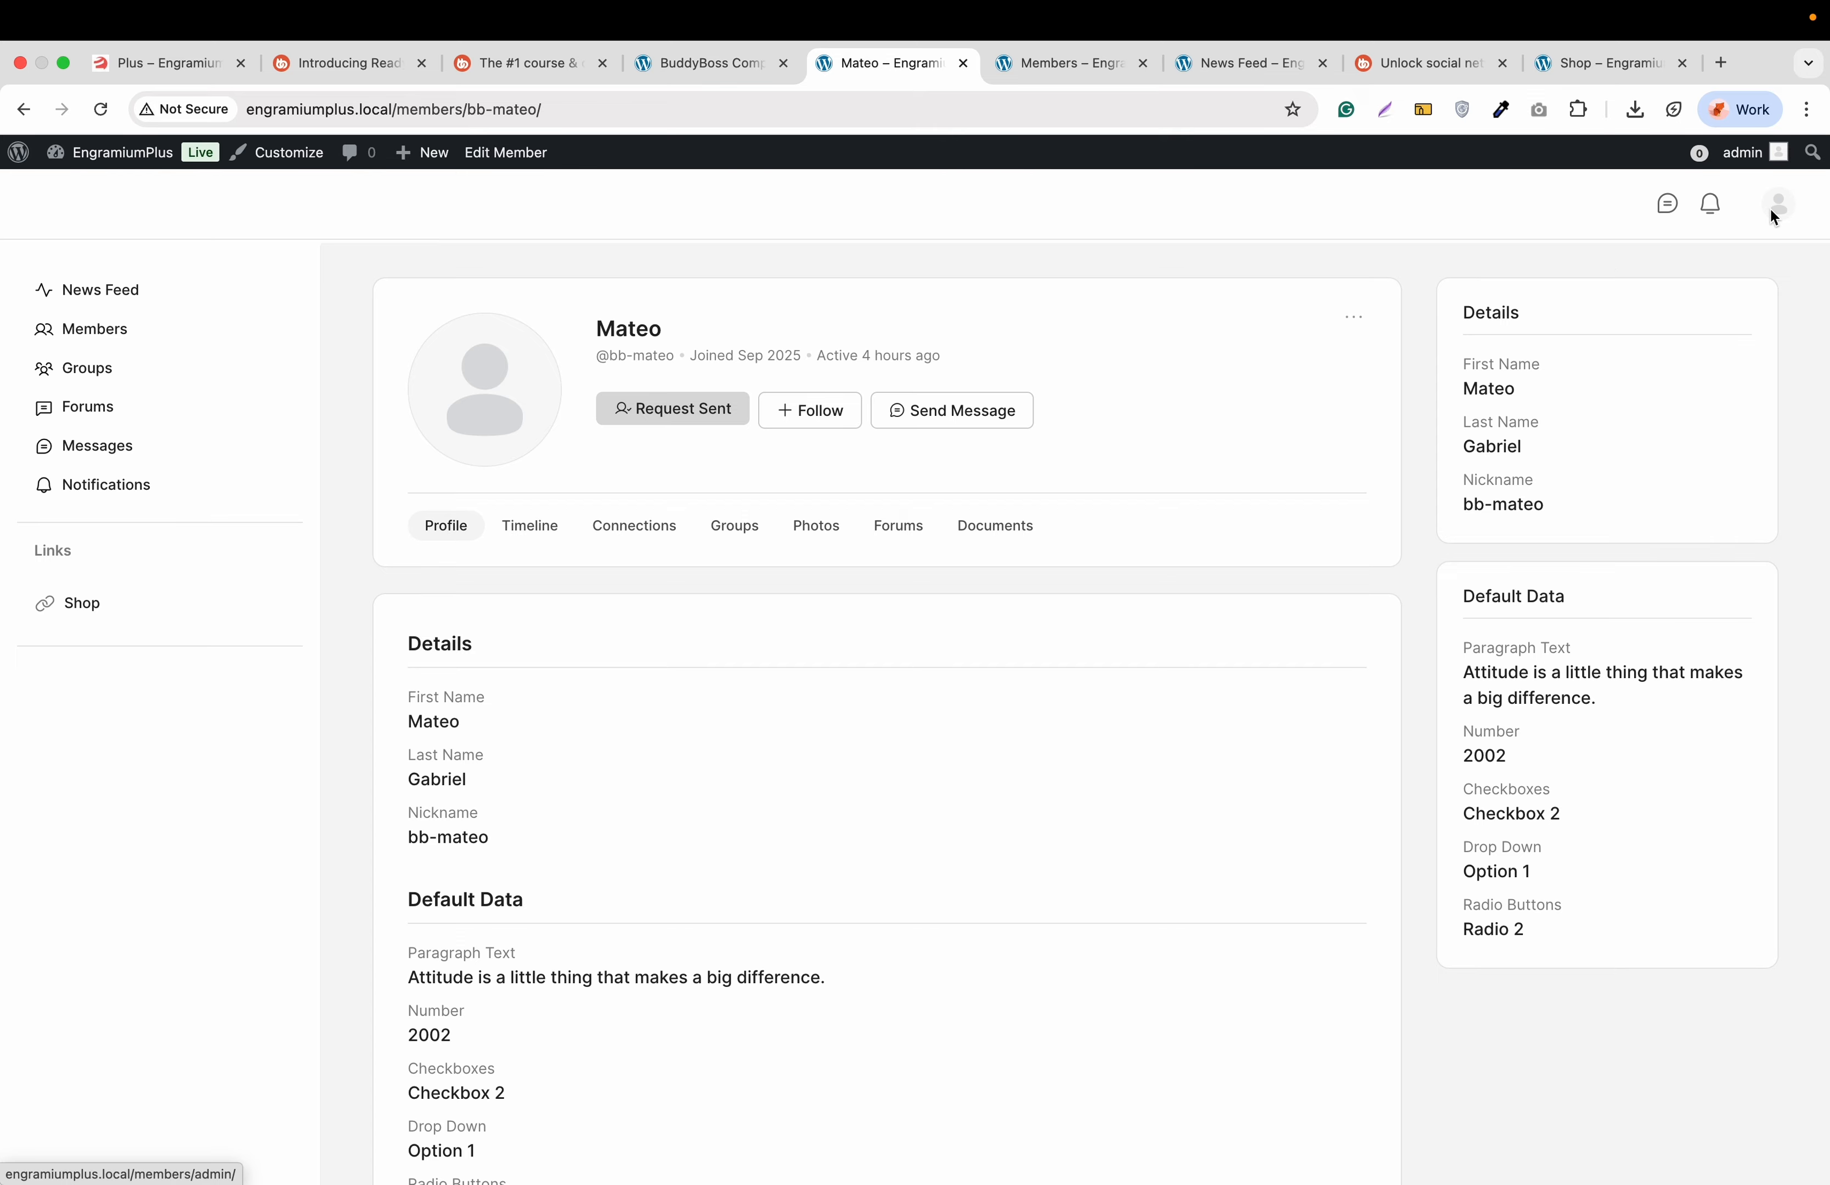
Look over the profile and account setting options in the user menu and switch the community theme to Dark
mouse_move(1771, 212)
mouse_move(1655, 262)
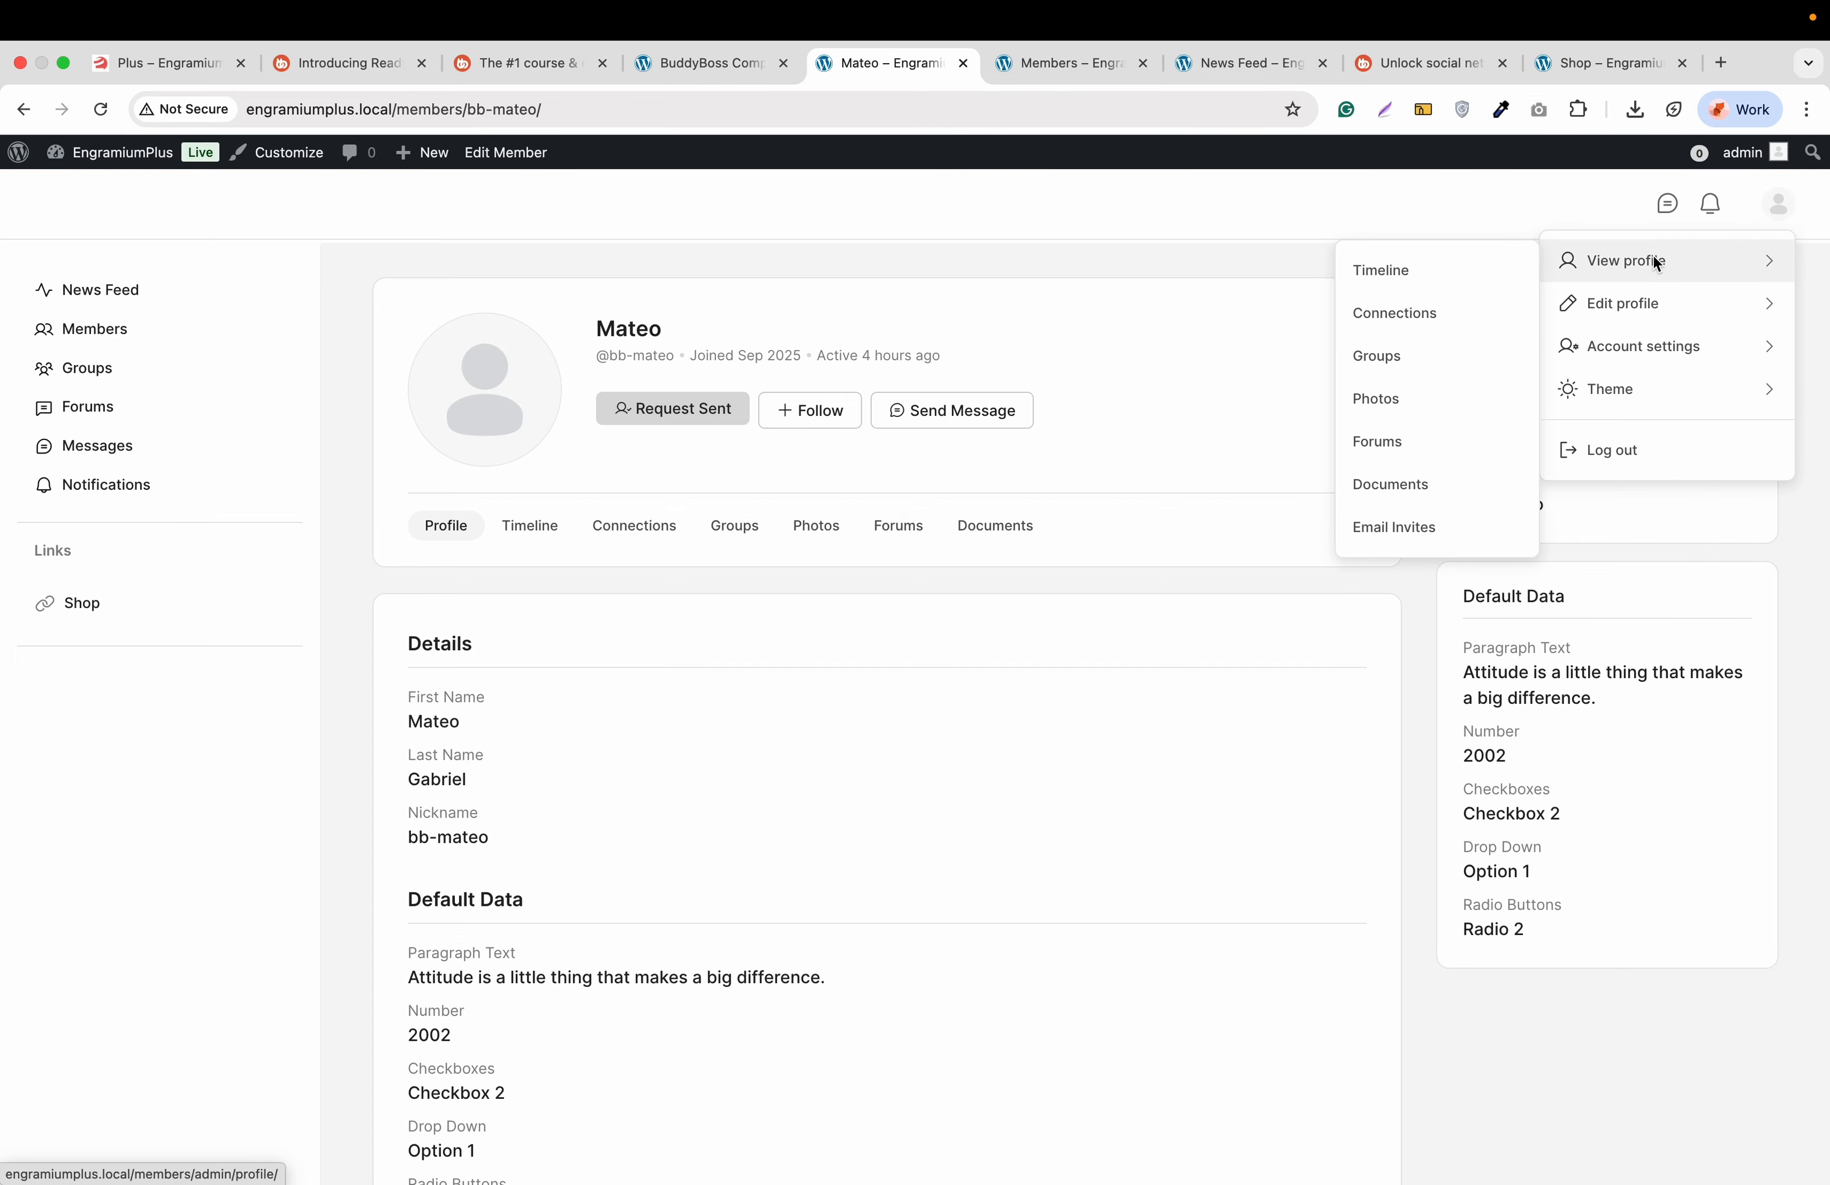
mouse_move(1653, 348)
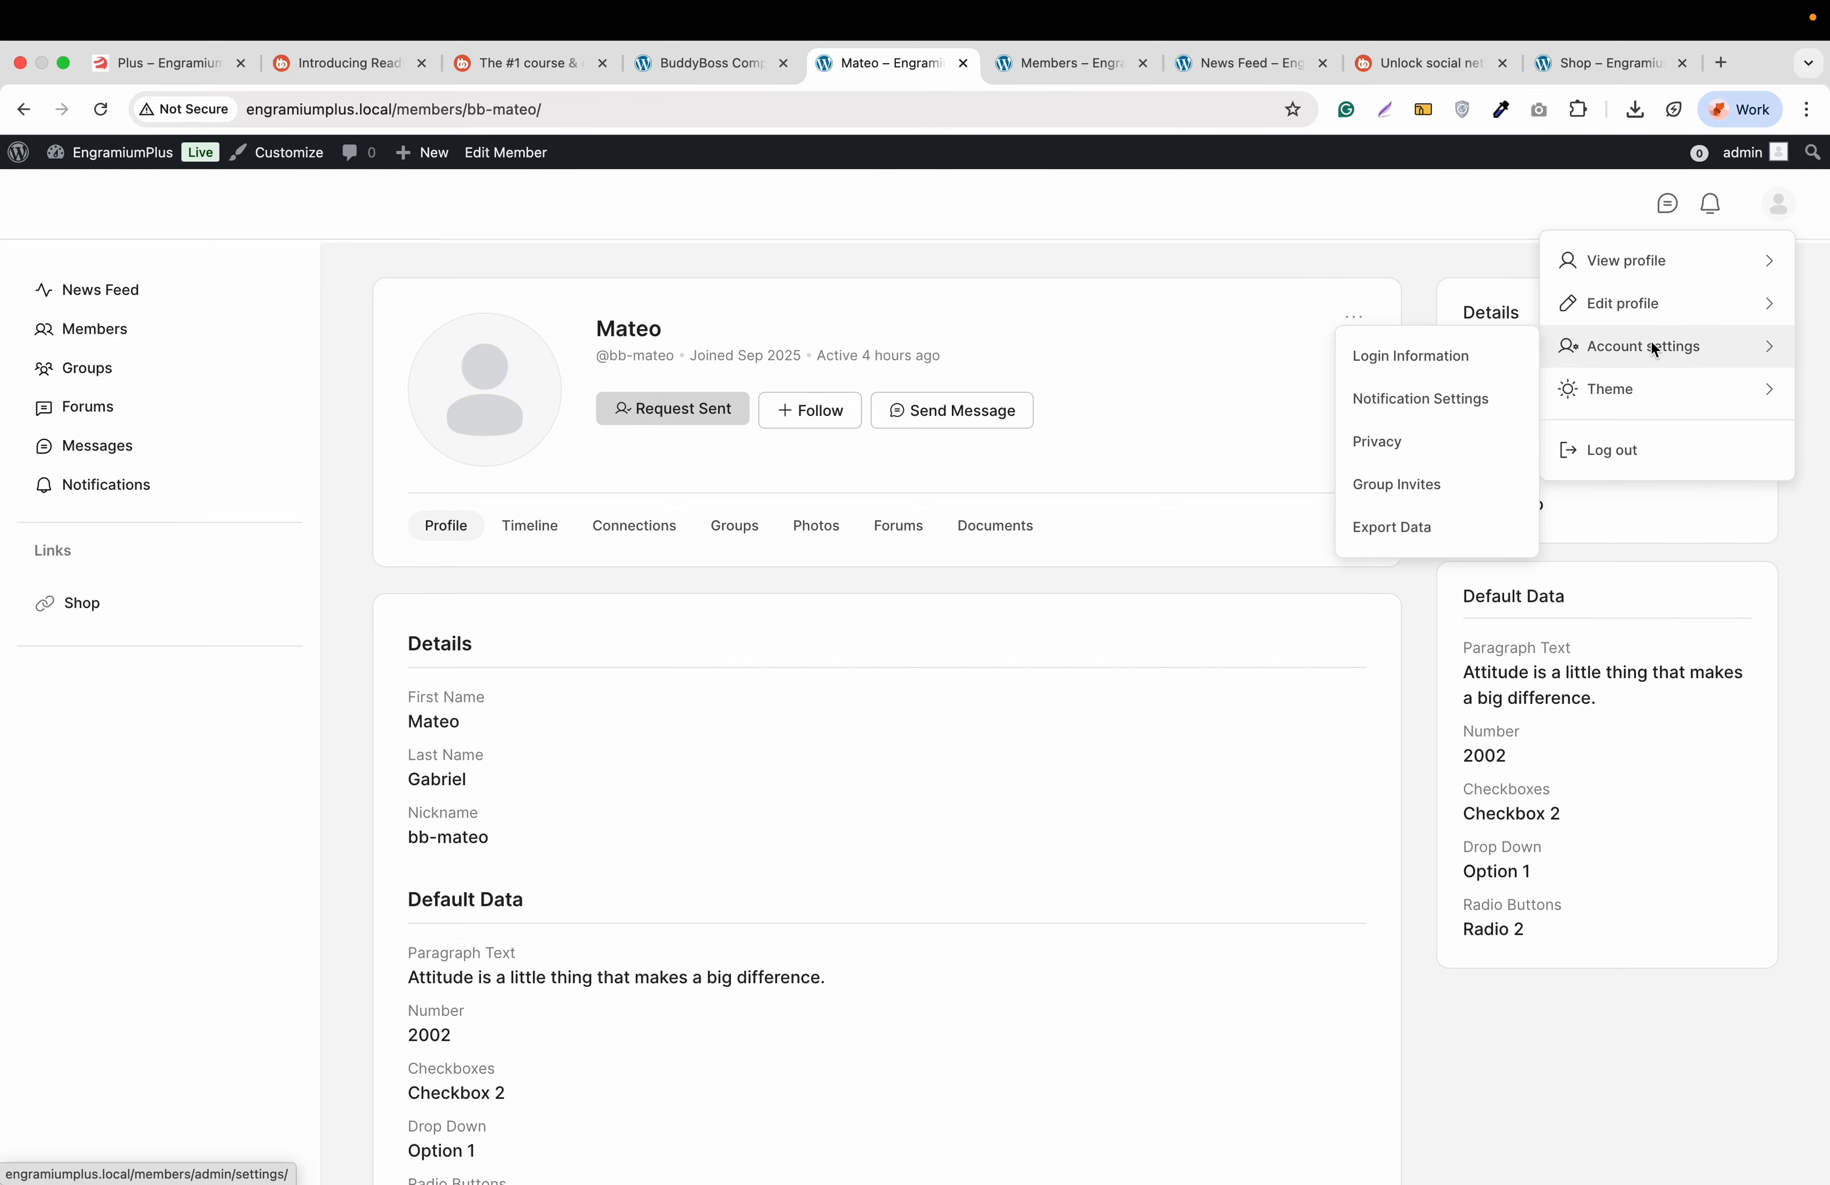
mouse_move(1642, 392)
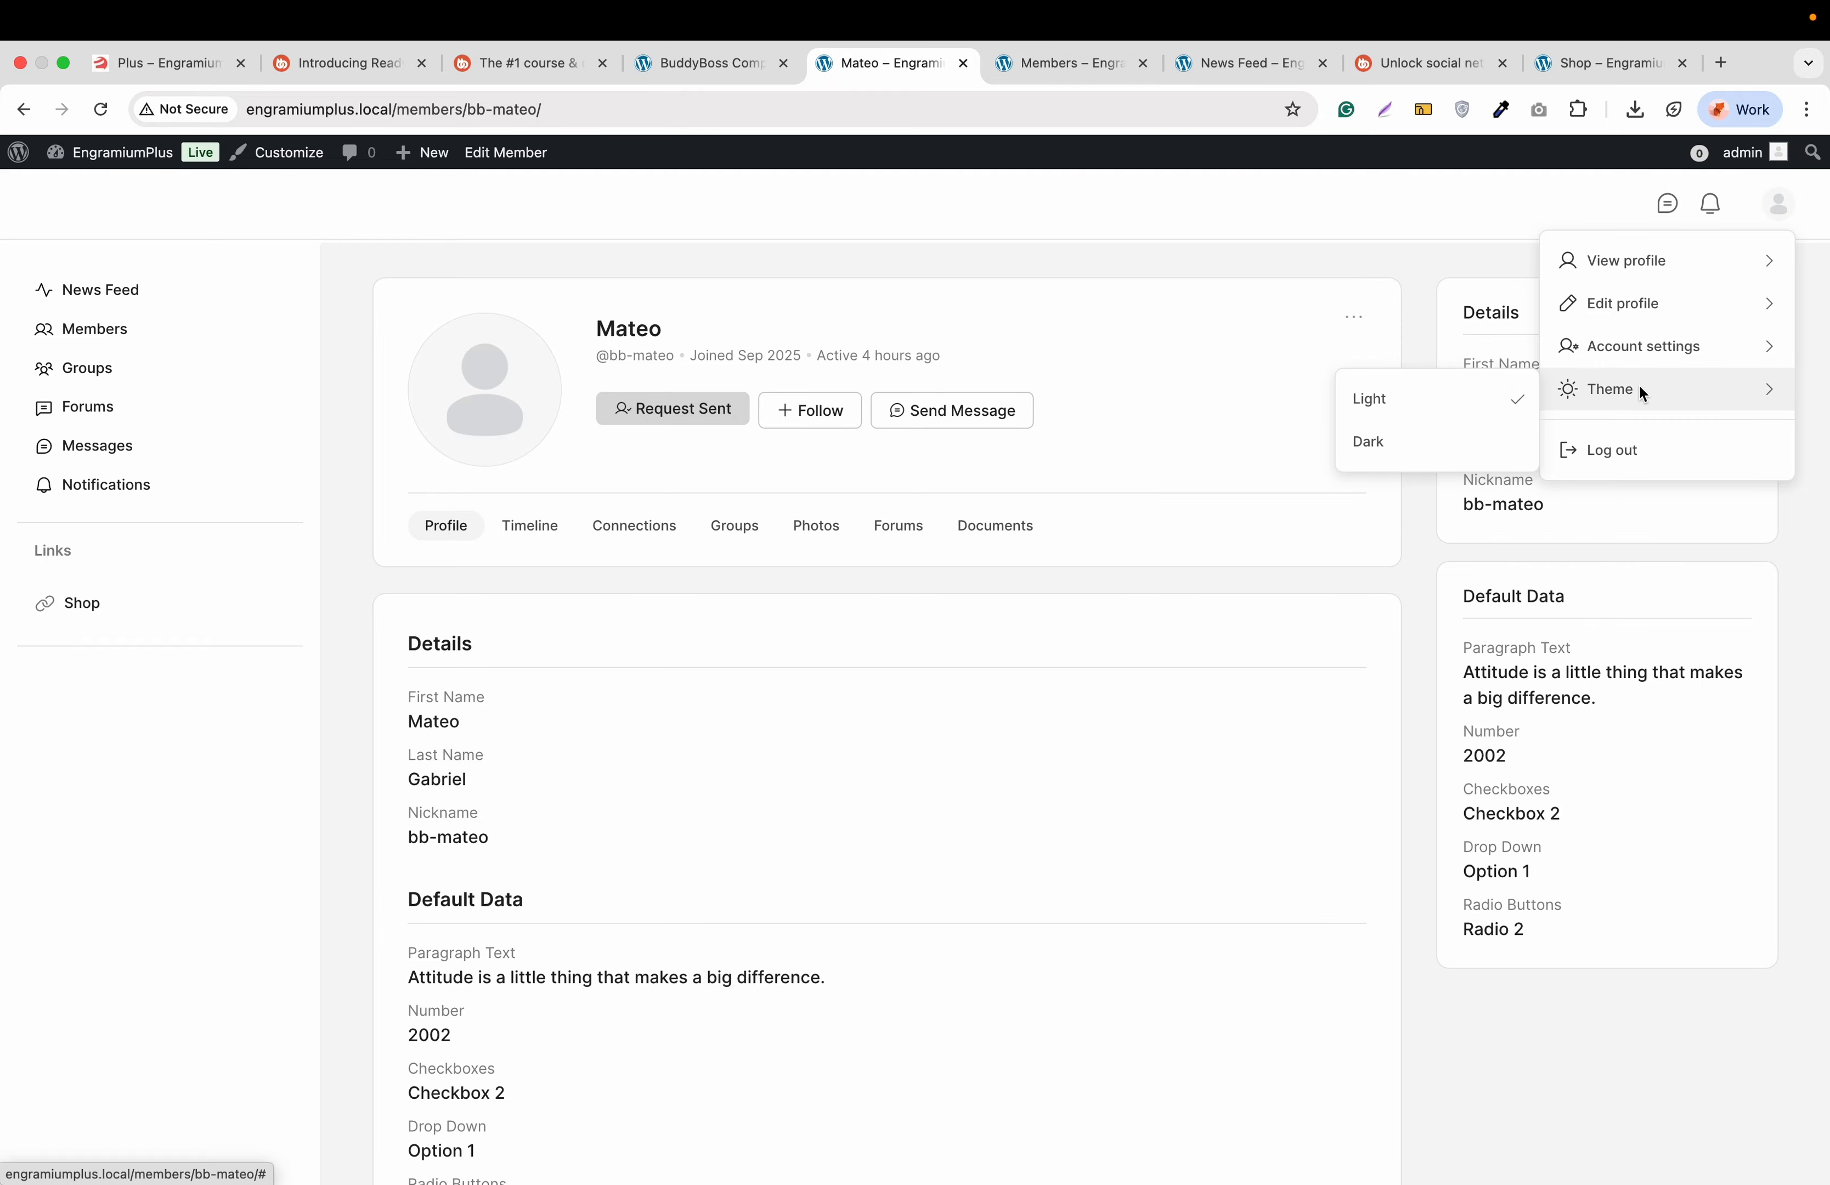
left_click(1437, 456)
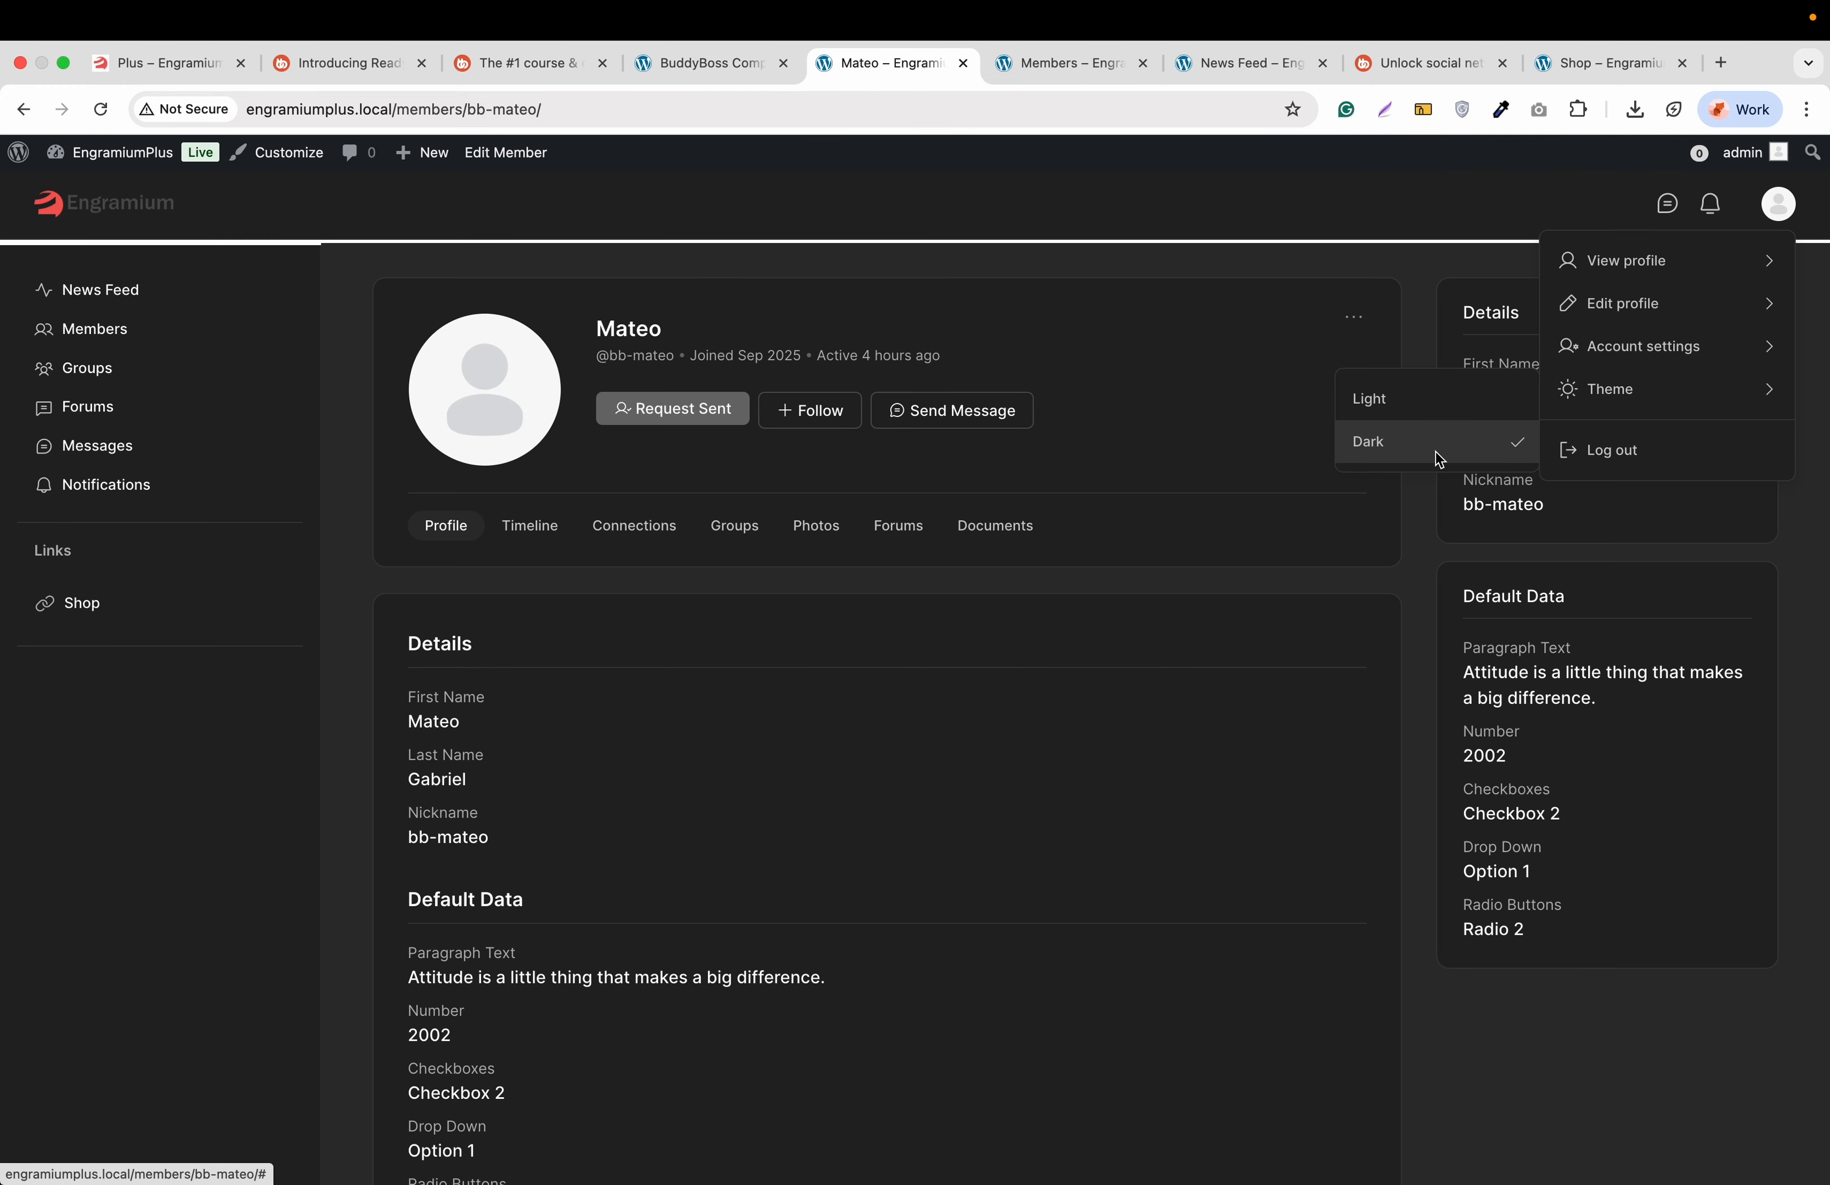
left_click(1139, 348)
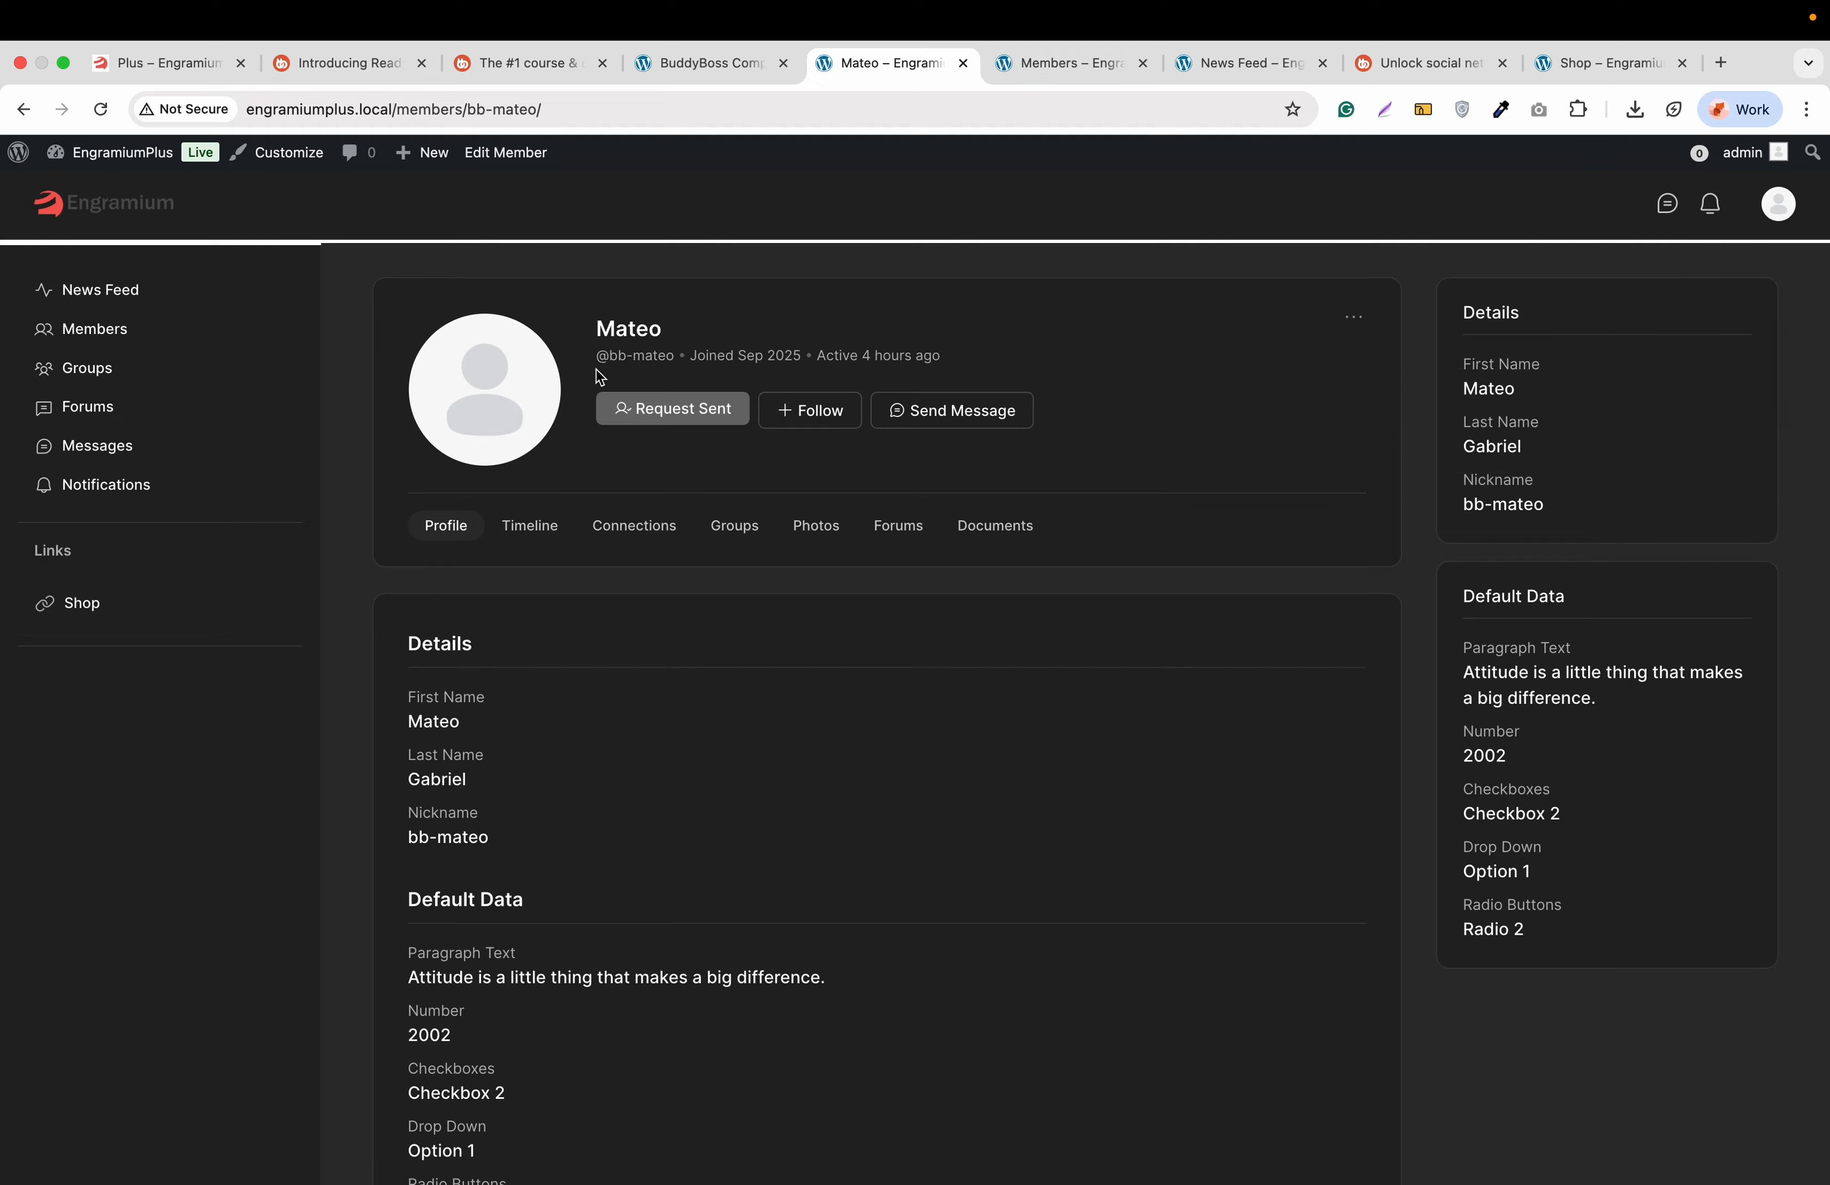
Visit the site's home page and Shop page, then open the News Feed and look through its posts in the dark theme
left_click(151, 199)
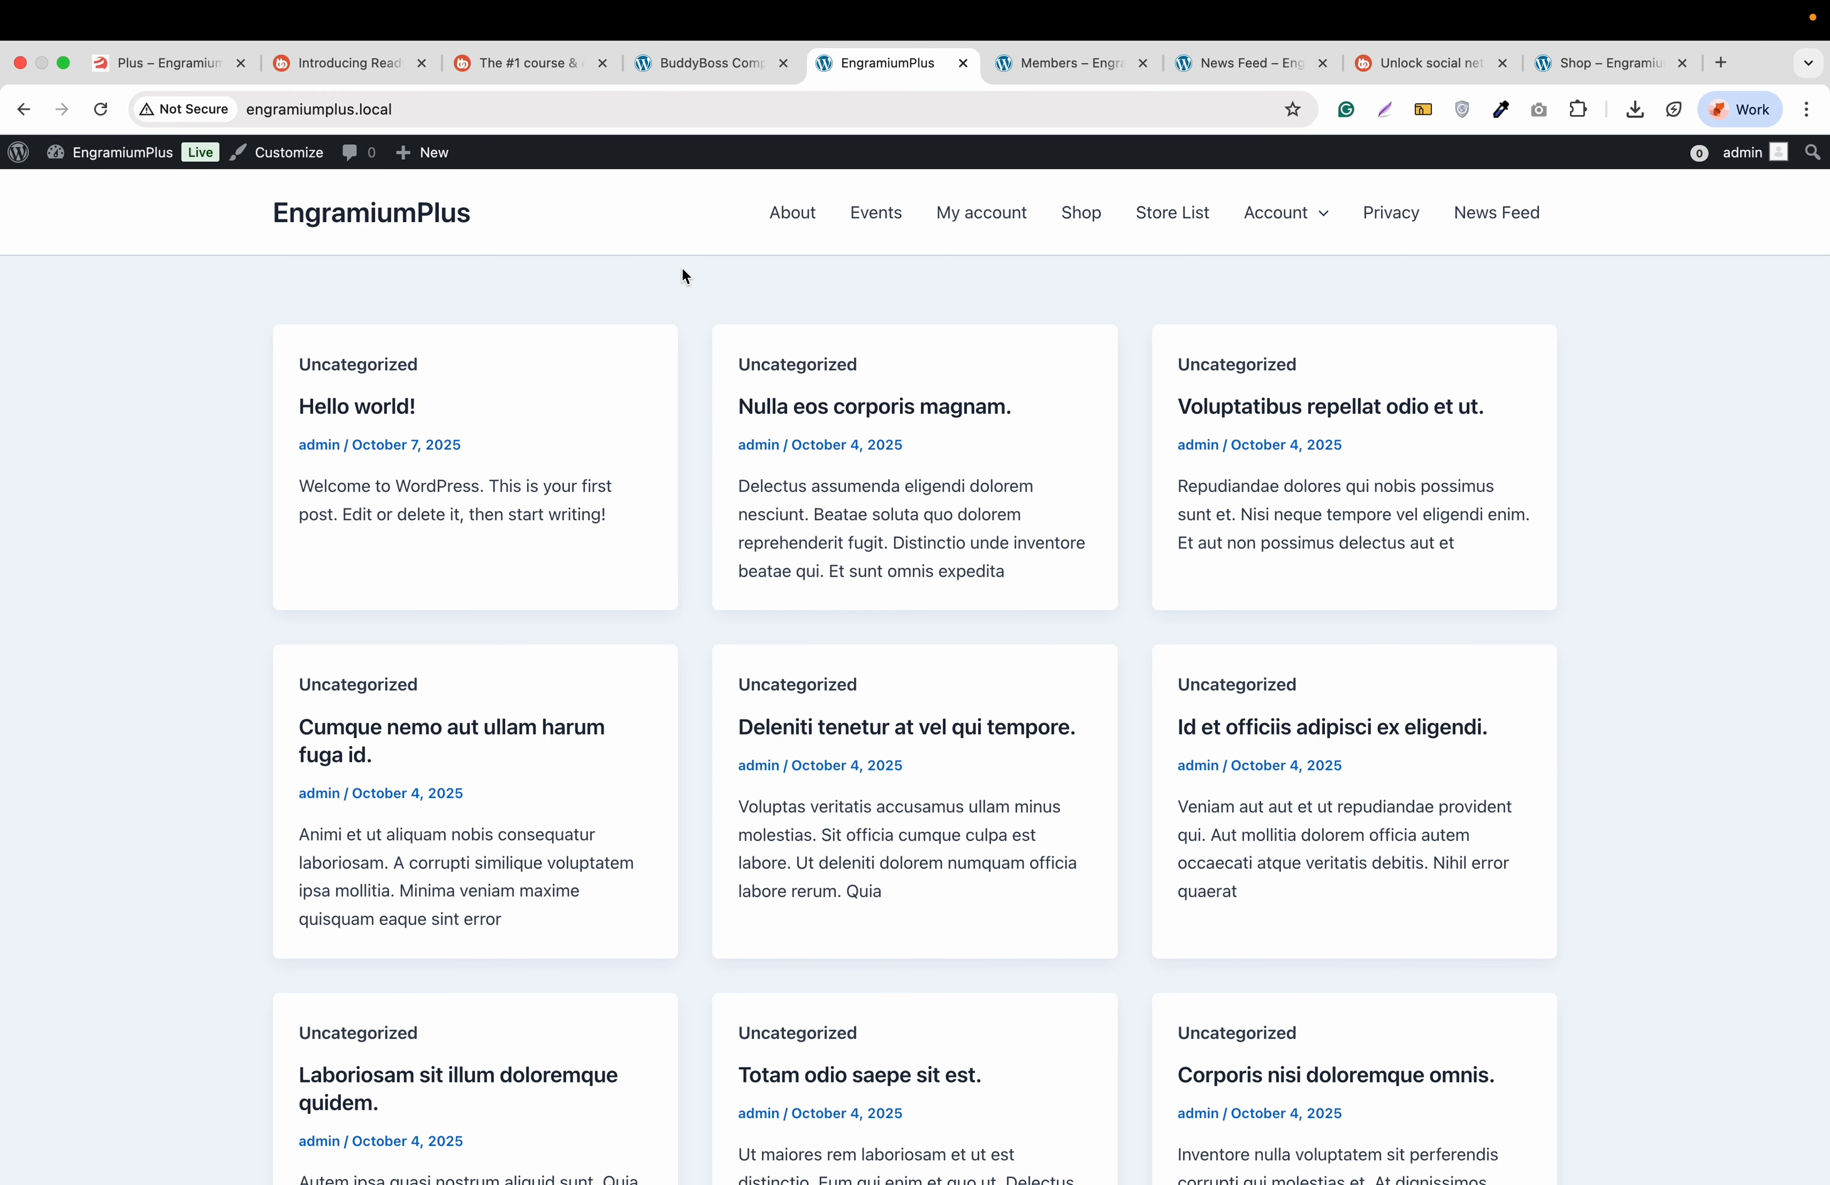
left_click(1083, 212)
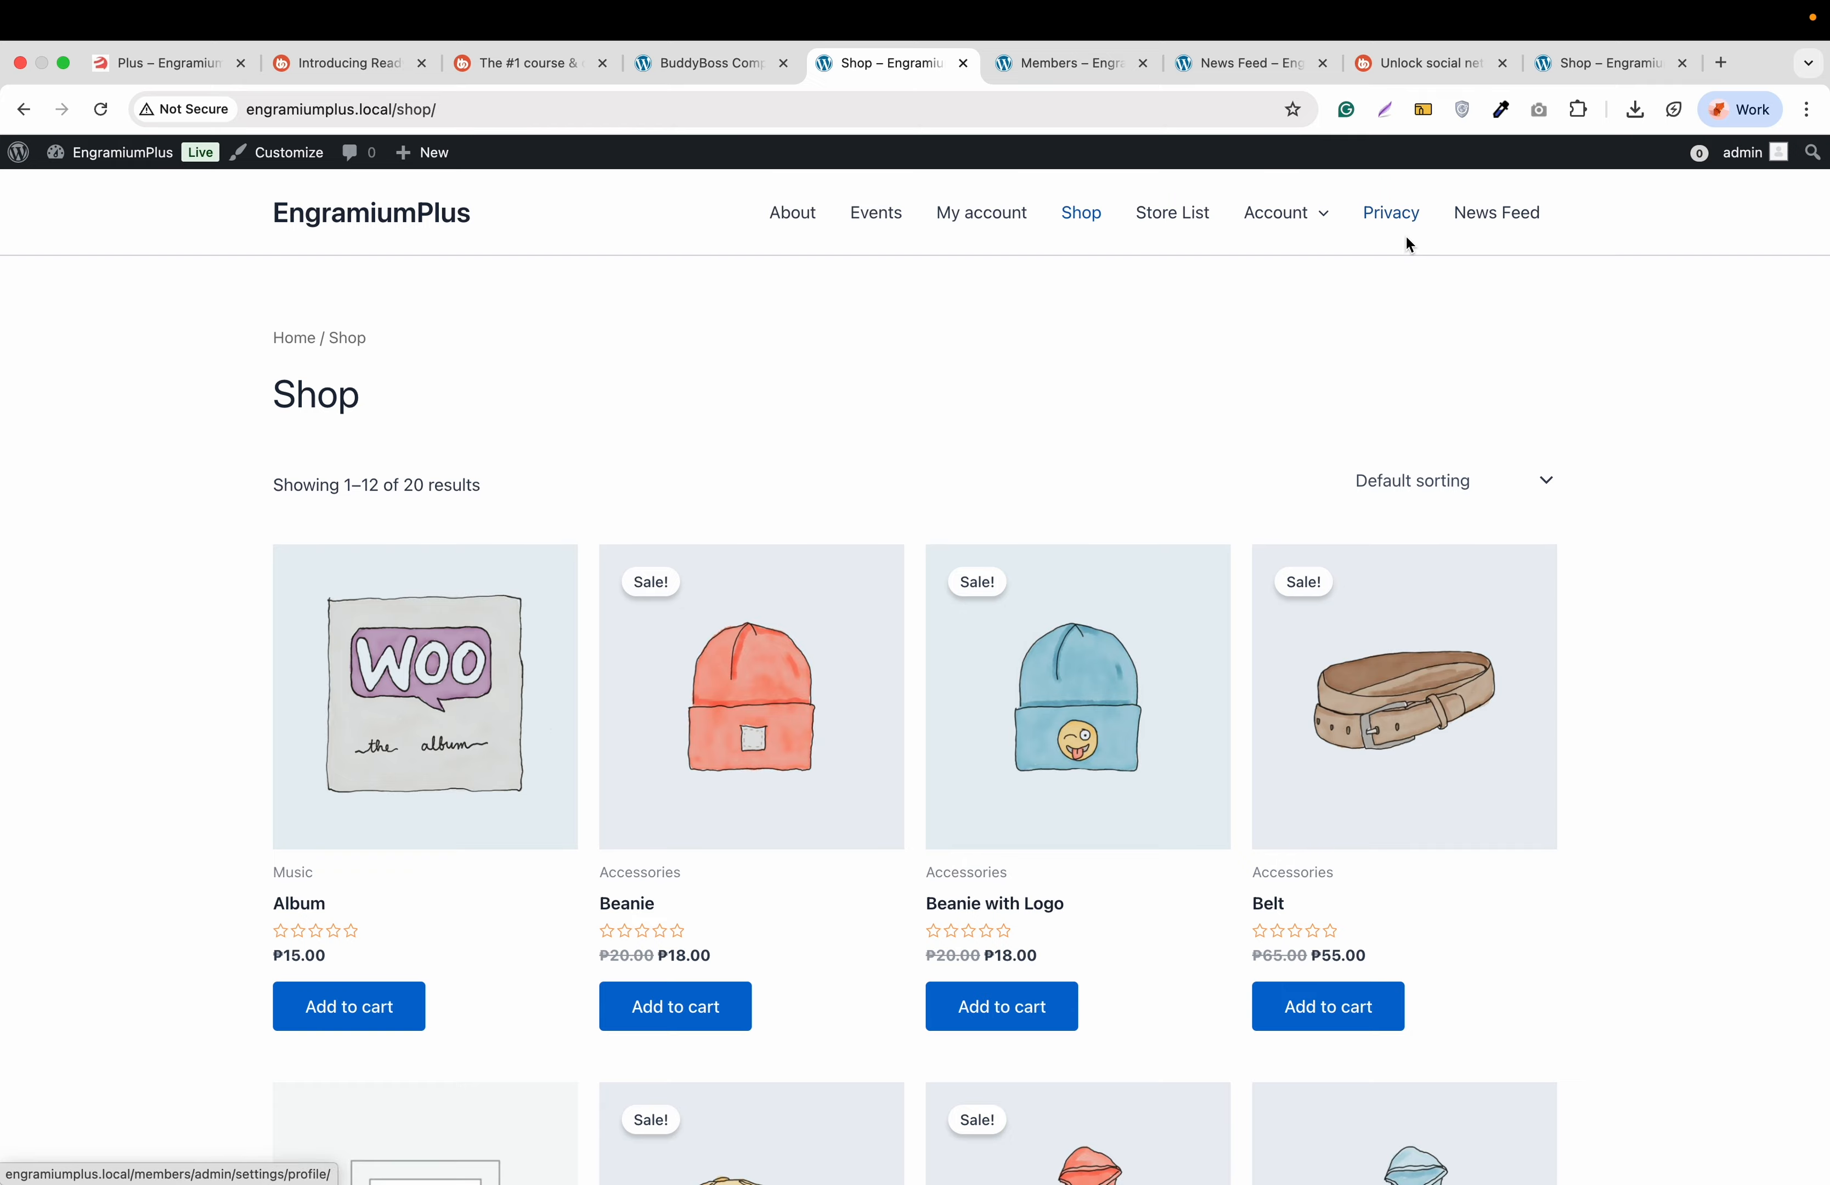
left_click(1493, 215)
scroll(1056, 447, "down", 2)
scroll(1057, 448, "down", 5)
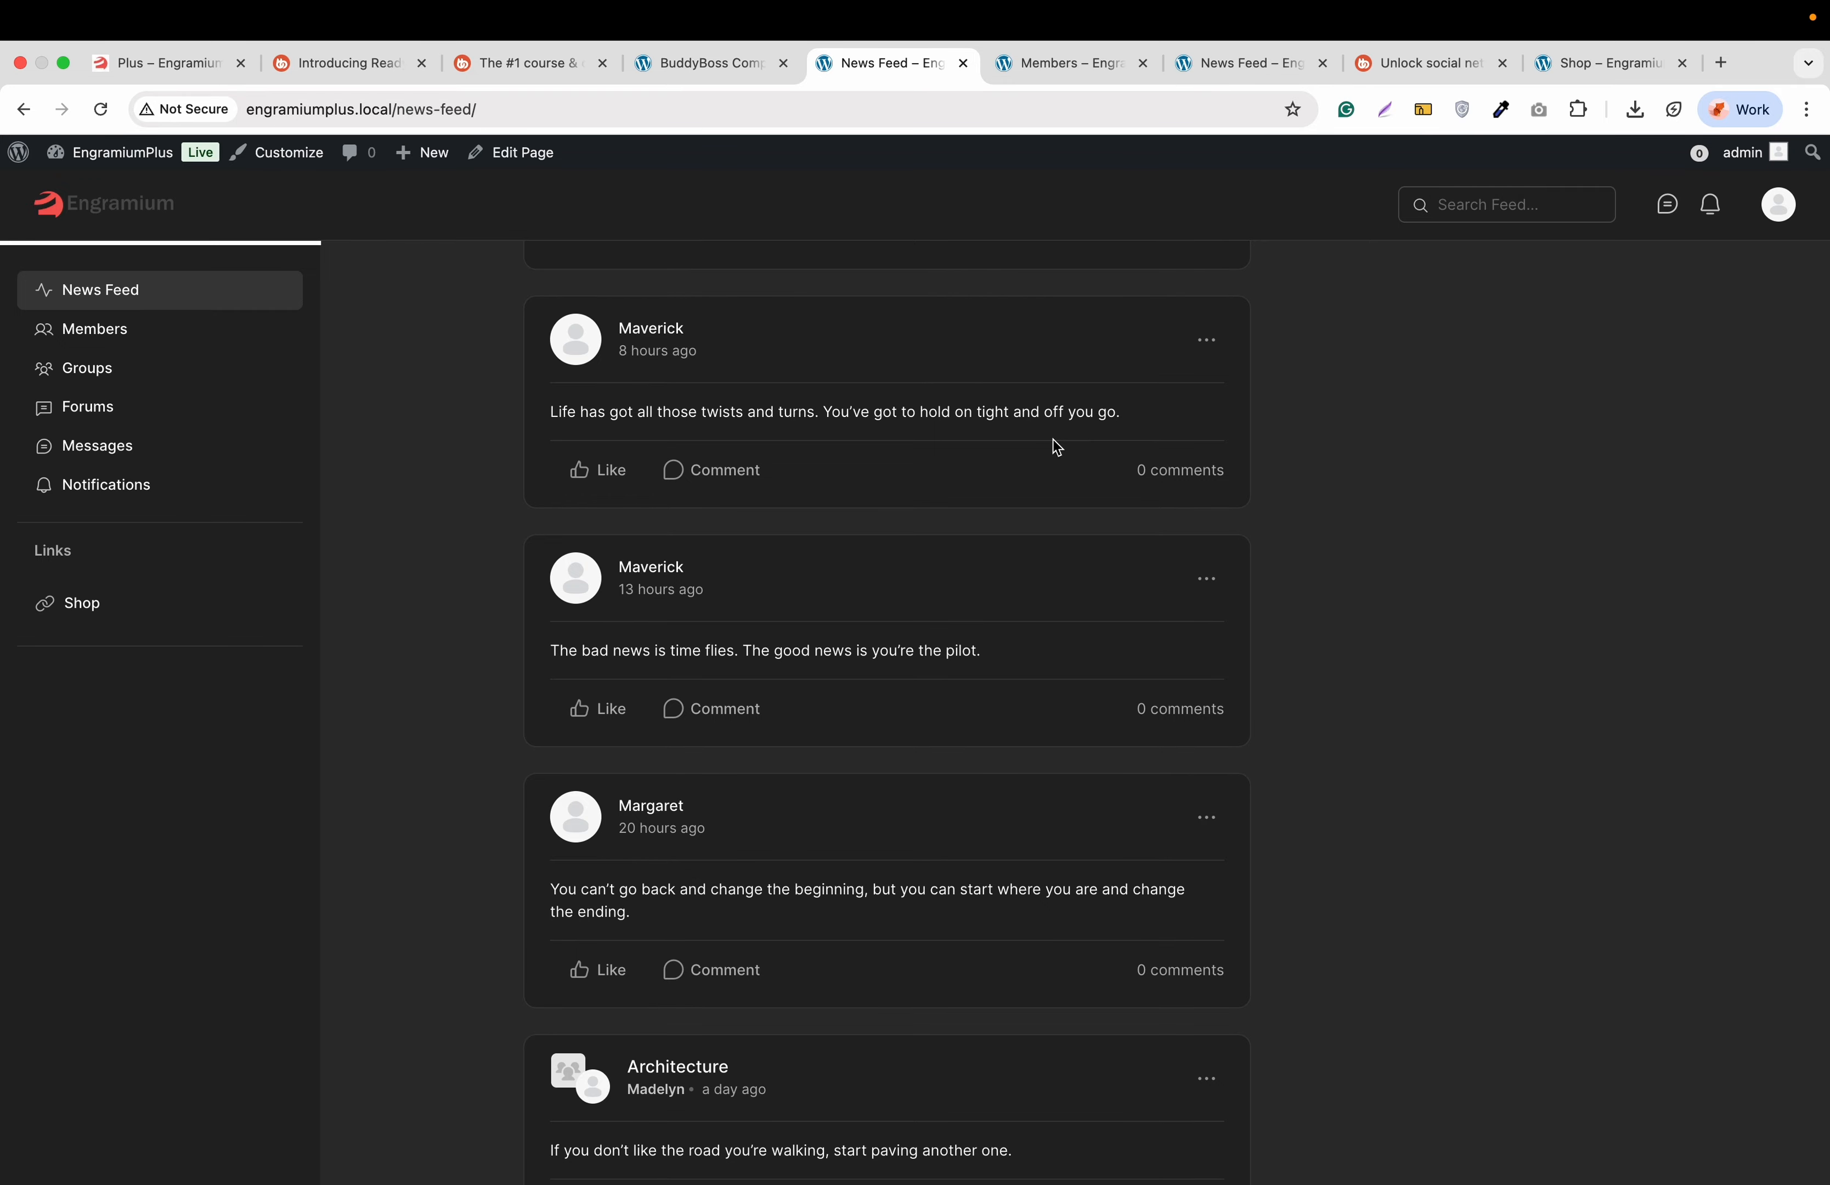
scroll(1013, 674, "down", 3)
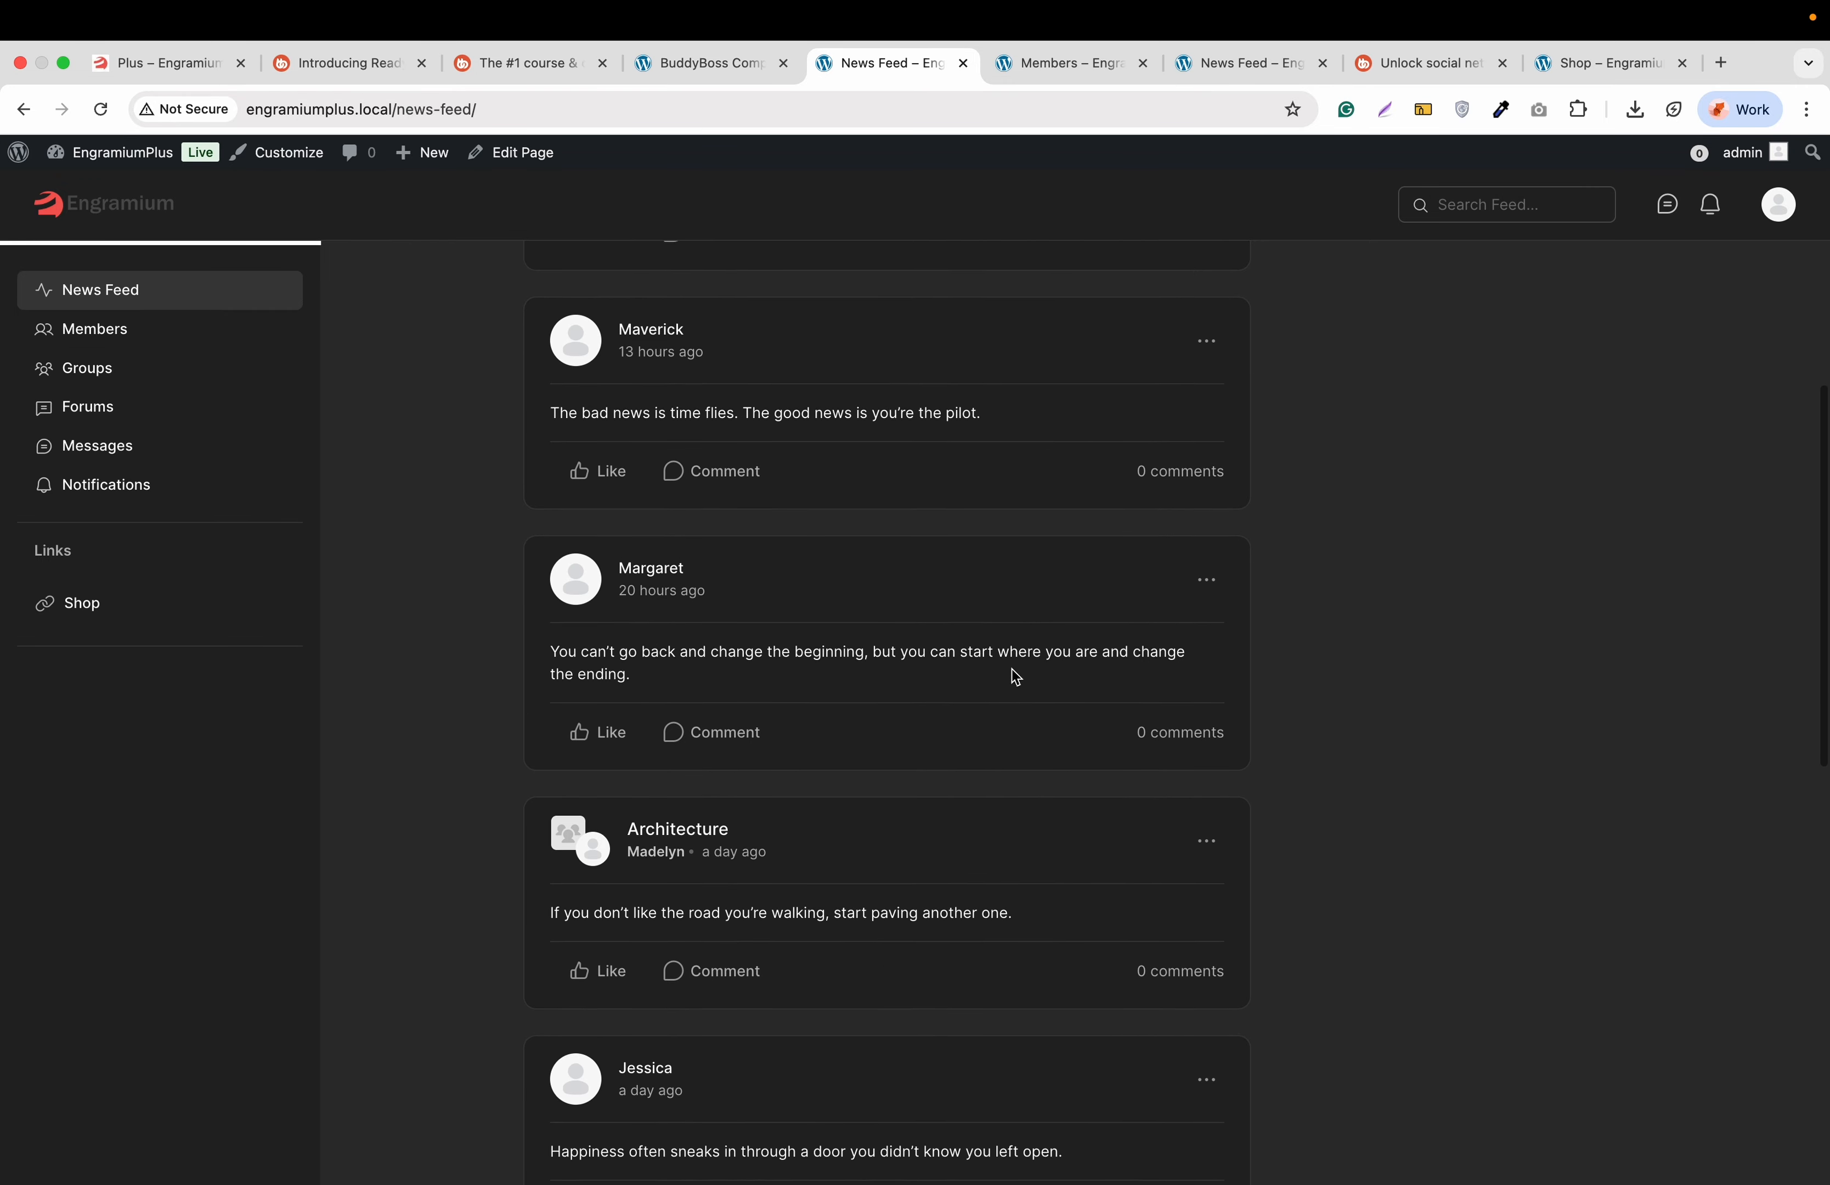
scroll(1015, 676, "down", 2)
scroll(1015, 677, "down", 2)
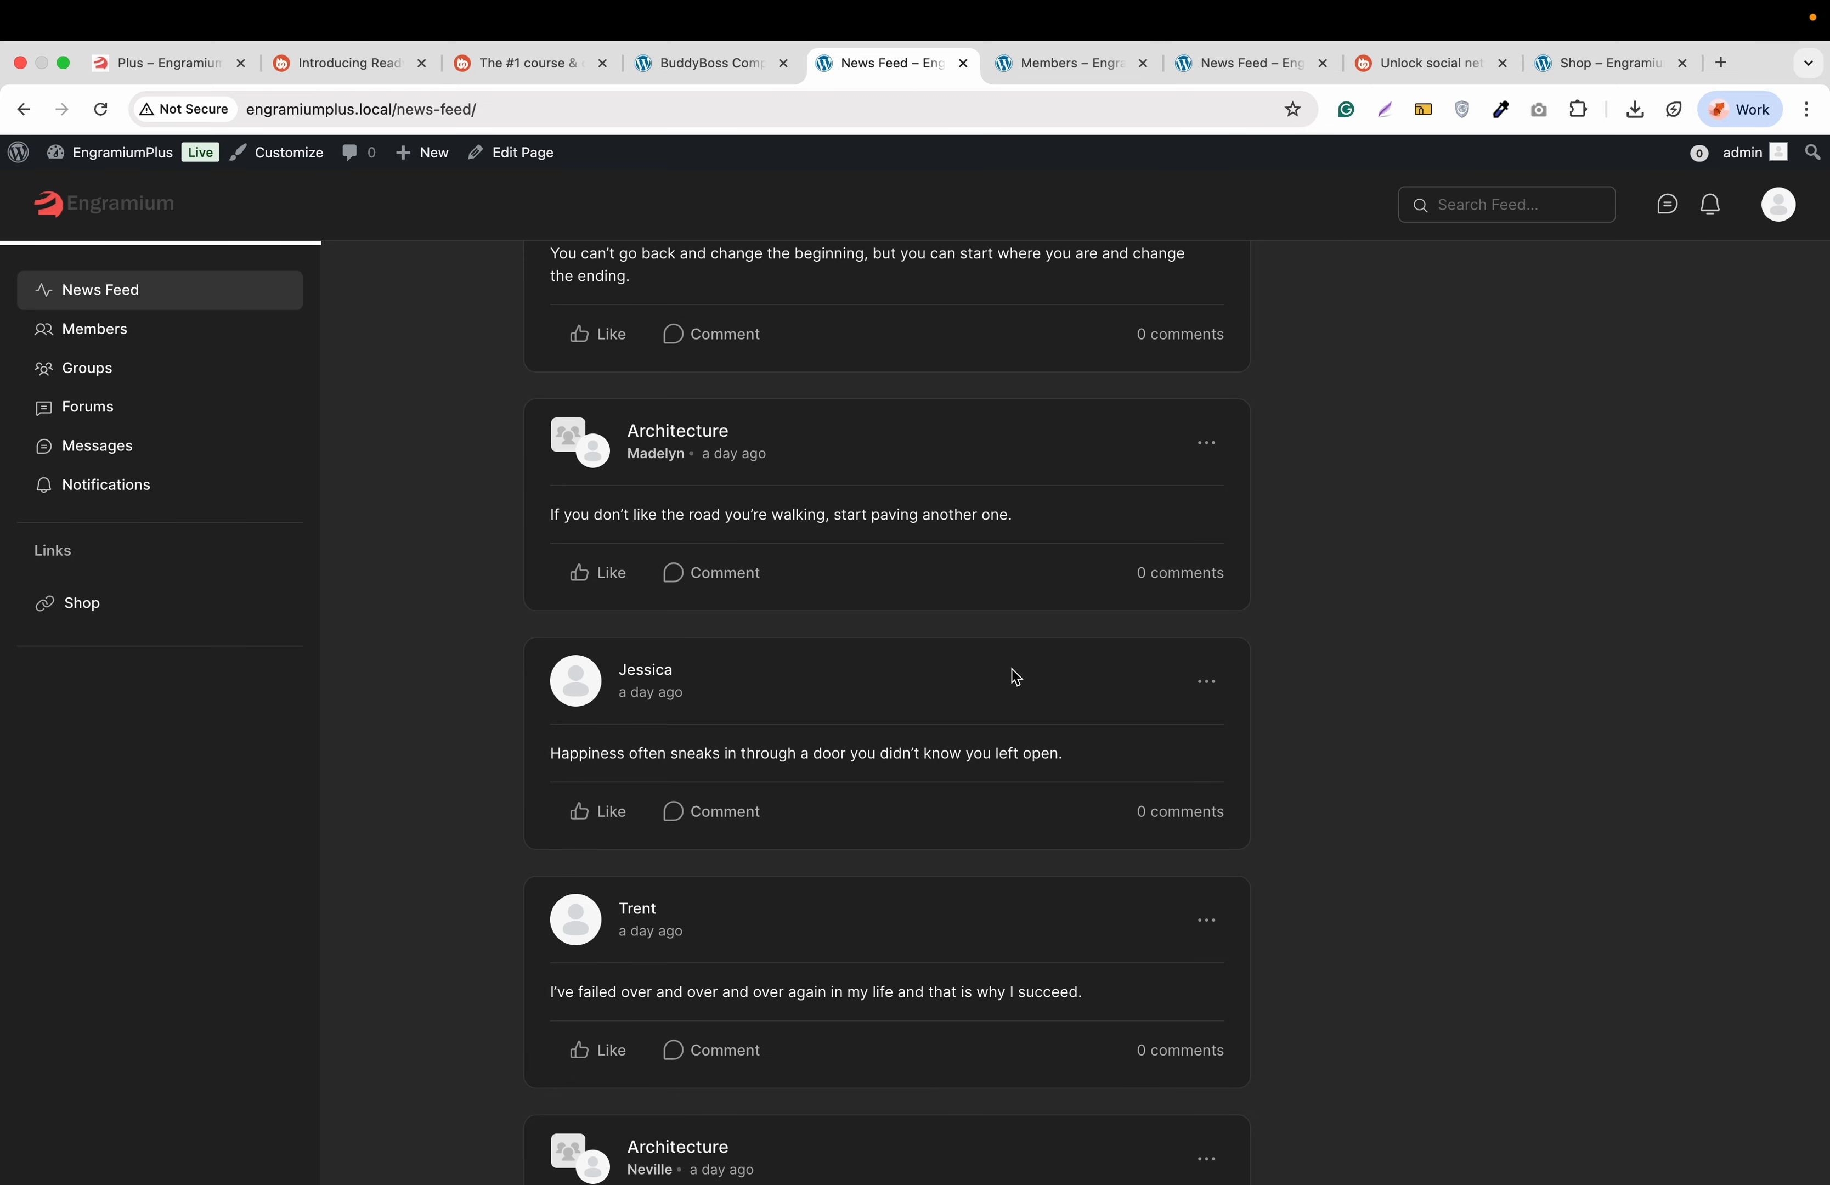
scroll(1016, 677, "down", 1)
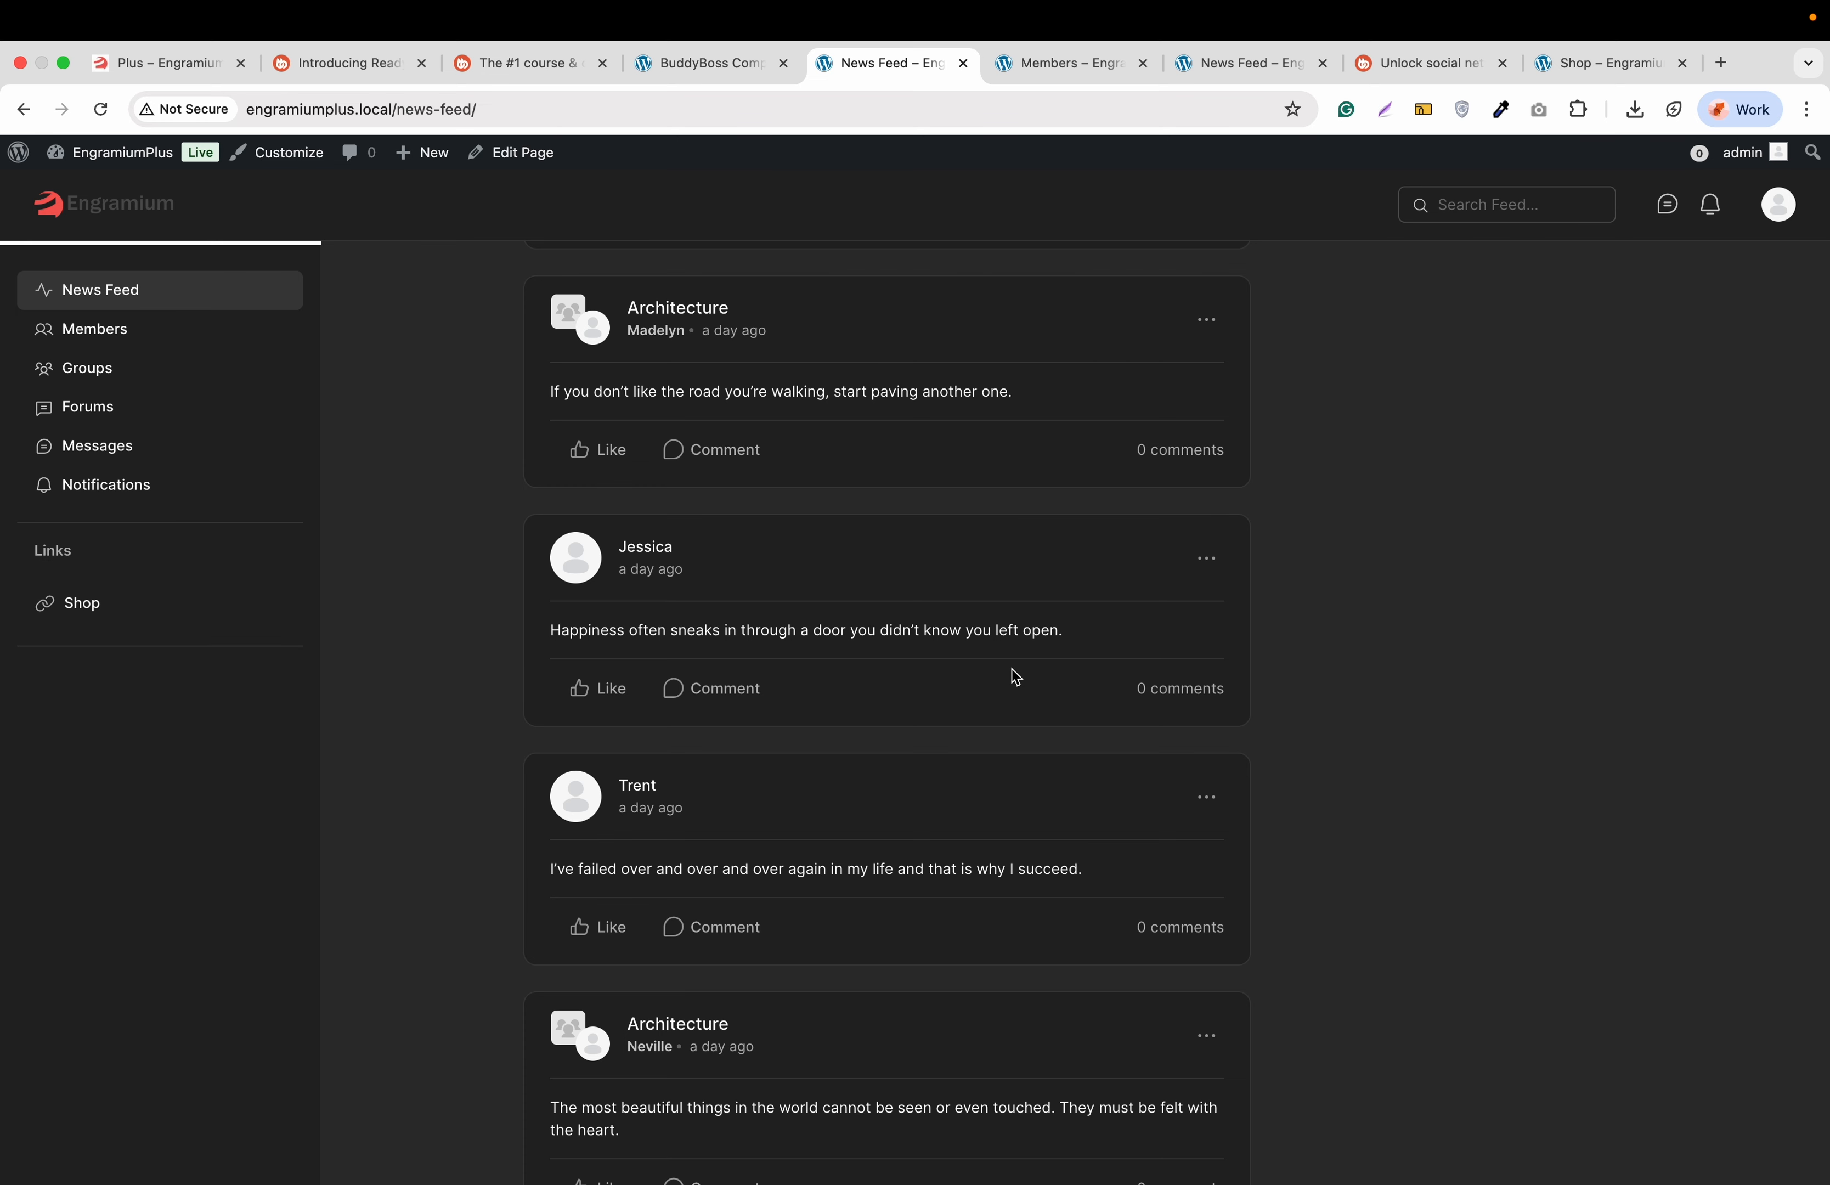
scroll(1016, 677, "down", 1)
scroll(1016, 677, "up", 10)
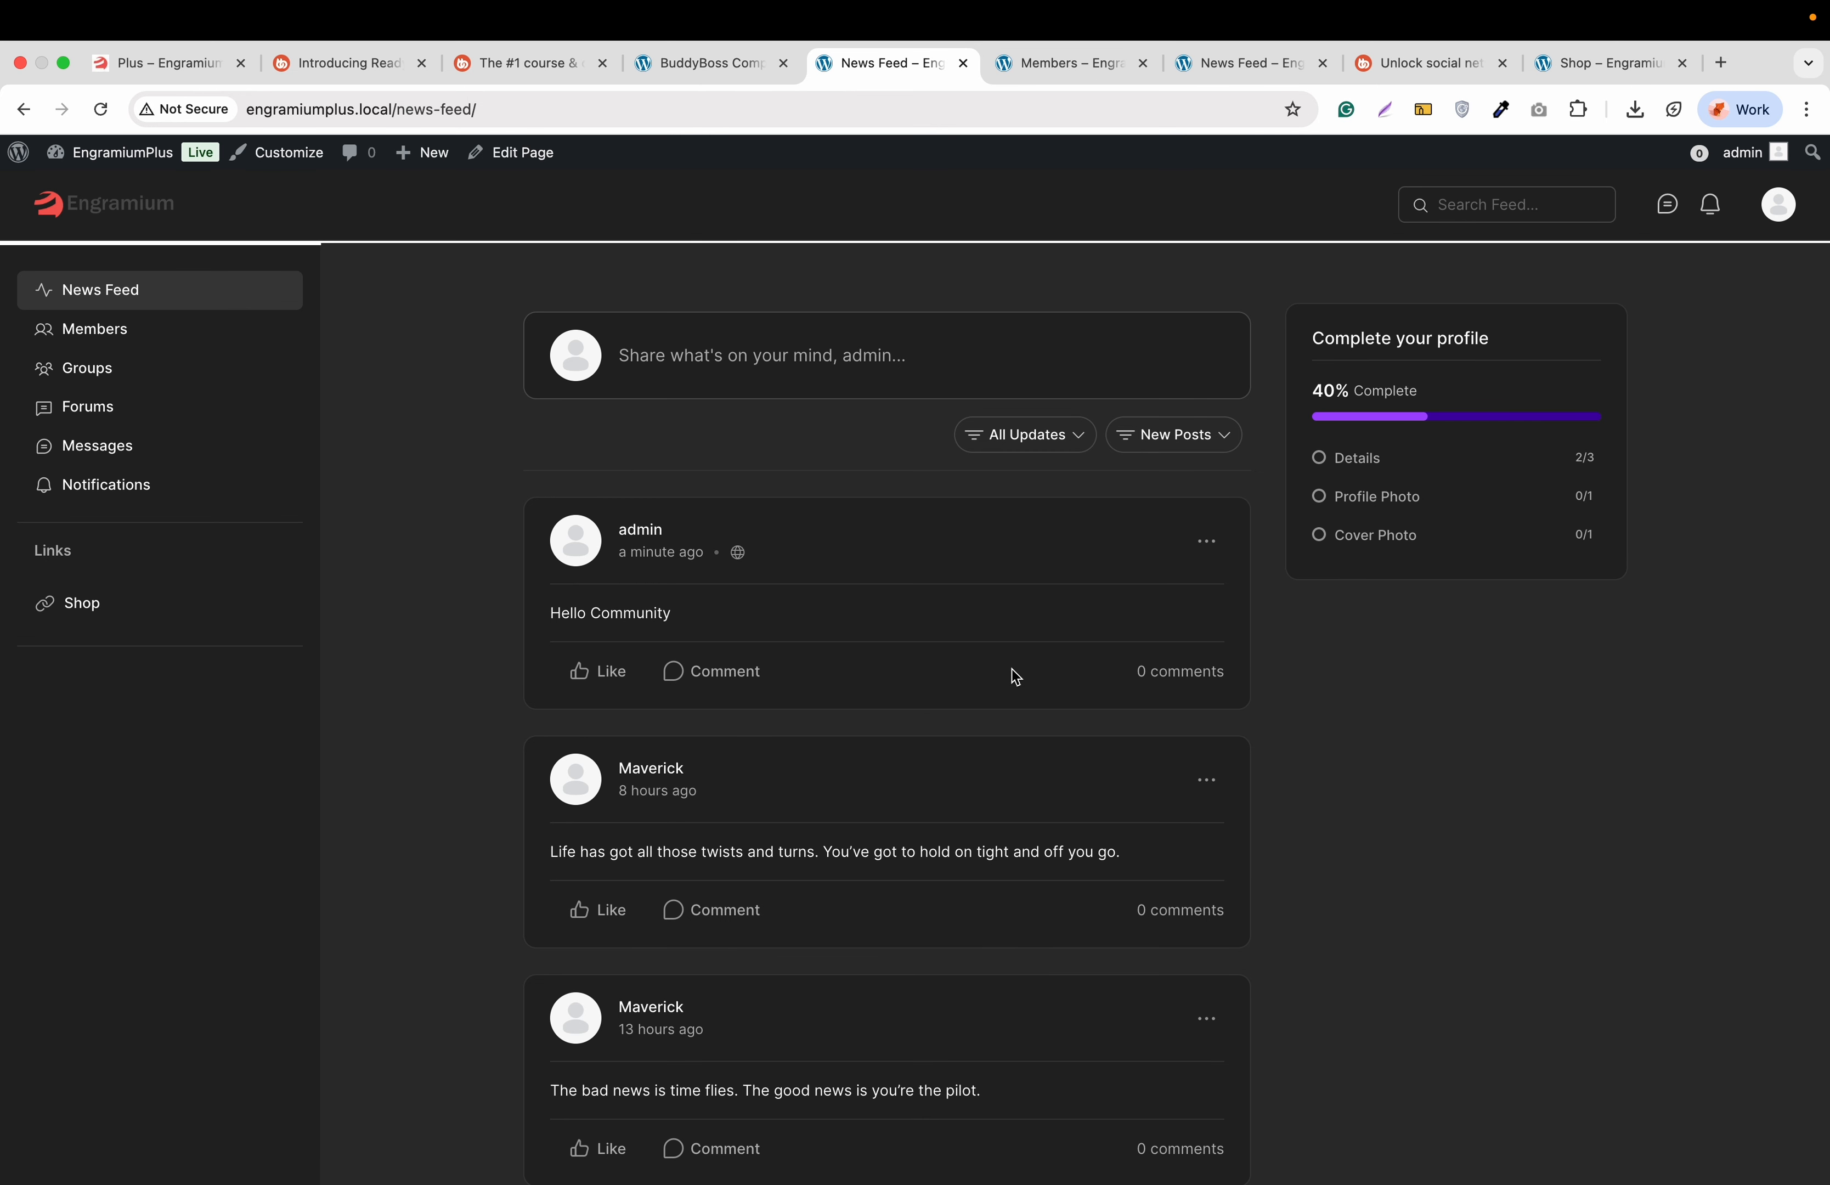
scroll(1016, 676, "down", 5)
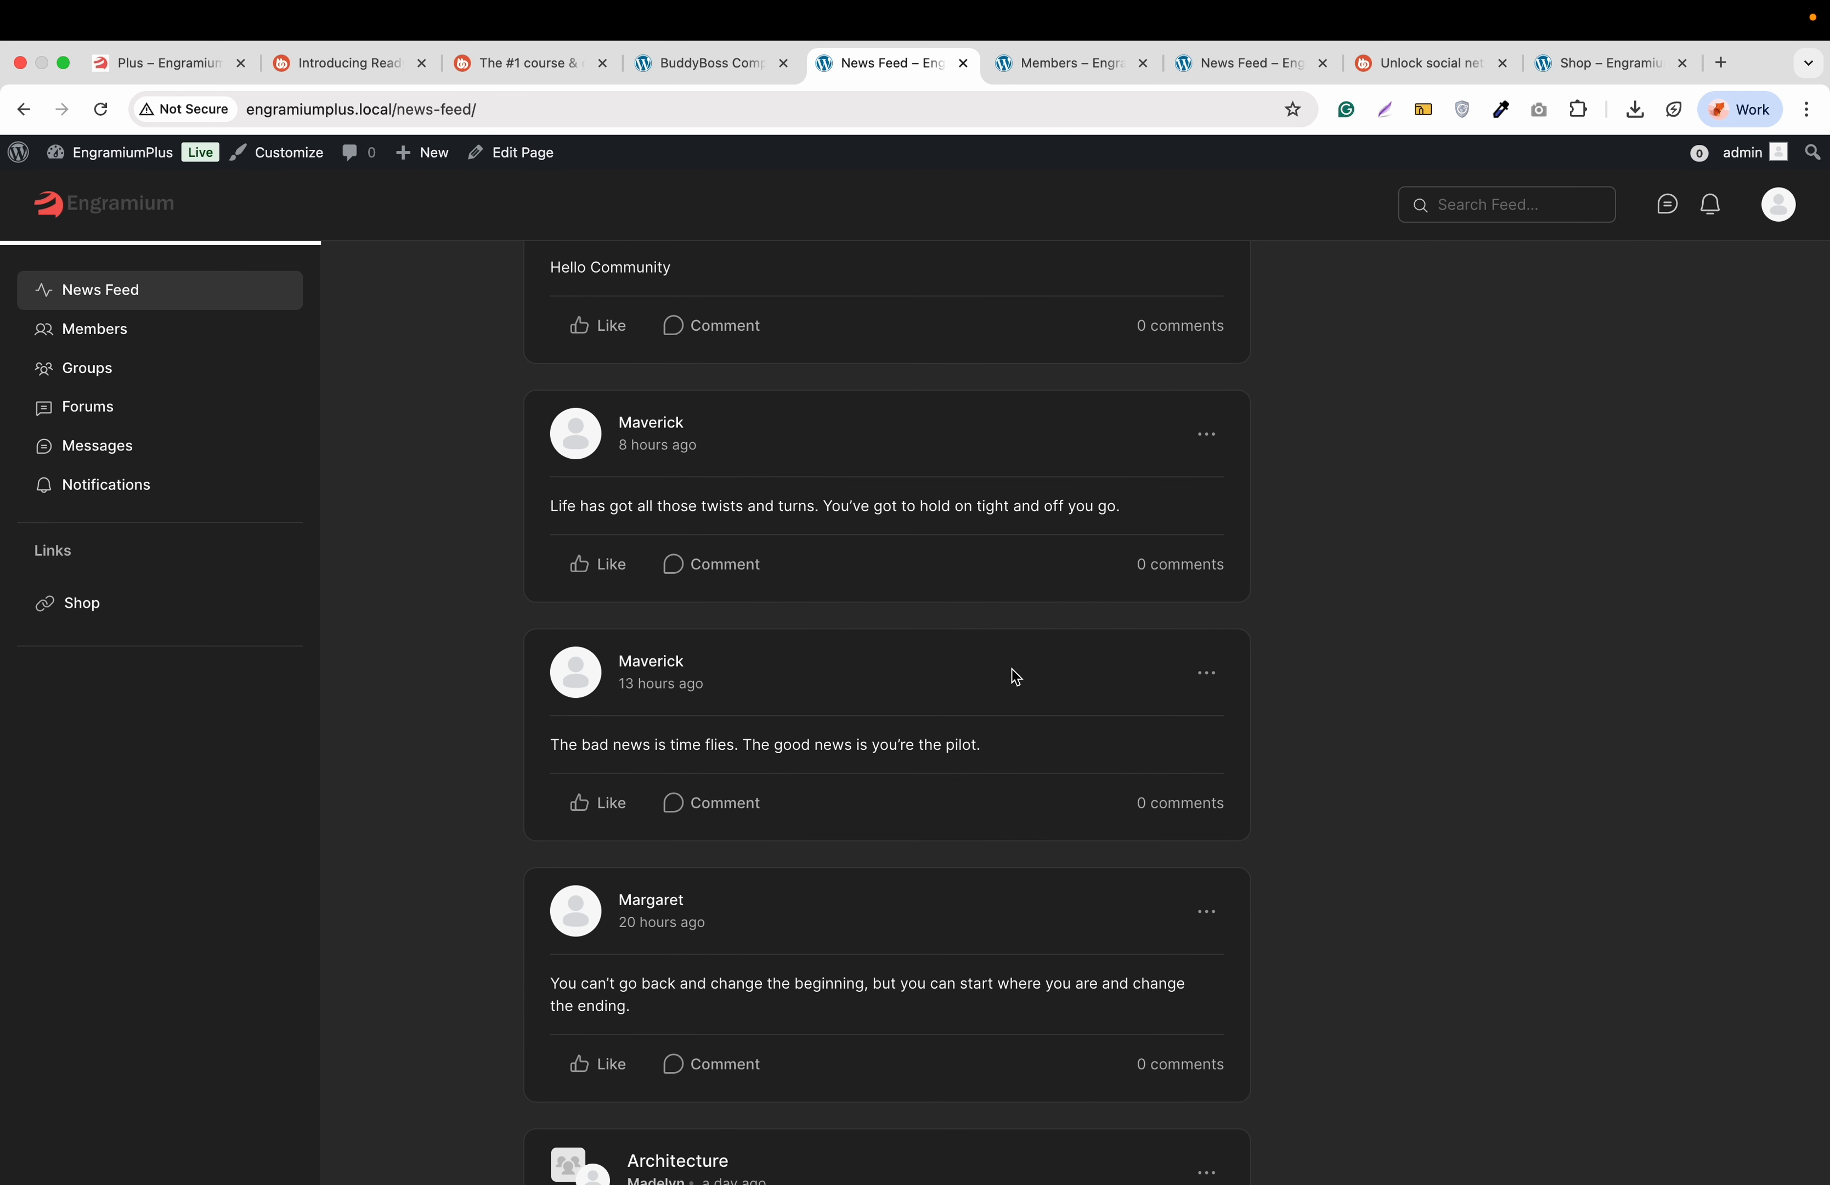
scroll(1016, 677, "up", 5)
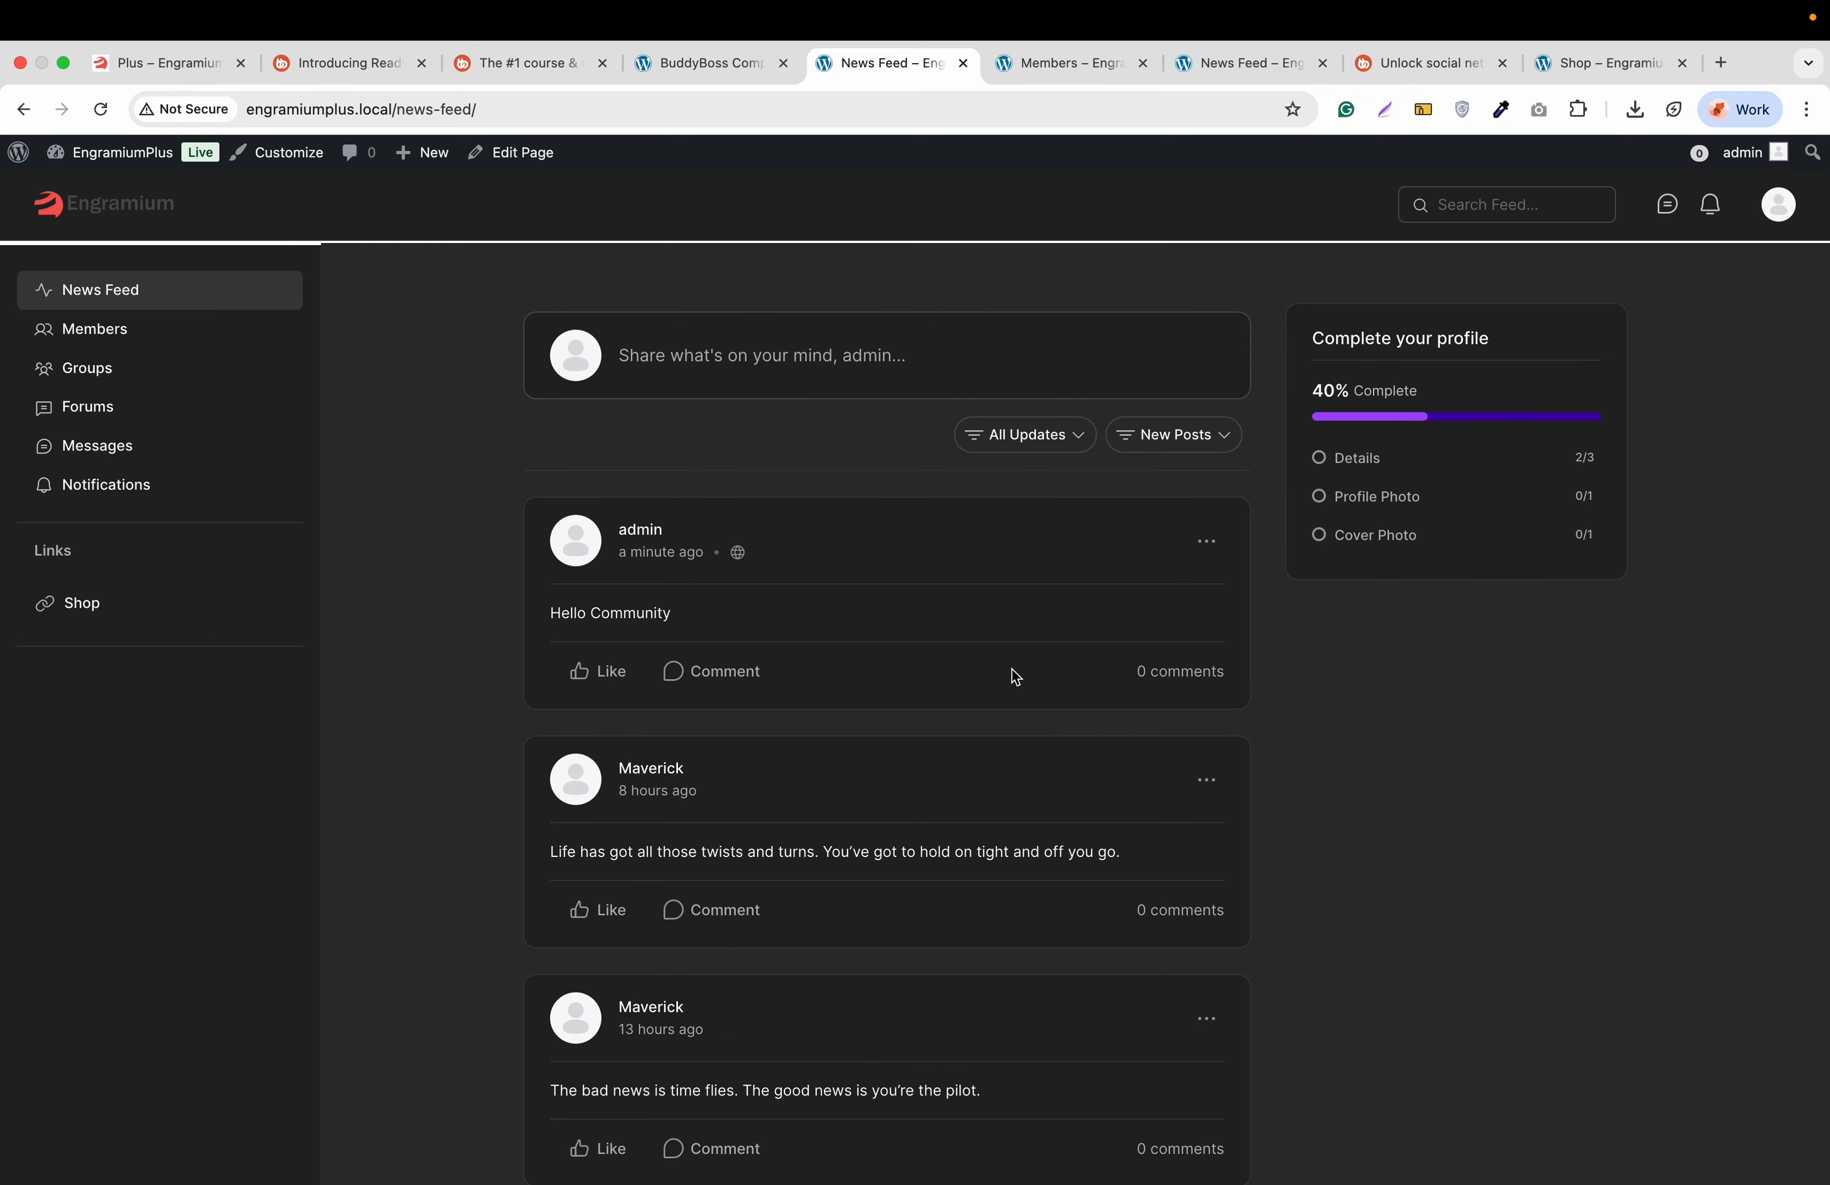